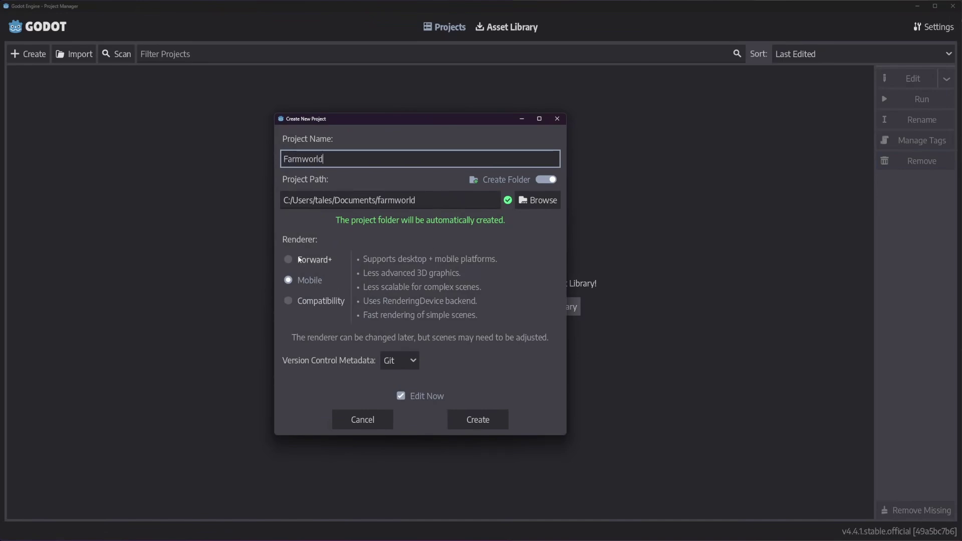
# Step: Create the Farmworld project with the Mobile renderer and add an Assets folder to the project root
pyautogui.click(478, 420)
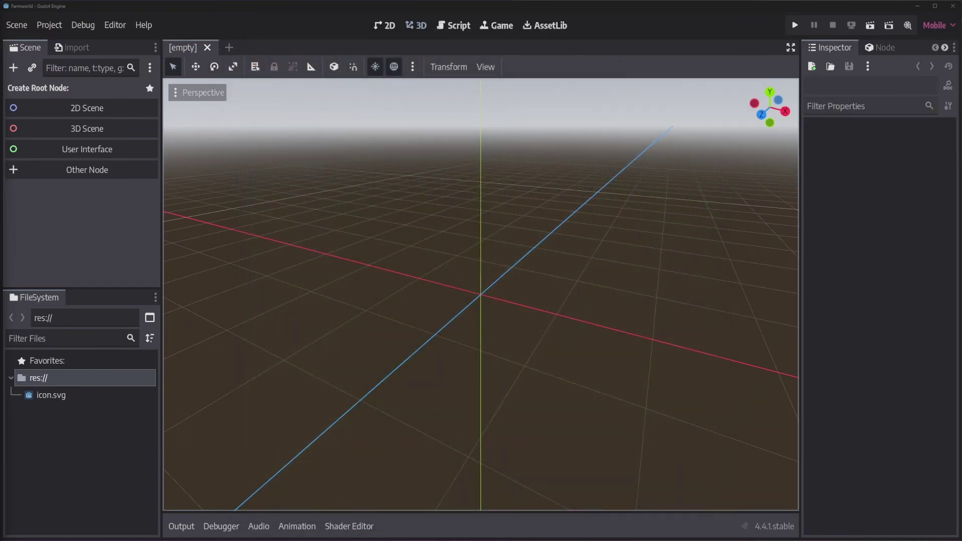
pyautogui.rightClick(69, 424)
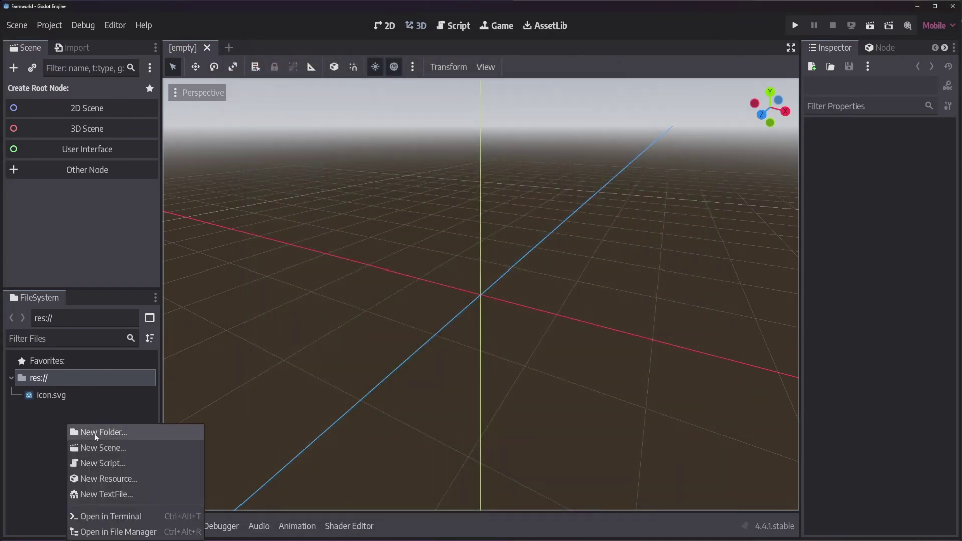
pyautogui.click(88, 433)
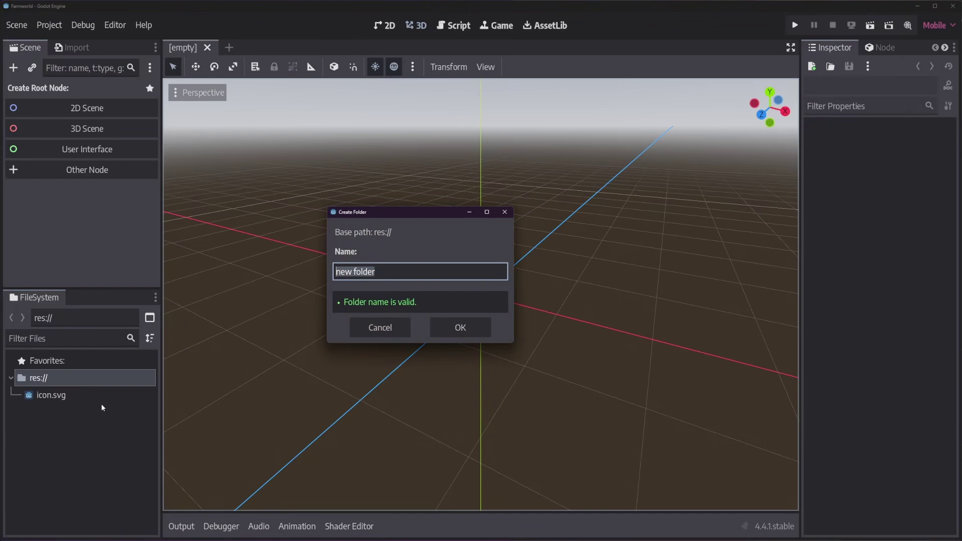
pyautogui.write('Assets')
pyautogui.press('Return')
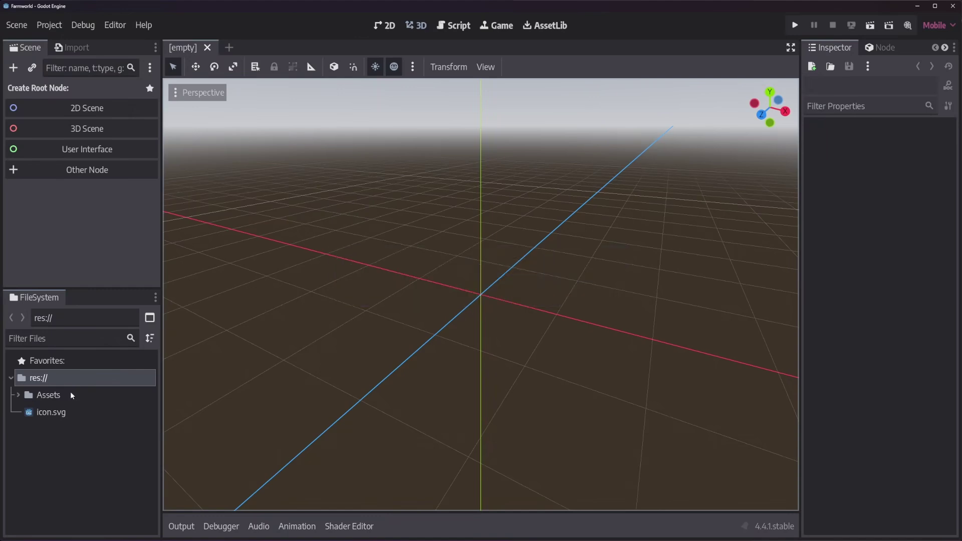
pyautogui.click(19, 395)
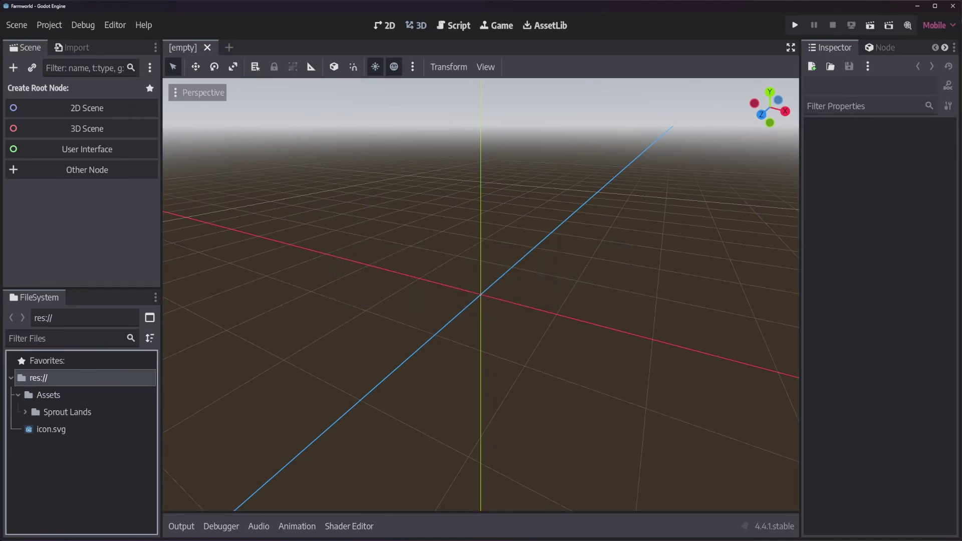
# Step: Create a 2D scene root node and add a Sprite2D as its child
pyautogui.click(117, 110)
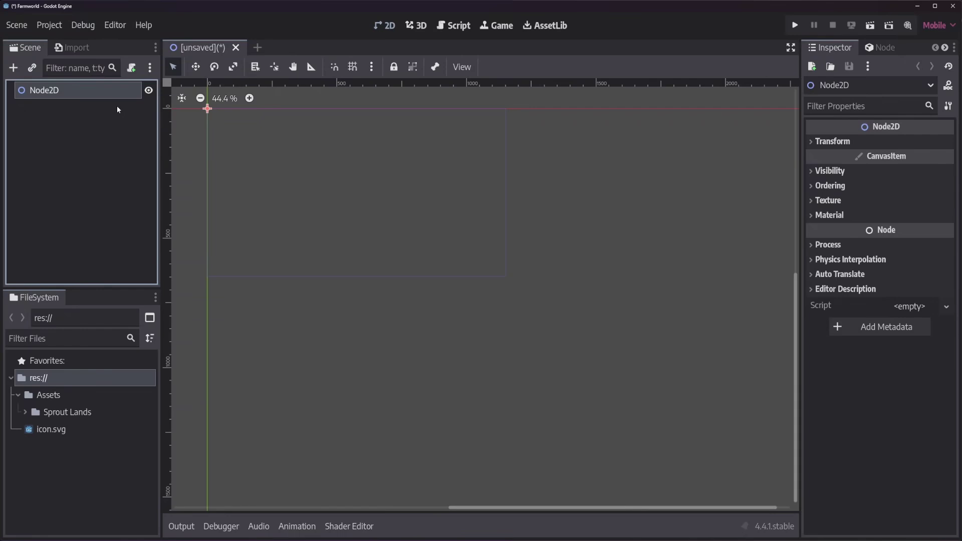
pyautogui.rightClick(107, 92)
pyautogui.click(130, 104)
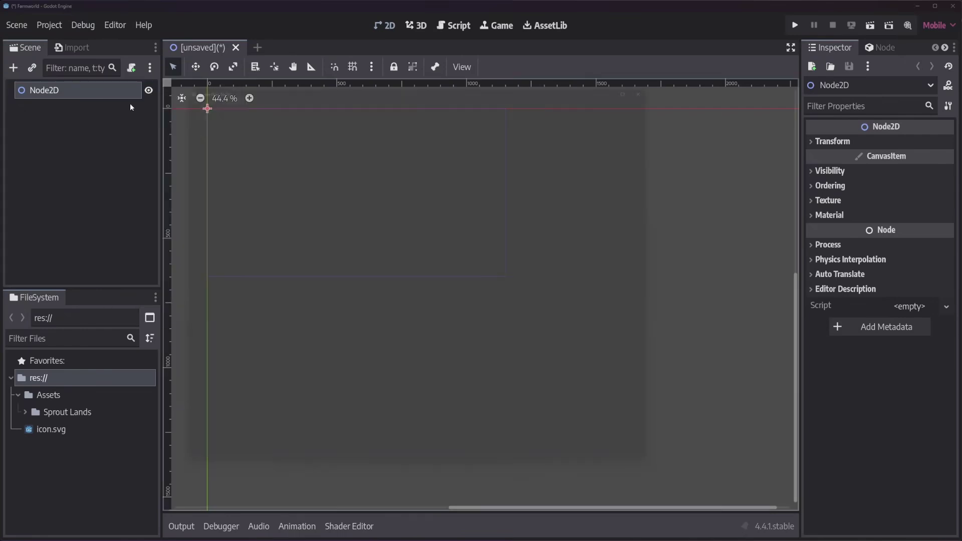
pyautogui.write('sprite')
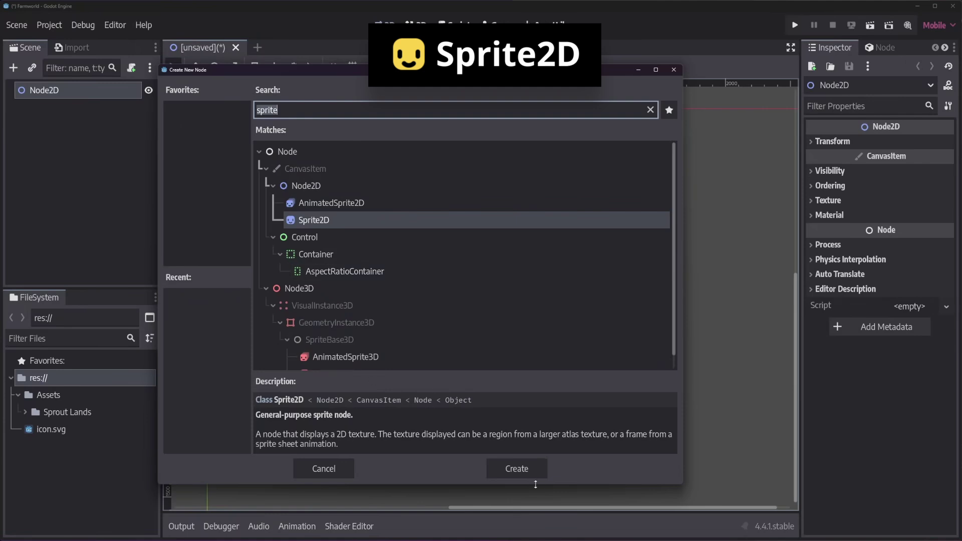
pyautogui.click(530, 468)
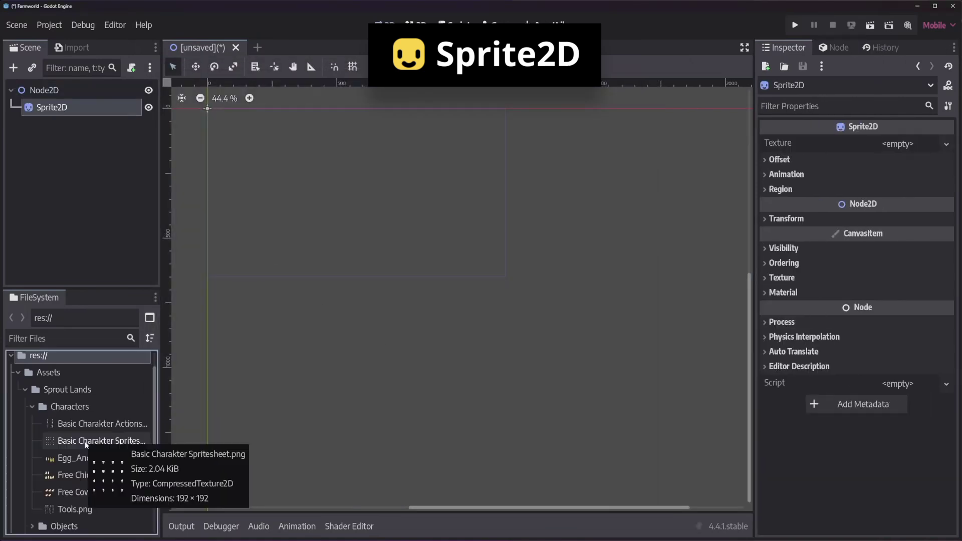
# Step: Assign Basic Charakter Spritesheet.png from the Sprout Lands Characters folder as the Sprite2D's texture
pyautogui.moveTo(85, 445); pyautogui.dragTo(913, 148)
pyautogui.moveTo(292, 172); pyautogui.dragTo(427, 333, button='middle')
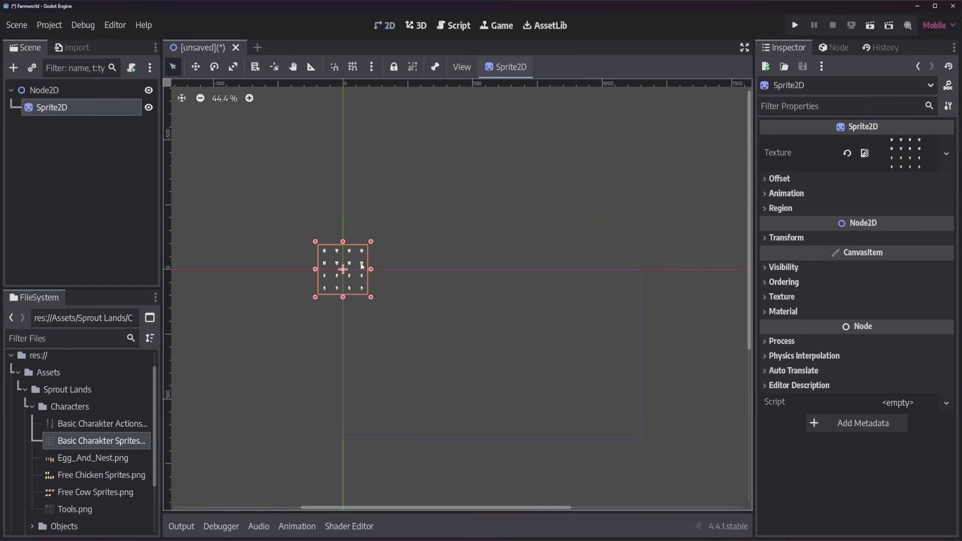
pyautogui.scroll(4, 345, 287)
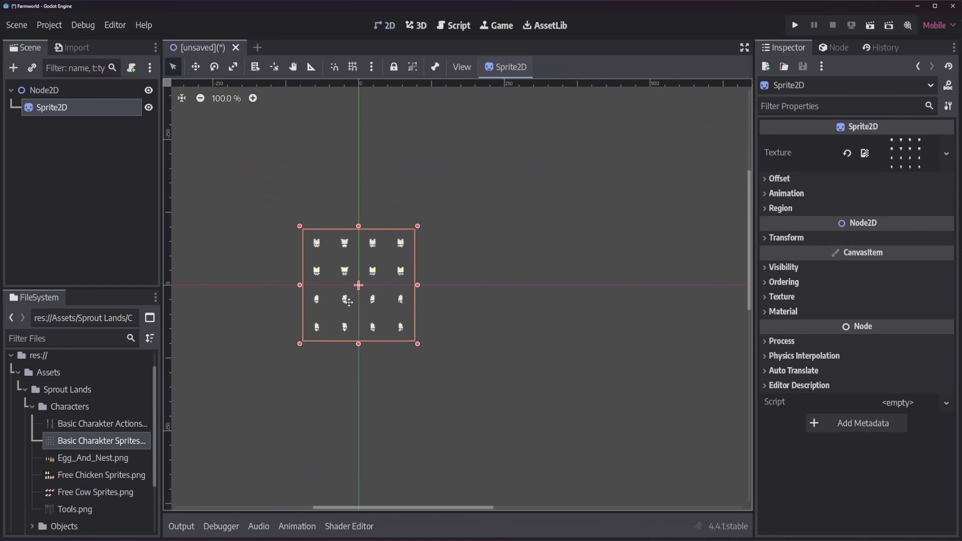
pyautogui.scroll(1, 444, 299)
pyautogui.moveTo(444, 299); pyautogui.dragTo(478, 322, button='middle')
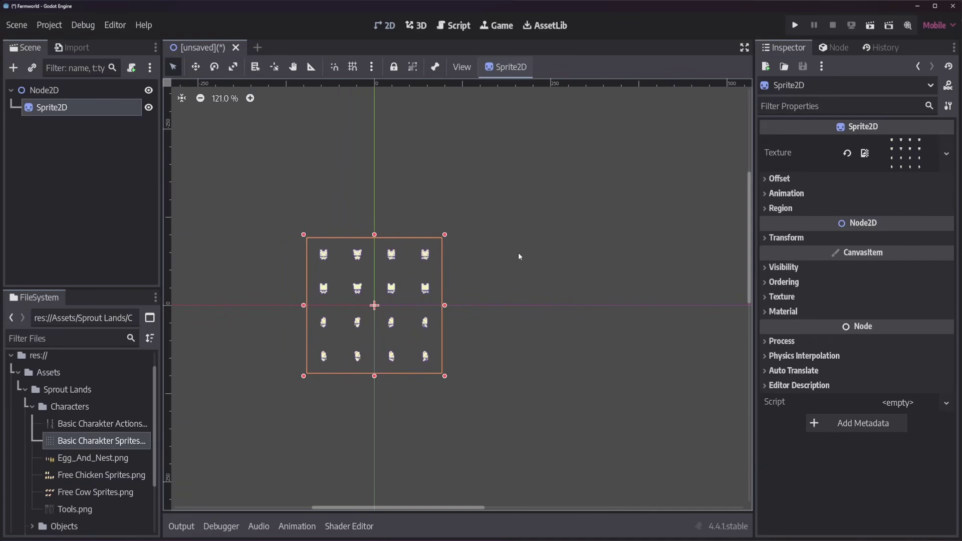
# Step: Split the character spritesheet into single frames by setting the sprite's Hframes to 4 and Vframes to 4
pyautogui.click(834, 195)
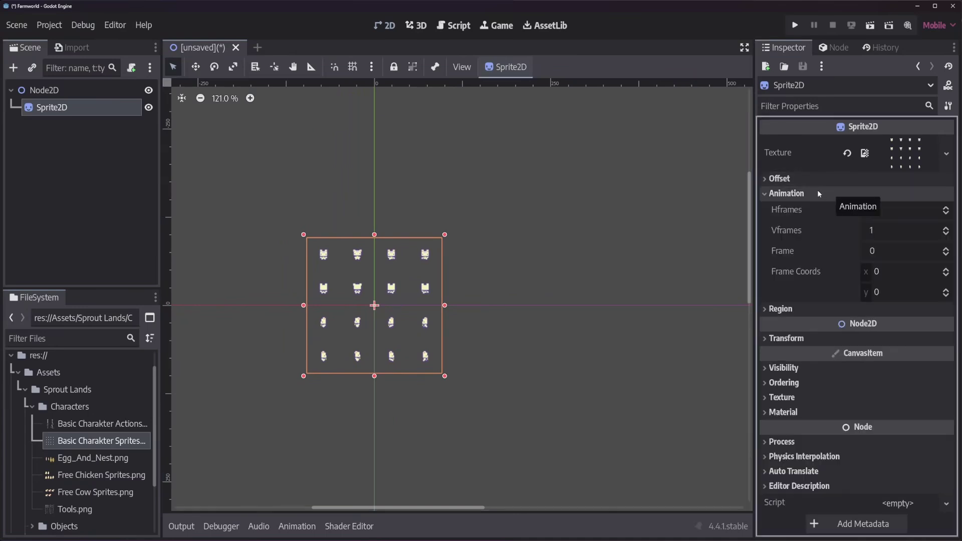
pyautogui.click(946, 207)
pyautogui.click(946, 208)
pyautogui.click(946, 207)
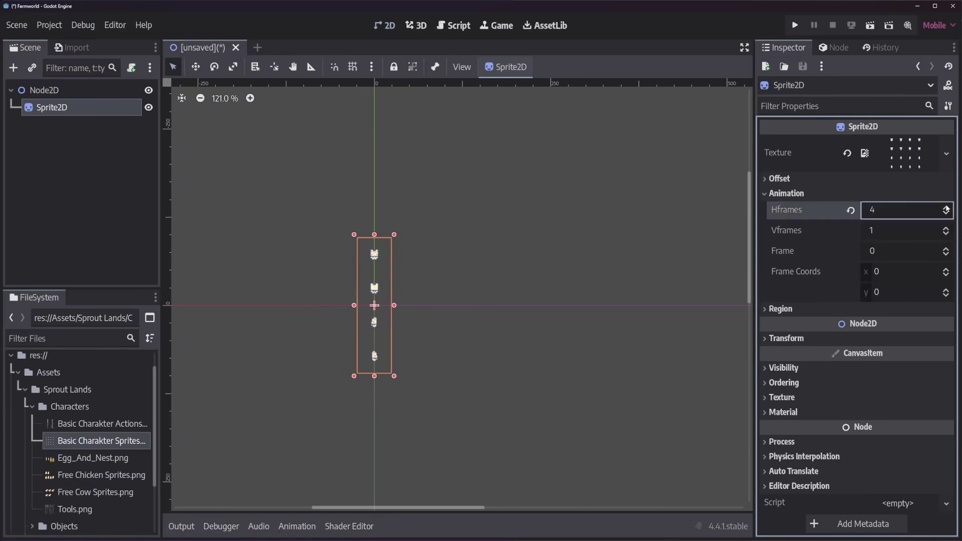
pyautogui.click(946, 228)
pyautogui.click(945, 229)
pyautogui.click(946, 228)
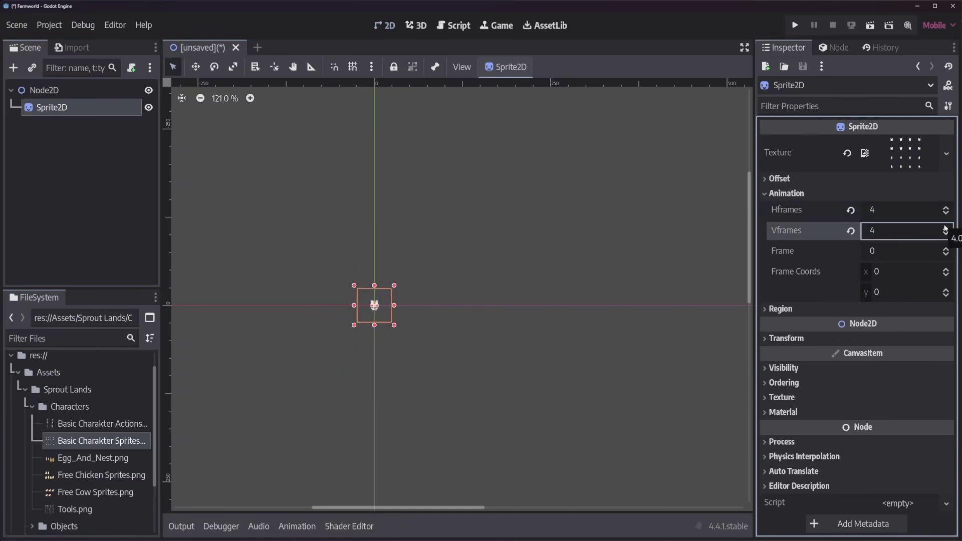
# Step: Set the Sprite2D's texture filter to Nearest so the pixel art renders sharply
pyautogui.scroll(6, 380, 320)
pyautogui.scroll(4, 364, 329)
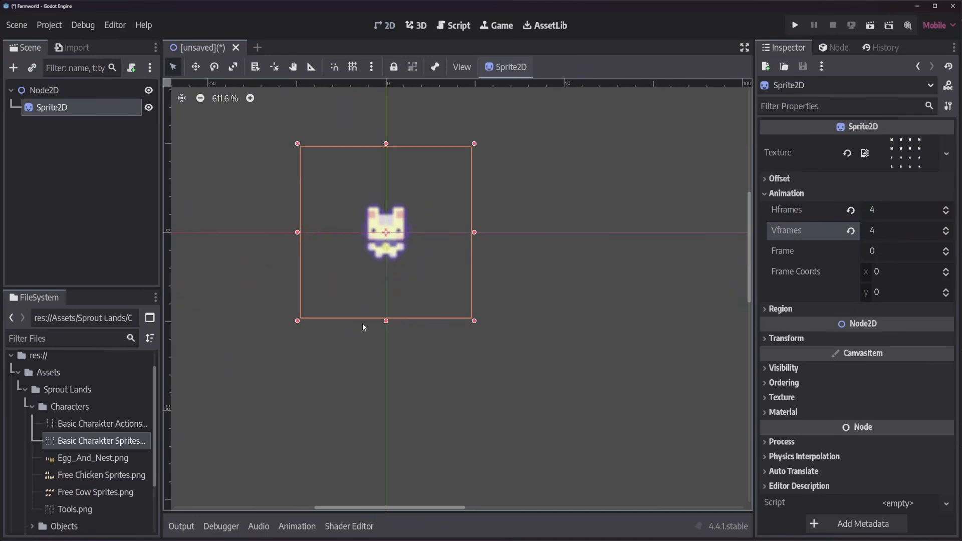
pyautogui.moveTo(400, 384); pyautogui.dragTo(440, 397, button='middle')
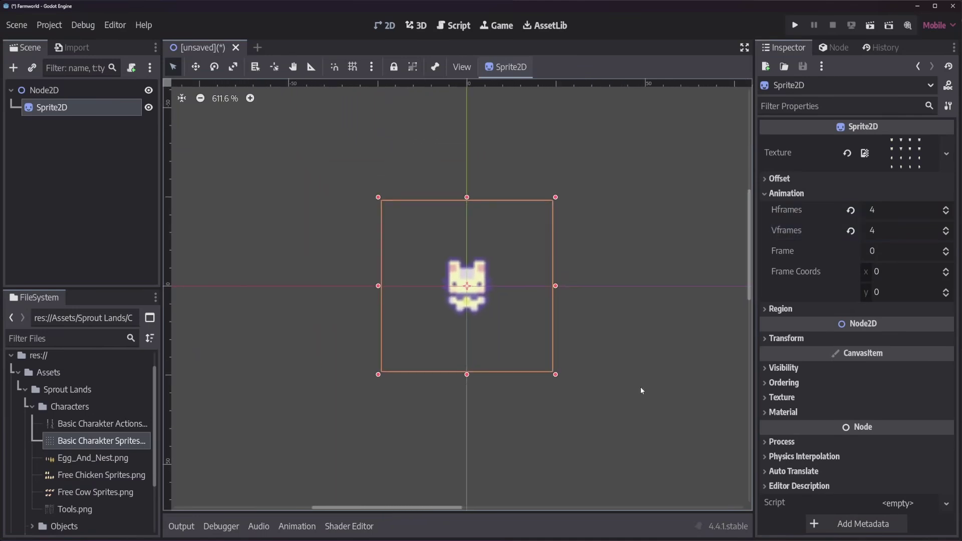
pyautogui.click(771, 397)
pyautogui.scroll(-1, 819, 357)
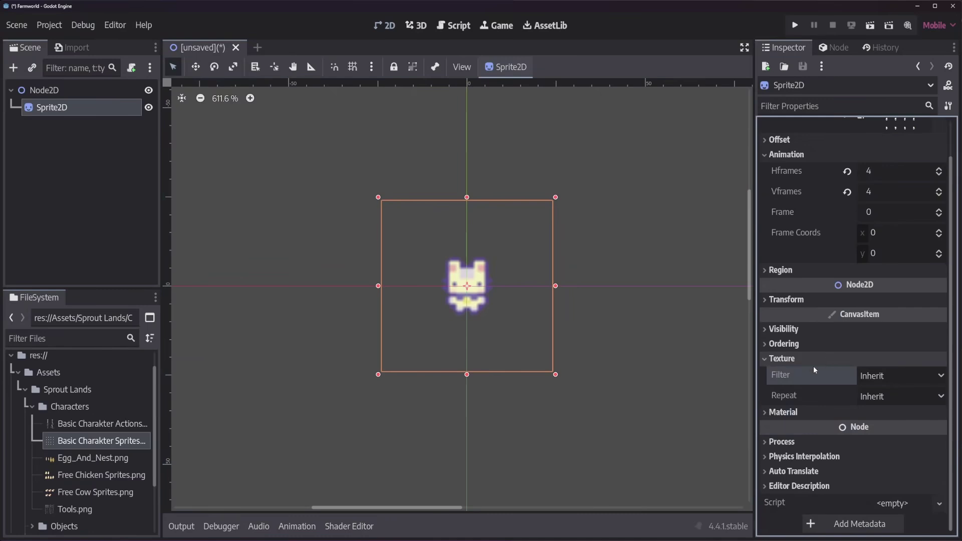
pyautogui.click(882, 376)
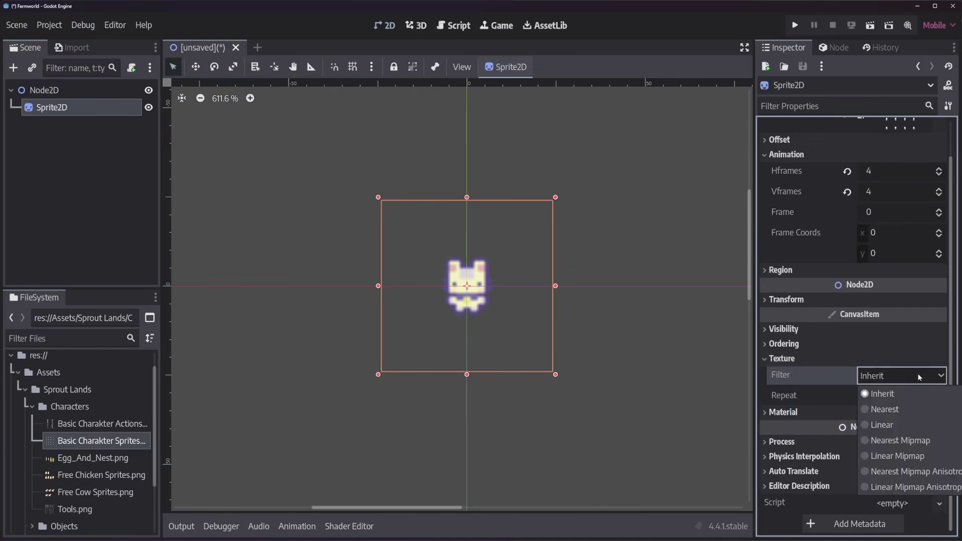
pyautogui.click(899, 409)
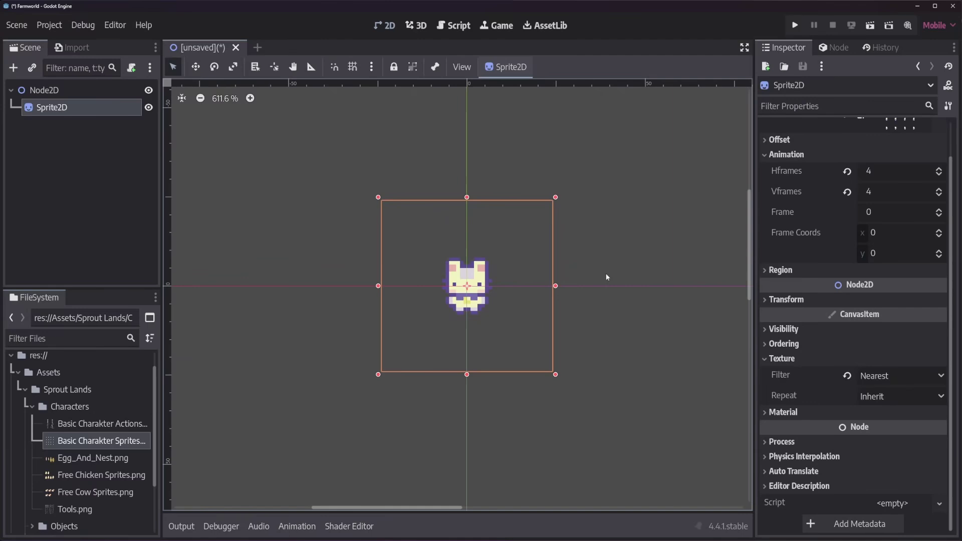
# Step: Set the project-wide Default Texture Filter for canvas textures to Nearest in the project settings
pyautogui.click(49, 25)
pyautogui.click(58, 43)
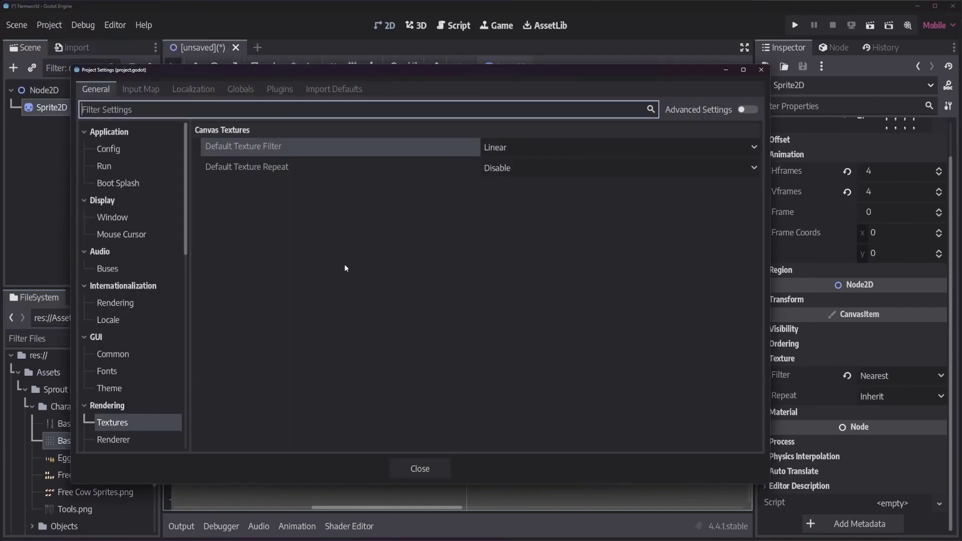
pyautogui.scroll(-3, 135, 361)
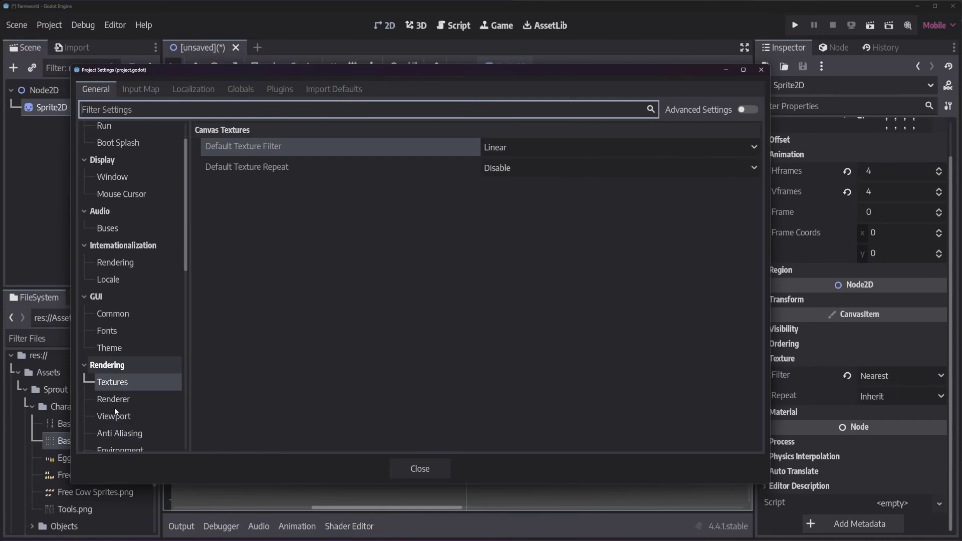
pyautogui.click(140, 344)
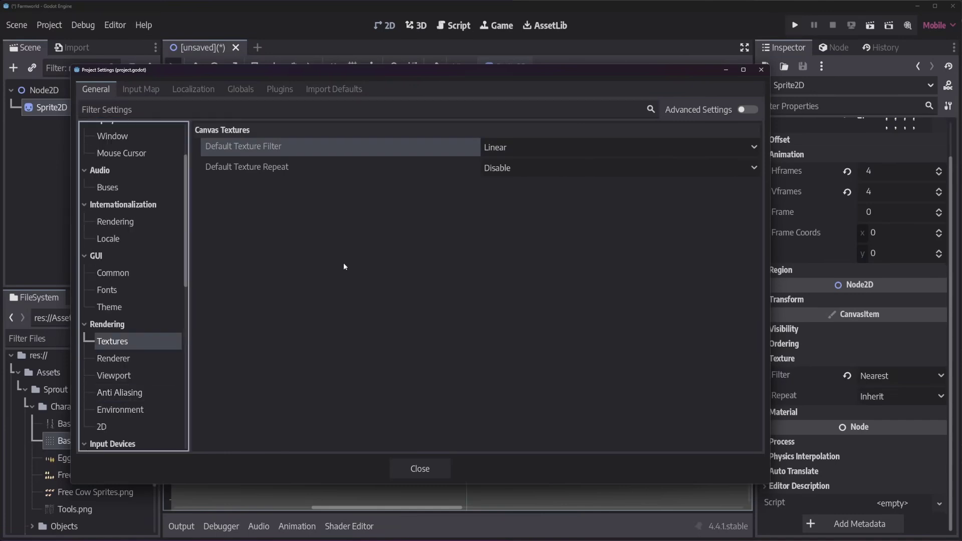
pyautogui.click(585, 146)
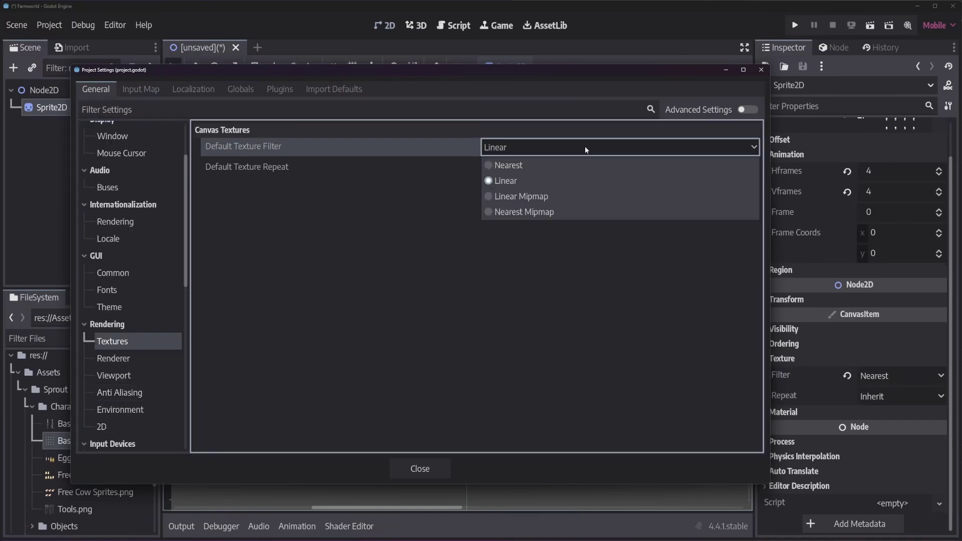
pyautogui.click(561, 166)
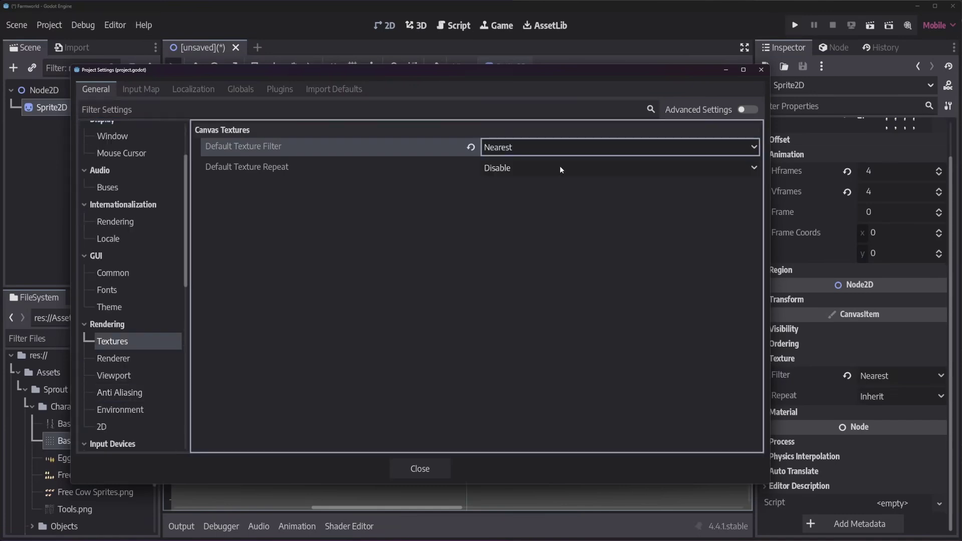
pyautogui.click(422, 474)
# Step: Preview the spritesheet poses by stepping the sprite's Frame value up, and return it to 0
pyautogui.click(601, 330)
pyautogui.moveTo(601, 330); pyautogui.dragTo(593, 356, button='middle')
pyautogui.click(436, 305)
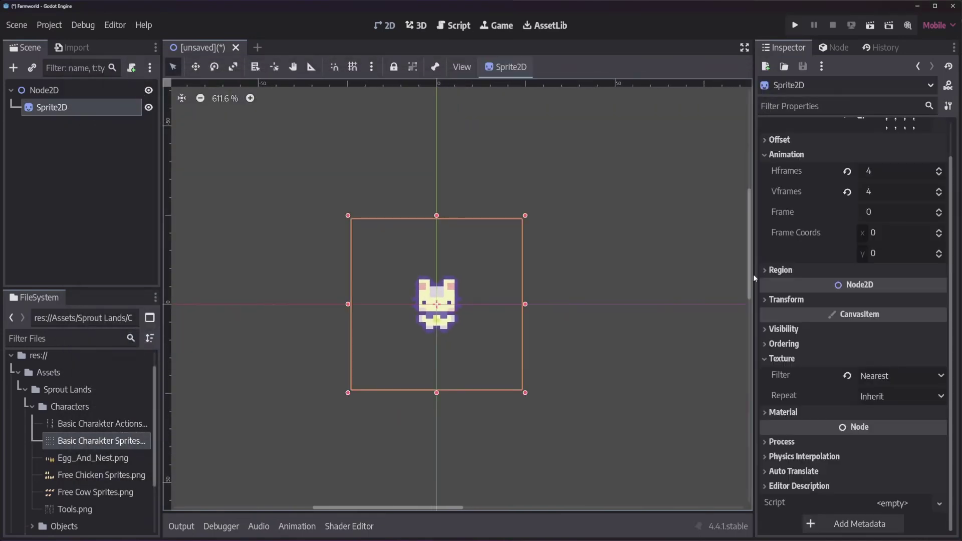
pyautogui.click(939, 210)
pyautogui.click(939, 210)
pyautogui.click(940, 210)
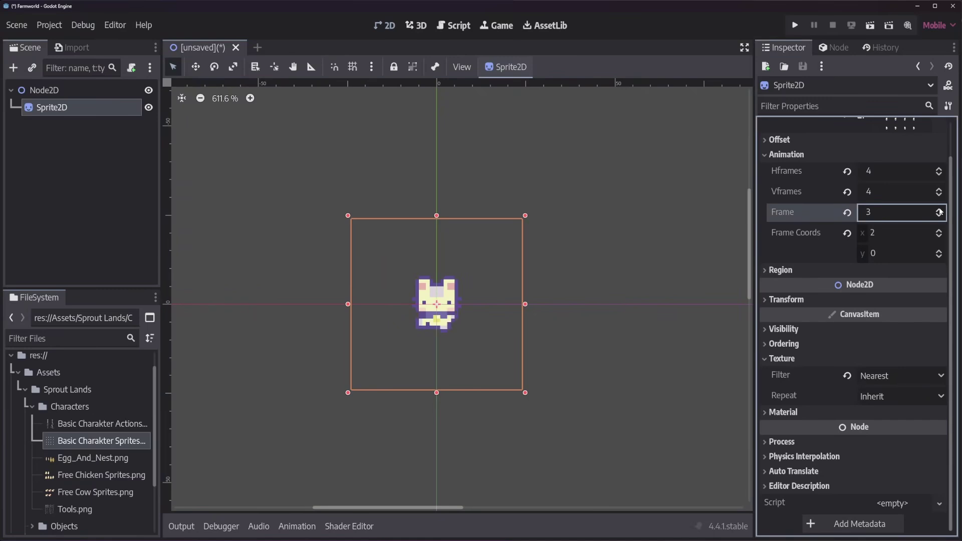
pyautogui.click(940, 210)
pyautogui.click(940, 210)
pyautogui.click(940, 209)
pyautogui.click(940, 215)
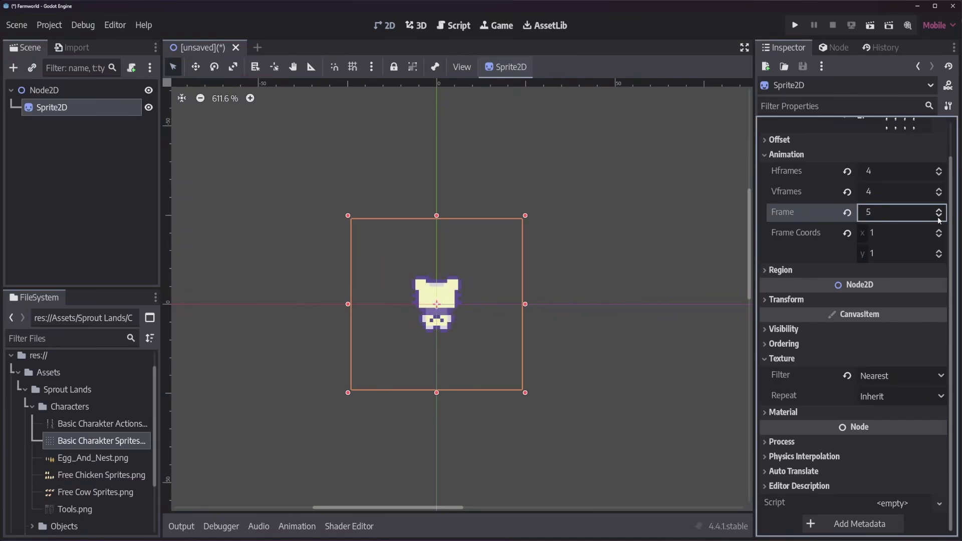
pyautogui.click(940, 217)
pyautogui.click(939, 217)
pyautogui.click(939, 217)
pyautogui.click(940, 216)
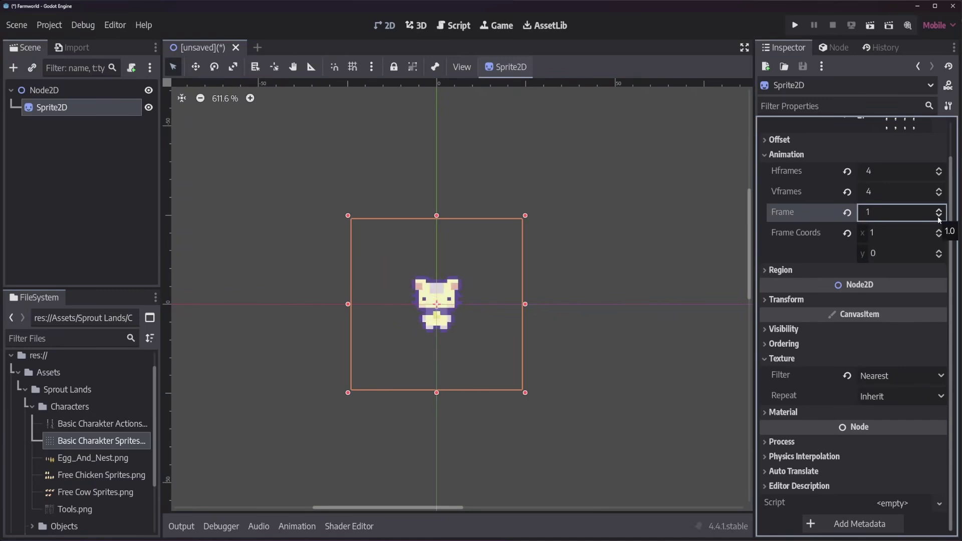
pyautogui.click(940, 218)
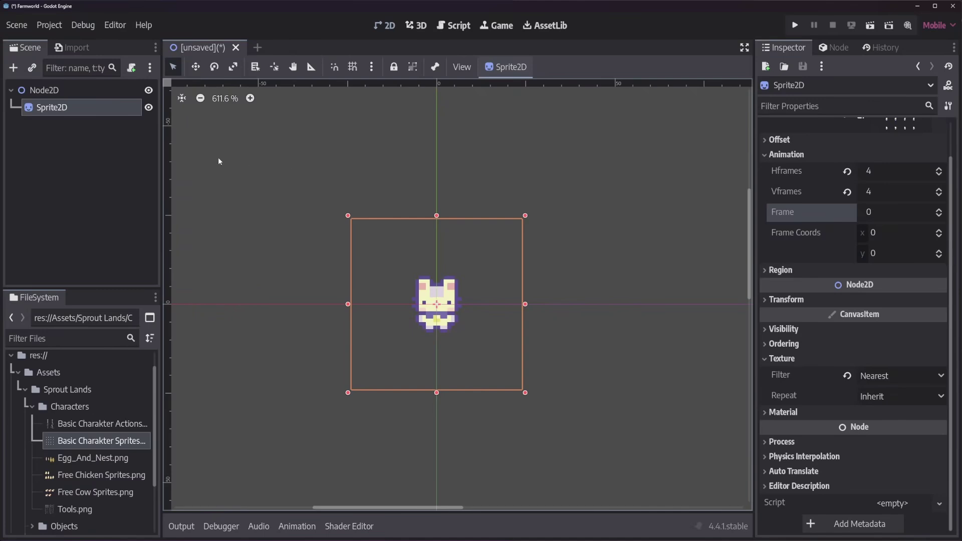
# Step: Reparent the Sprite2D to a new CharacterBody2D node and select that body node
pyautogui.rightClick(89, 107)
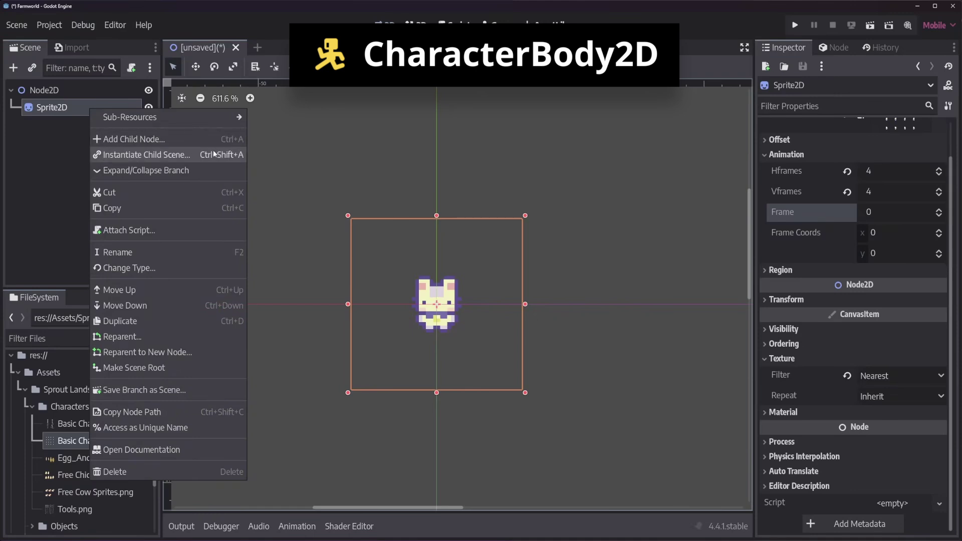
pyautogui.click(197, 352)
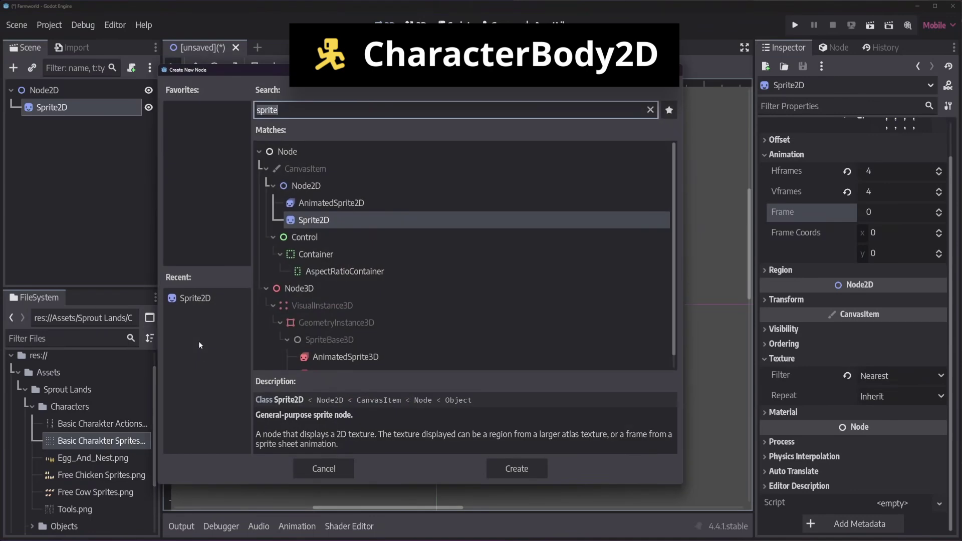
pyautogui.write('chara')
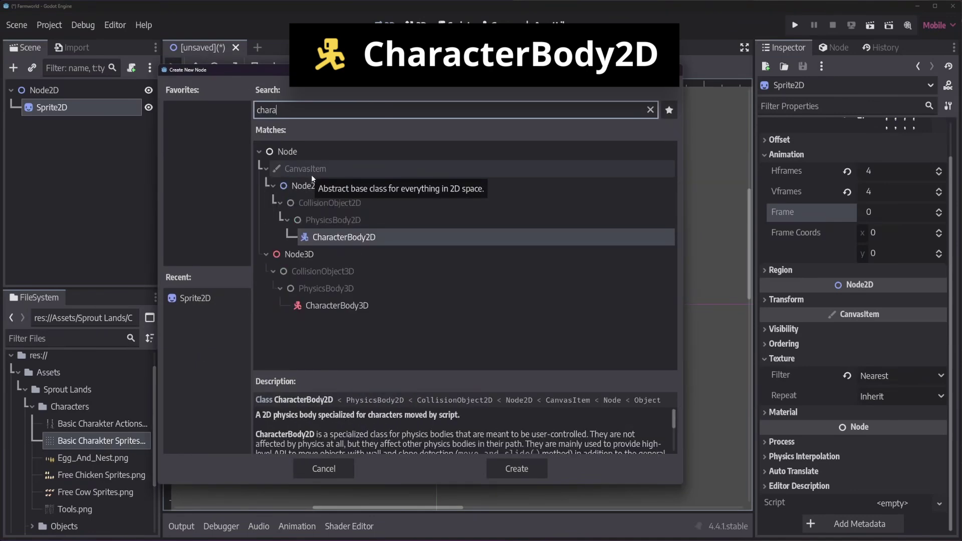
pyautogui.click(509, 468)
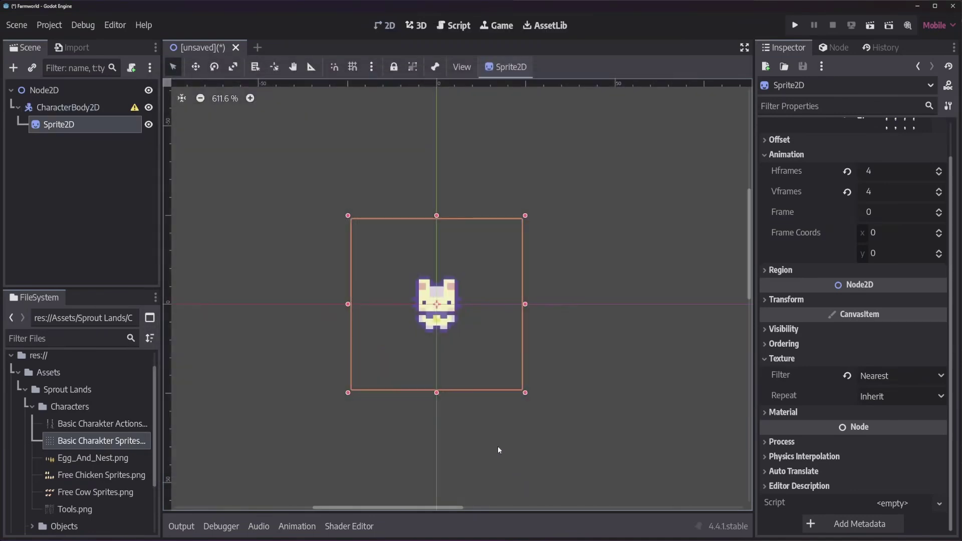
pyautogui.click(94, 111)
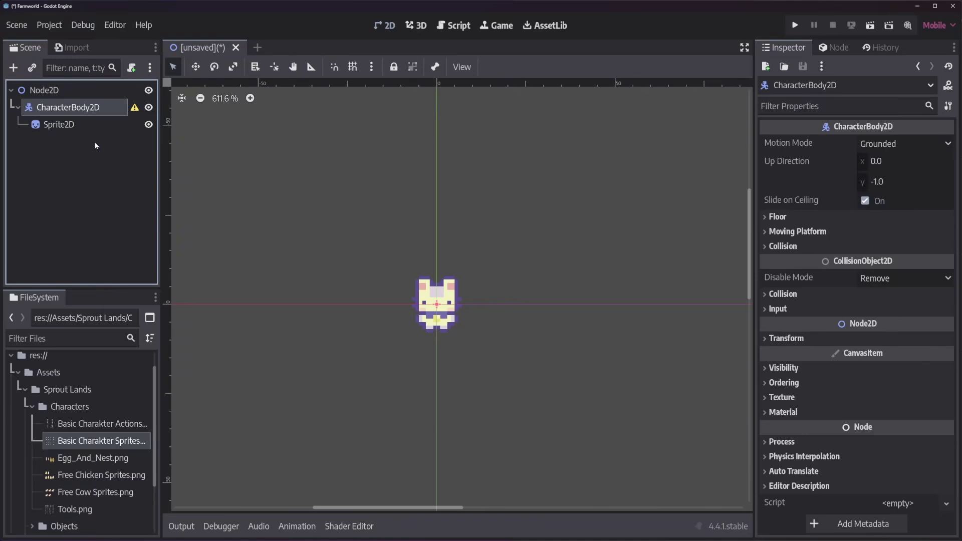
# Step: Rename the CharacterBody2D node to player
pyautogui.press('F2')
pyautogui.write('player')
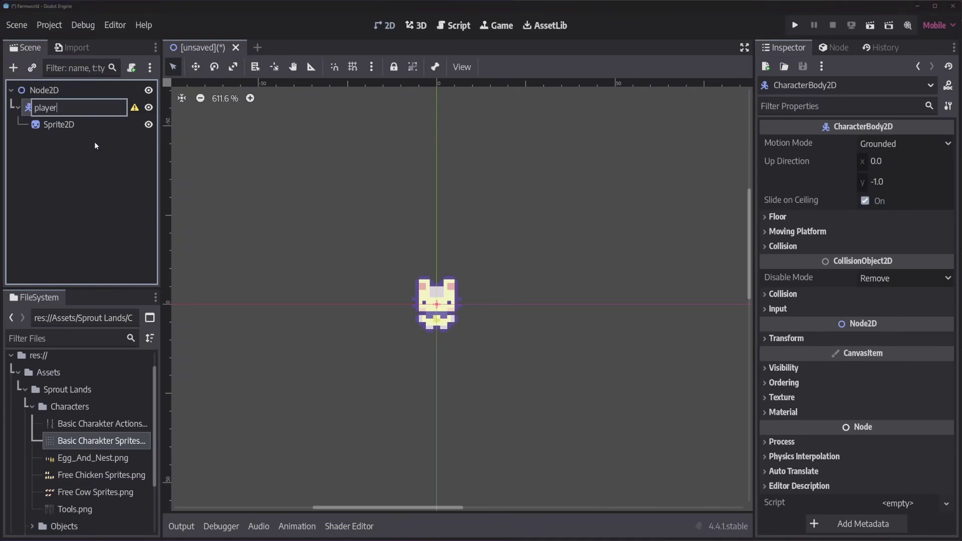
pyautogui.press('Return')
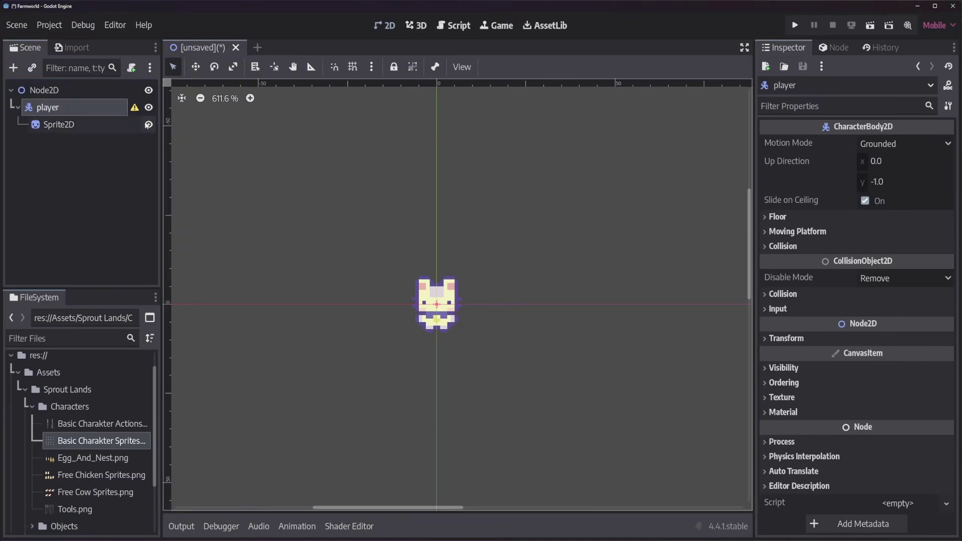
# Step: Add a CollisionShape2D node as a child of the player node
pyautogui.moveTo(134, 109)
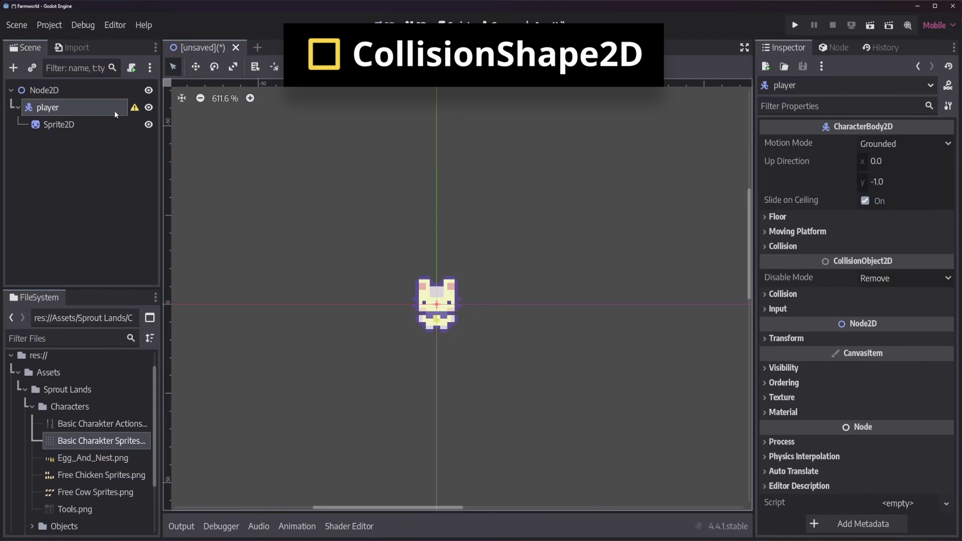
pyautogui.rightClick(97, 112)
pyautogui.click(120, 123)
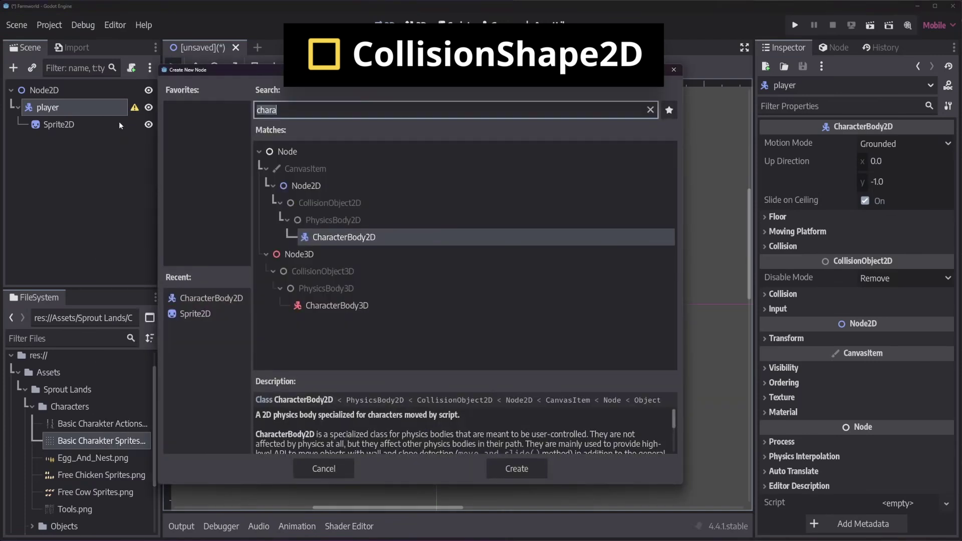
pyautogui.write('collision')
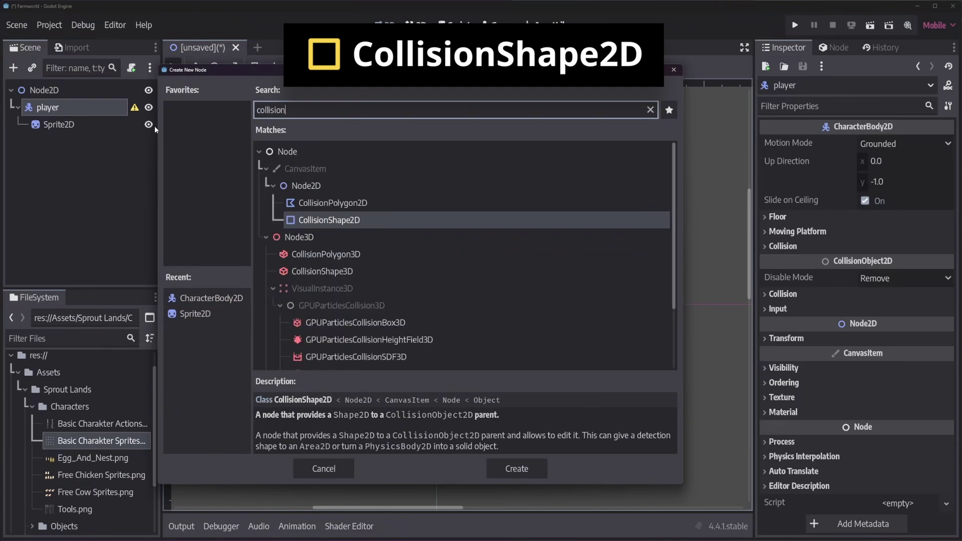
pyautogui.doubleClick(354, 221)
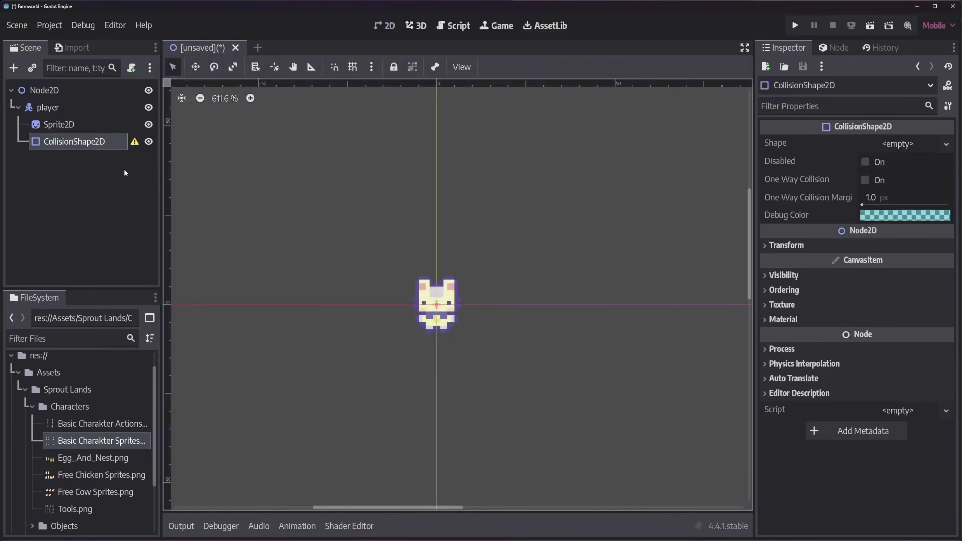
# Step: Give the collision node a new CapsuleShape2D and shrink its width and height to fit the character sprite
pyautogui.moveTo(134, 143)
pyautogui.click(908, 145)
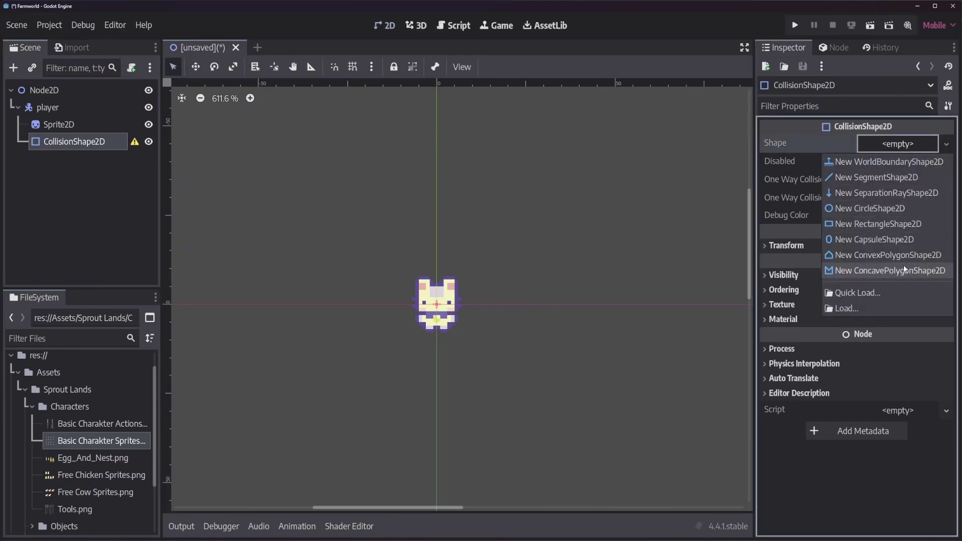
pyautogui.click(904, 242)
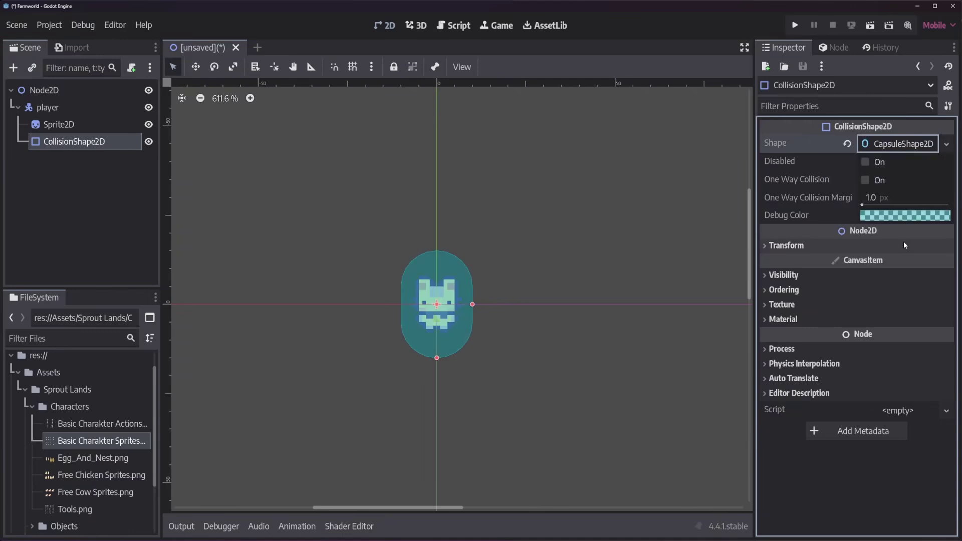
pyautogui.moveTo(473, 305); pyautogui.dragTo(451, 304)
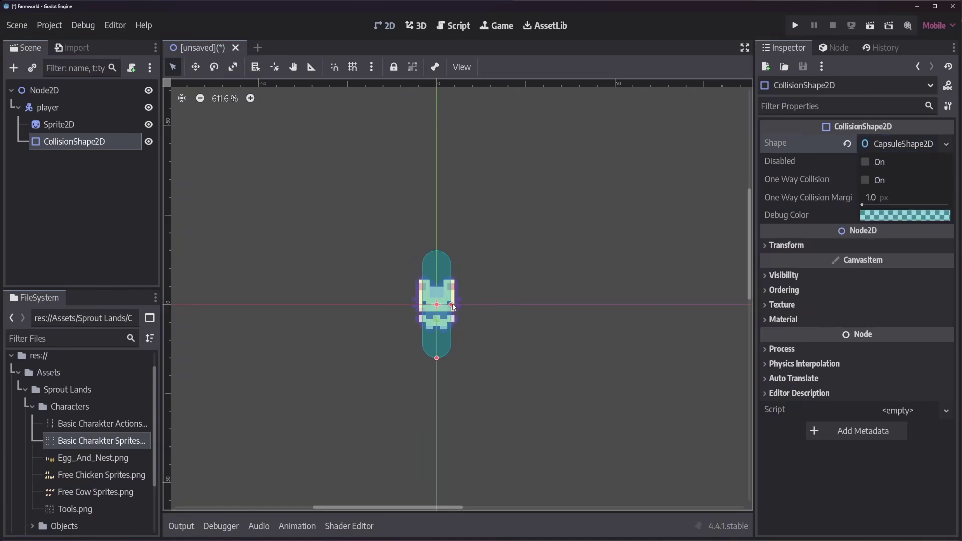
pyautogui.moveTo(436, 358); pyautogui.dragTo(437, 333)
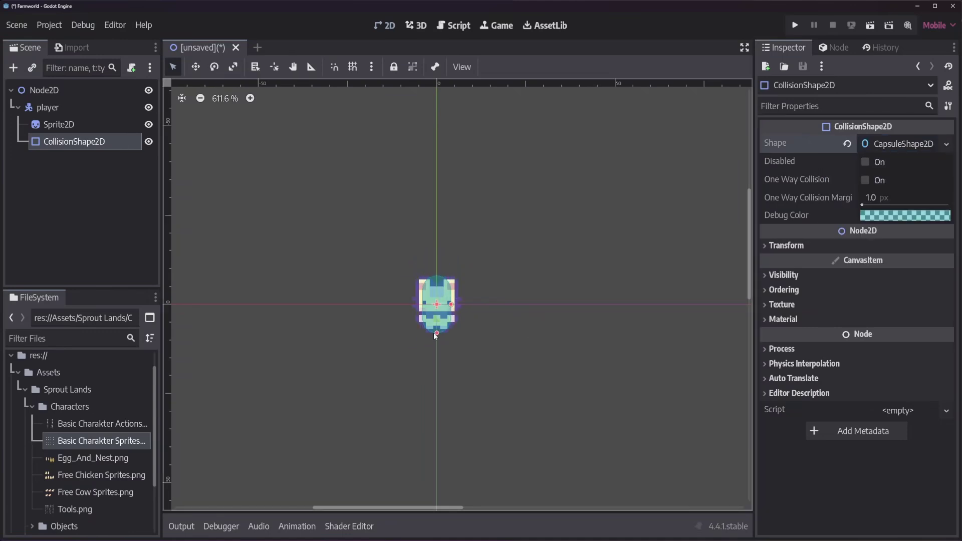
pyautogui.click(583, 270)
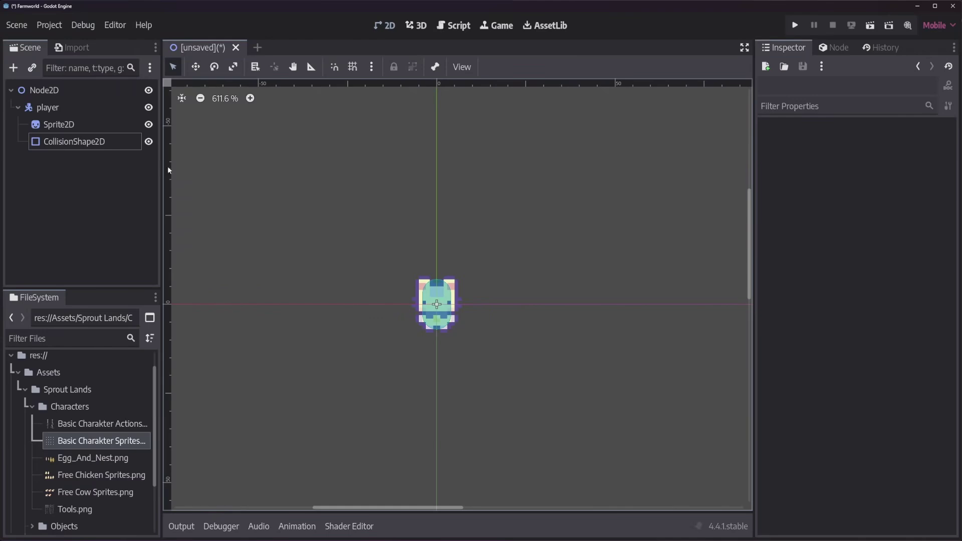
# Step: Attach a new GDScript at res://player_controller.gd to the player node and add an empty line below its extends statement
pyautogui.click(113, 105)
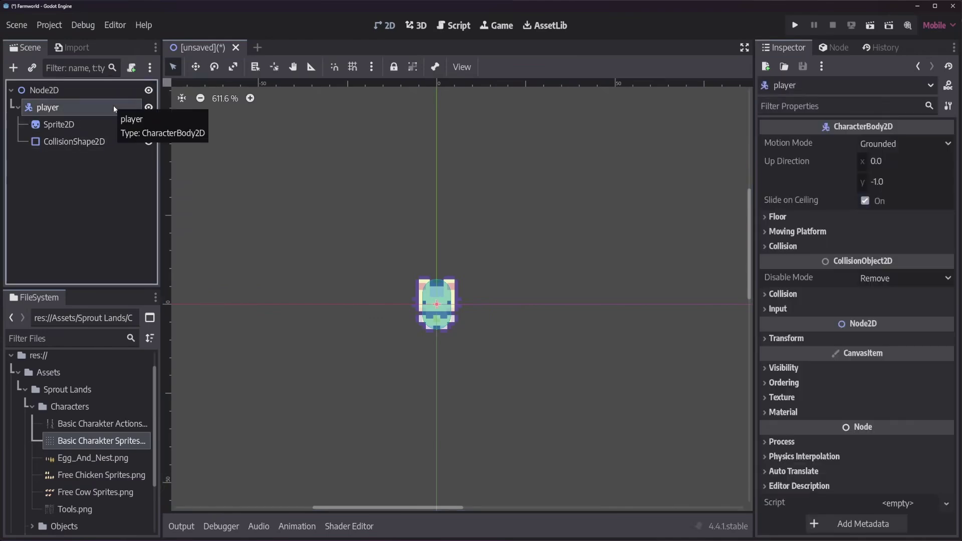
pyautogui.rightClick(109, 108)
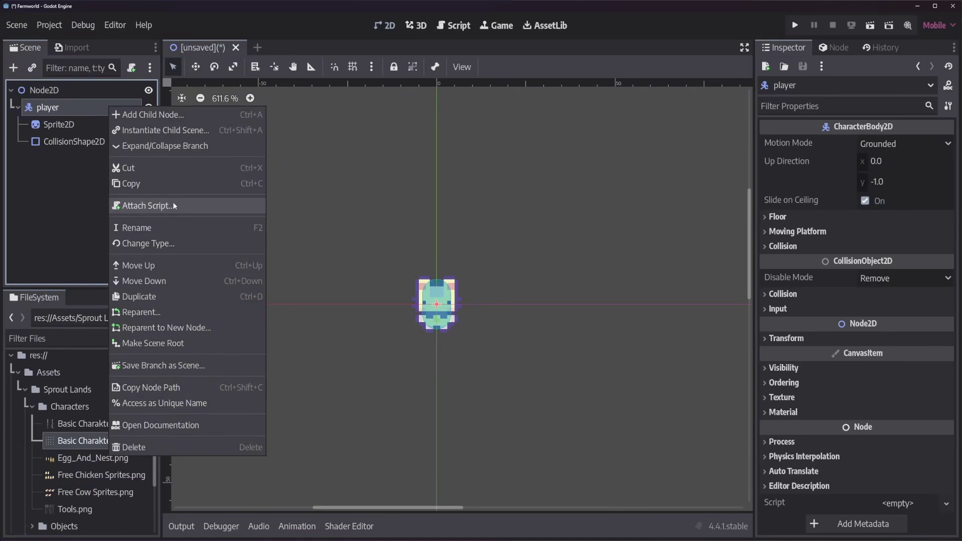
pyautogui.click(146, 206)
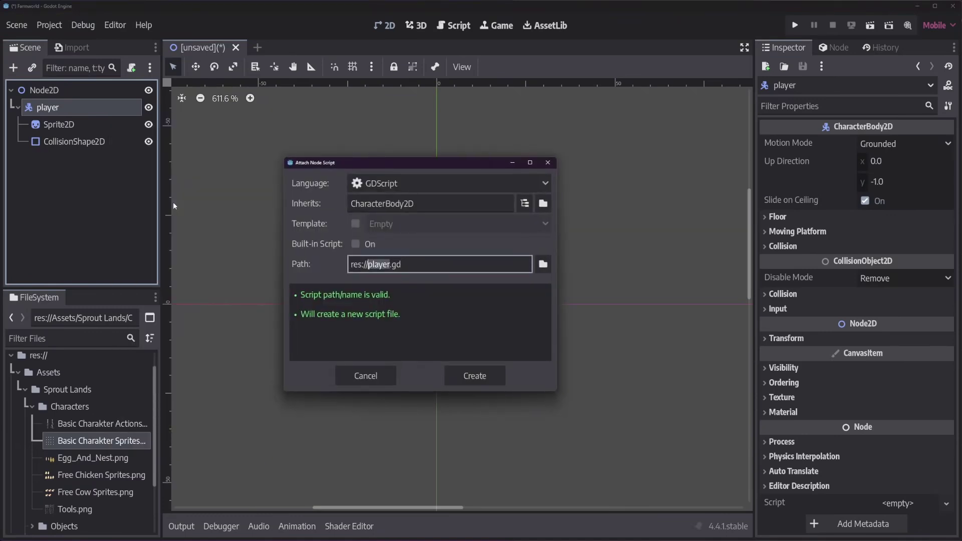
pyautogui.press('Right')
pyautogui.write('_controller')
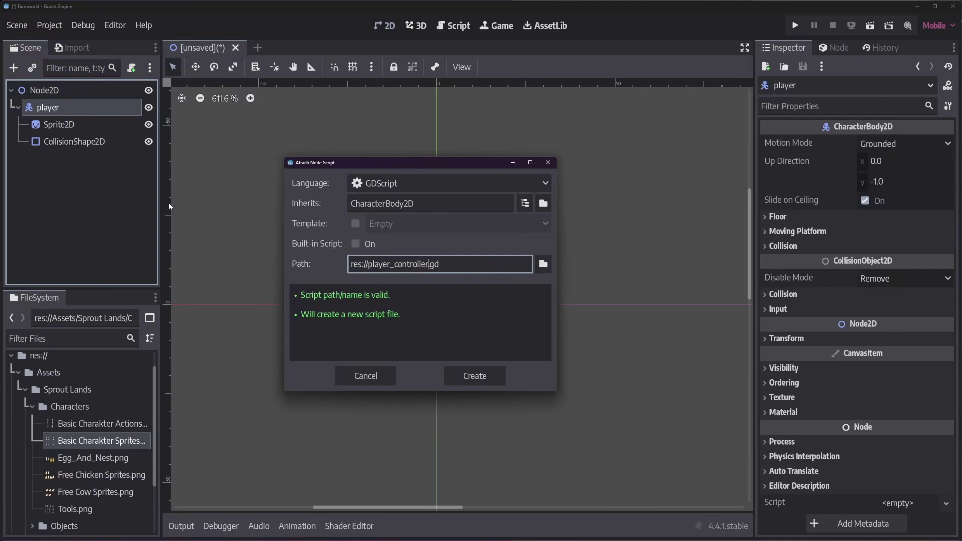
pyautogui.click(475, 377)
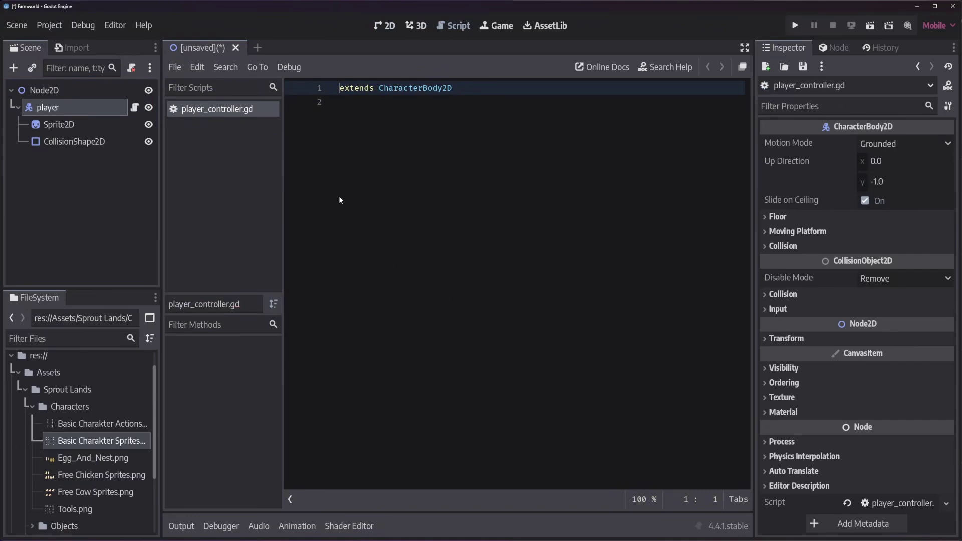
pyautogui.click(454, 152)
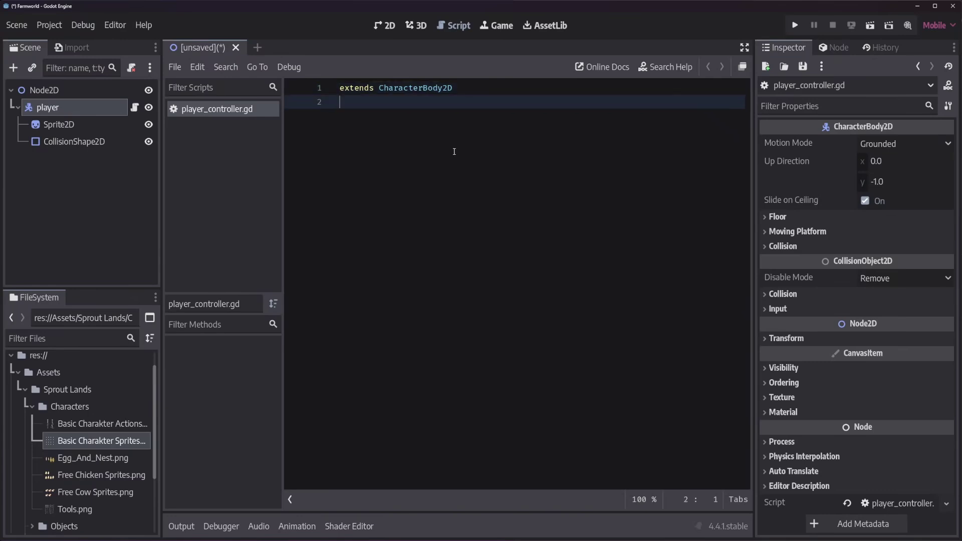
pyautogui.press('Return')
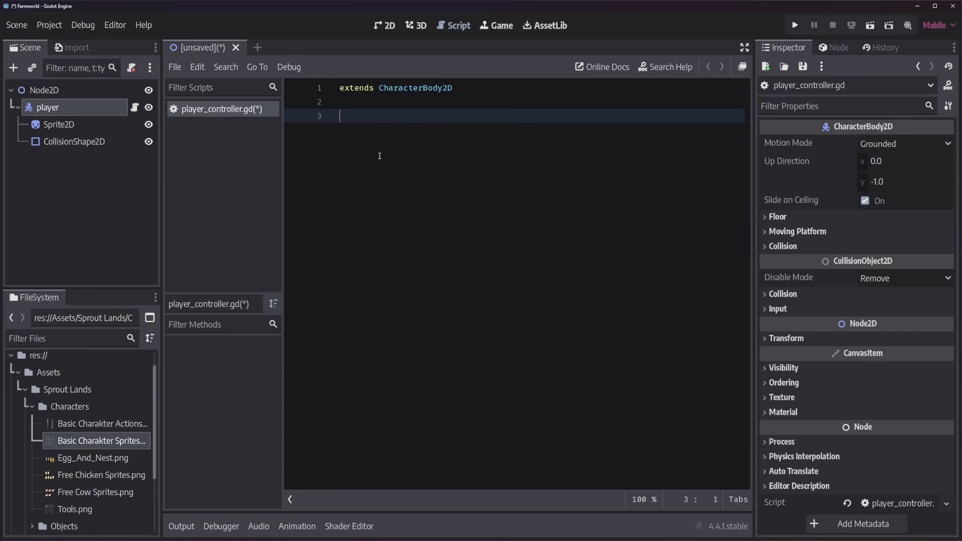
# Step: Add the actions move_up, move_down, move_right and move_left to the project's Input Map
pyautogui.click(49, 25)
pyautogui.click(56, 40)
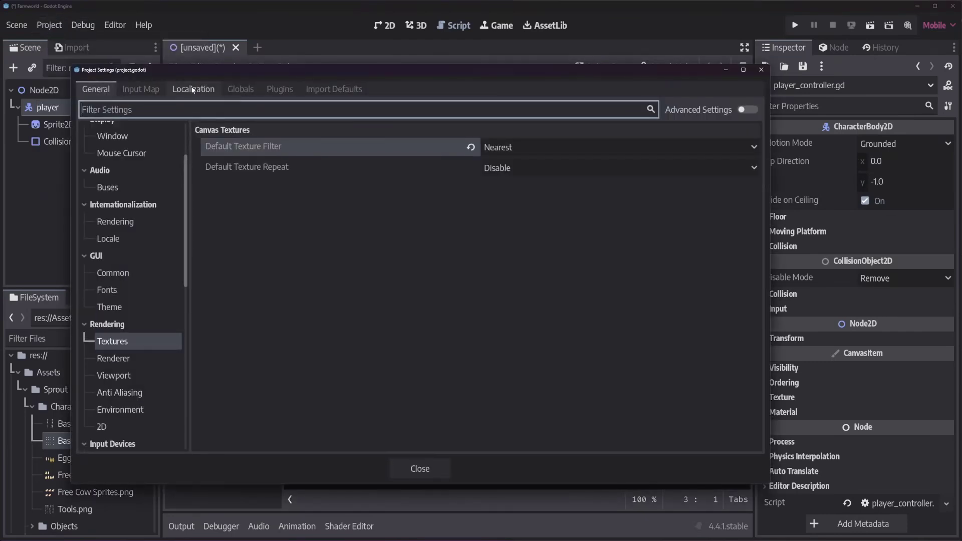
pyautogui.click(142, 89)
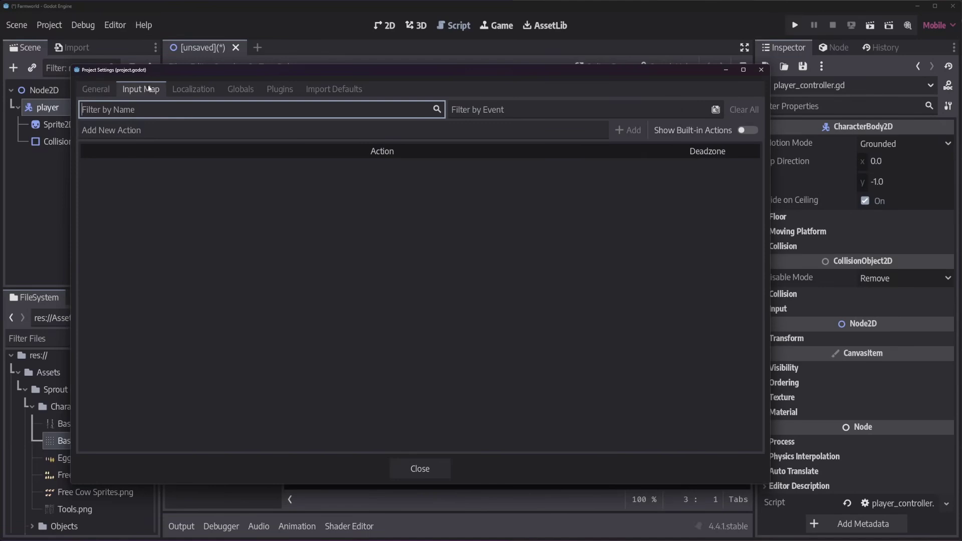
pyautogui.click(112, 131)
pyautogui.write('move_up')
pyautogui.press('Return')
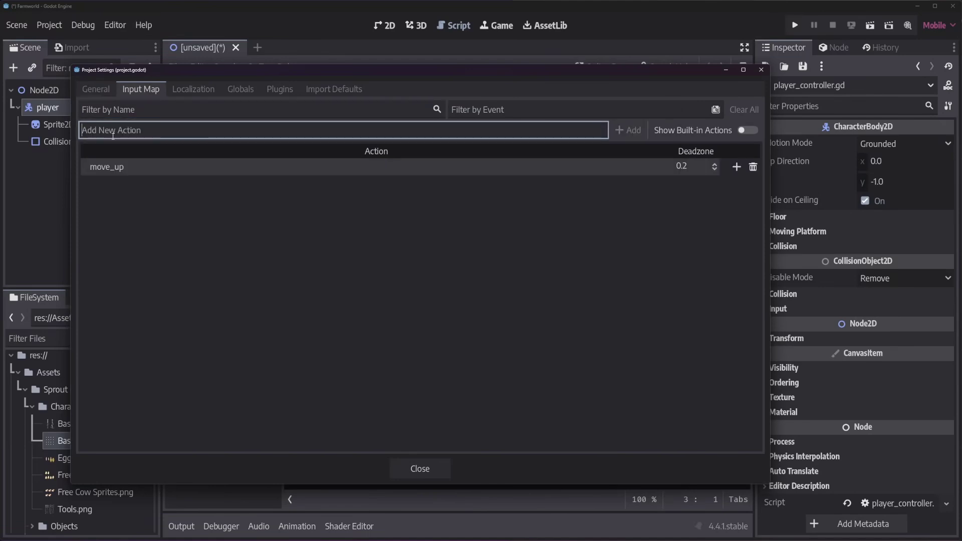
pyautogui.write('move_down')
pyautogui.press('Return')
pyautogui.write('move_right')
pyautogui.press('Return')
pyautogui.write('move_left')
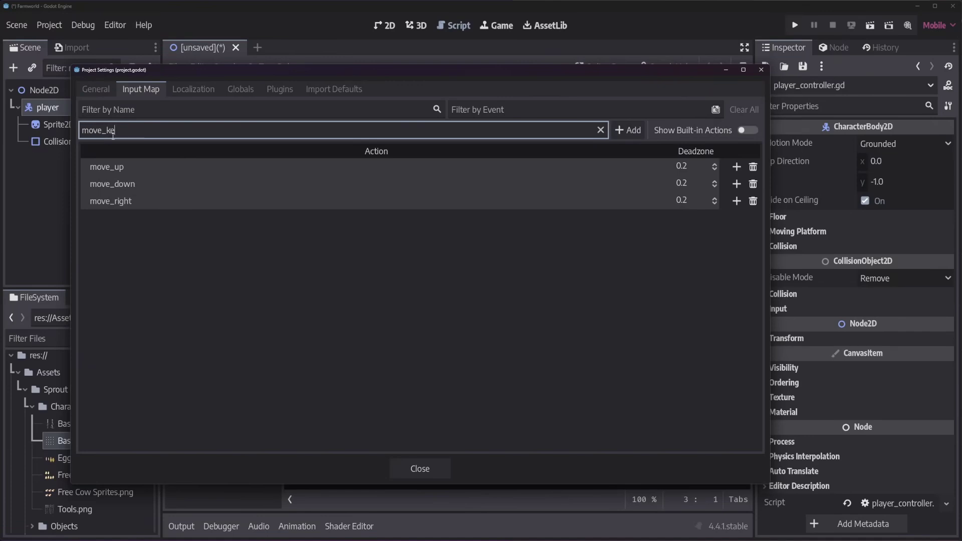
pyautogui.press('Return')
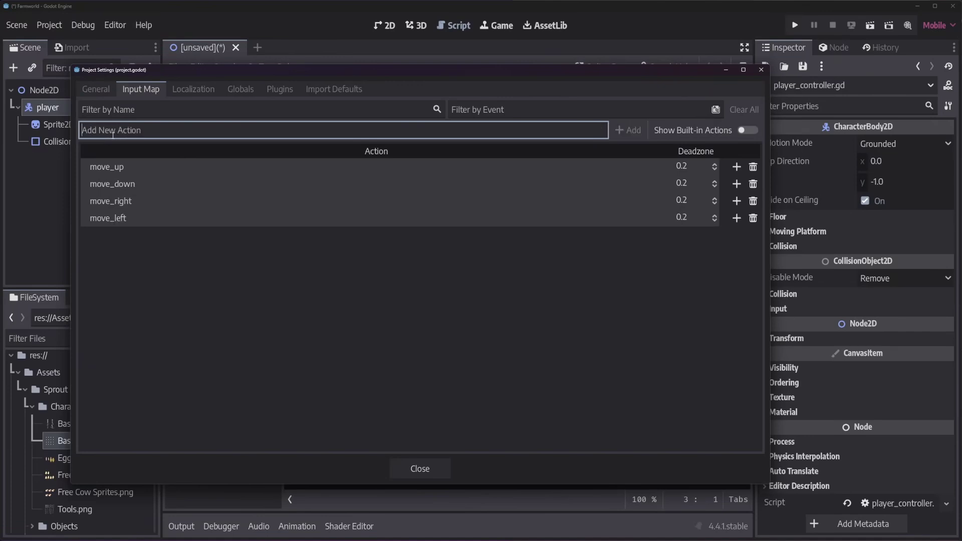
# Step: Bind the physical W key to the move_up action and the S key to move_down
pyautogui.click(737, 167)
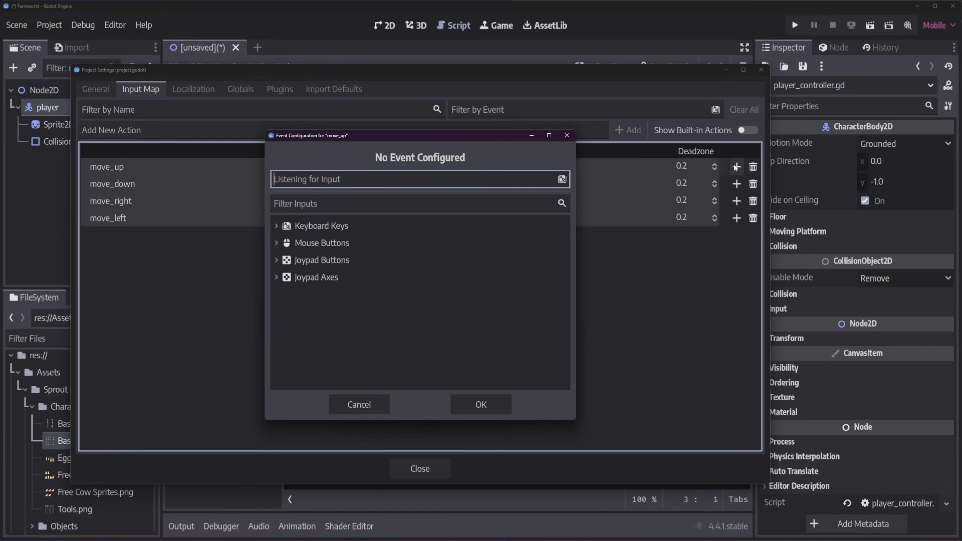
pyautogui.press('w')
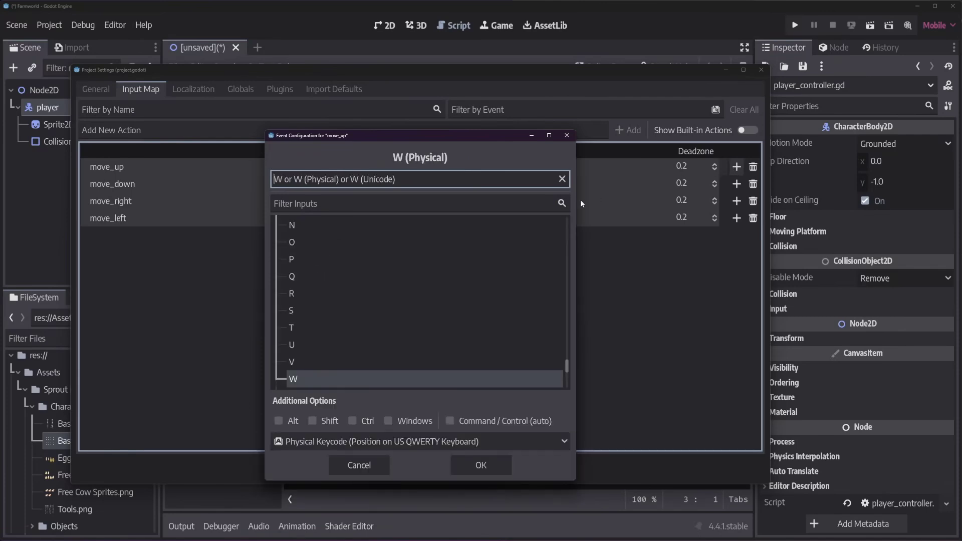
pyautogui.click(484, 465)
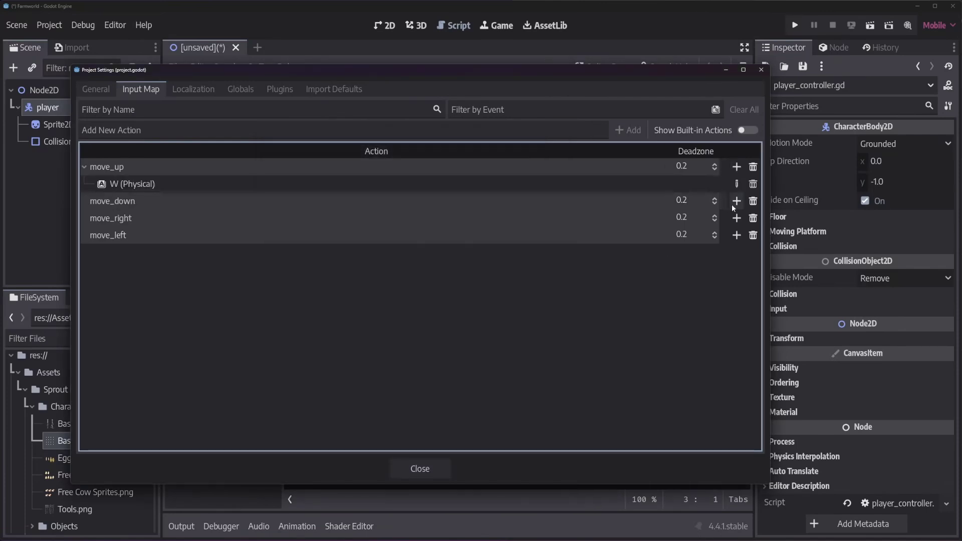
pyautogui.click(736, 201)
pyautogui.press('s')
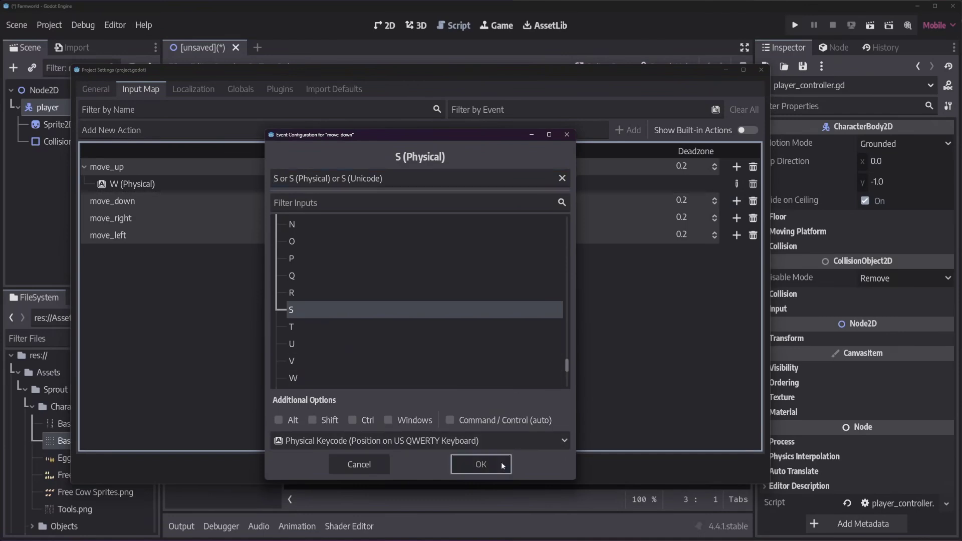
pyautogui.click(481, 462)
# Step: Bind the physical D key to move_right and the A key to move_left, and close the project settings
pyautogui.click(736, 235)
pyautogui.press('d')
pyautogui.click(481, 462)
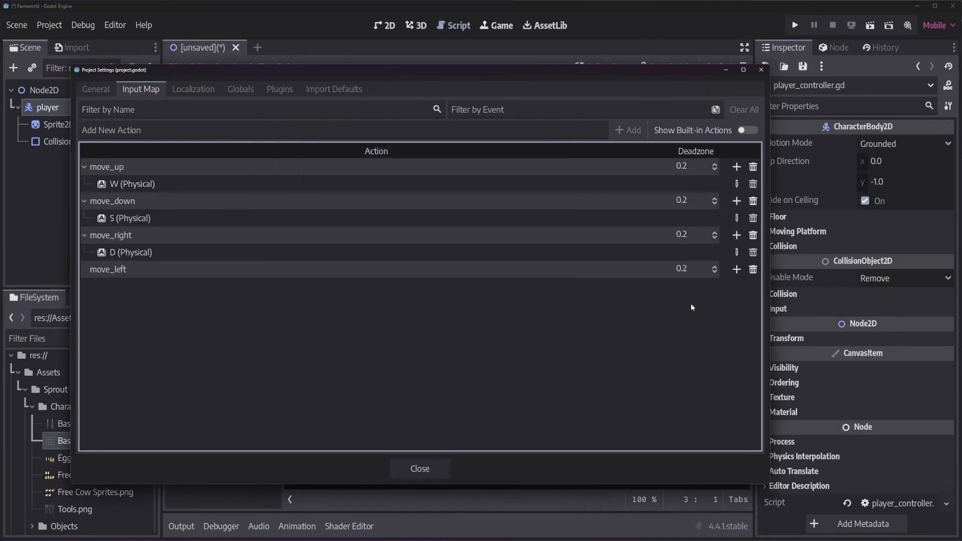
pyautogui.click(736, 270)
pyautogui.press('a')
pyautogui.click(482, 462)
pyautogui.click(430, 466)
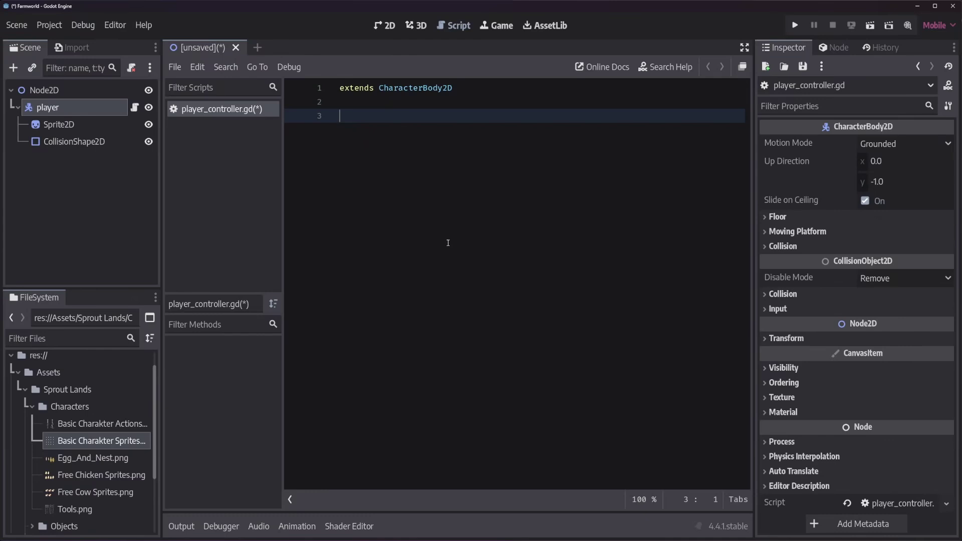
pyautogui.write('func pr')
pyautogui.press('BackSpace')
pyautogui.press('BackSpace')
pyautogui.write('_+')
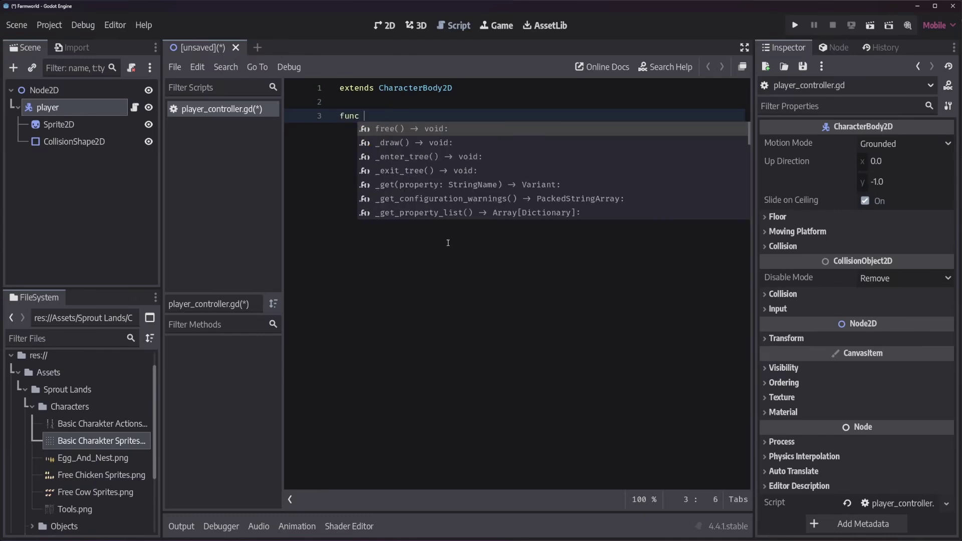
pyautogui.hotkey('shift', 'Home')
pyautogui.press('BackSpace')
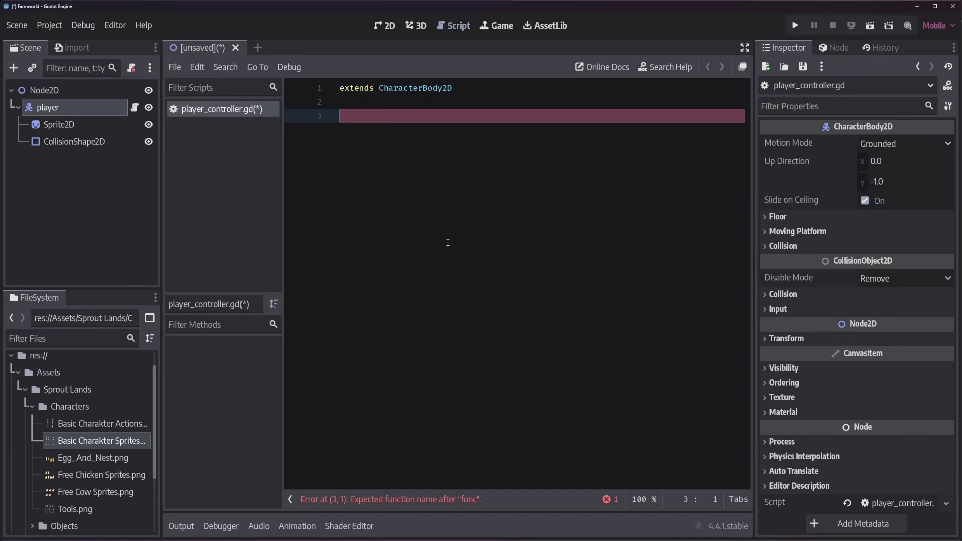
# Step: Declare the function _process(_delta) on line 3 of the player script
pyautogui.write('func _pro')
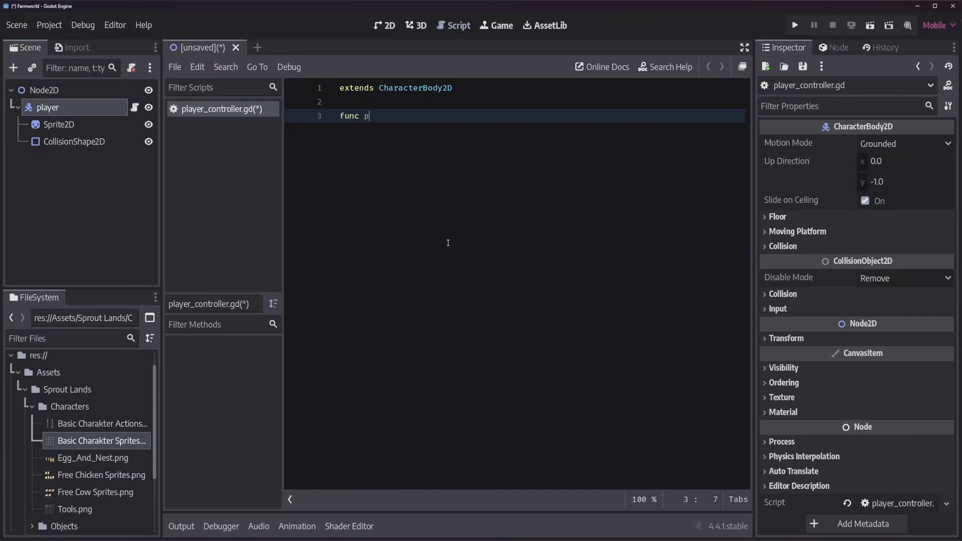
pyautogui.write('cess(_delta):')
pyautogui.press('Return')
# Step: Start an Input.get_vector call inside _process with "move_left" as its first argument
pyautogui.write('Inpu')
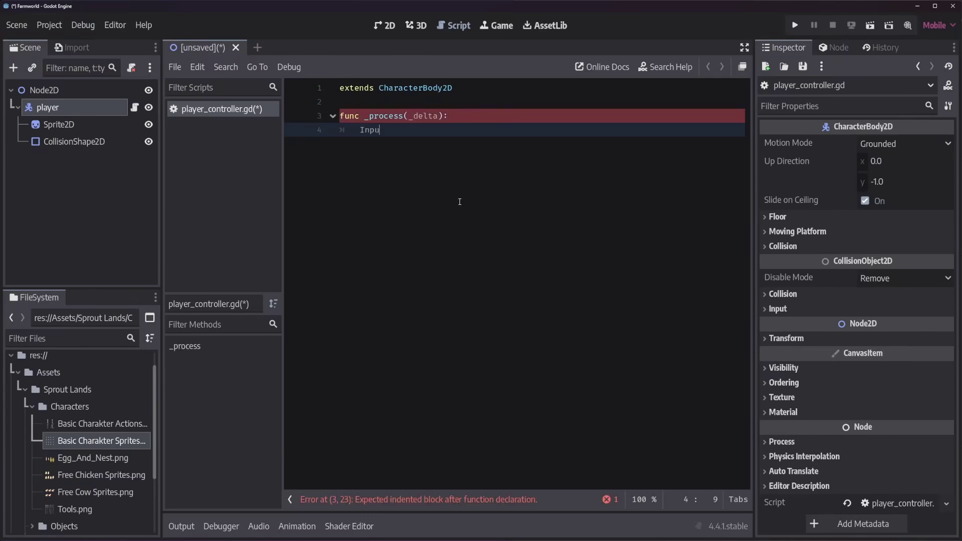
pyautogui.write('t.get_vector')
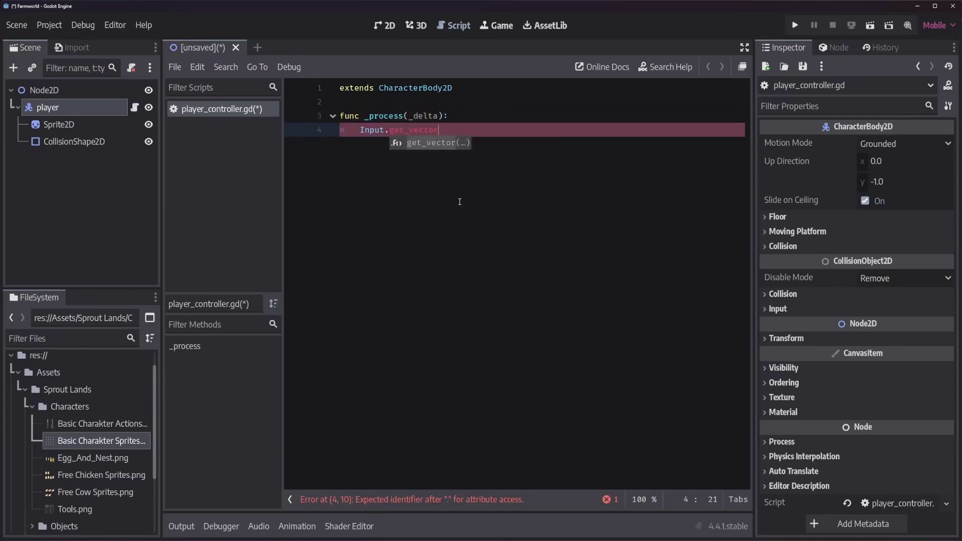
pyautogui.press('Return')
pyautogui.write('"')
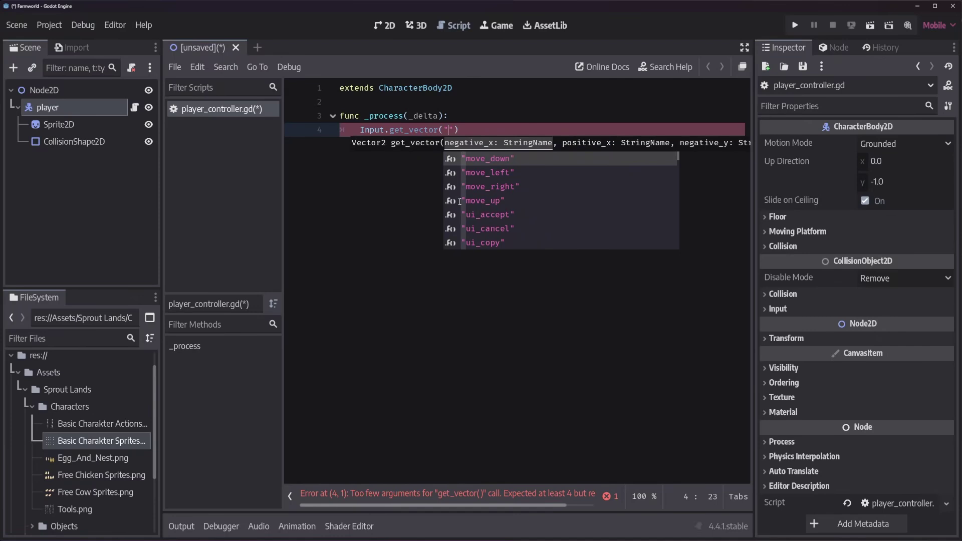
pyautogui.press('Down')
pyautogui.press('Down')
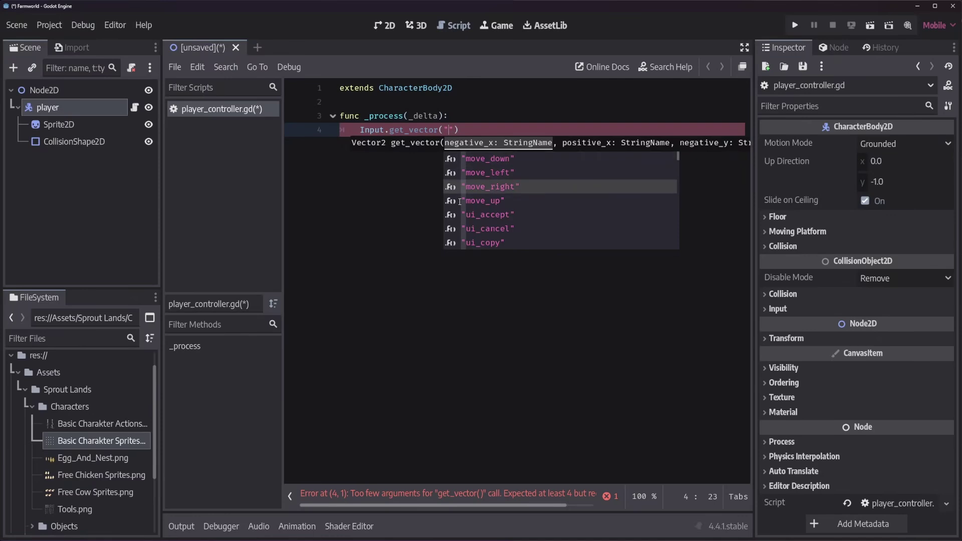
pyautogui.press('Up')
pyautogui.press('Return')
# Step: Complete the get_vector call with the arguments "move_right", "move_up" and "move_down"
pyautogui.write(', "')
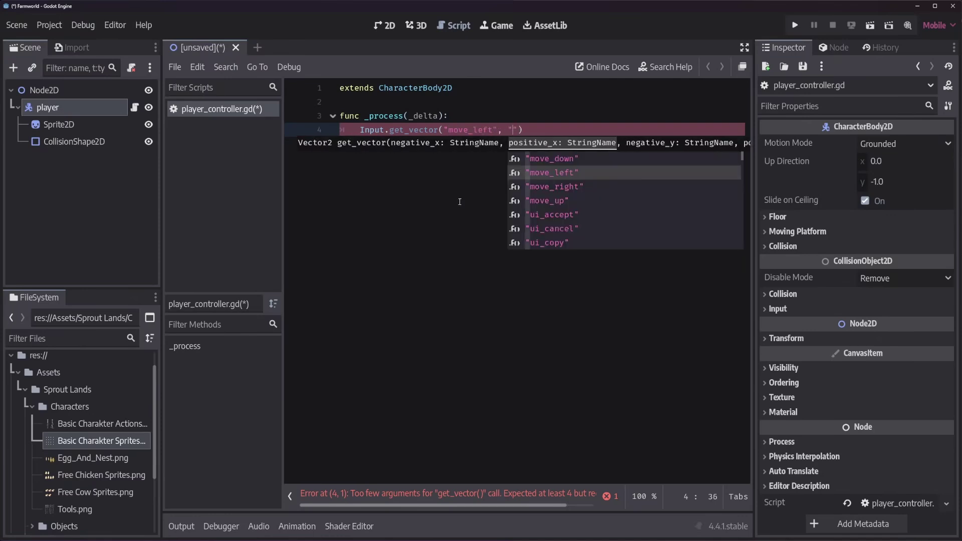
pyautogui.write('move_ri')
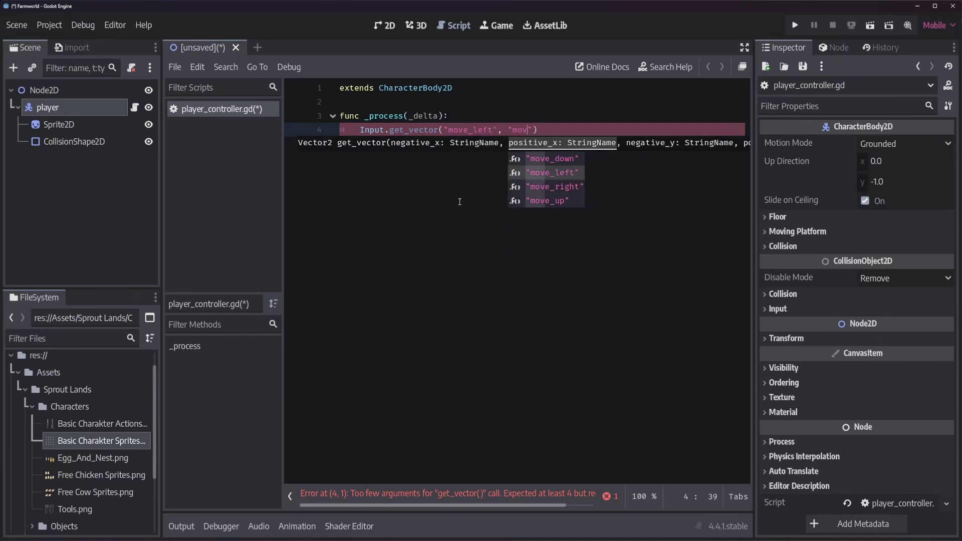
pyautogui.press('Return')
pyautogui.write(', "move_up')
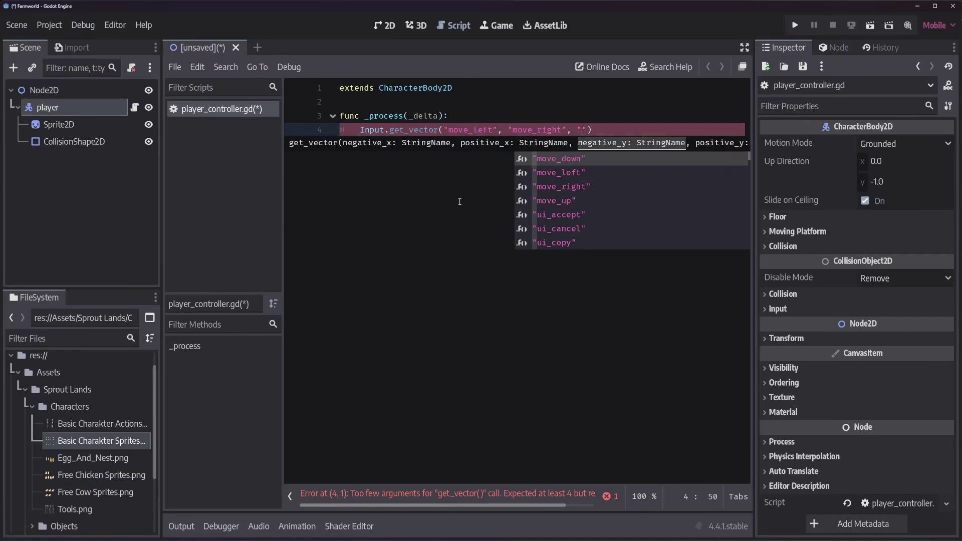
pyautogui.write('", "move_')
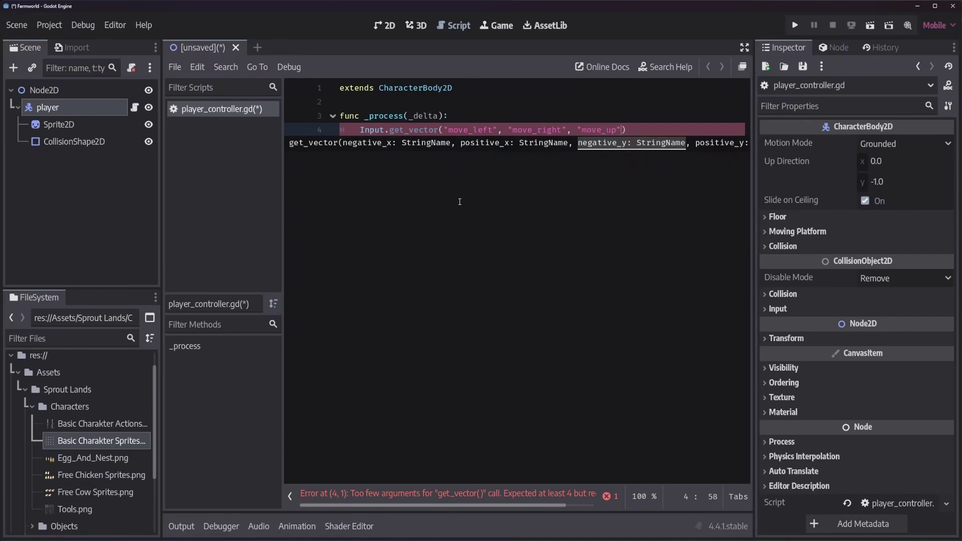
pyautogui.write('down')
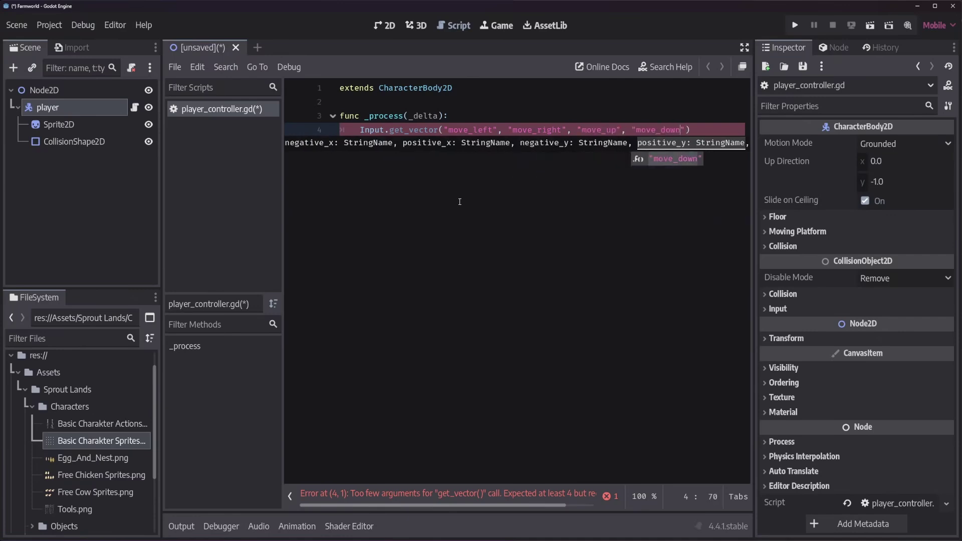
pyautogui.press('Return')
pyautogui.write(') ')
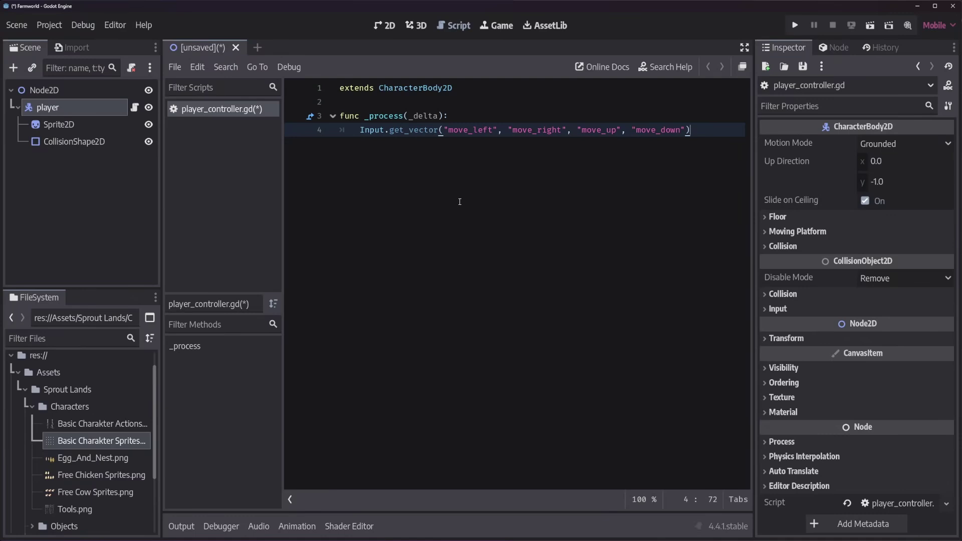
# Step: Multiply the input vector by speed and declare var speed = 100 above the _process function
pyautogui.write('* speed')
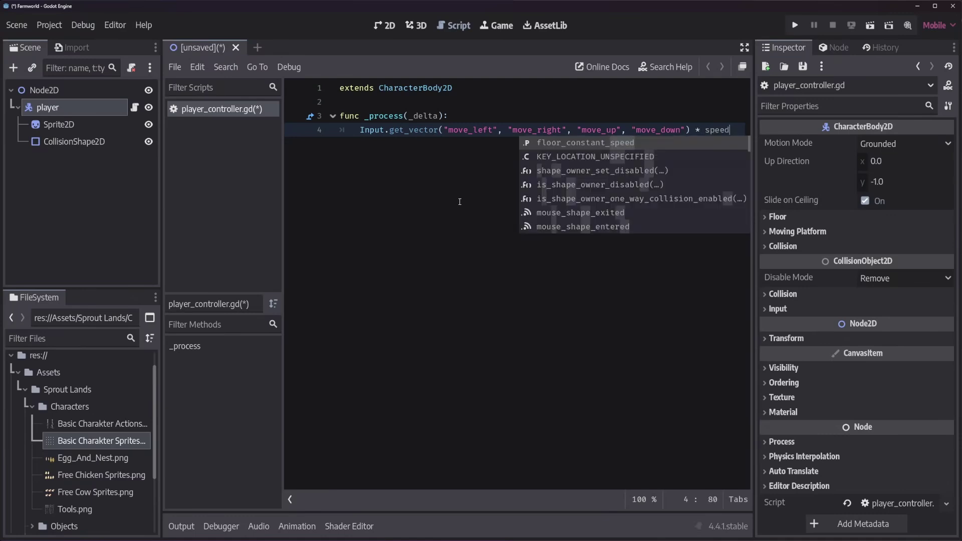
pyautogui.press('Escape')
pyautogui.press('Up')
pyautogui.press('Up')
pyautogui.press('Return')
pyautogui.press('Return')
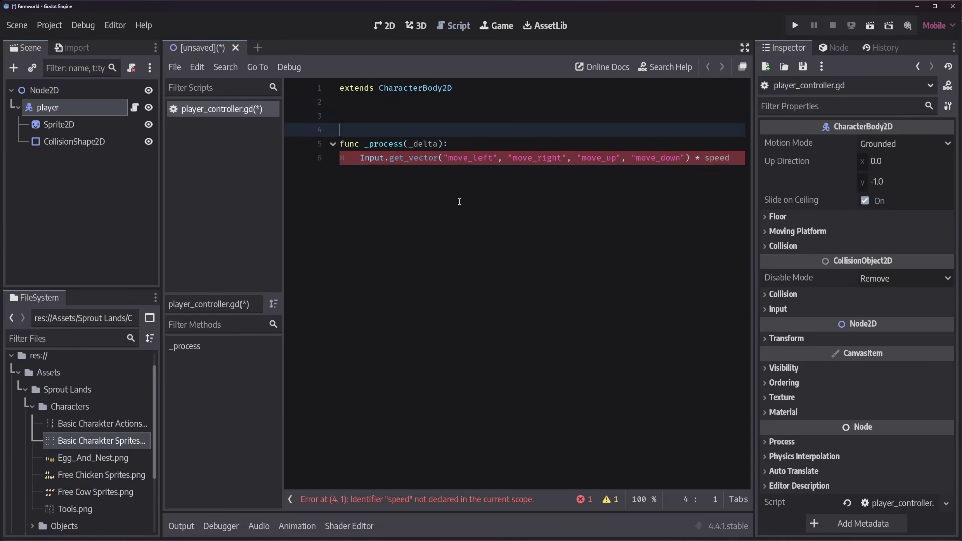
pyautogui.press('Up')
pyautogui.write('var s')
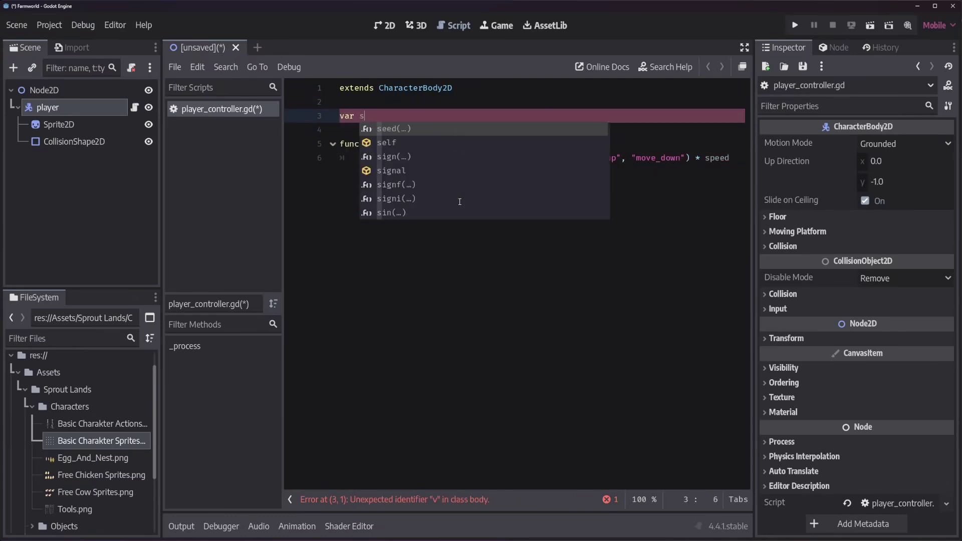
pyautogui.write('peed = 100')
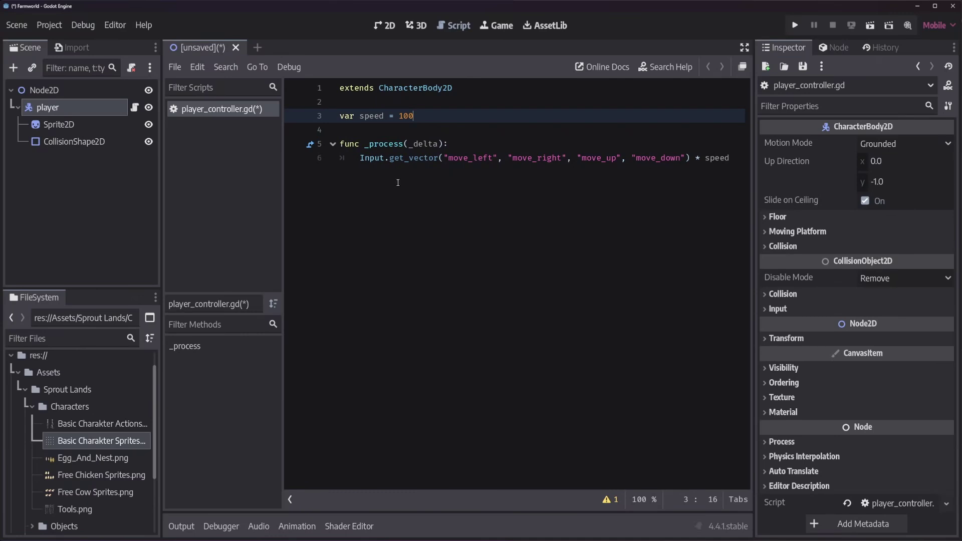
# Step: Assign the input vector expression inside _process to velocity
pyautogui.click(360, 158)
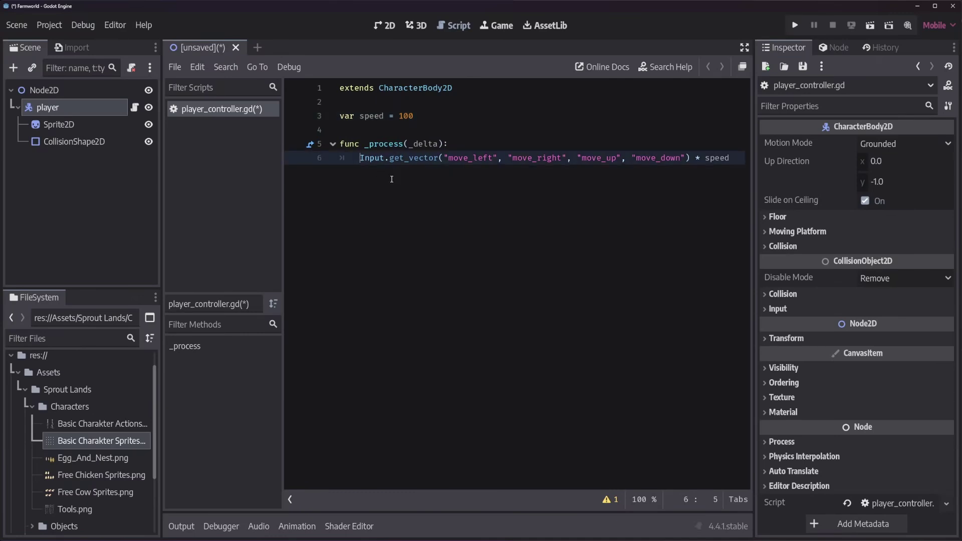
pyautogui.write('velocit')
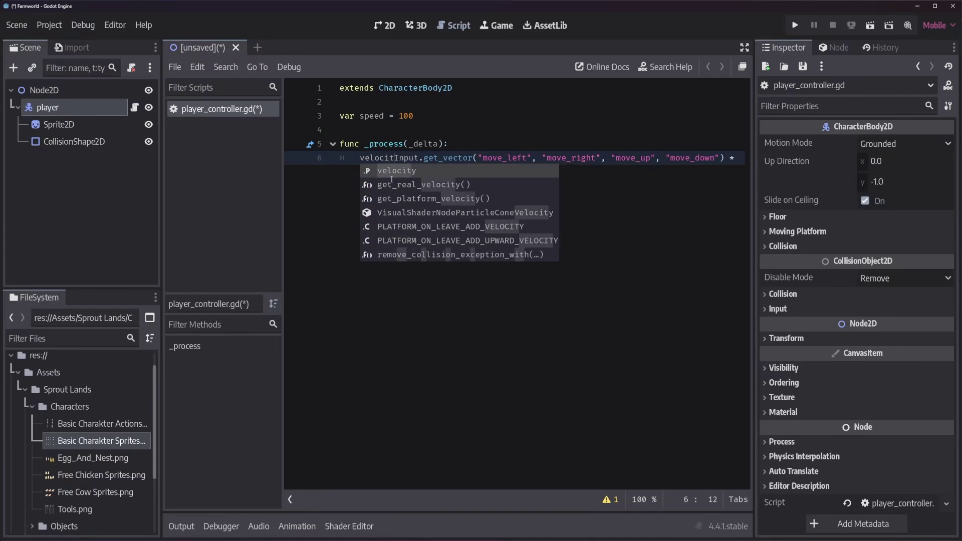
pyautogui.write('y =')
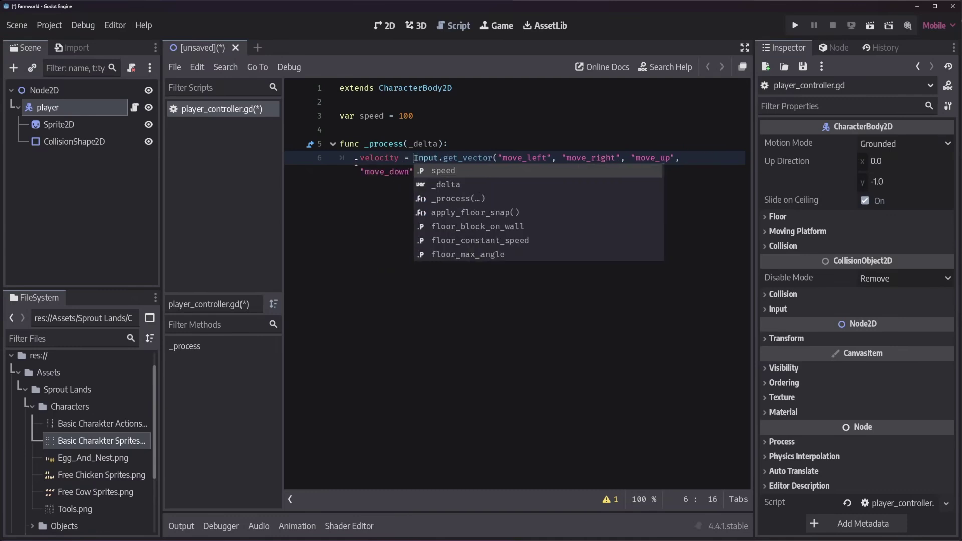
# Step: Add a move_and_slide() call on a new line after the velocity assignment
pyautogui.click(559, 191)
pyautogui.press('Return')
pyautogui.write('mov e')
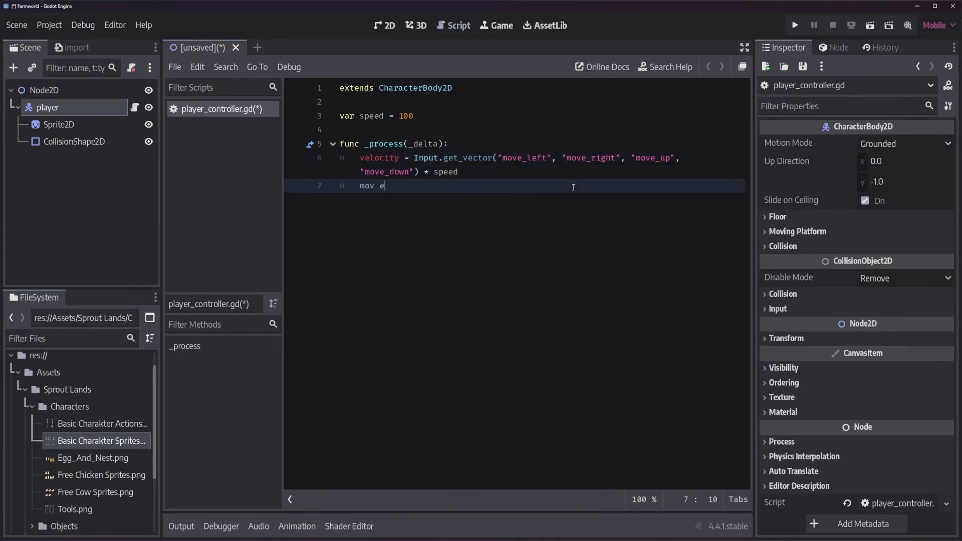
pyautogui.press('BackSpace')
pyautogui.press('BackSpace')
pyautogui.write('e_and_slide()')
# Step: Run the project with the current scene as main scene, saving the scene as main.tscn
pyautogui.click(795, 25)
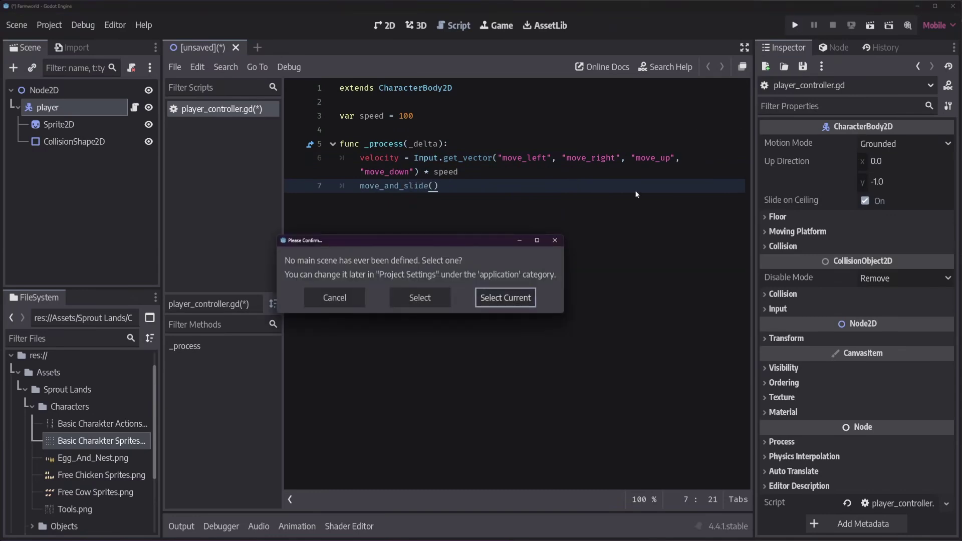
pyautogui.click(509, 300)
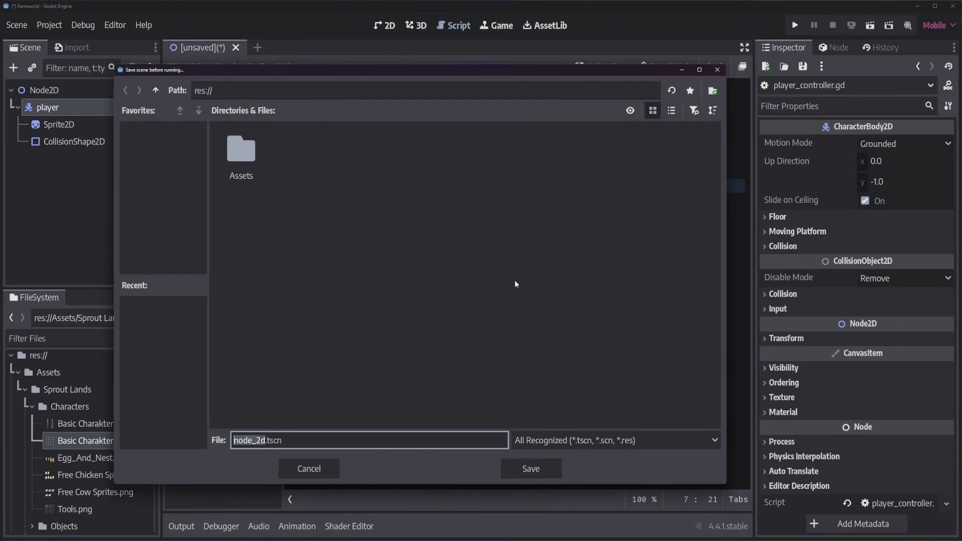
pyautogui.write('main')
pyautogui.press('Return')
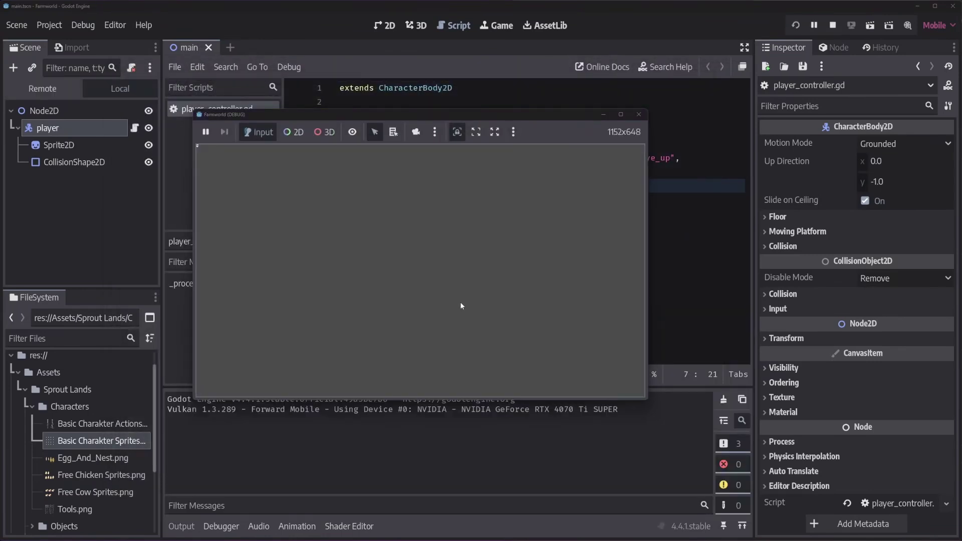
# Step: Test the player's movement in all four directions in the running game and stop the project
pyautogui.press('Right')
pyautogui.press('Down')
pyautogui.press('Left')
pyautogui.press('w')
pyautogui.press('d')
pyautogui.press('s')
pyautogui.press('a')
pyautogui.press('w')
pyautogui.press('d')
pyautogui.press('s')
pyautogui.press('a')
pyautogui.press('w')
pyautogui.press('d')
pyautogui.press('s')
pyautogui.press('d')
pyautogui.press('s')
pyautogui.press('w')
pyautogui.press('a')
pyautogui.press('d')
pyautogui.press('s')
pyautogui.press('a')
pyautogui.press('w')
pyautogui.press('d')
pyautogui.press('s')
pyautogui.press('a')
pyautogui.click(834, 25)
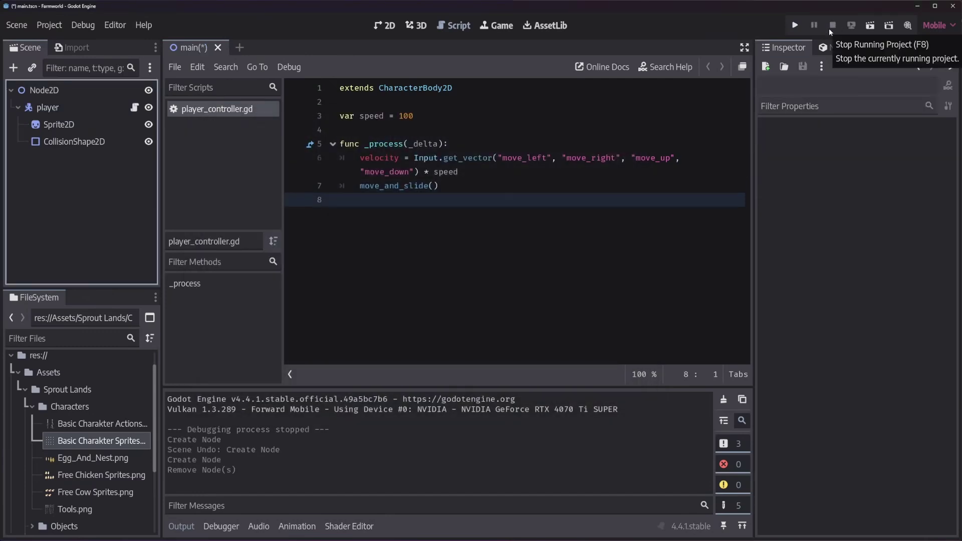
# Step: Add a Camera2D node as a child of the player node
pyautogui.rightClick(79, 102)
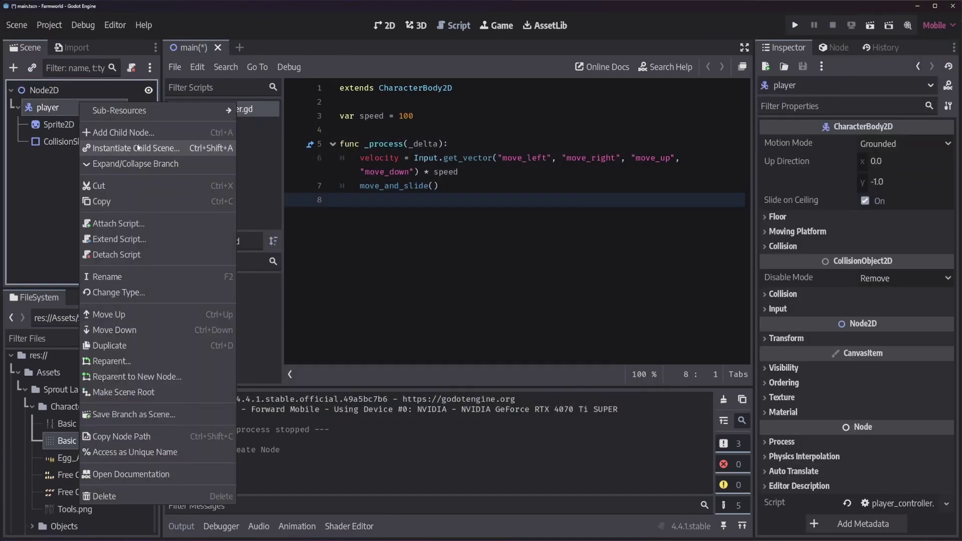
pyautogui.click(155, 134)
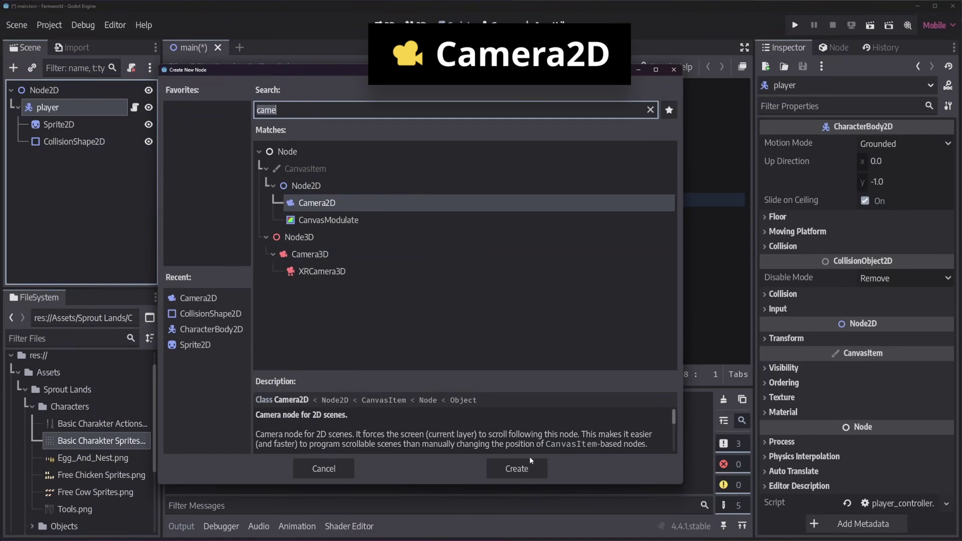
pyautogui.click(517, 467)
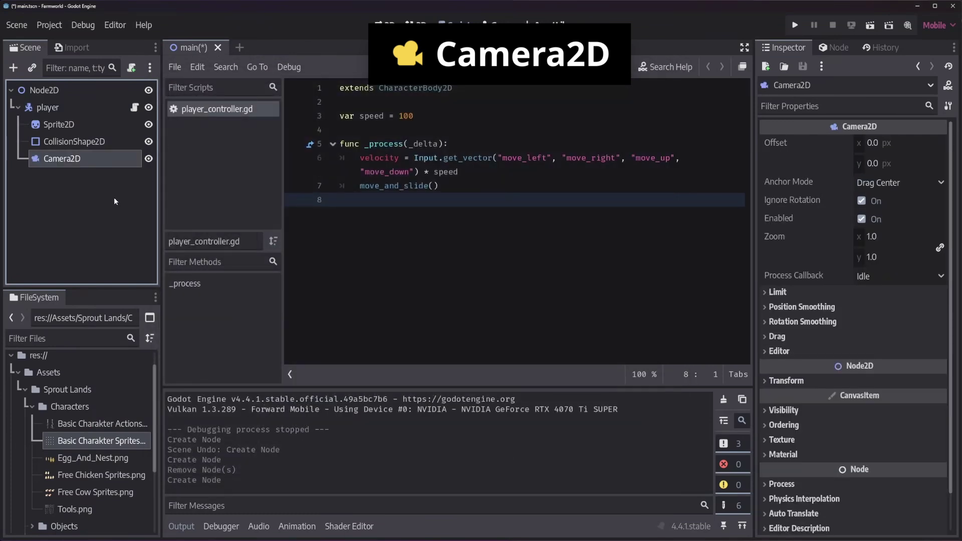
# Step: Set the Camera2D's zoom to 3 on both axes and test-run the project, closing the game window when done
pyautogui.scroll(-2, 827, 324)
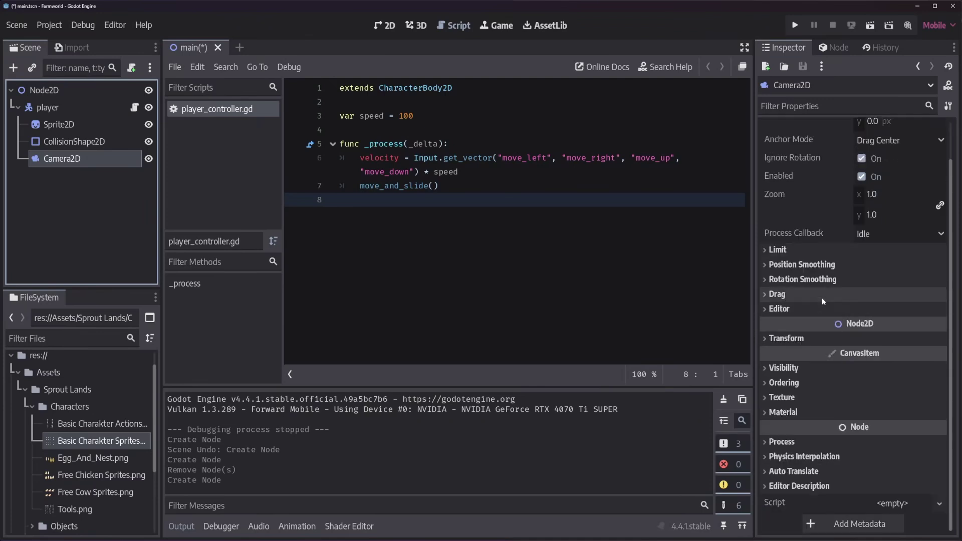
pyautogui.scroll(2, 824, 301)
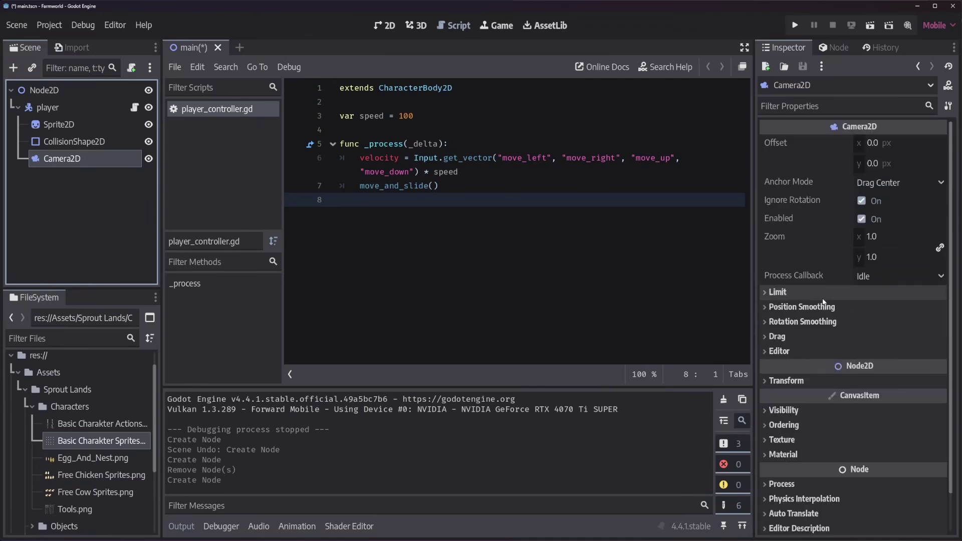
pyautogui.click(886, 239)
pyautogui.write('3')
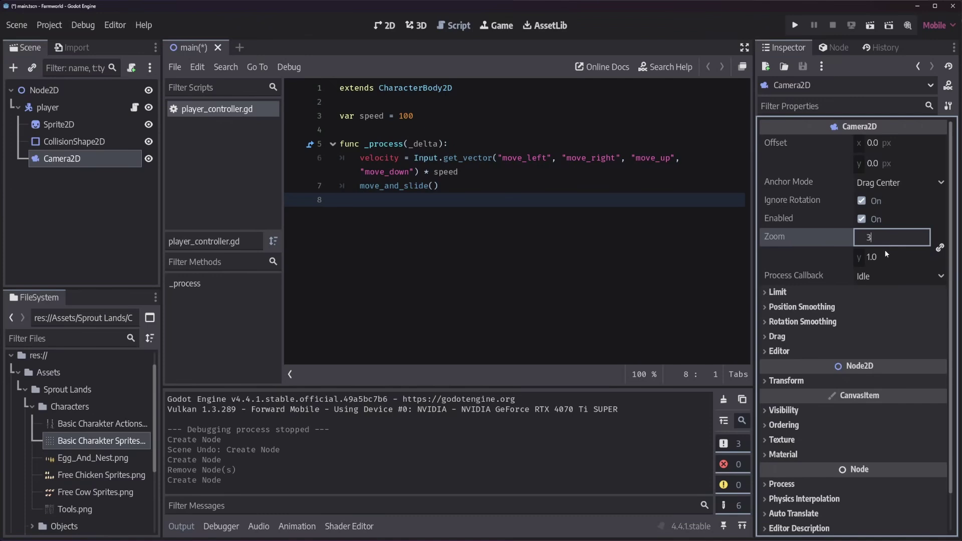
pyautogui.press('Tab')
pyautogui.press('Tab')
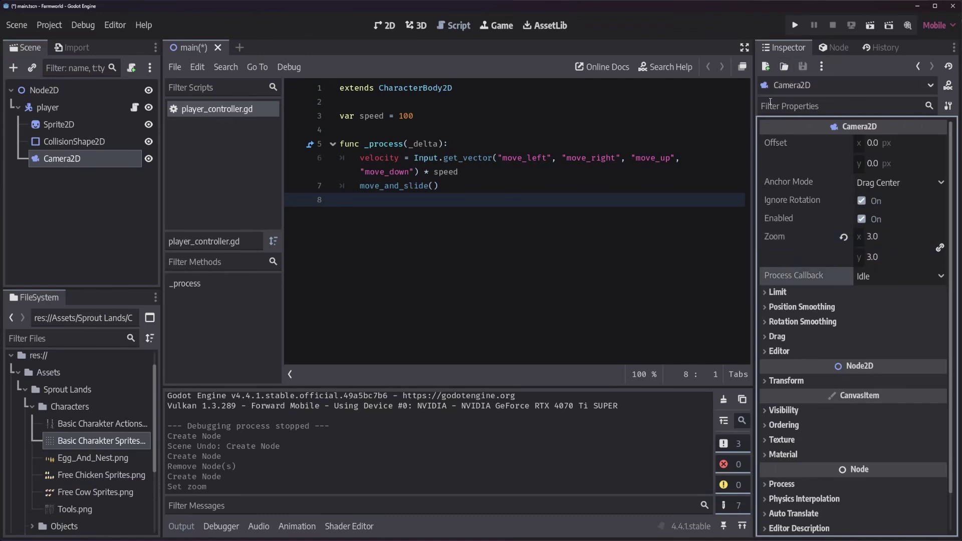
pyautogui.click(794, 26)
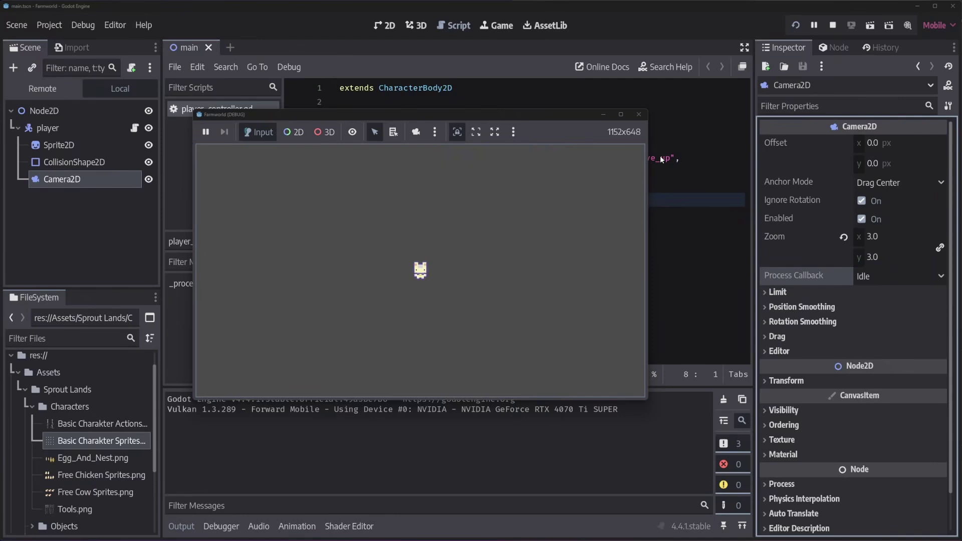
pyautogui.click(639, 115)
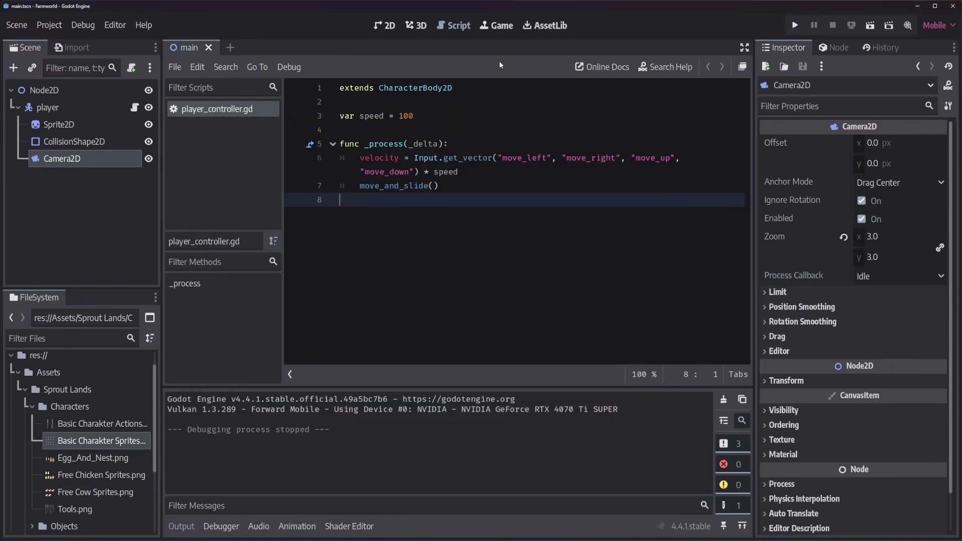
# Step: Return to the 2D workspace and add a TileMapLayer node as a child of the root Node2D
pyautogui.click(383, 26)
pyautogui.click(19, 107)
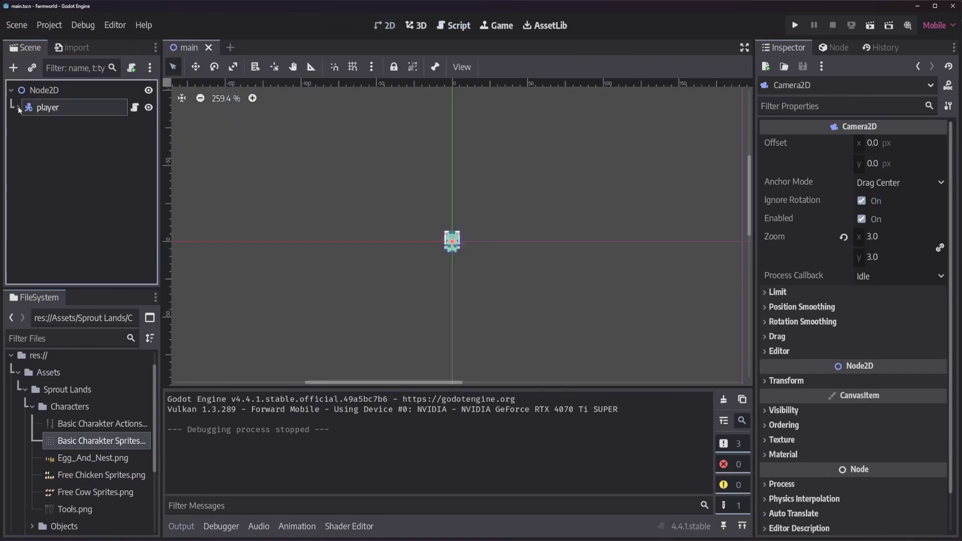
pyautogui.rightClick(59, 91)
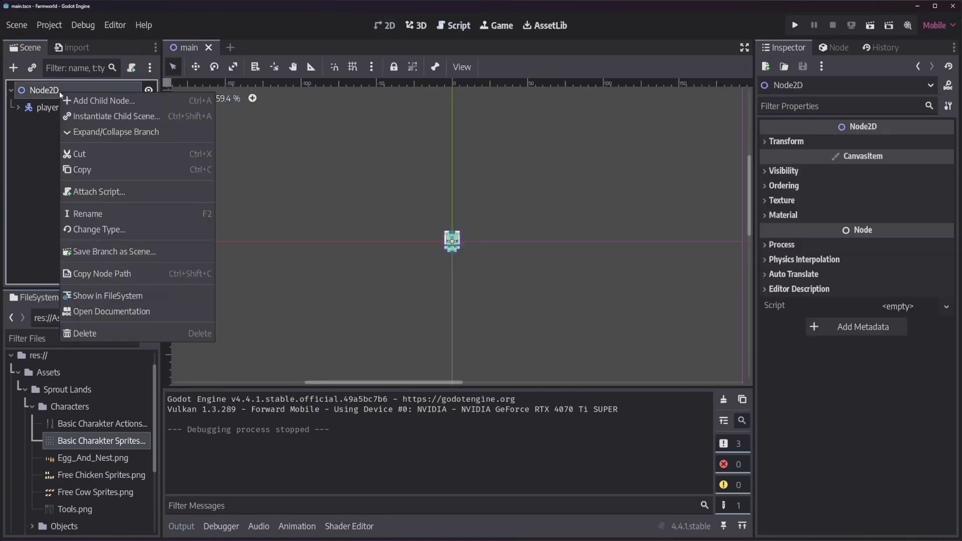
pyautogui.click(87, 101)
pyautogui.write('YT')
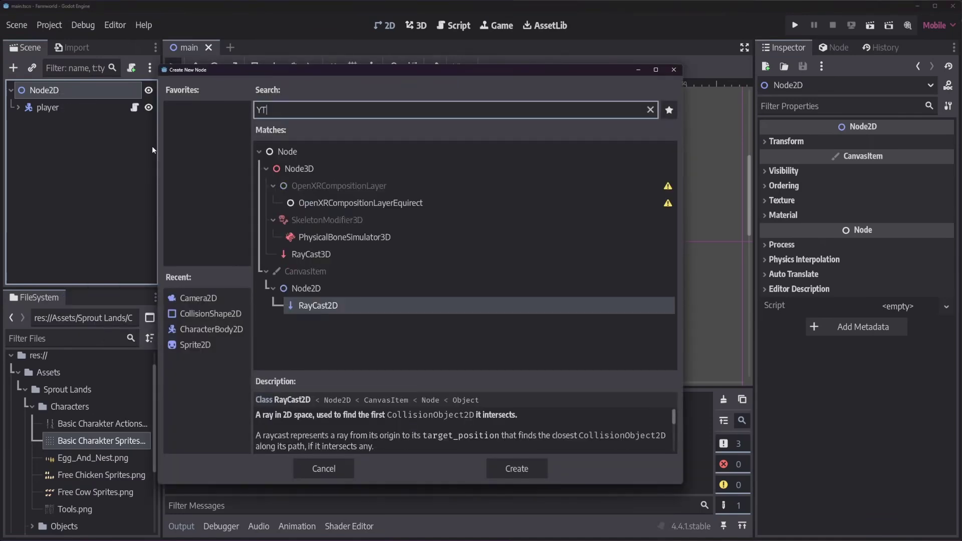
pyautogui.hotkey('ctrl', 'a')
pyautogui.write('tilemap')
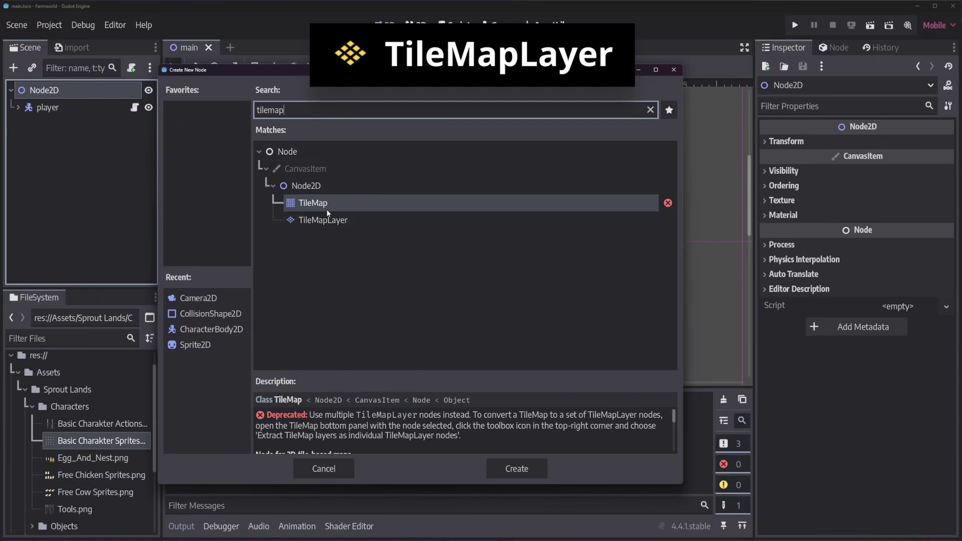
pyautogui.click(353, 221)
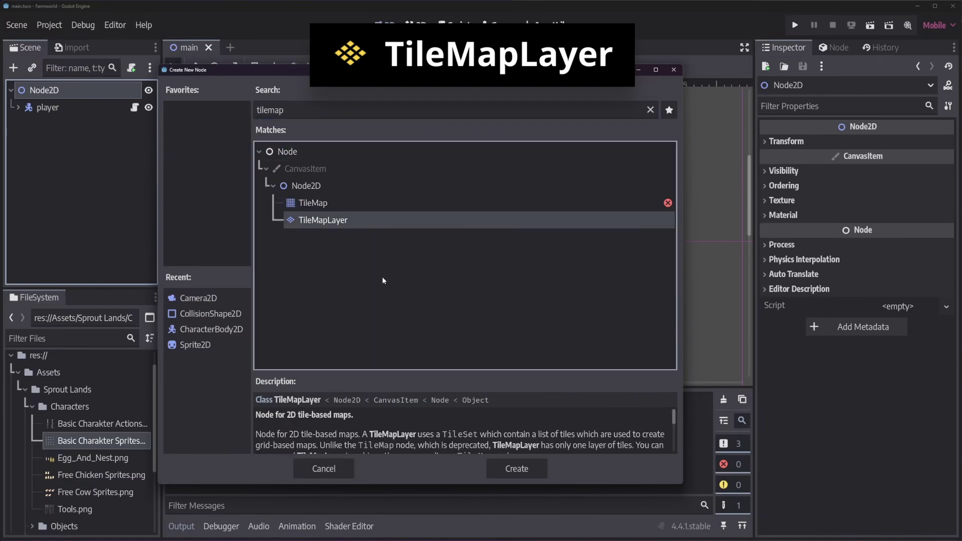
pyautogui.click(517, 468)
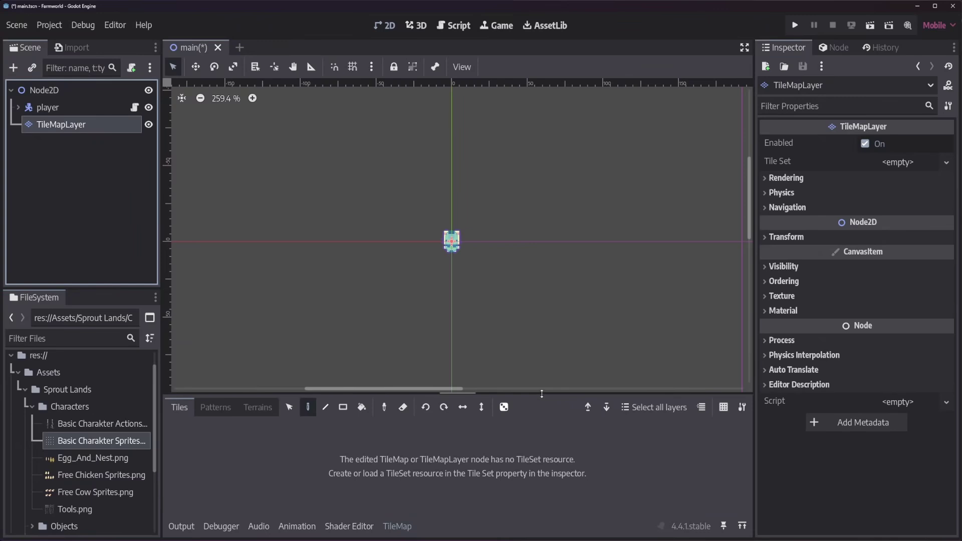
# Step: Enlarge the tile map editing area and assign a new TileSet to the TileMapLayer
pyautogui.moveTo(542, 394); pyautogui.dragTo(541, 344)
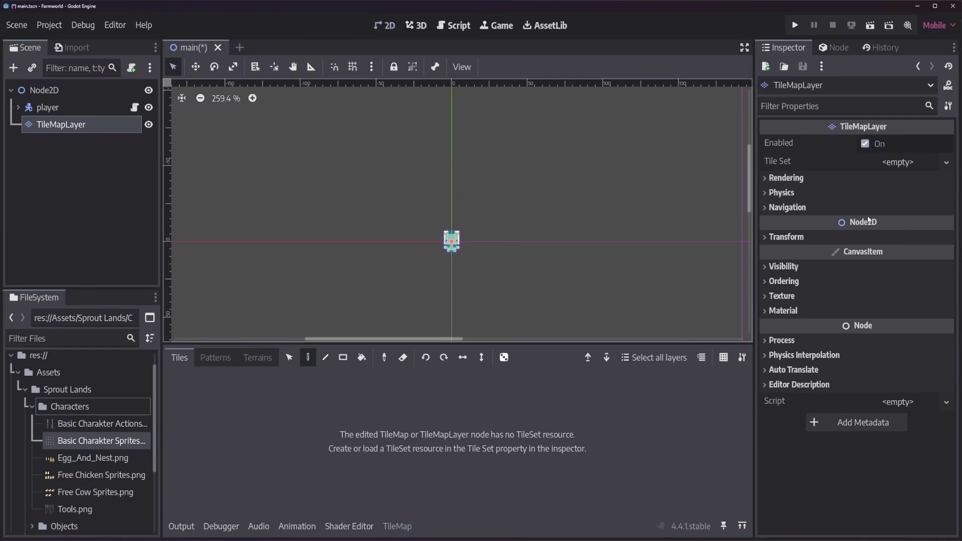
pyautogui.click(947, 164)
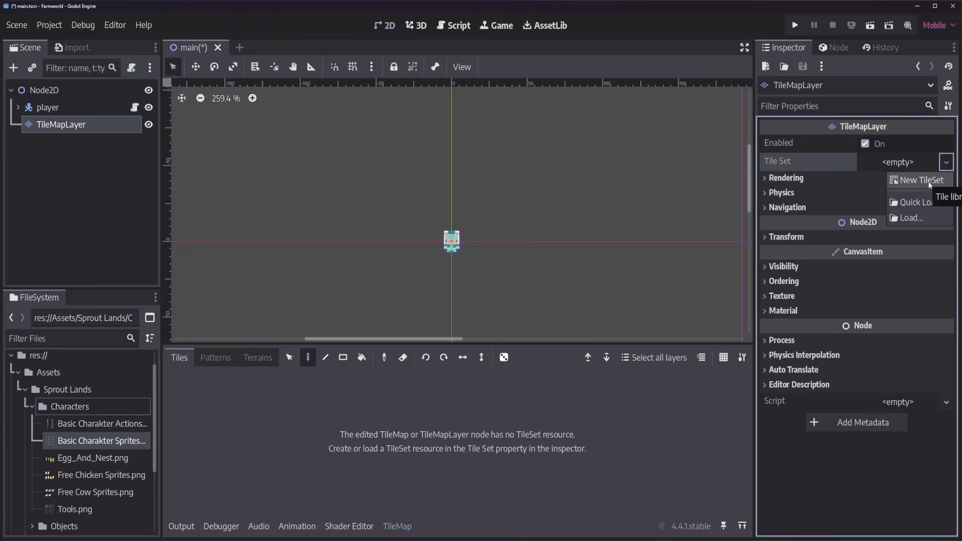
pyautogui.click(930, 180)
# Step: Save the TileMapLayer's tile set as terrain.tres in a new folder named Resources
pyautogui.click(946, 163)
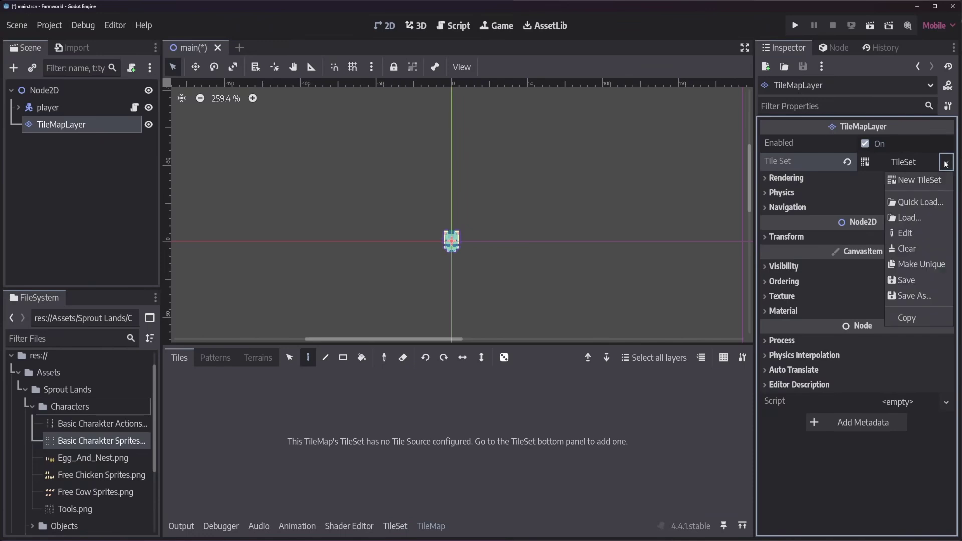
pyautogui.click(897, 295)
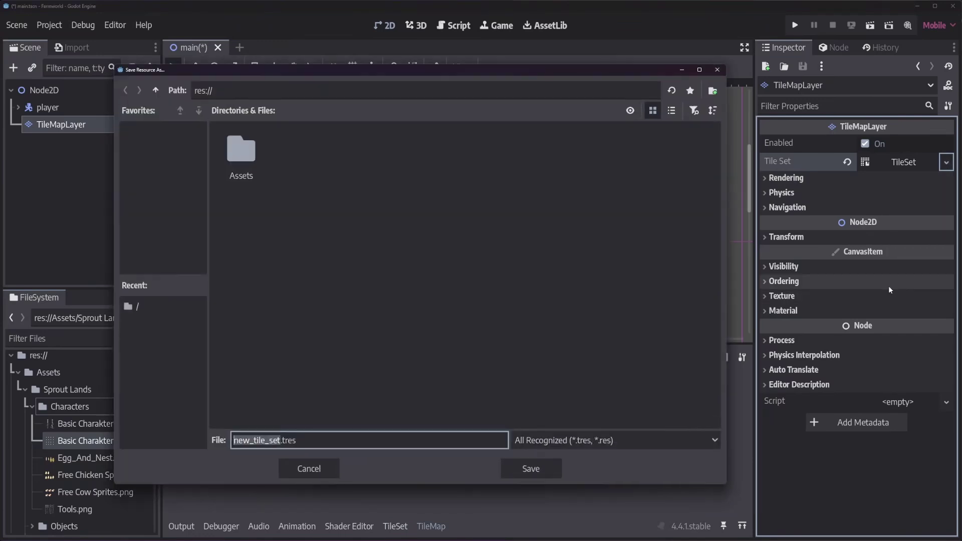
pyautogui.write('terrain')
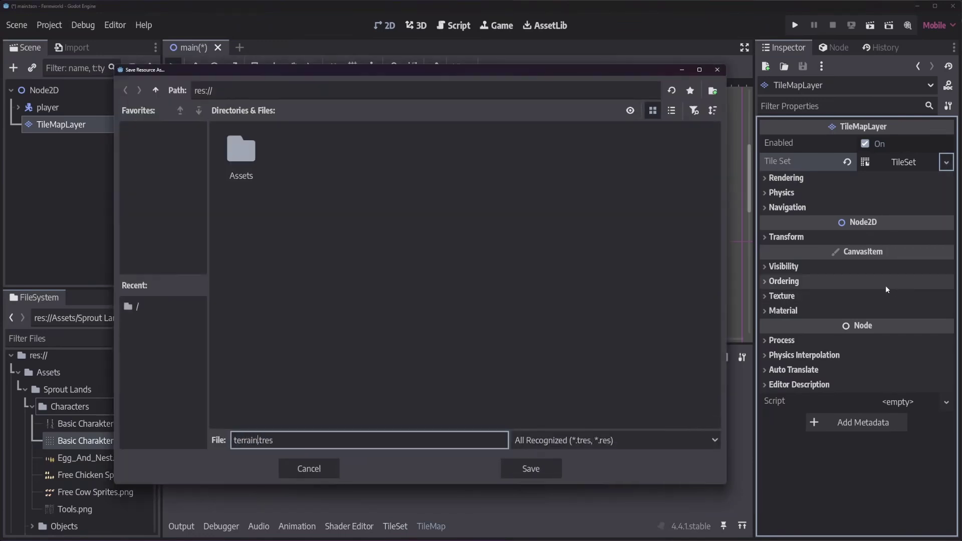
pyautogui.rightClick(414, 292)
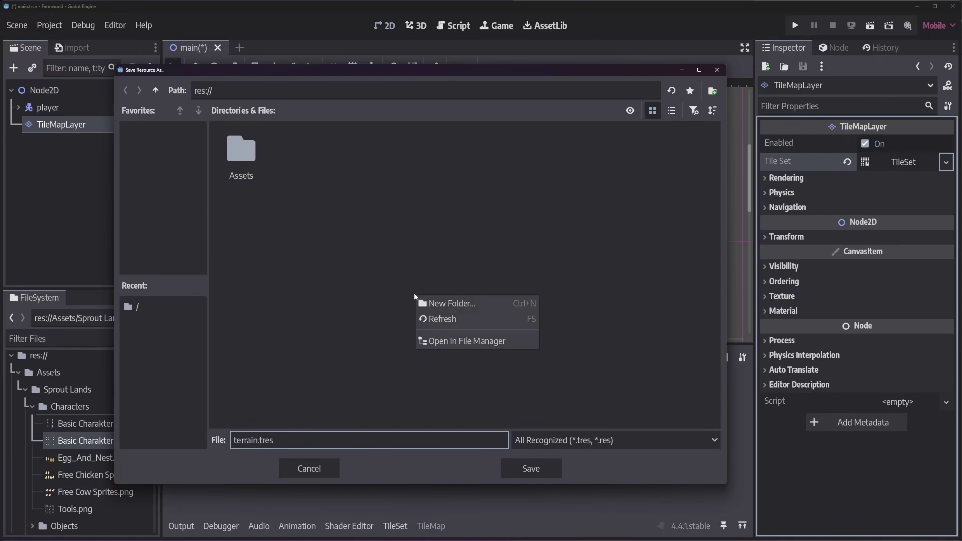
pyautogui.click(437, 304)
pyautogui.write('R')
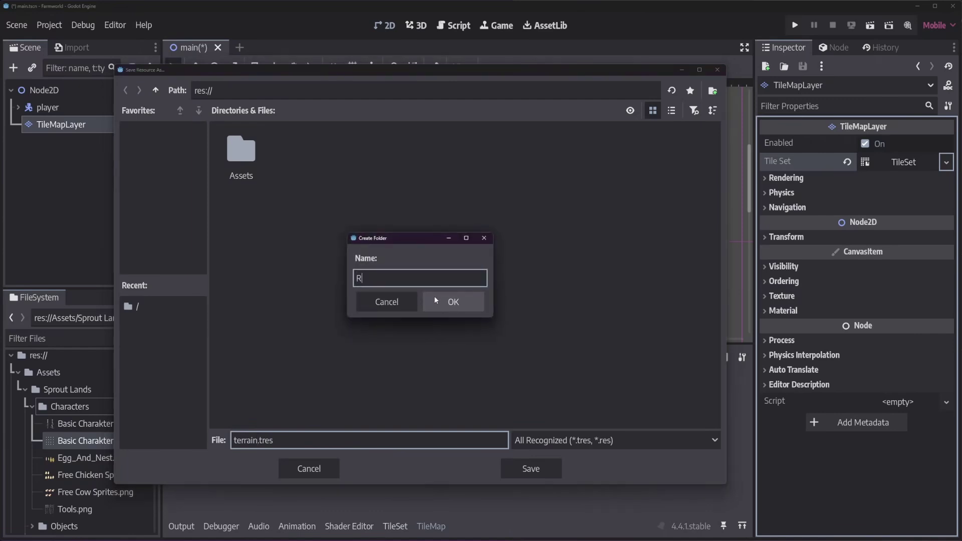
pyautogui.write('esources')
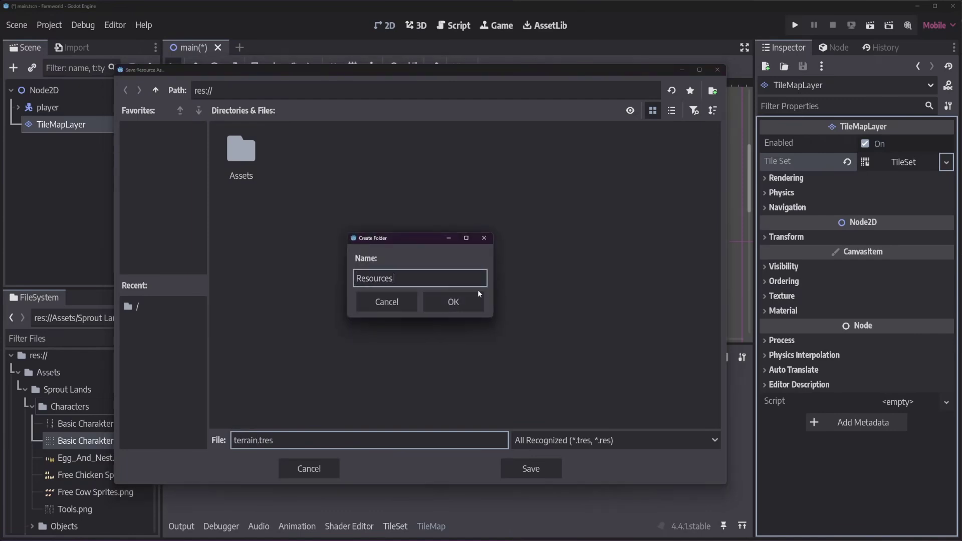
pyautogui.click(462, 302)
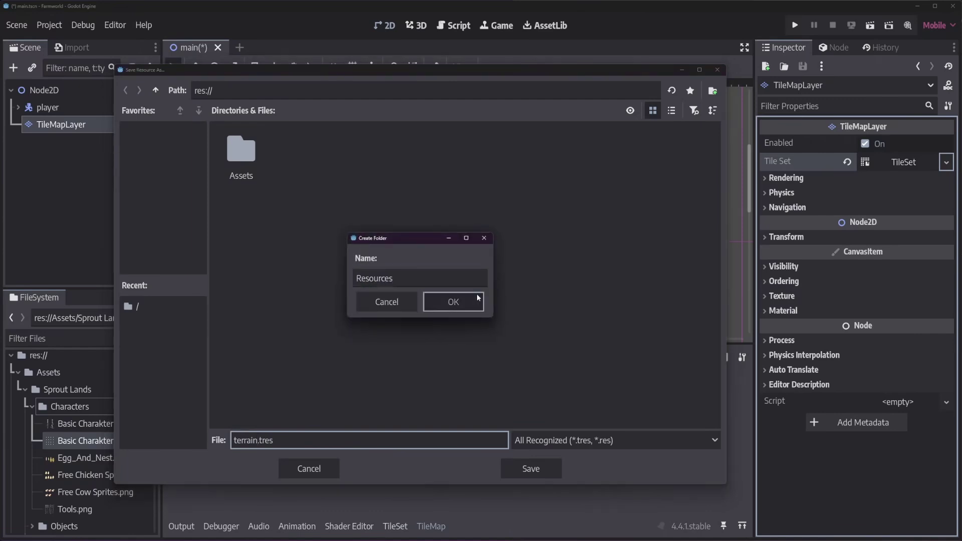
pyautogui.click(536, 470)
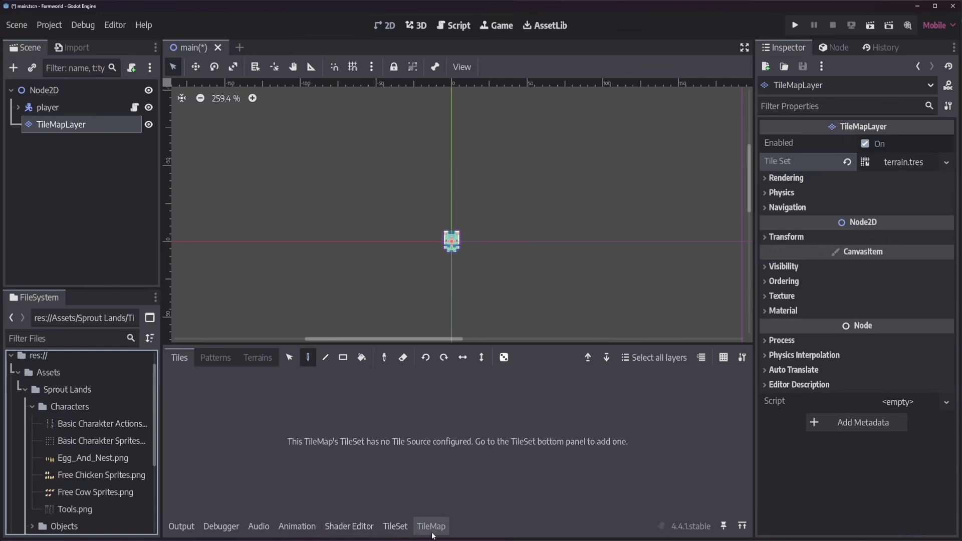
# Step: Add Grass.png from the Tilesets folder as a tile source of the tile set, with its tiles created automatically
pyautogui.click(395, 527)
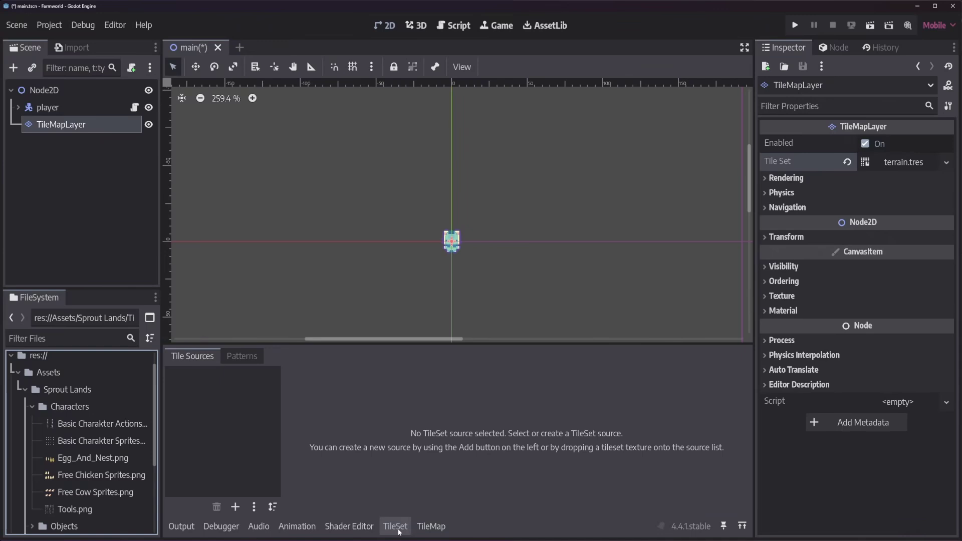
pyautogui.click(32, 407)
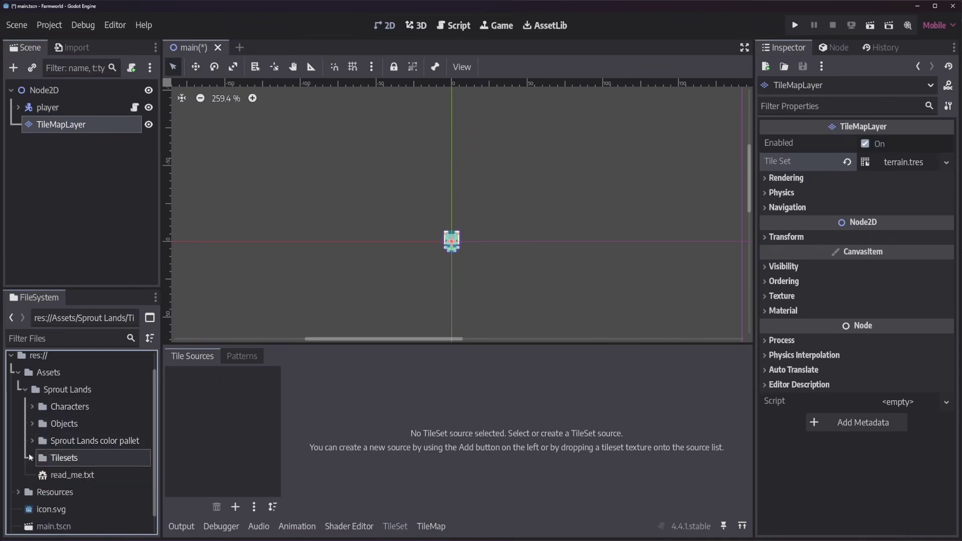
pyautogui.click(30, 454)
pyautogui.scroll(-1, 84, 429)
pyautogui.scroll(-3, 82, 425)
pyautogui.scroll(-1, 91, 424)
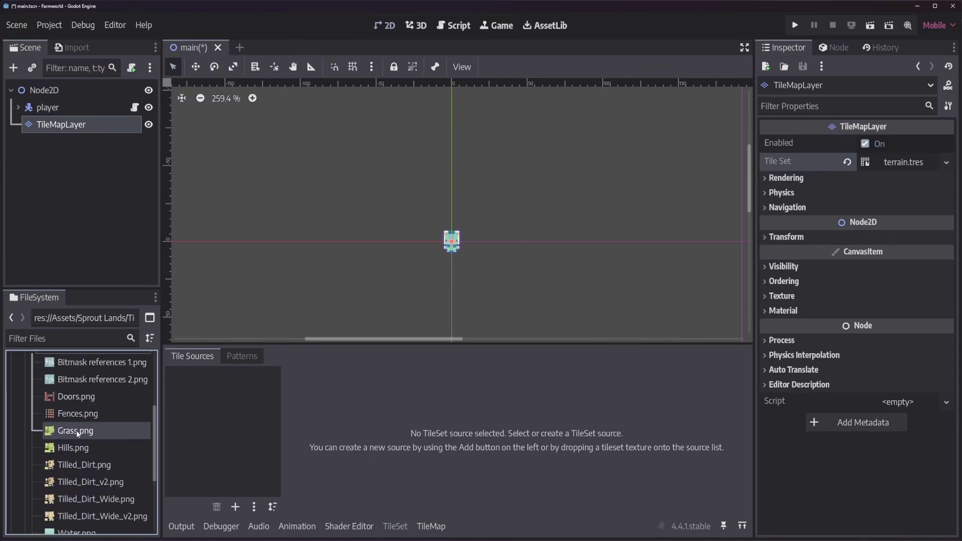
pyautogui.moveTo(76, 434); pyautogui.dragTo(230, 405)
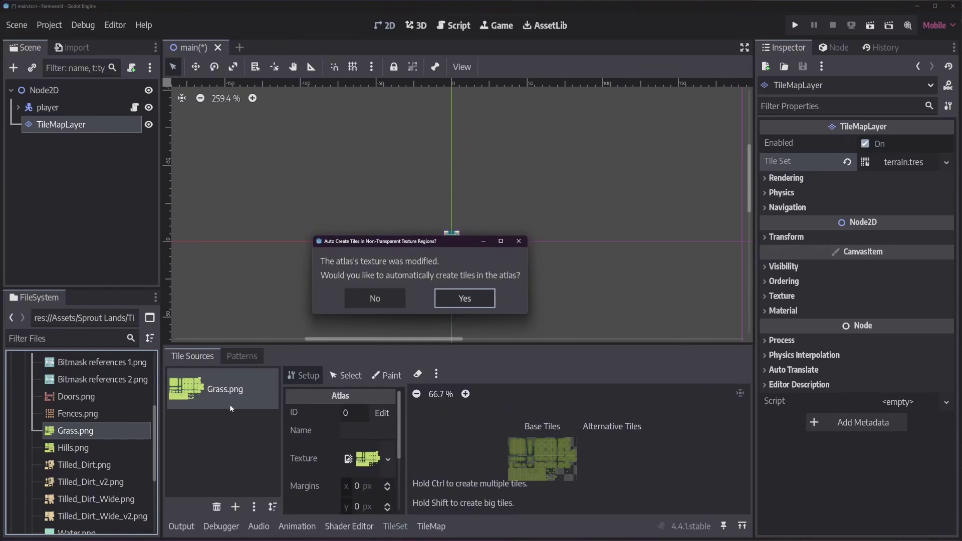
pyautogui.click(463, 298)
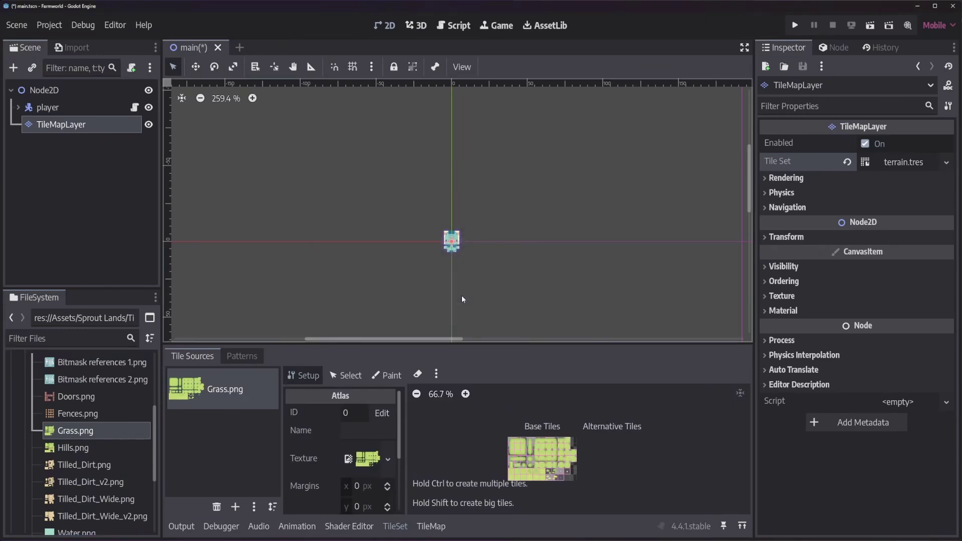
# Step: Paint a 4 by 4 block of the plain center grass tile around the player on the TileMapLayer
pyautogui.scroll(5, 552, 418)
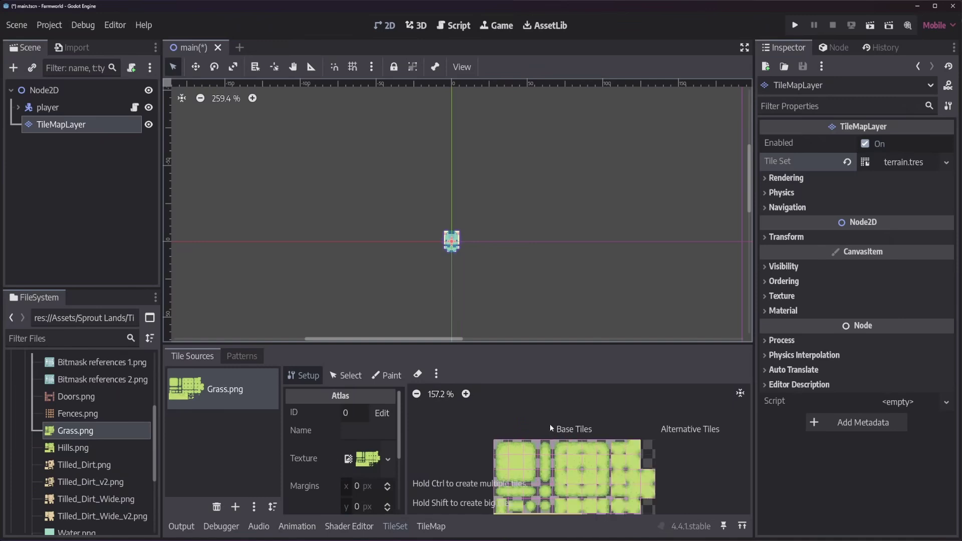
pyautogui.scroll(3, 550, 424)
pyautogui.scroll(-2, 550, 489)
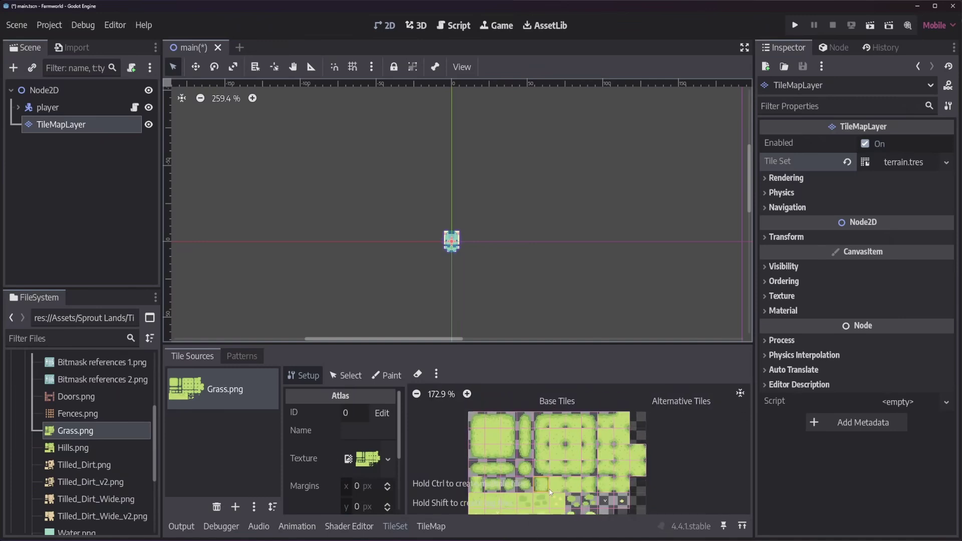
pyautogui.moveTo(549, 489); pyautogui.dragTo(547, 467, button='middle')
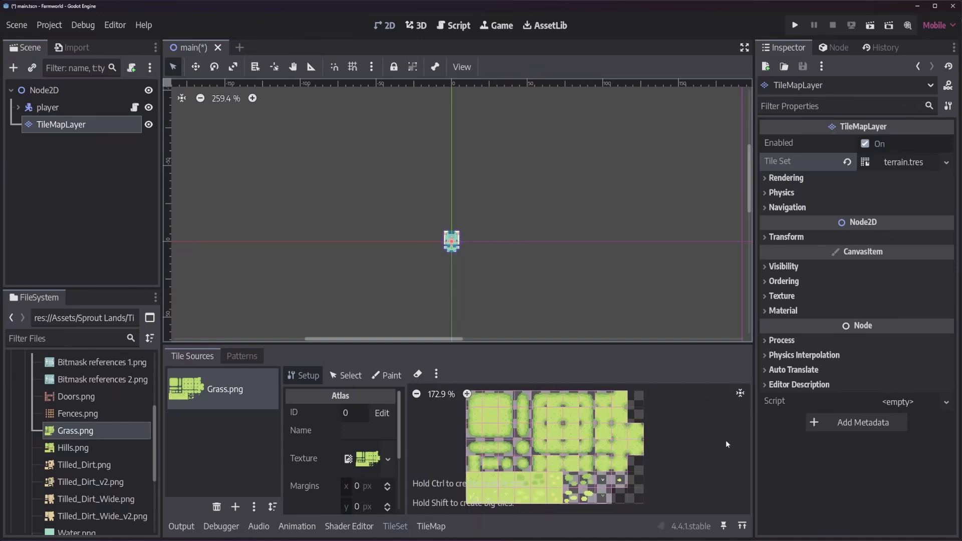
pyautogui.hscroll(-5, 419, 431)
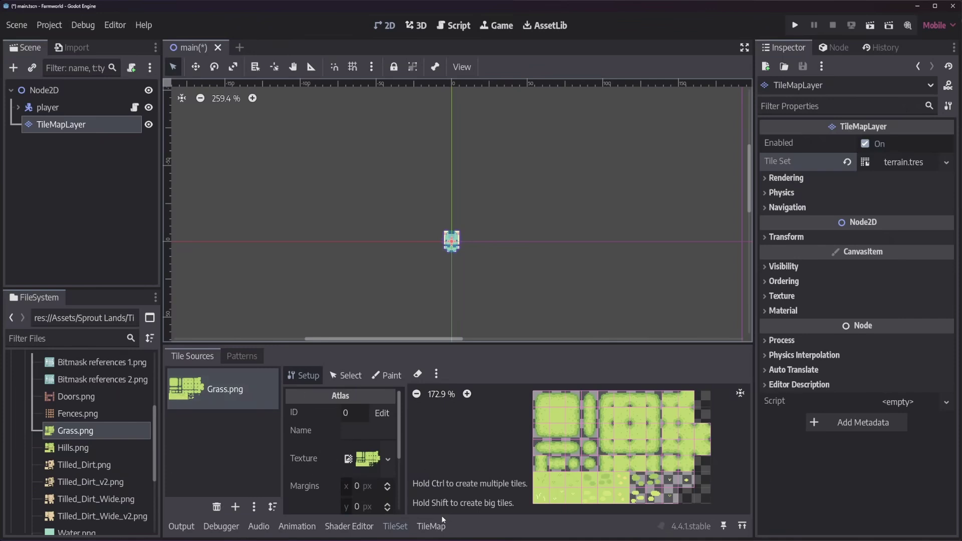
pyautogui.click(431, 526)
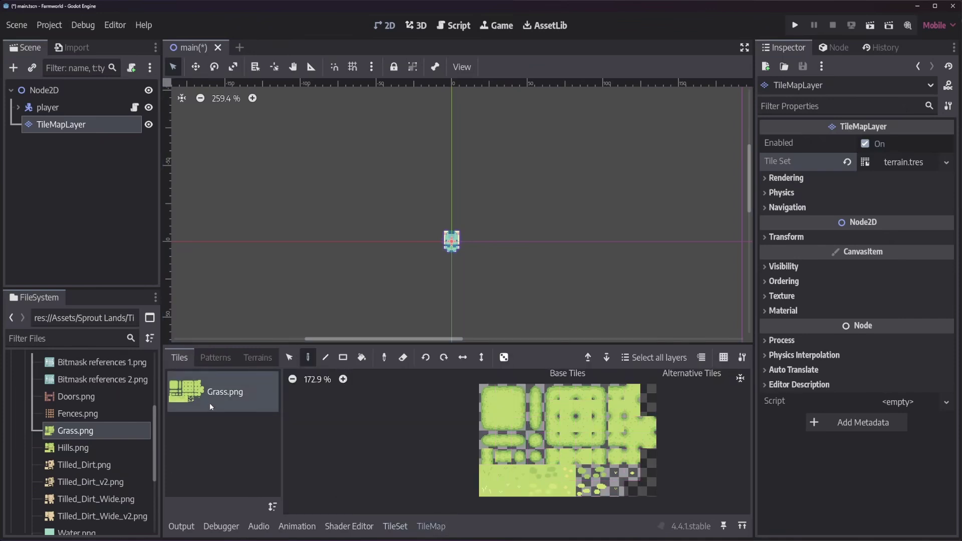
pyautogui.click(508, 410)
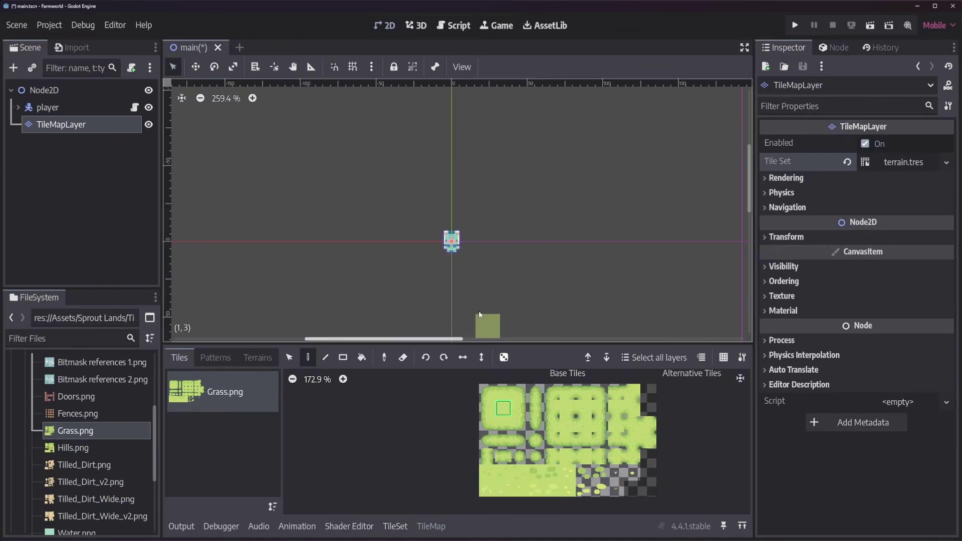
pyautogui.moveTo(458, 227)
pyautogui.mouseDown()
pyautogui.moveTo(439, 229)
pyautogui.moveTo(440, 250)
pyautogui.moveTo(488, 253)
pyautogui.moveTo(487, 206)
pyautogui.moveTo(424, 218)
pyautogui.moveTo(416, 255)
pyautogui.moveTo(444, 276)
pyautogui.moveTo(493, 277)
pyautogui.mouseUp()
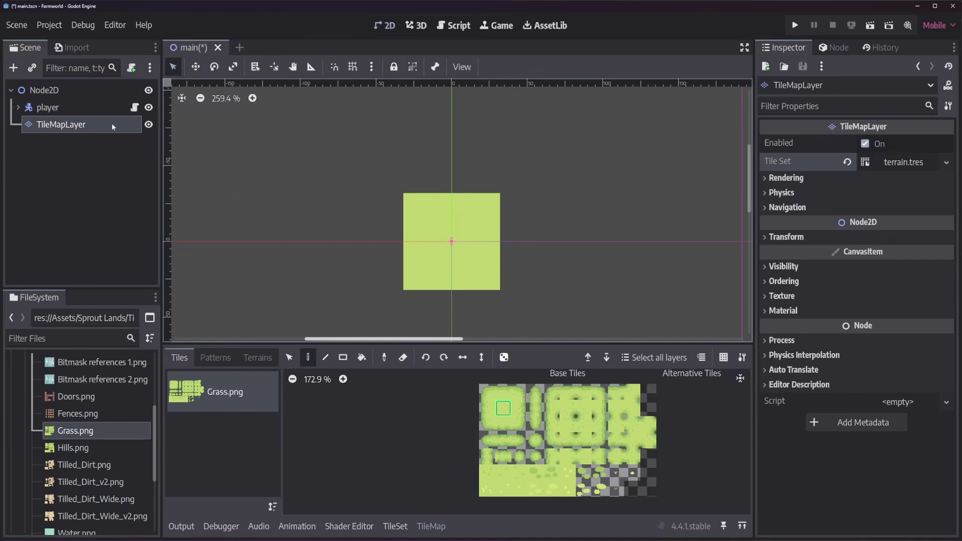
# Step: Reorder the scene tree so the TileMapLayer comes before the player node and is drawn behind it
pyautogui.moveTo(90, 125); pyautogui.dragTo(91, 97)
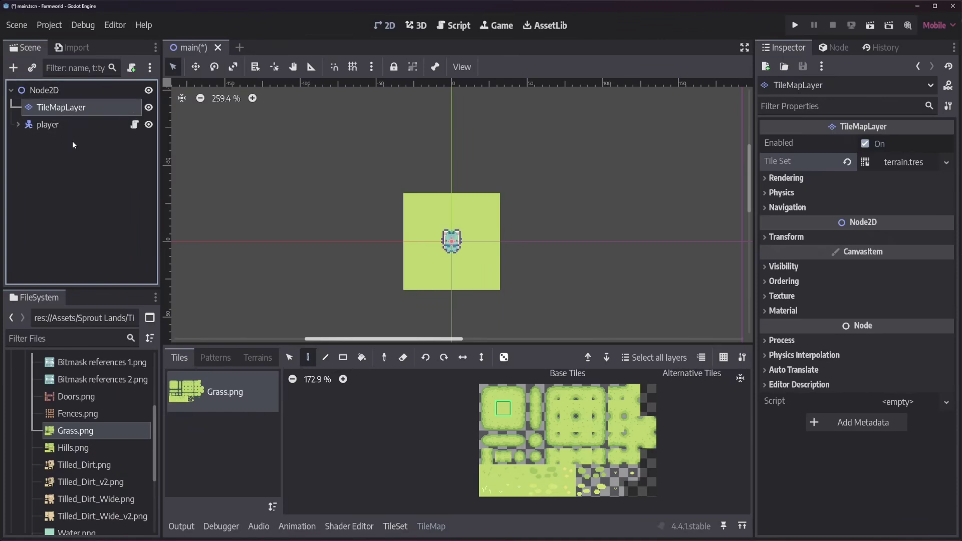
pyautogui.scroll(5, 518, 249)
pyautogui.scroll(-3, 562, 228)
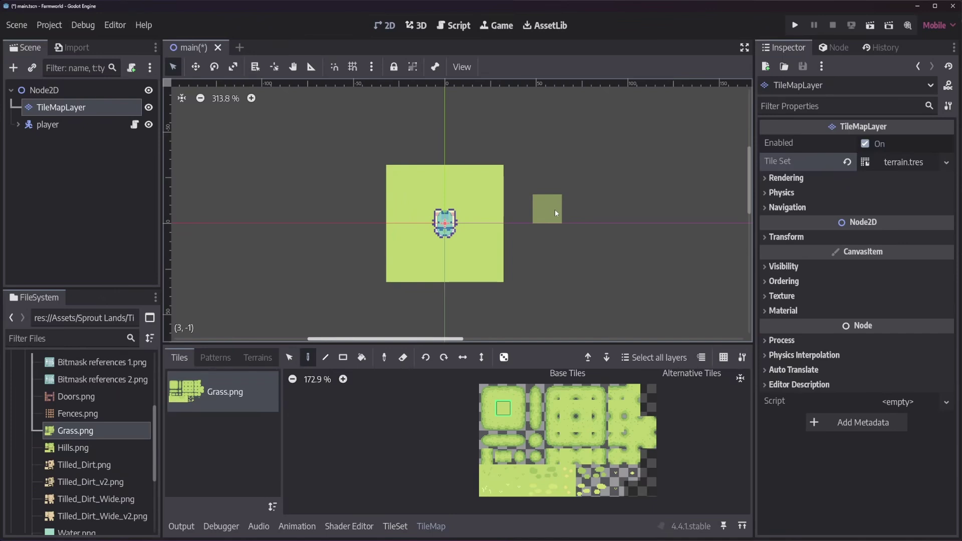
# Step: Examine individual grass atlas tiles in the tile set's selection mode, including their base tile and animation properties
pyautogui.click(394, 527)
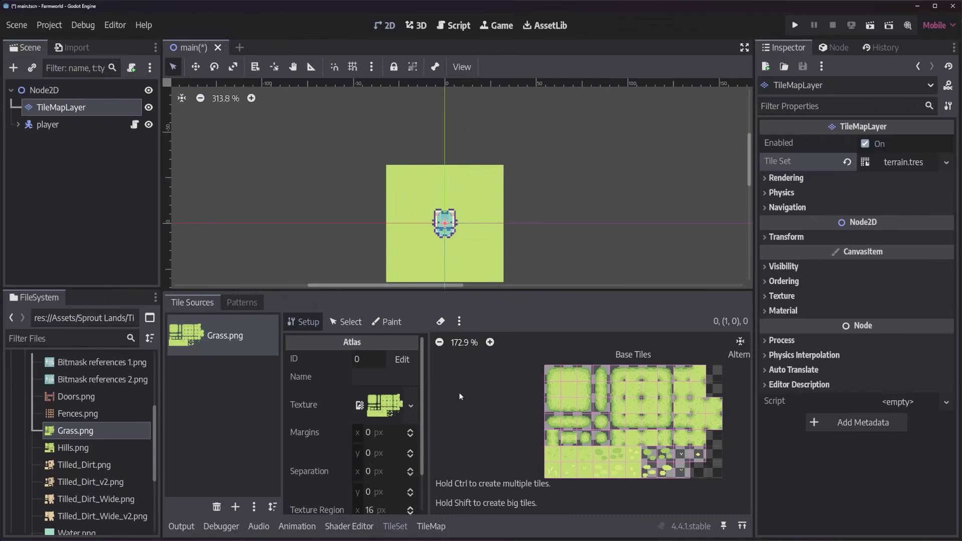
pyautogui.click(351, 323)
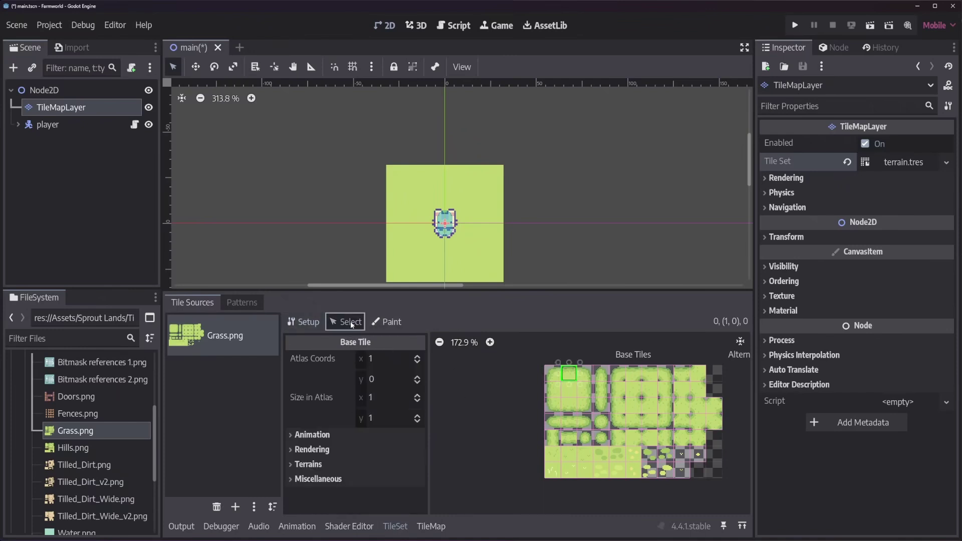
pyautogui.click(553, 389)
pyautogui.click(552, 405)
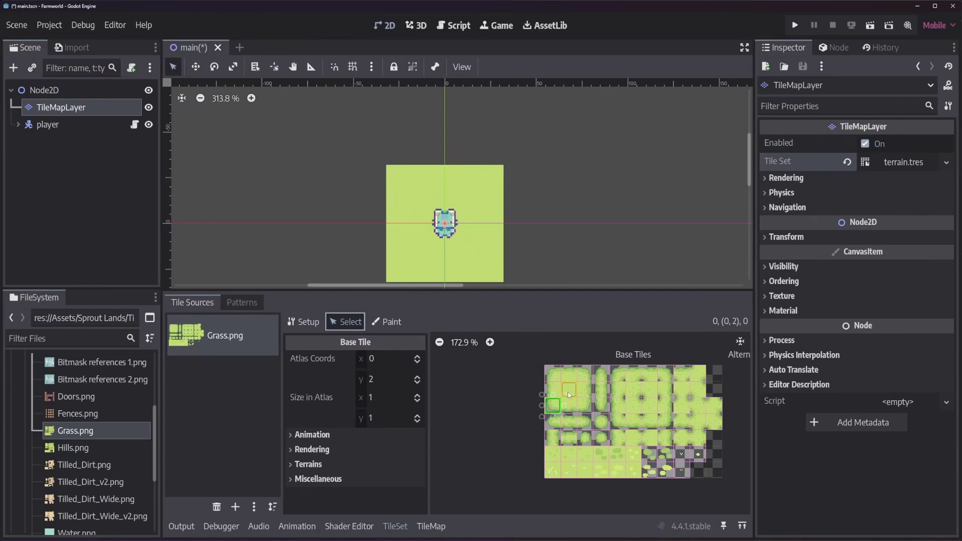
pyautogui.click(568, 387)
pyautogui.click(568, 407)
pyautogui.click(570, 423)
pyautogui.click(569, 438)
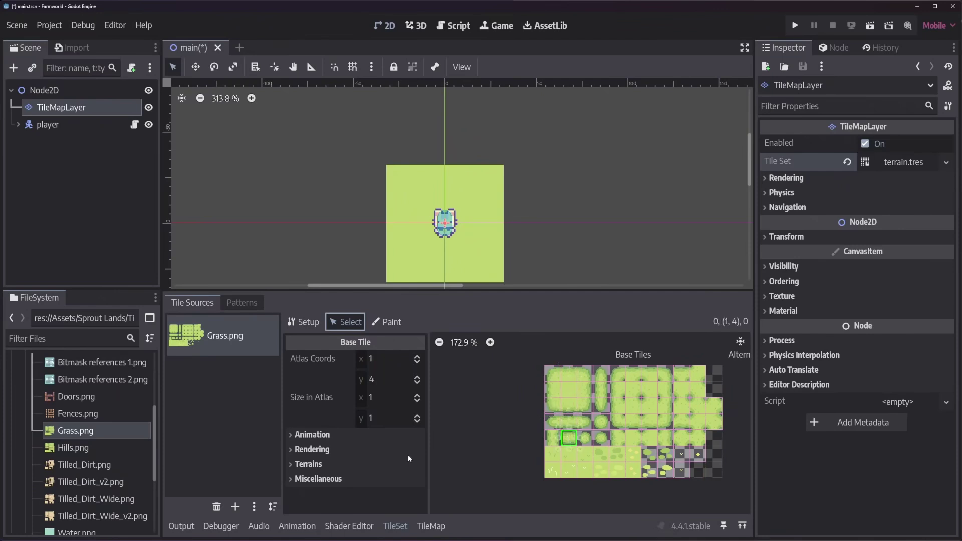
pyautogui.click(339, 435)
pyautogui.scroll(-2, 331, 426)
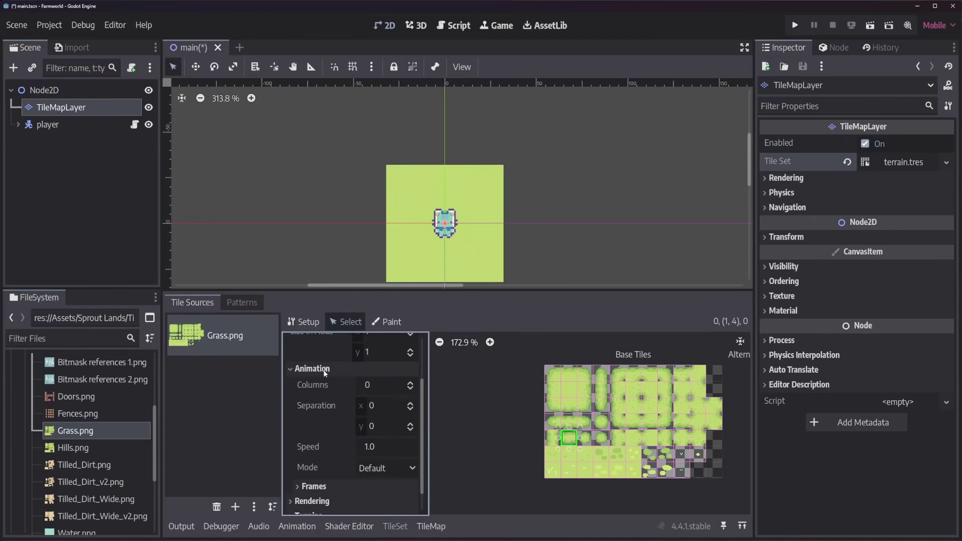
# Step: Examine the selected grass tile's terrain properties and the physics, terrain, navigation and custom data sections of the TileMapLayer's tile set
pyautogui.scroll(-1, 325, 374)
pyautogui.scroll(2, 315, 404)
pyautogui.click(320, 389)
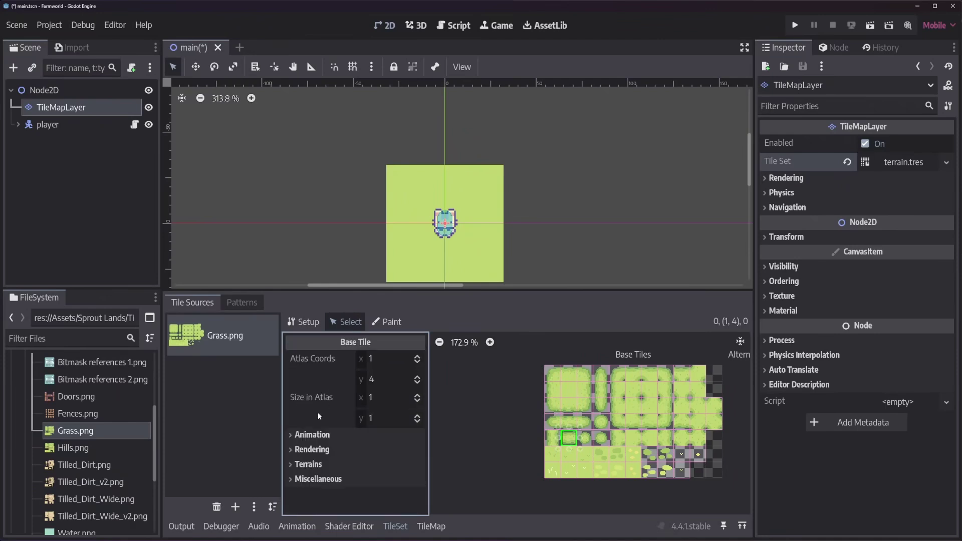
pyautogui.click(319, 466)
pyautogui.scroll(-1, 319, 456)
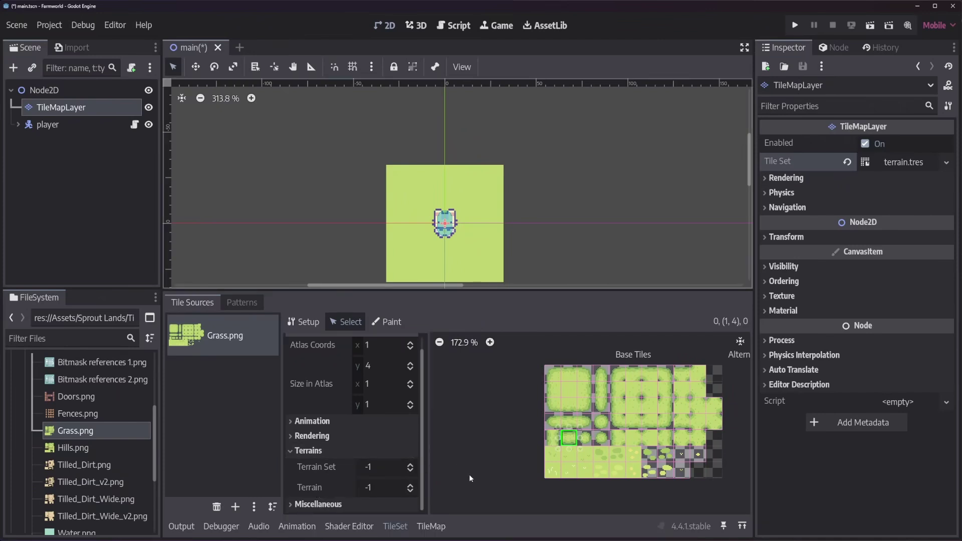
pyautogui.click(73, 108)
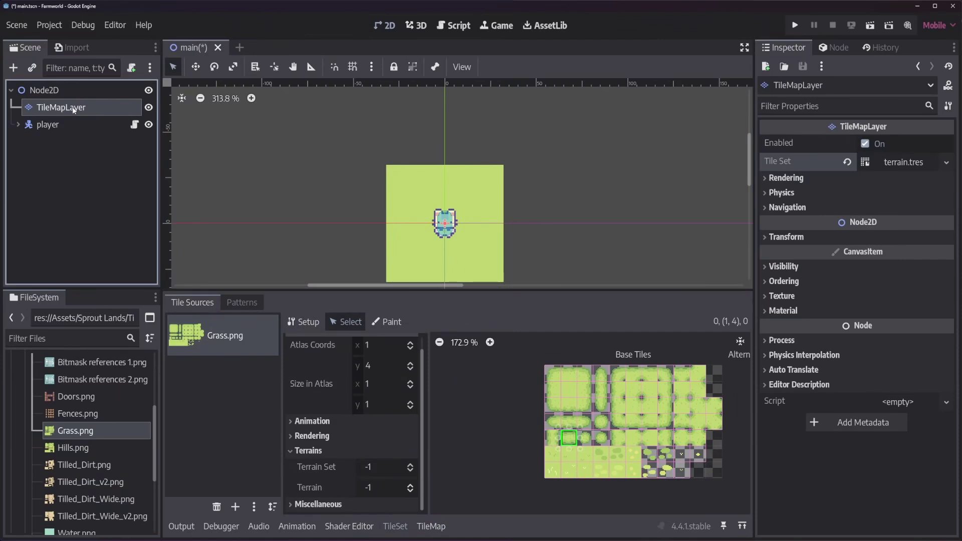
pyautogui.click(894, 164)
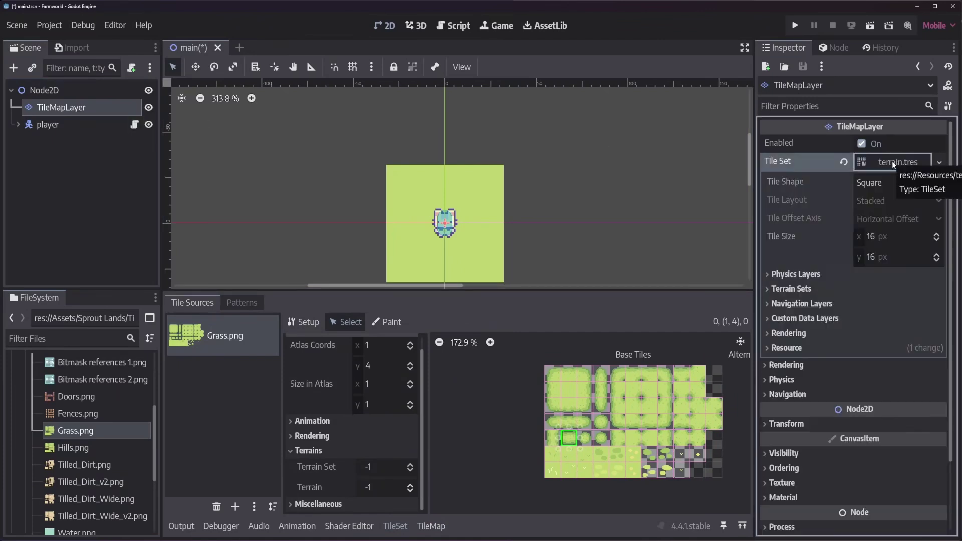
pyautogui.click(794, 276)
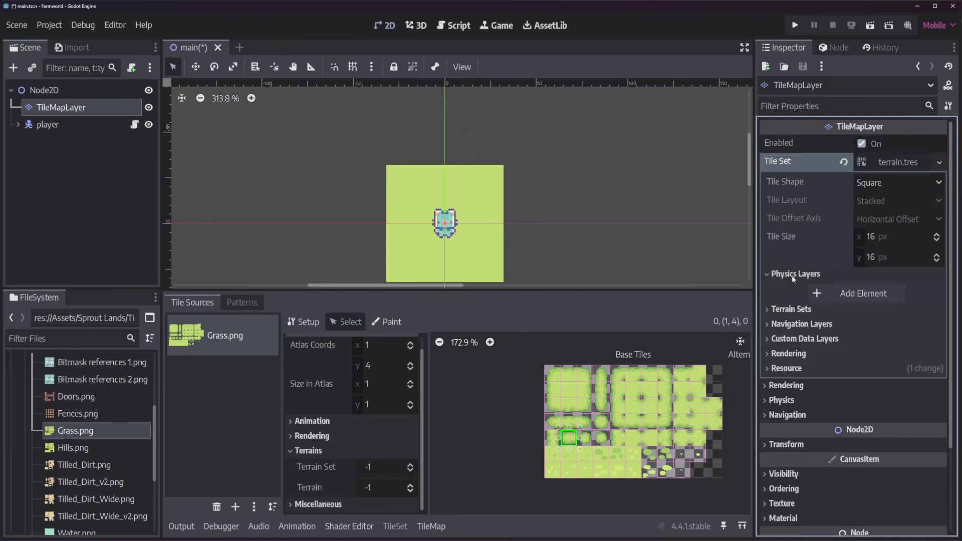
pyautogui.click(792, 309)
pyautogui.click(791, 346)
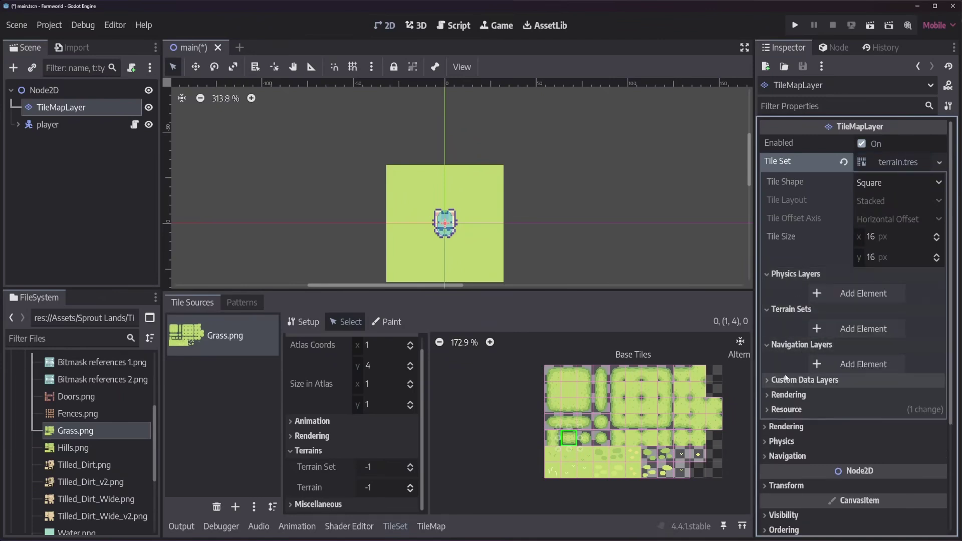
pyautogui.click(786, 379)
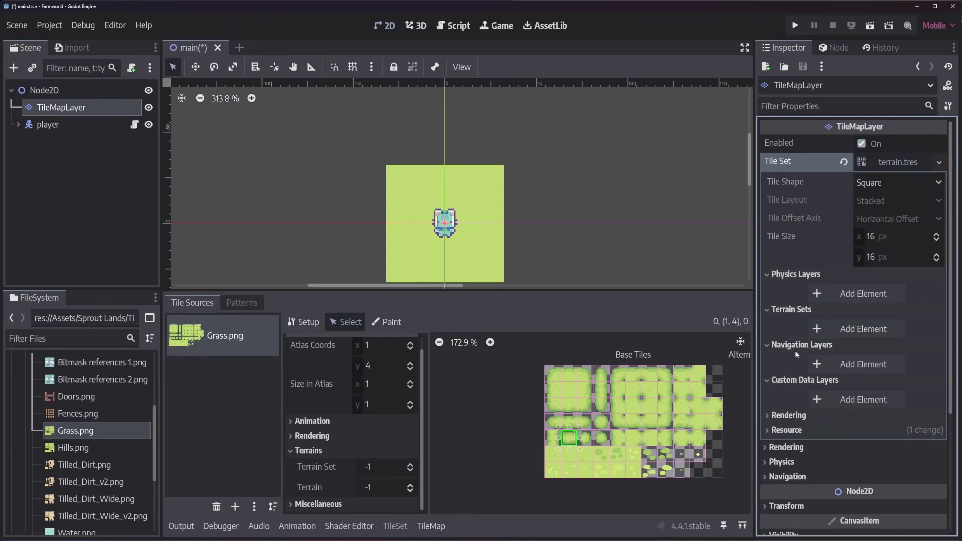
pyautogui.click(795, 346)
pyautogui.click(782, 362)
pyautogui.click(802, 274)
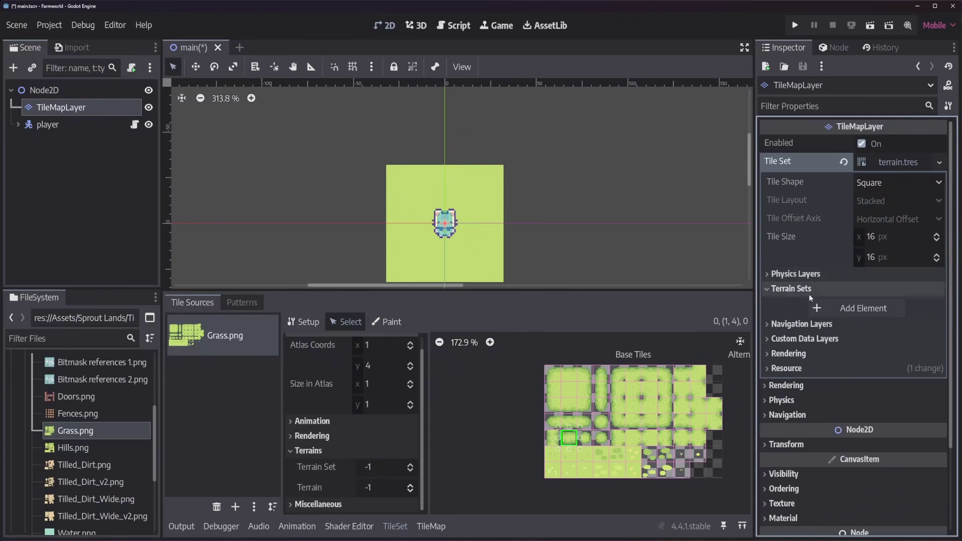
# Step: Add a terrain set to the tile set in Match Corners and Sides mode and give it one terrain
pyautogui.click(844, 308)
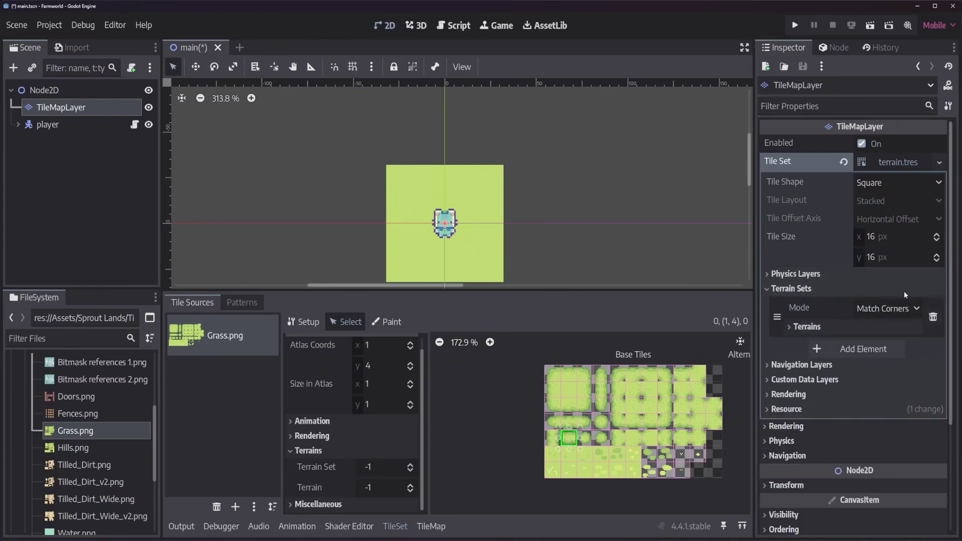
pyautogui.click(913, 309)
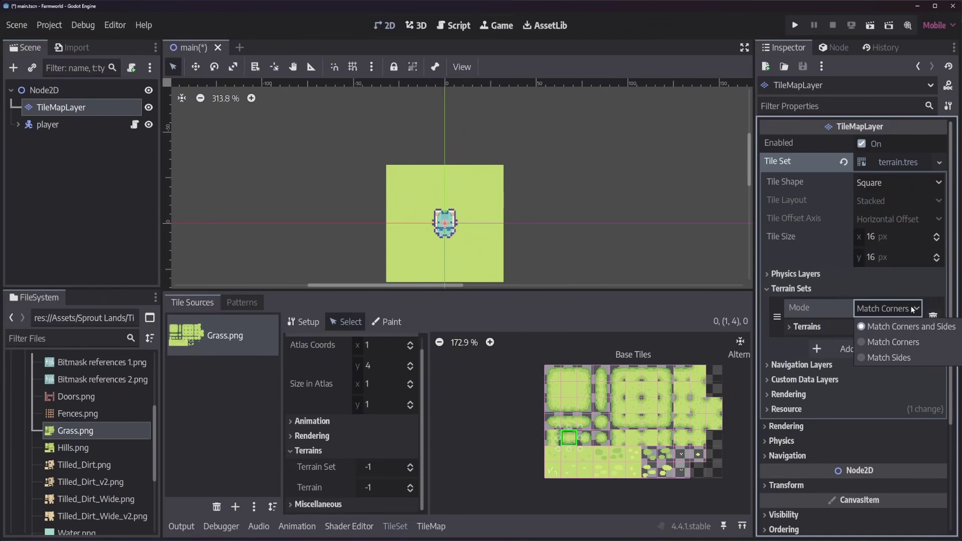
pyautogui.click(794, 328)
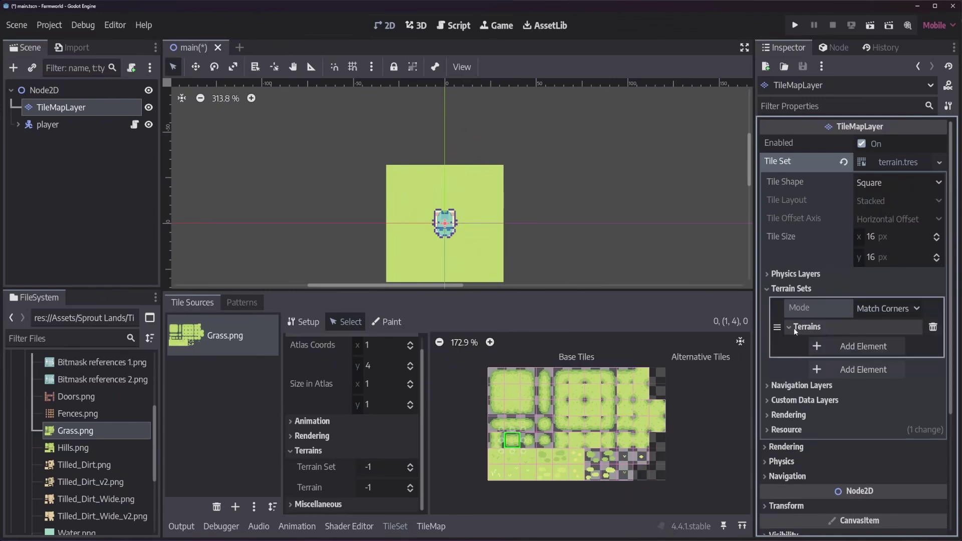
pyautogui.click(829, 346)
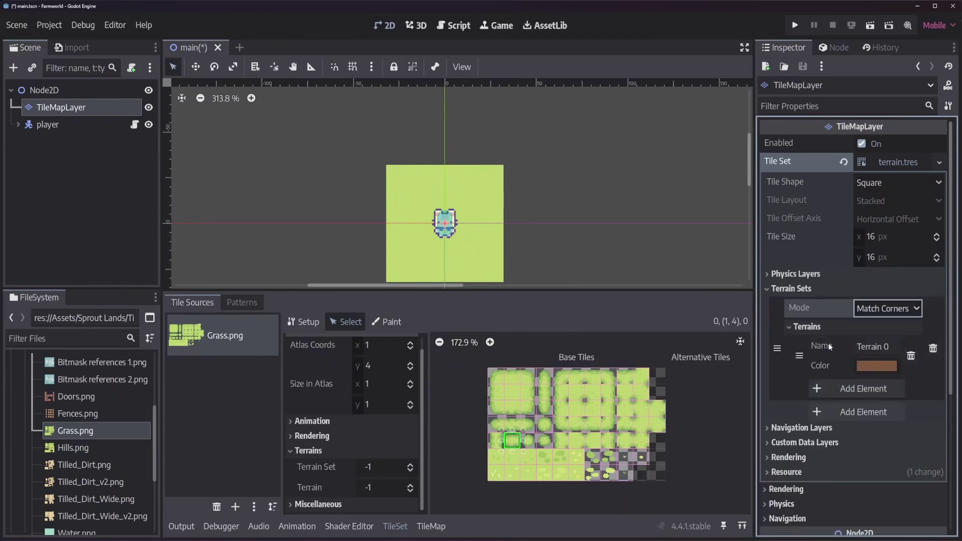
# Step: Name the terrain Grass and set its color to the bright green 80ff40
pyautogui.click(886, 348)
pyautogui.hotkey('ctrl', 'a')
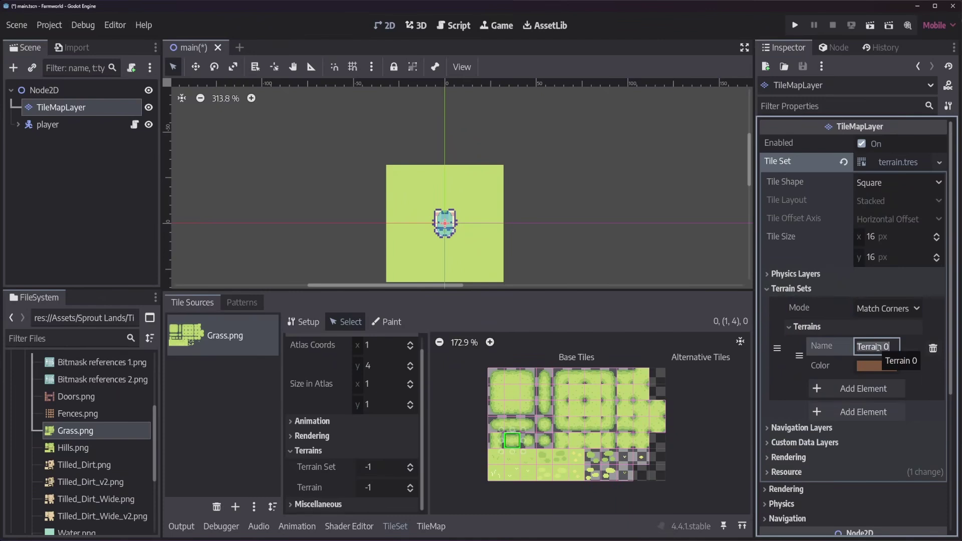
pyautogui.write('Grass')
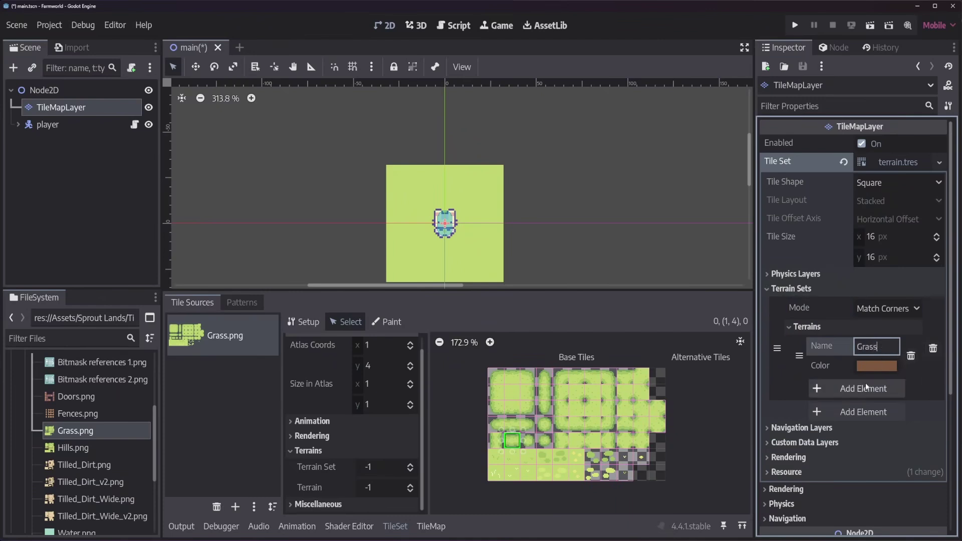
pyautogui.click(883, 366)
pyautogui.moveTo(860, 241); pyautogui.dragTo(941, 246)
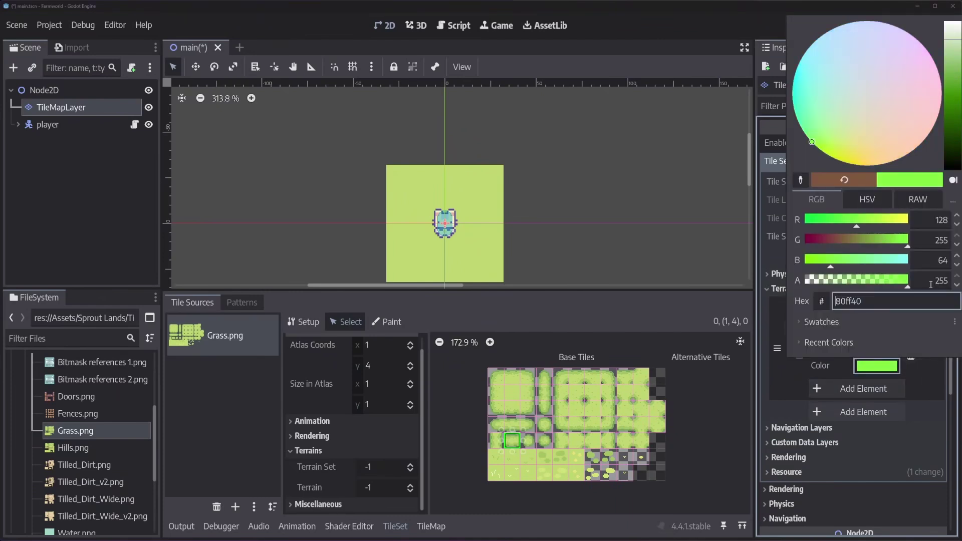
pyautogui.click(931, 367)
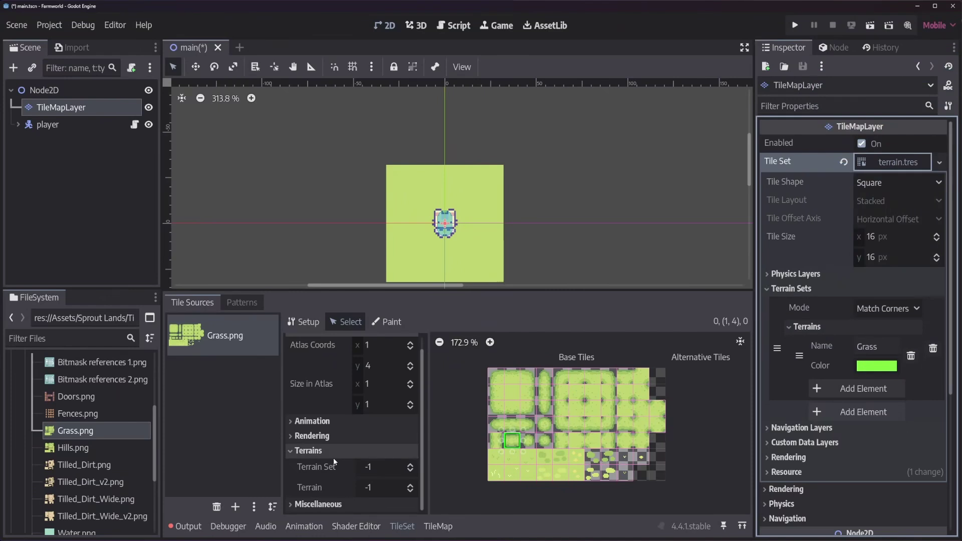
# Step: Assign the selected grass tile at atlas coordinates (1, 4) to terrain set 0 and terrain 0
pyautogui.click(410, 465)
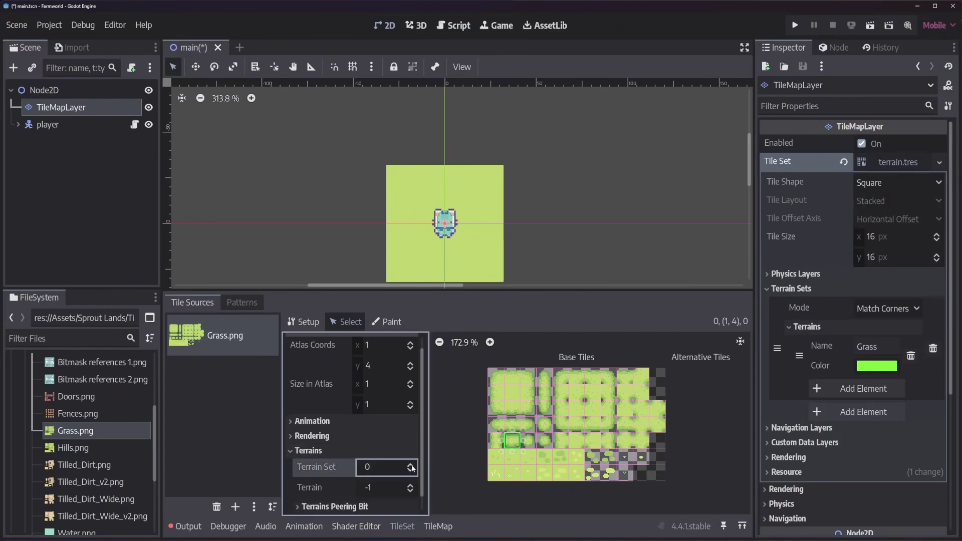
pyautogui.click(410, 485)
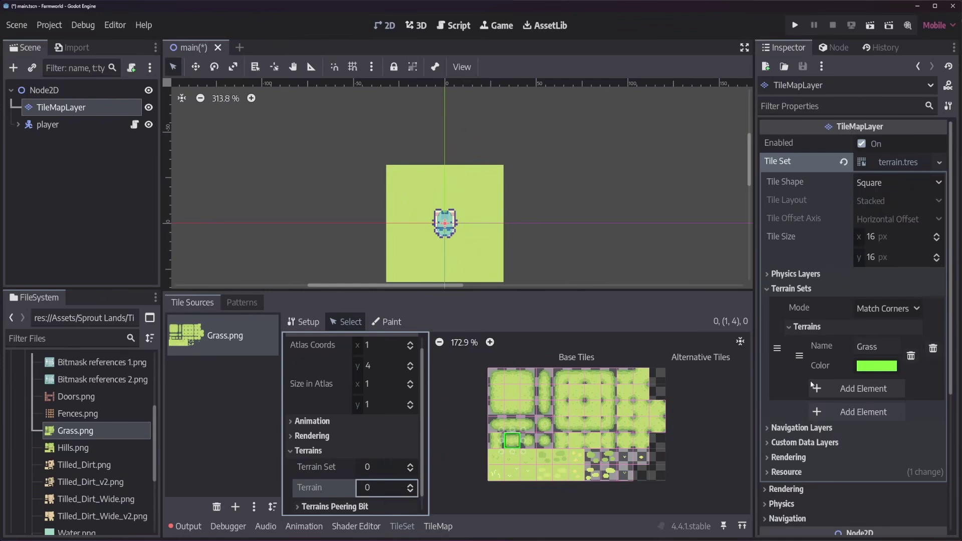
pyautogui.scroll(-1, 333, 461)
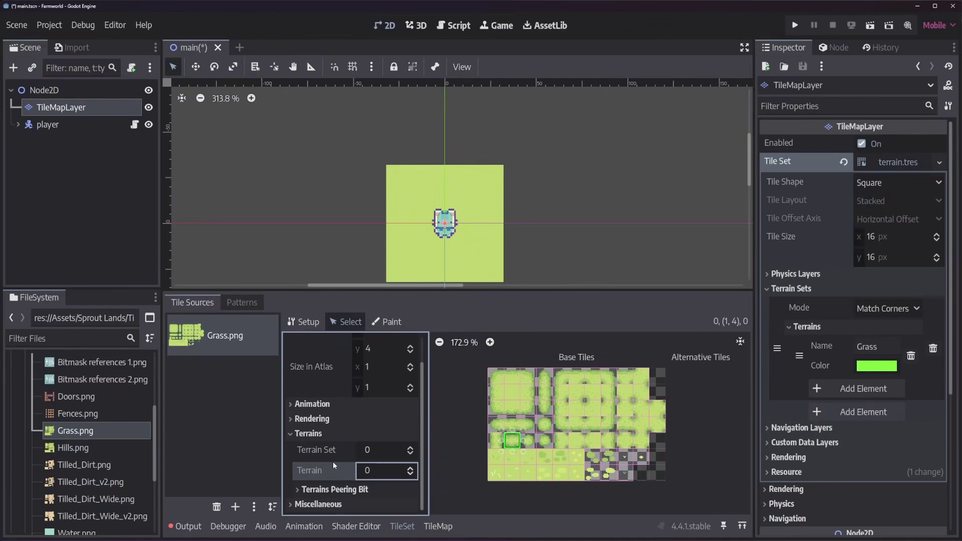
# Step: Set all eight terrain peering bits of the selected tile, sides and corners, to 0
pyautogui.click(291, 434)
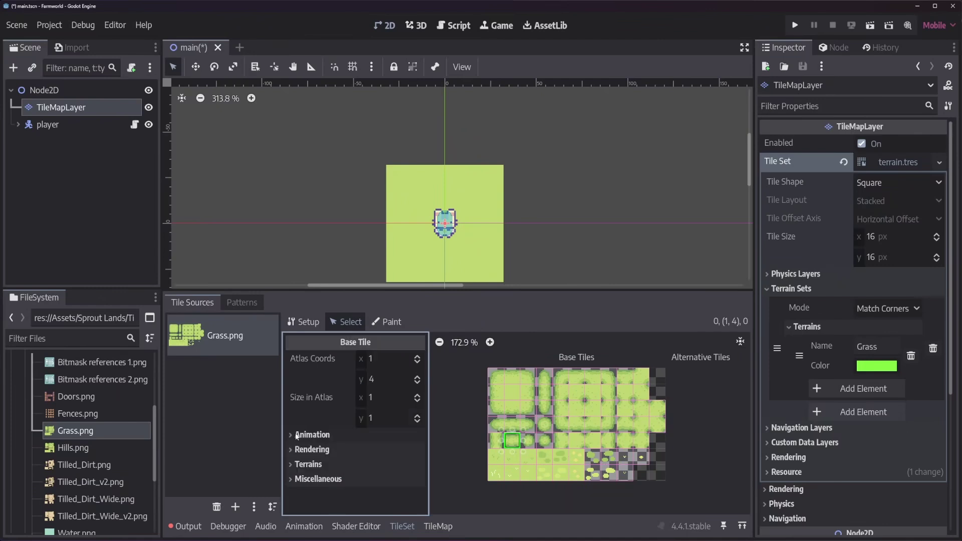
pyautogui.click(291, 465)
pyautogui.scroll(-2, 298, 468)
pyautogui.scroll(-3, 315, 461)
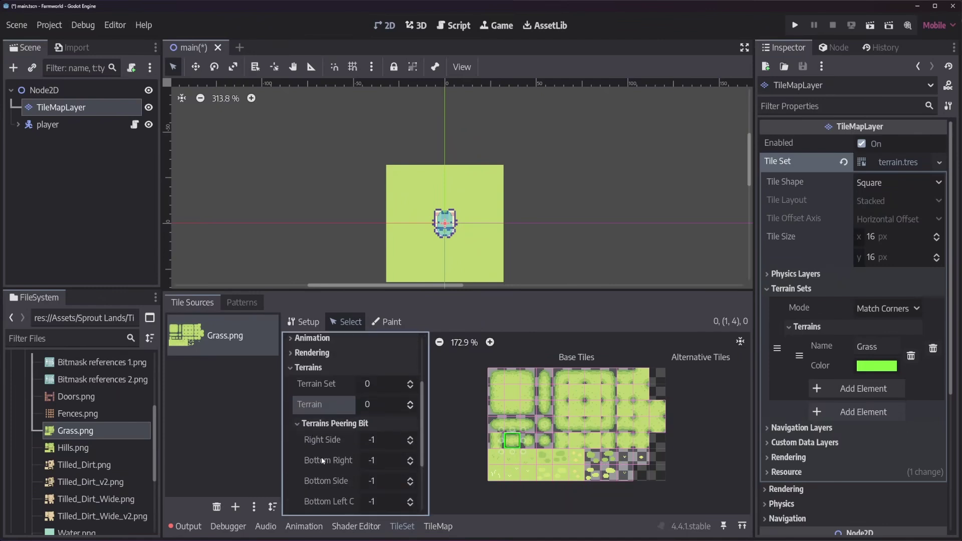
pyautogui.scroll(-4, 323, 458)
pyautogui.scroll(-1, 341, 416)
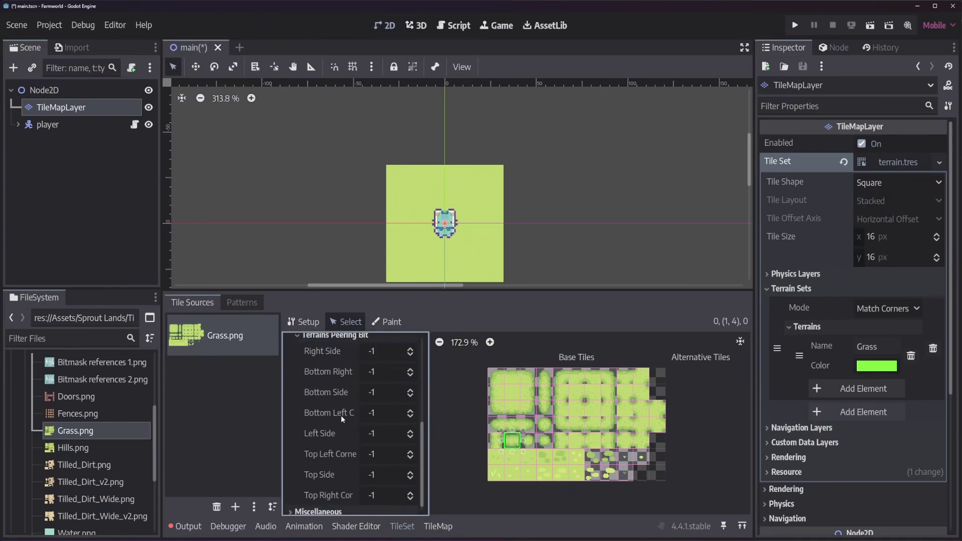
pyautogui.scroll(1, 341, 415)
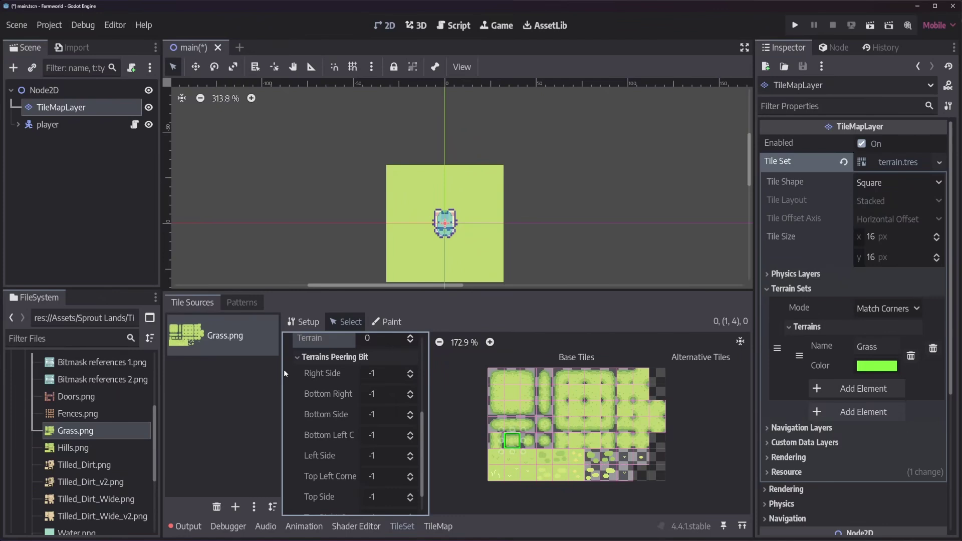
pyautogui.click(403, 374)
pyautogui.write('0\t0\t')
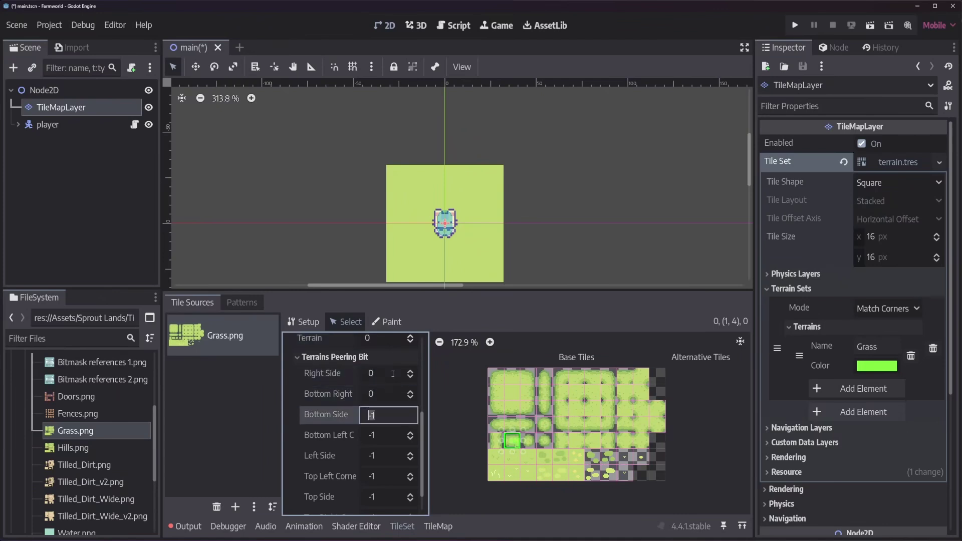
pyautogui.write('0\t0\t0')
pyautogui.scroll(6, 510, 451)
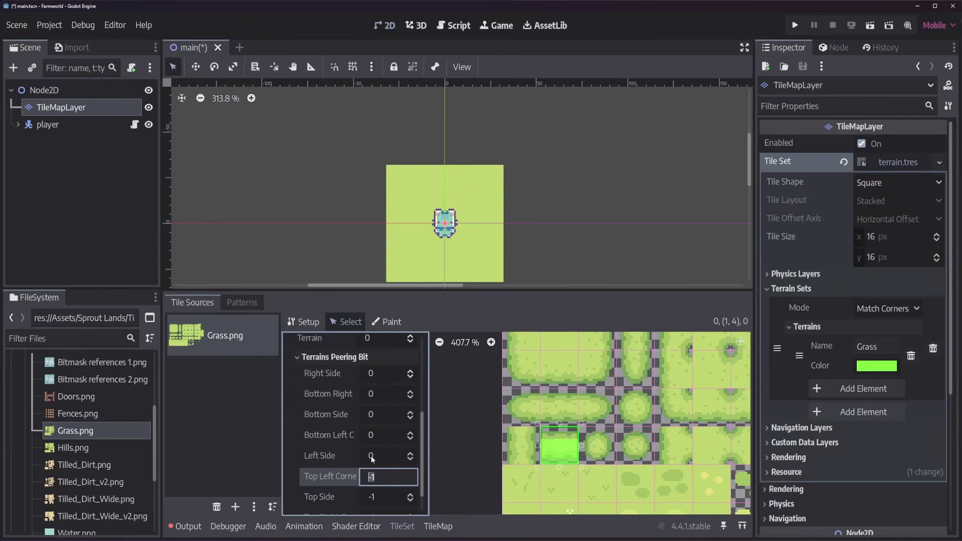
pyautogui.write('0\t0')
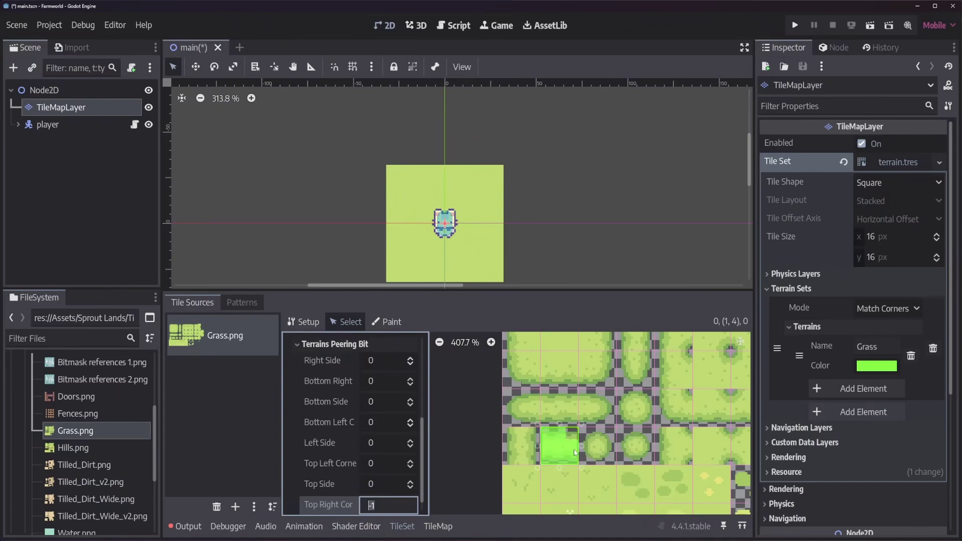
pyautogui.press('Escape')
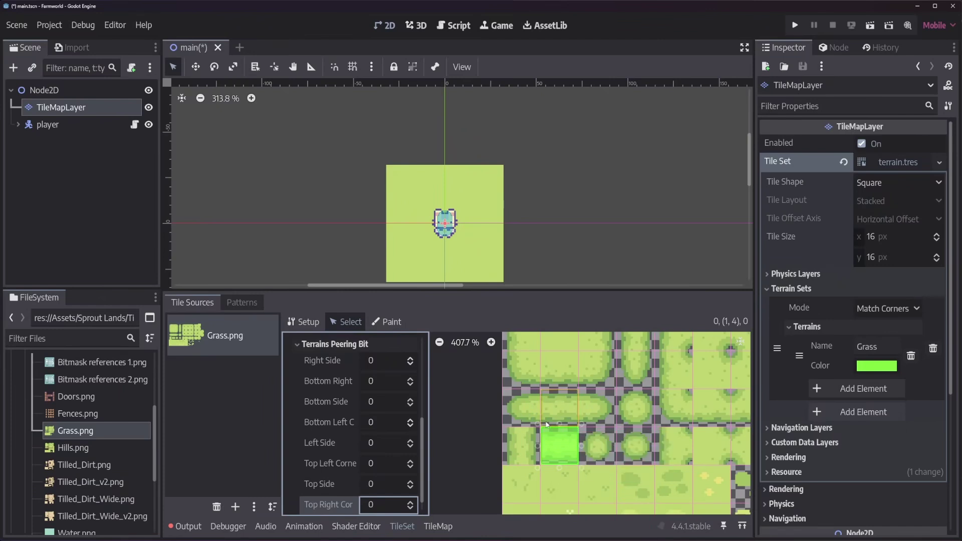
# Step: Select every base tile in the grass atlas and assign them to terrain 0 of terrain set 0
pyautogui.scroll(-3, 486, 419)
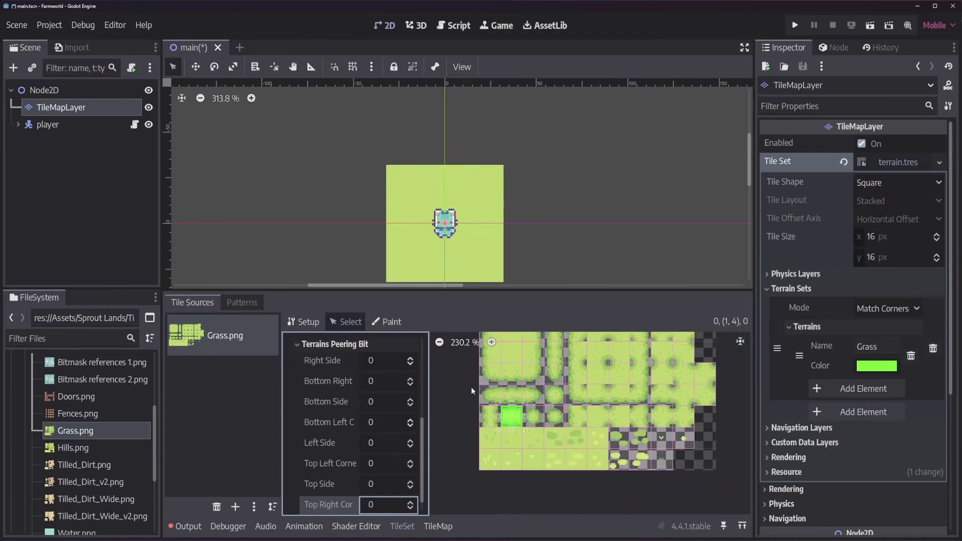
pyautogui.scroll(-2, 469, 401)
pyautogui.scroll(1, 422, 429)
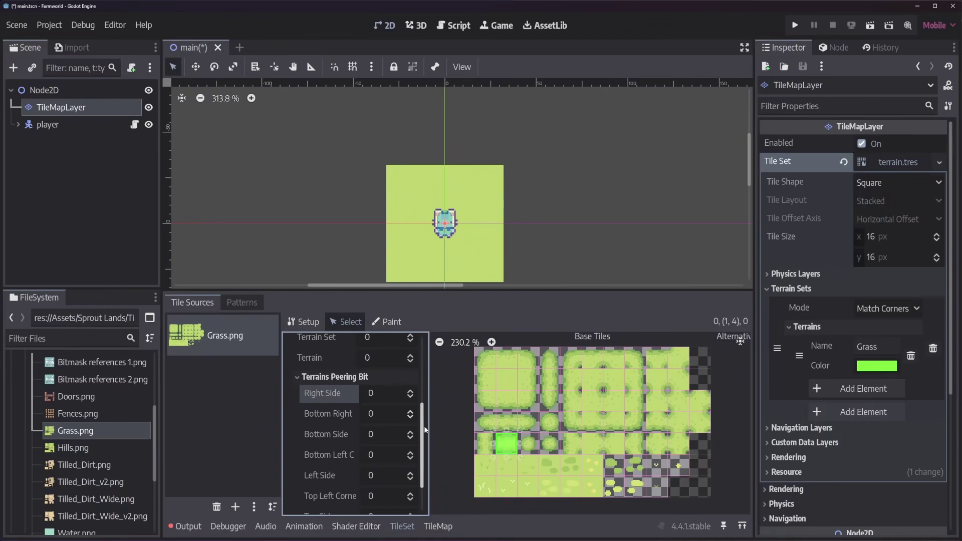
pyautogui.moveTo(485, 358); pyautogui.dragTo(729, 492)
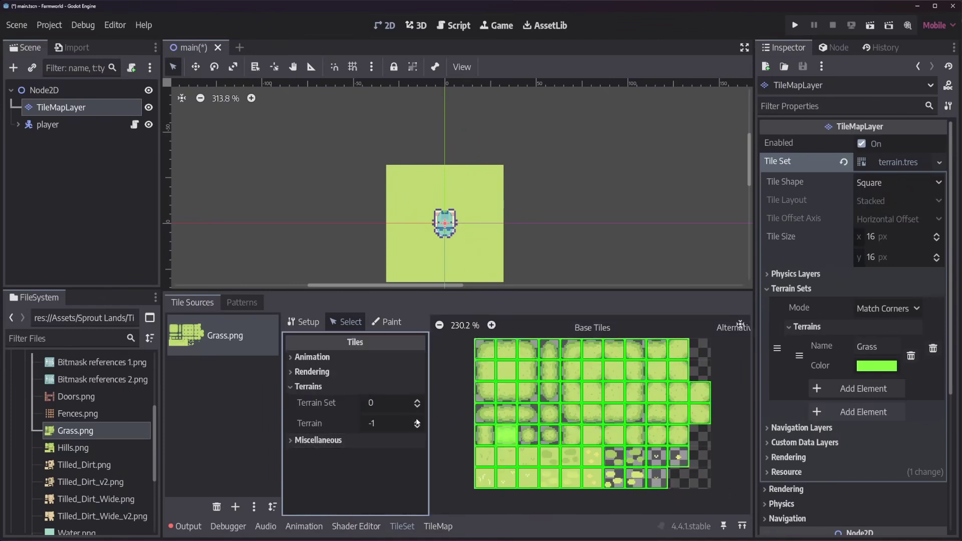
pyautogui.click(418, 422)
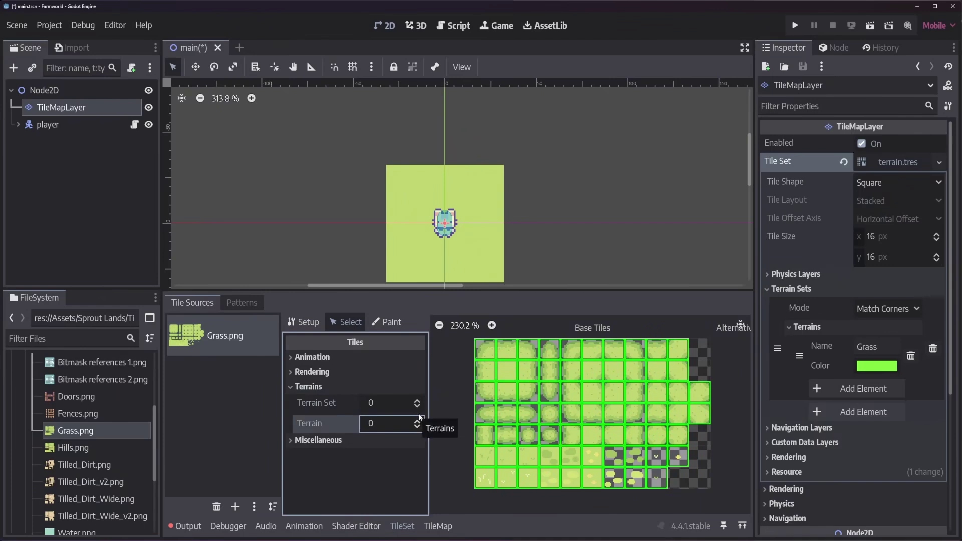
pyautogui.click(328, 385)
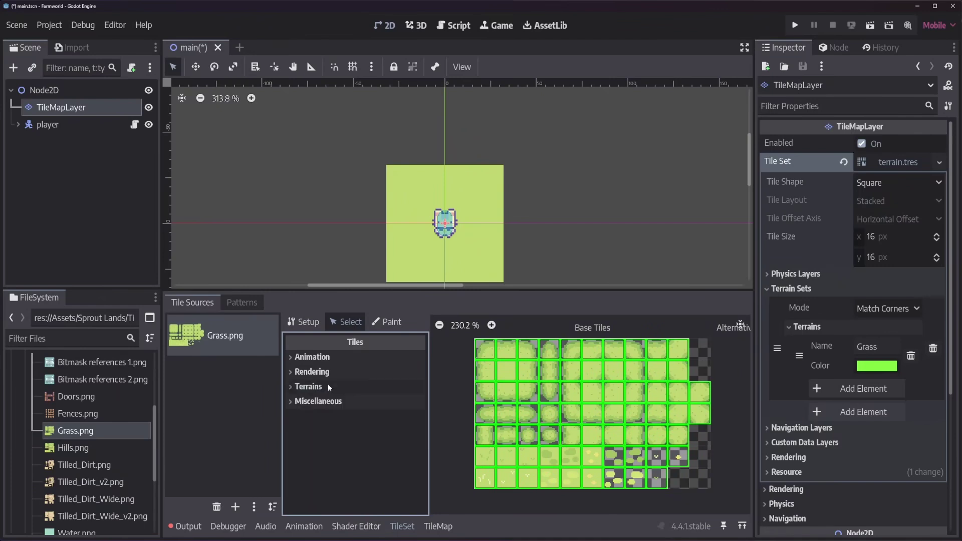
# Step: Switch the tile set editor to paint mode with Terrains as the property to paint
pyautogui.click(397, 321)
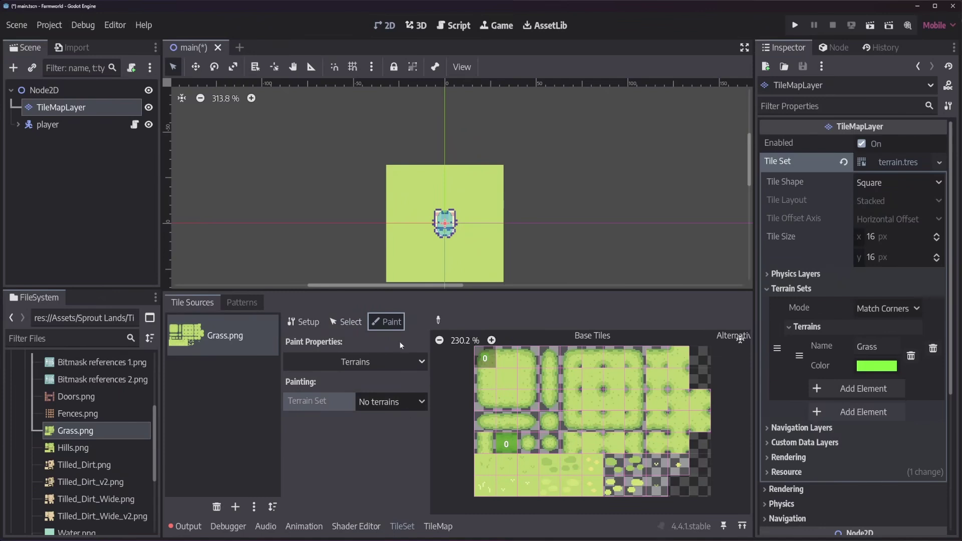
pyautogui.click(400, 362)
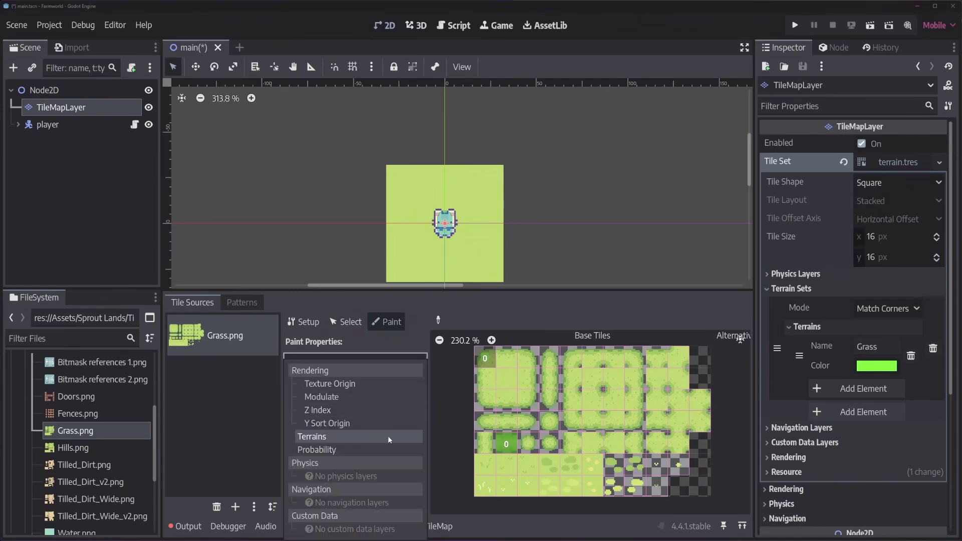
pyautogui.click(333, 434)
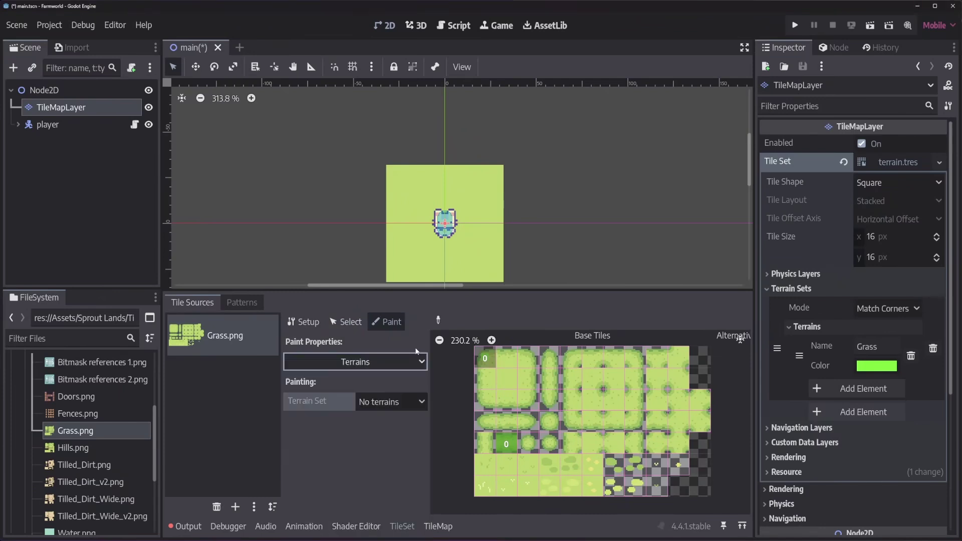
# Step: Paint the Grass terrain of Terrain Set 0 onto the centres and inner peering bits of the three-by-three grass block
pyautogui.click(419, 404)
pyautogui.click(416, 432)
pyautogui.click(411, 423)
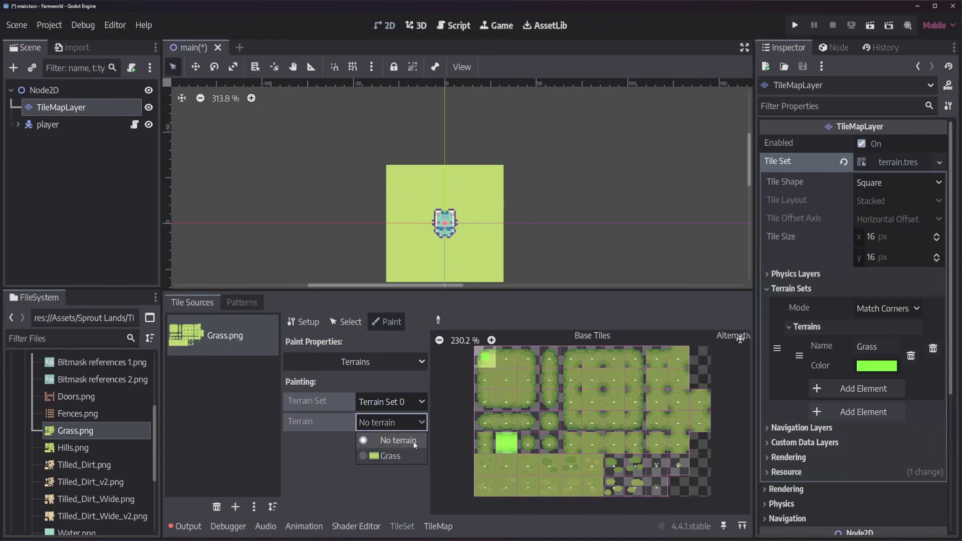
pyautogui.click(410, 451)
pyautogui.moveTo(484, 359)
pyautogui.mouseDown()
pyautogui.moveTo(665, 362)
pyautogui.moveTo(632, 379)
pyautogui.moveTo(484, 382)
pyautogui.moveTo(705, 415)
pyautogui.moveTo(519, 422)
pyautogui.moveTo(485, 443)
pyautogui.moveTo(682, 443)
pyautogui.moveTo(604, 469)
pyautogui.moveTo(482, 468)
pyautogui.moveTo(582, 487)
pyautogui.moveTo(666, 483)
pyautogui.moveTo(528, 438)
pyautogui.mouseUp()
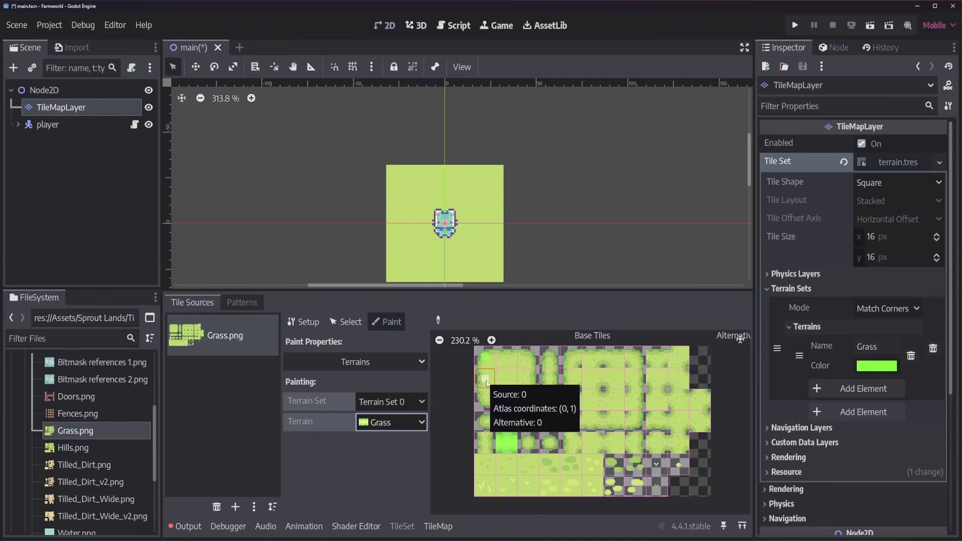
pyautogui.scroll(6, 488, 381)
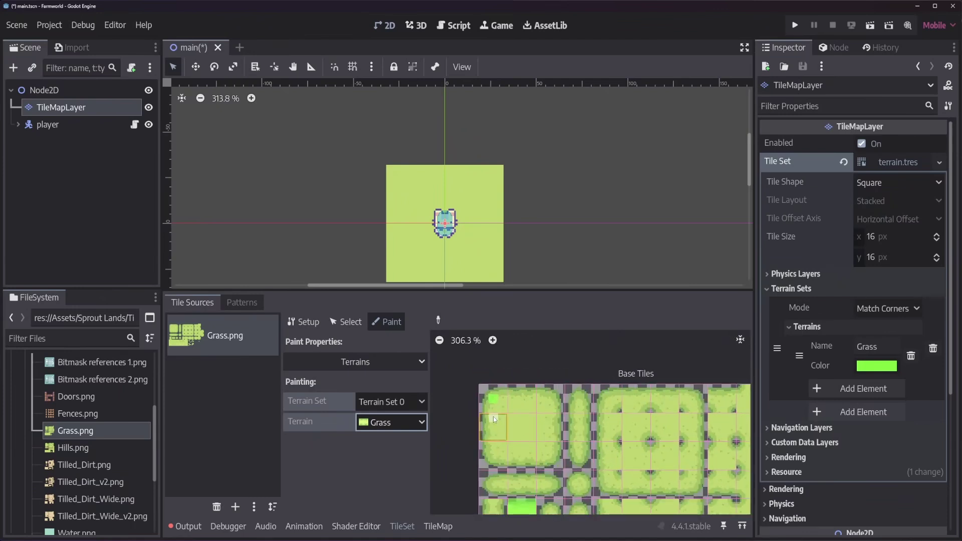
pyautogui.scroll(-2, 495, 411)
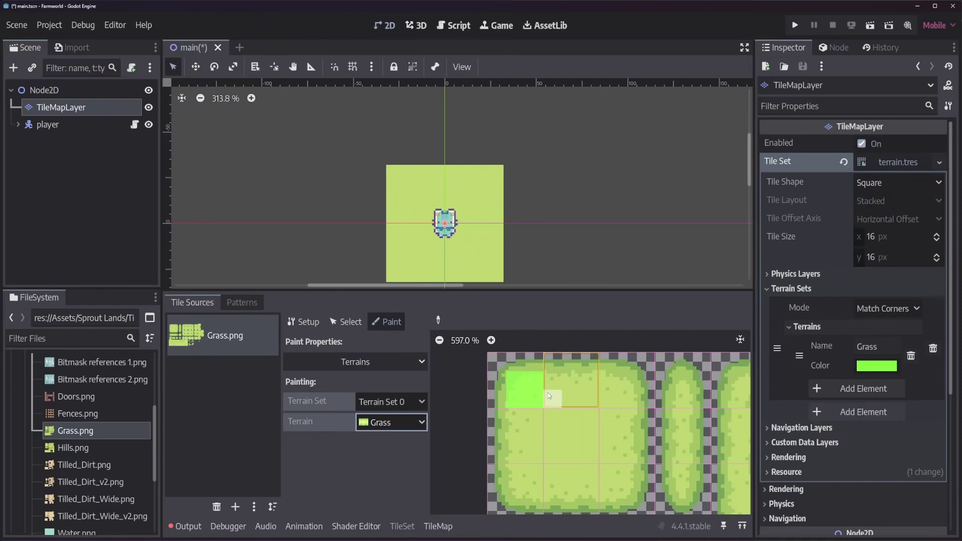
pyautogui.moveTo(561, 389)
pyautogui.mouseDown()
pyautogui.moveTo(607, 387)
pyautogui.moveTo(627, 458)
pyautogui.moveTo(600, 491)
pyautogui.moveTo(524, 486)
pyautogui.moveTo(537, 408)
pyautogui.moveTo(603, 442)
pyautogui.moveTo(568, 426)
pyautogui.moveTo(568, 456)
pyautogui.moveTo(608, 473)
pyautogui.mouseUp()
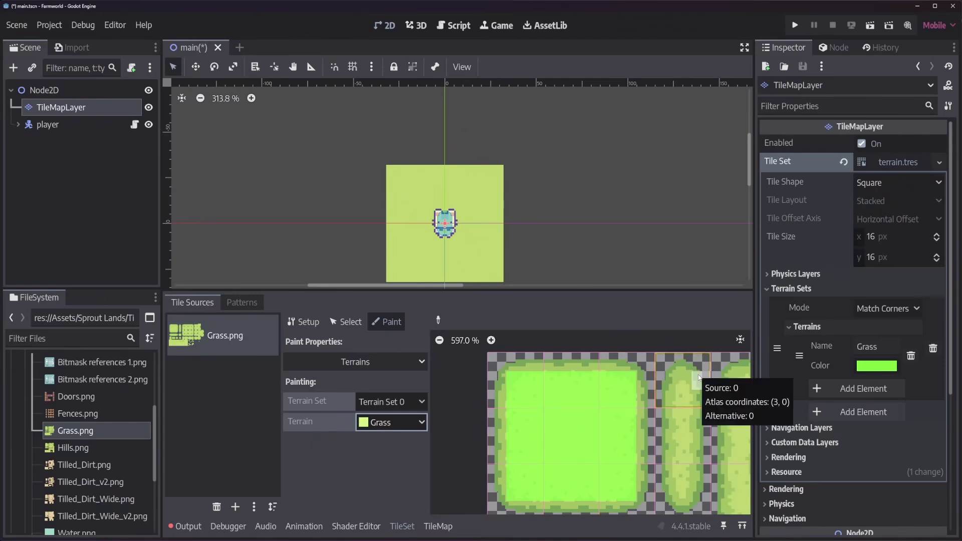
# Step: Paint the matching Grass terrain bits onto the vertical strip, the four-by-four block and the inner-corner tiles beside it
pyautogui.scroll(-3, 600, 392)
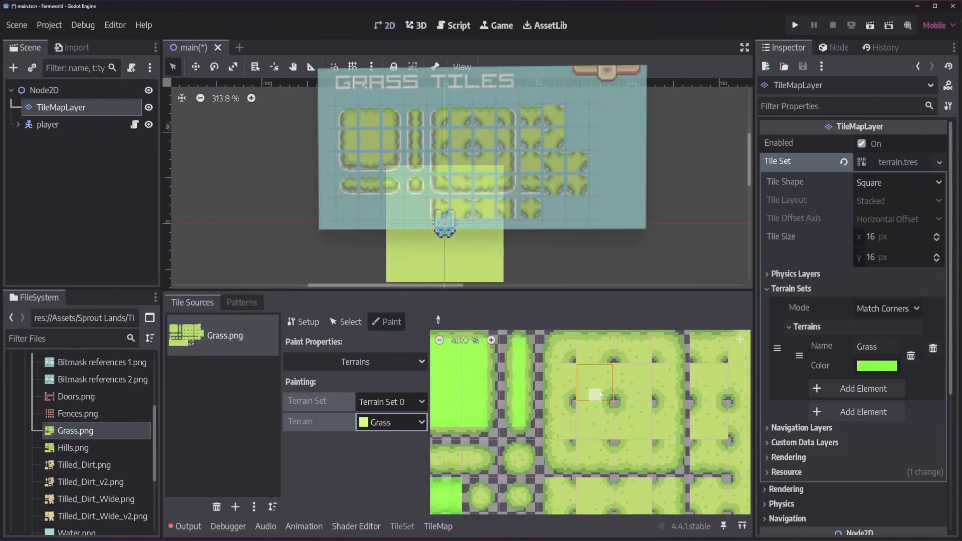
pyautogui.moveTo(654, 377)
pyautogui.mouseDown()
pyautogui.moveTo(627, 493)
pyautogui.moveTo(557, 401)
pyautogui.moveTo(640, 398)
pyautogui.moveTo(633, 428)
pyautogui.mouseUp()
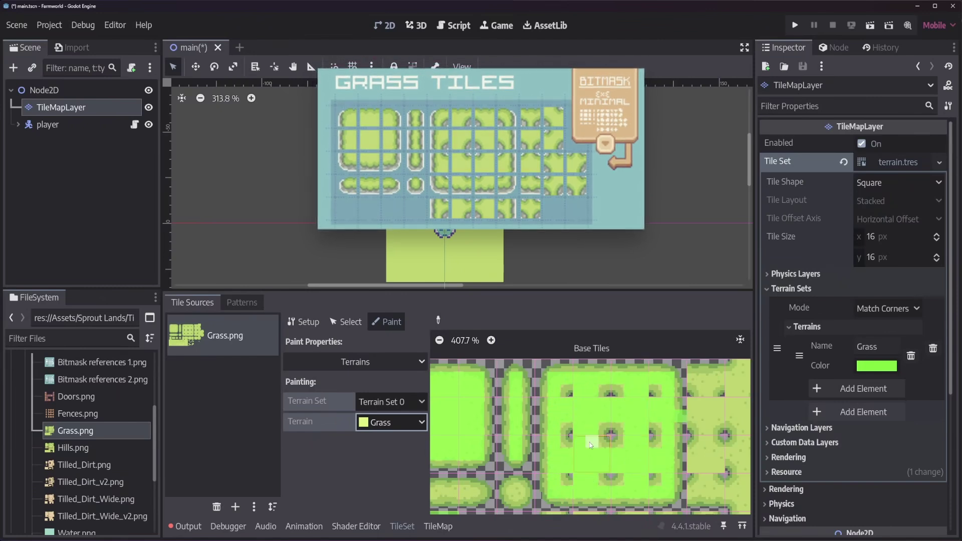
pyautogui.keyDown('shift'); pyautogui.hscroll(3, 548, 425); pyautogui.keyUp('shift')
pyautogui.scroll(-1, 549, 425)
pyautogui.moveTo(548, 425)
pyautogui.mouseDown()
pyautogui.moveTo(572, 374)
pyautogui.moveTo(543, 392)
pyautogui.mouseUp()
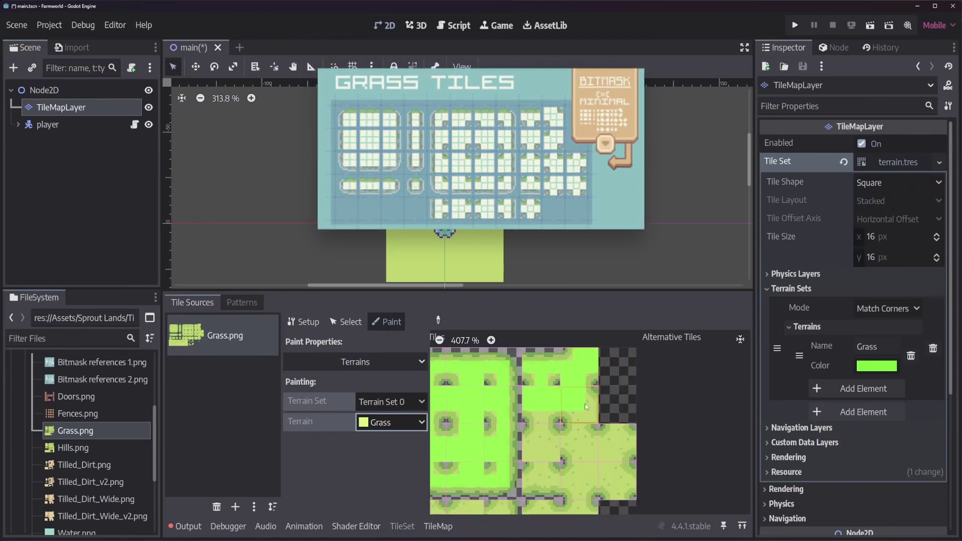
pyautogui.moveTo(533, 441)
pyautogui.mouseDown()
pyautogui.moveTo(576, 447)
pyautogui.moveTo(608, 410)
pyautogui.moveTo(633, 431)
pyautogui.moveTo(586, 465)
pyautogui.mouseUp()
# Step: Paint Grass terrain bits onto the remaining edge and strip tiles, and completely fill the two rows of decorated full-grass tiles
pyautogui.scroll(-3, 609, 410)
pyautogui.keyDown('shift'); pyautogui.hscroll(-3, 586, 464); pyautogui.keyUp('shift')
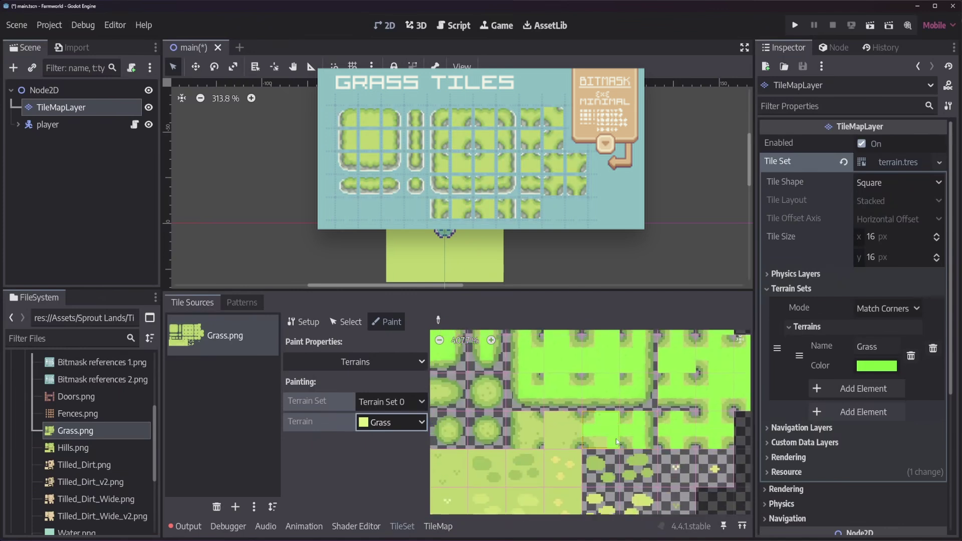
pyautogui.keyDown('ctrl'); pyautogui.scroll(-3, 537, 431); pyautogui.keyUp('ctrl')
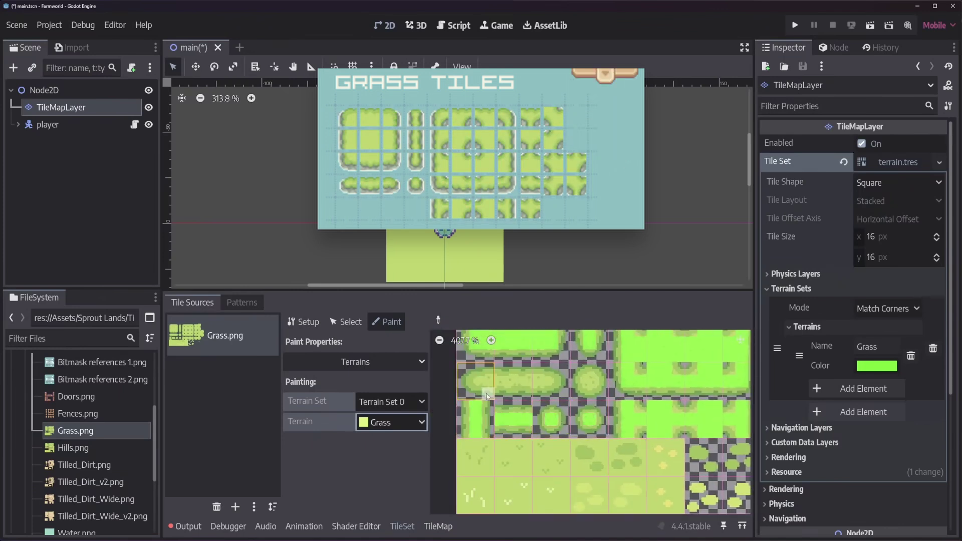
pyautogui.keyDown('ctrl'); pyautogui.scroll(-2, 618, 400); pyautogui.keyUp('ctrl')
pyautogui.moveTo(464, 496); pyautogui.dragTo(584, 471)
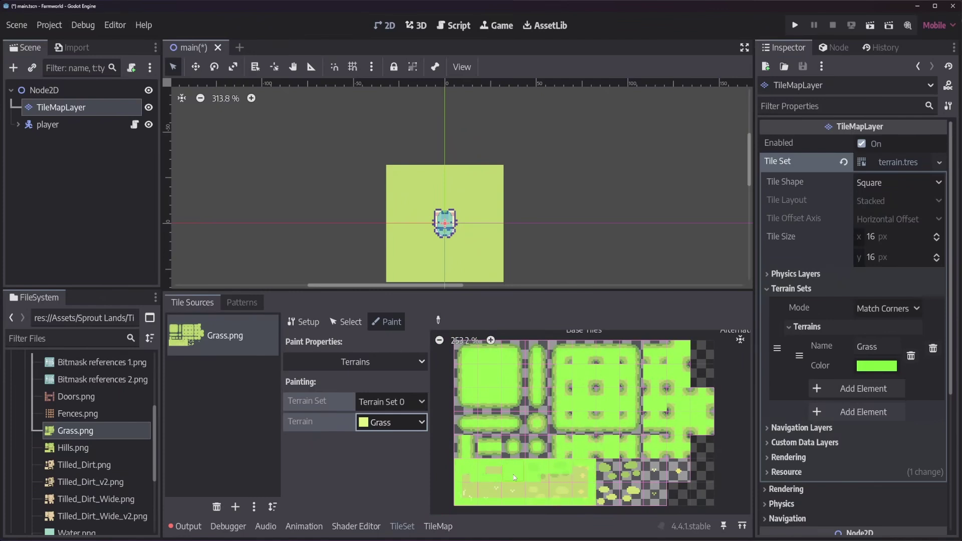
pyautogui.keyDown('ctrl'); pyautogui.scroll(-1, 542, 489); pyautogui.keyUp('ctrl')
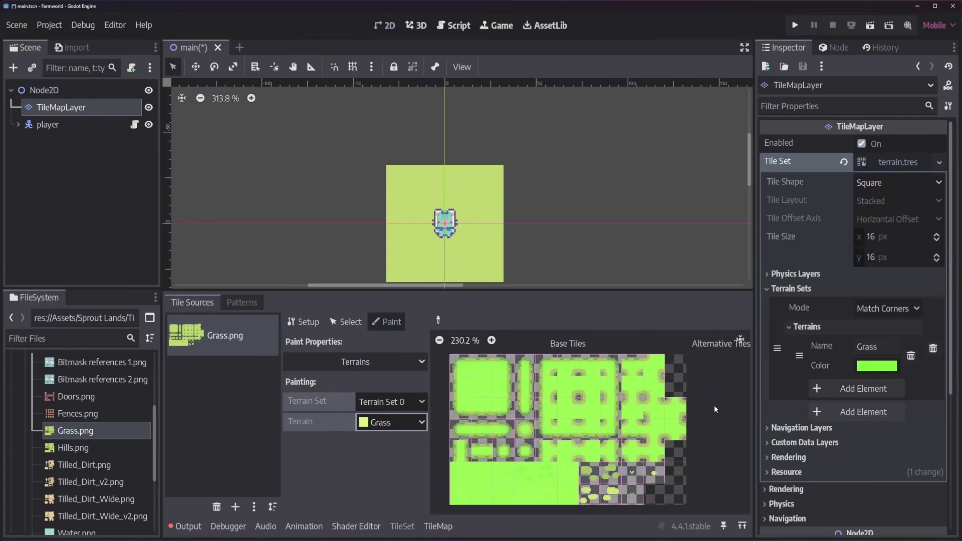
# Step: Paint a large rectangle of the Grass terrain in connect mode on the tile map, surrounding the player
pyautogui.click(437, 527)
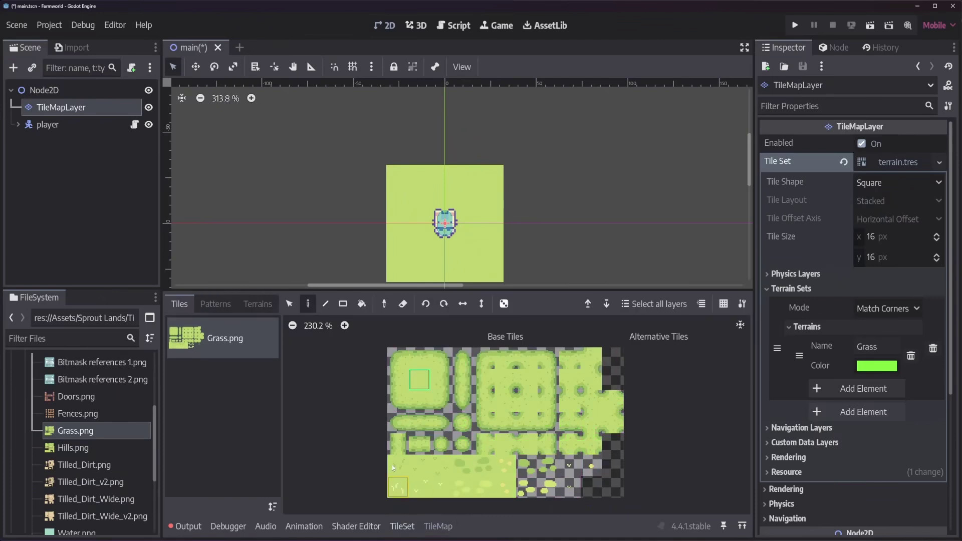
pyautogui.click(258, 304)
pyautogui.click(209, 357)
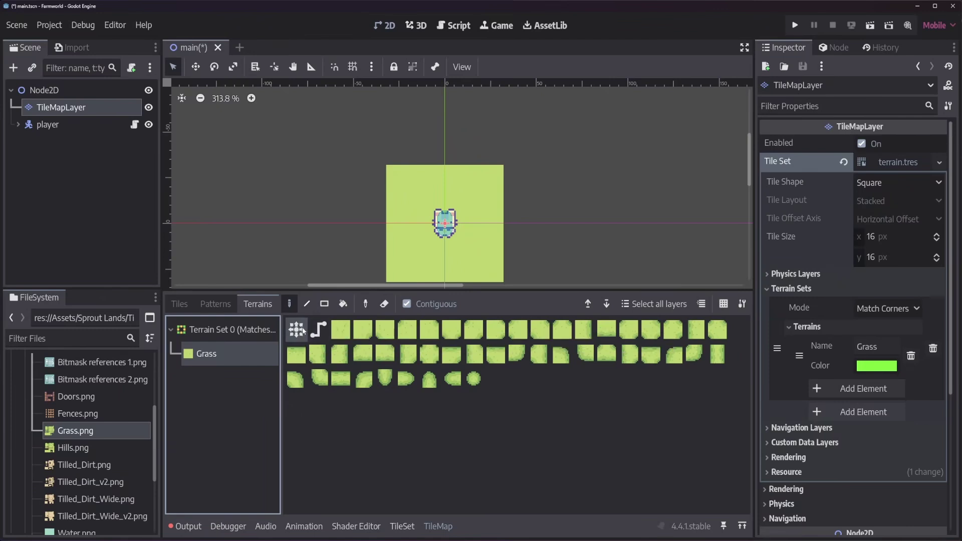
pyautogui.click(300, 331)
pyautogui.scroll(-5, 474, 252)
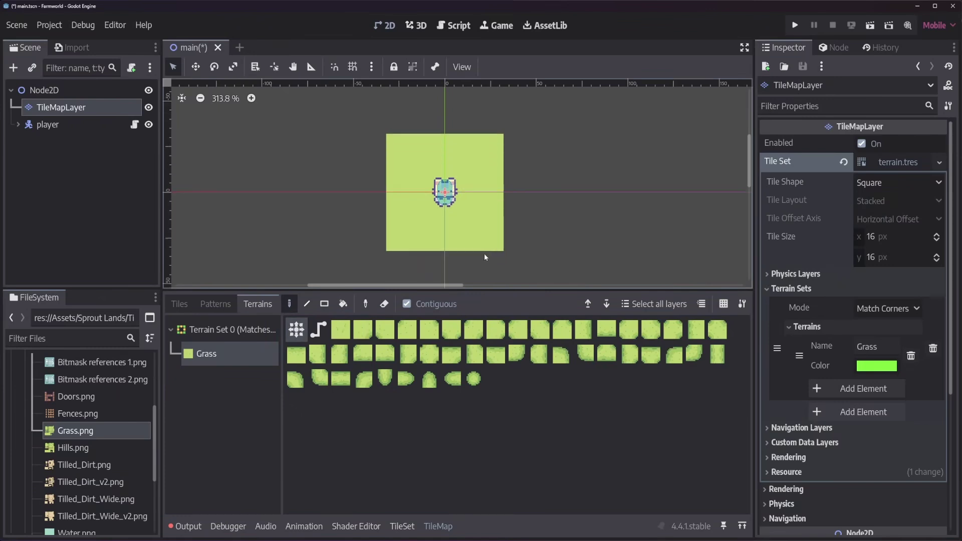
pyautogui.hscroll(3, 544, 219)
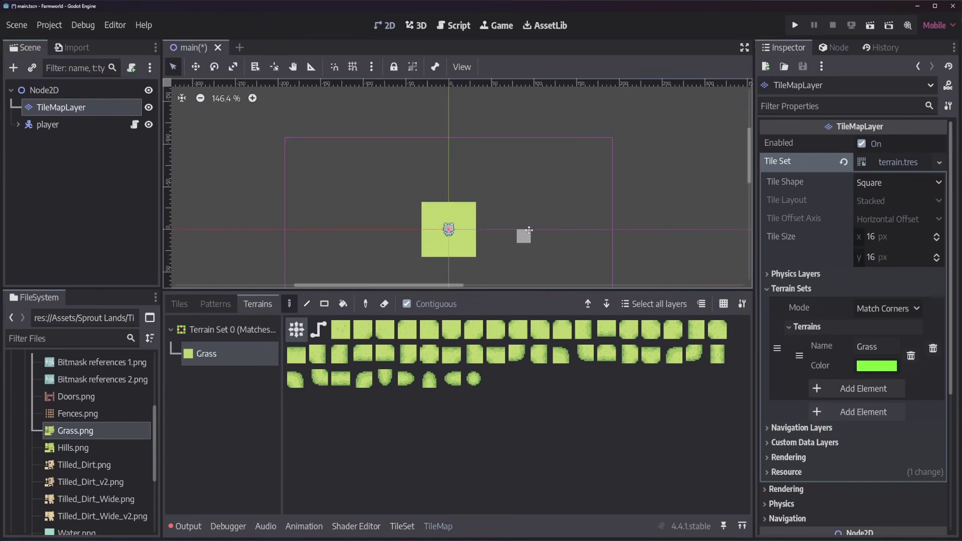
pyautogui.scroll(1, 522, 232)
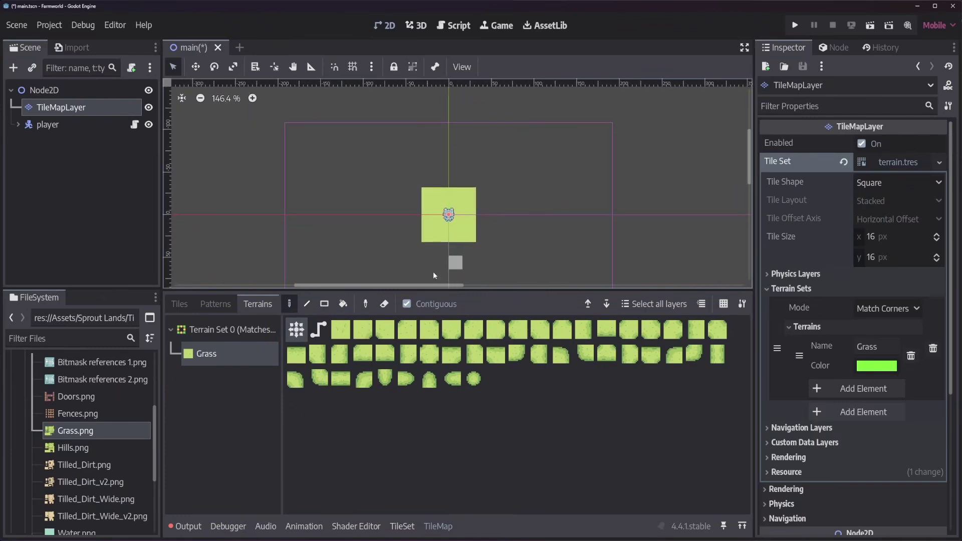
pyautogui.click(324, 303)
pyautogui.moveTo(511, 178); pyautogui.dragTo(330, 279)
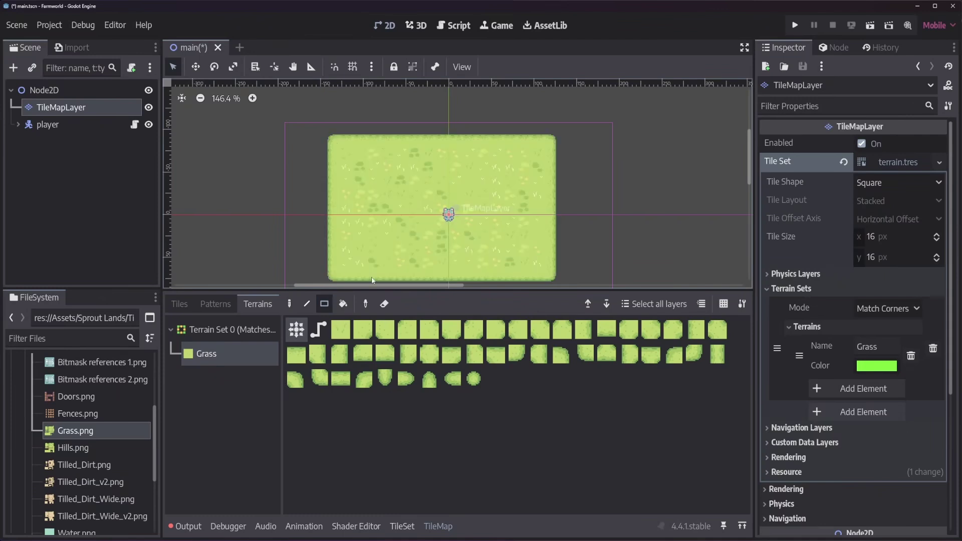
pyautogui.scroll(-1, 604, 221)
pyautogui.hscroll(1, 577, 220)
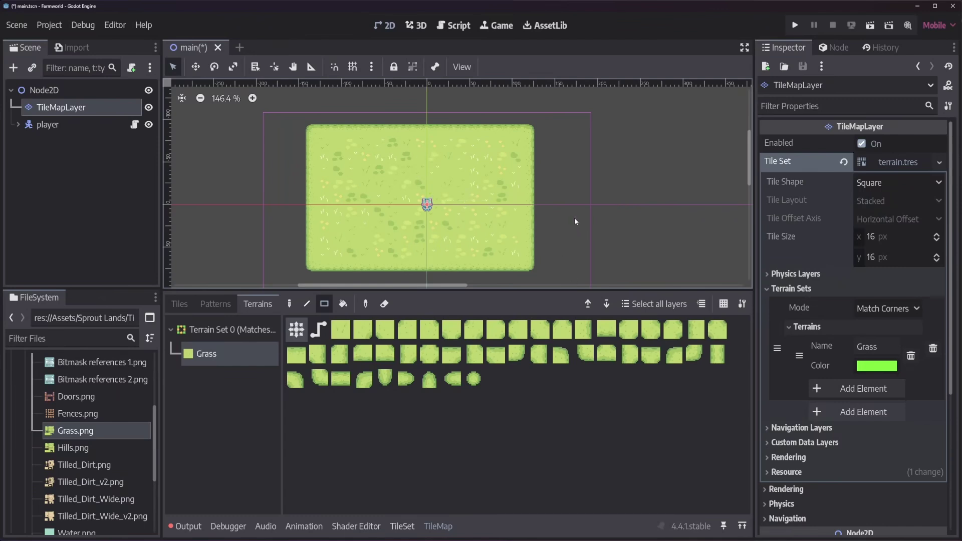
pyautogui.scroll(1, 575, 217)
pyautogui.hscroll(-1, 586, 206)
pyautogui.scroll(1, 593, 202)
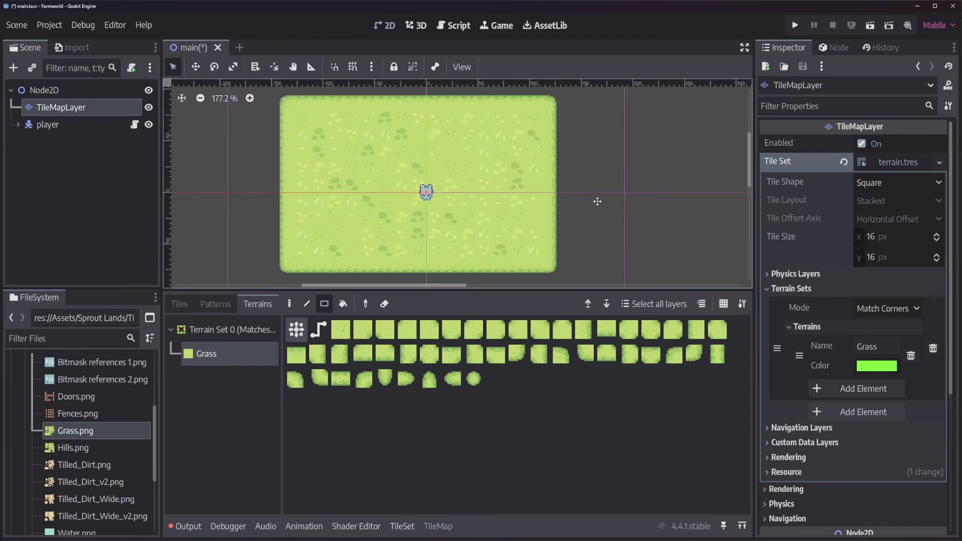
pyautogui.hscroll(-1, 607, 202)
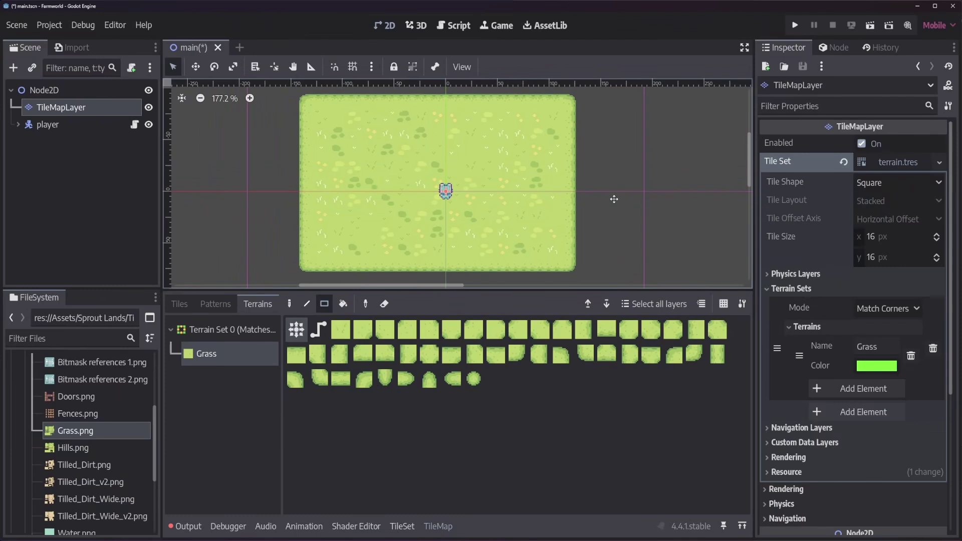
pyautogui.scroll(1, 615, 202)
pyautogui.hscroll(1, 612, 203)
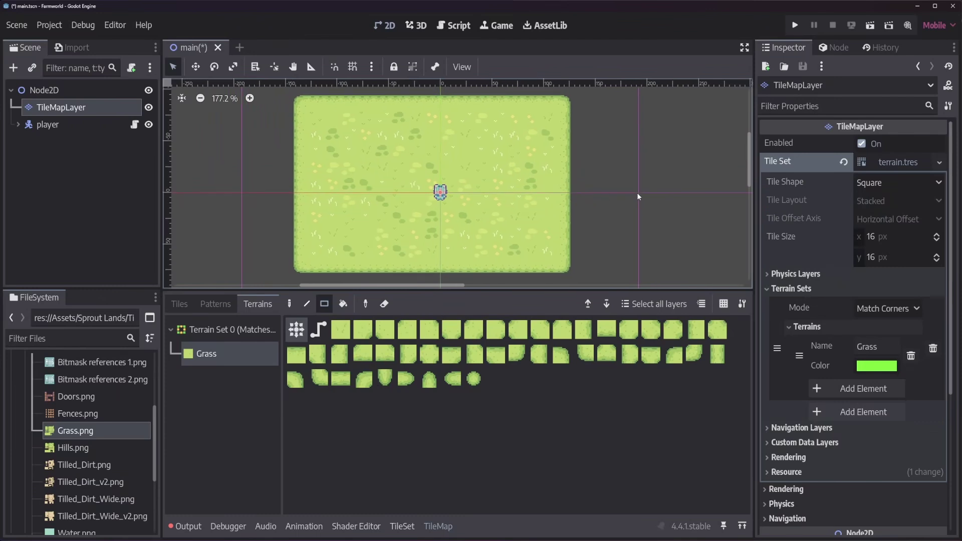
# Step: Paint a probability of 0.05 onto the two rows of decorated full-grass tiles in the tile set
pyautogui.click(403, 526)
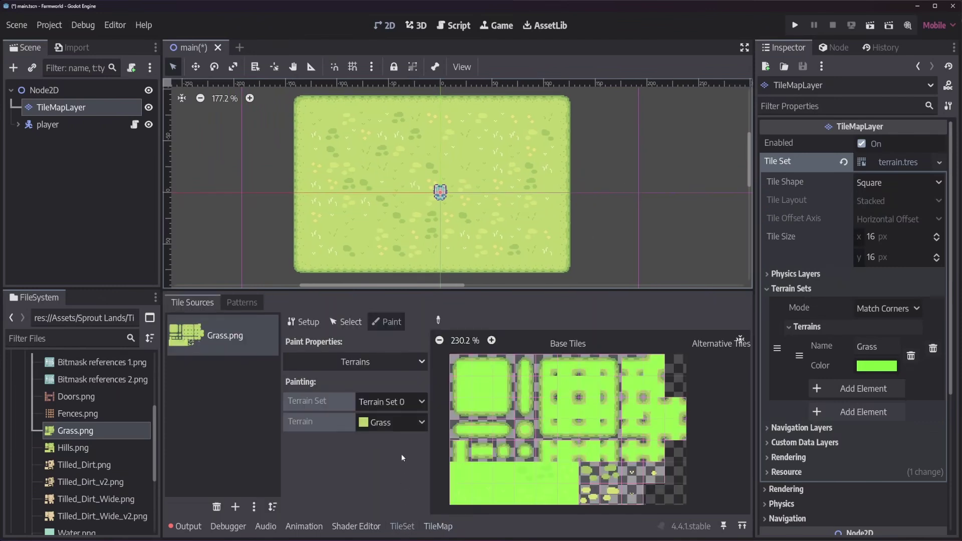
pyautogui.click(410, 362)
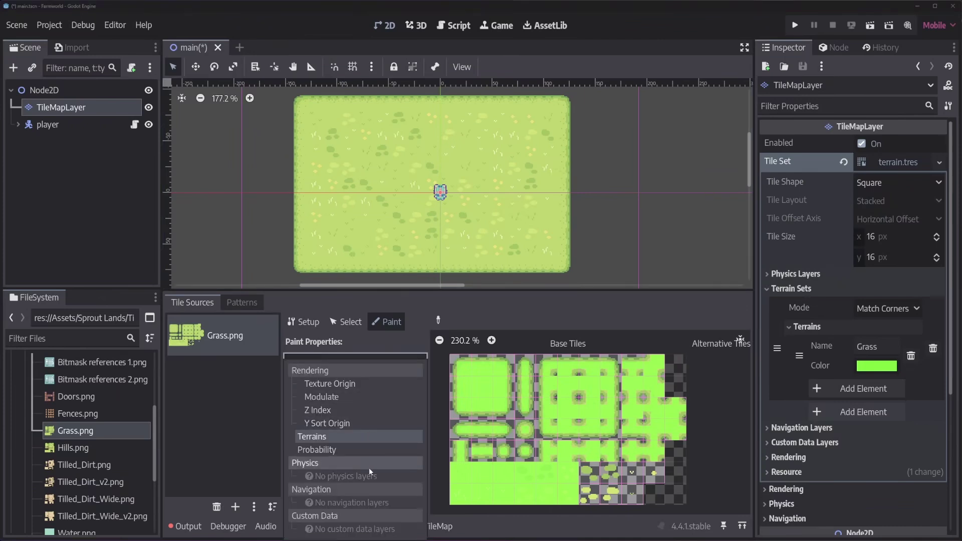
pyautogui.click(371, 452)
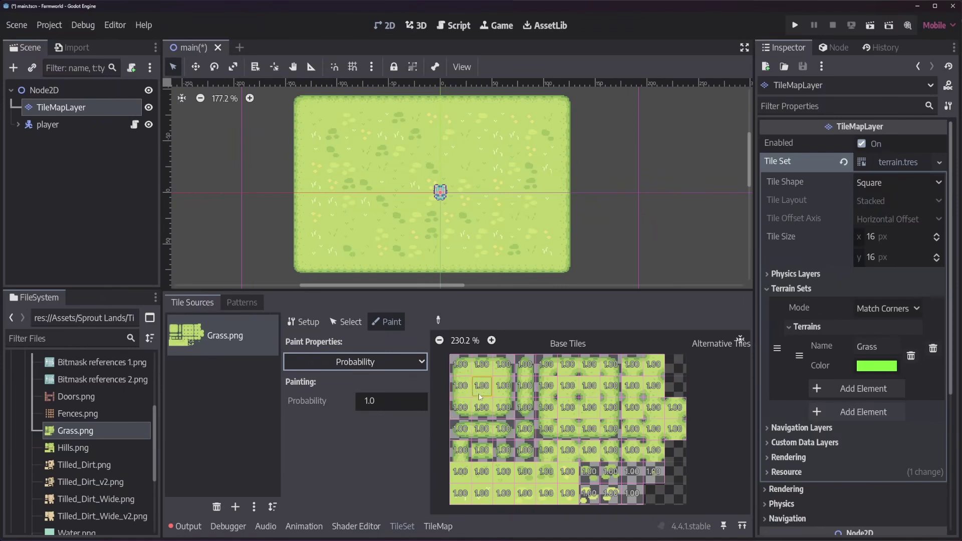
pyautogui.click(403, 399)
pyautogui.write('0.')
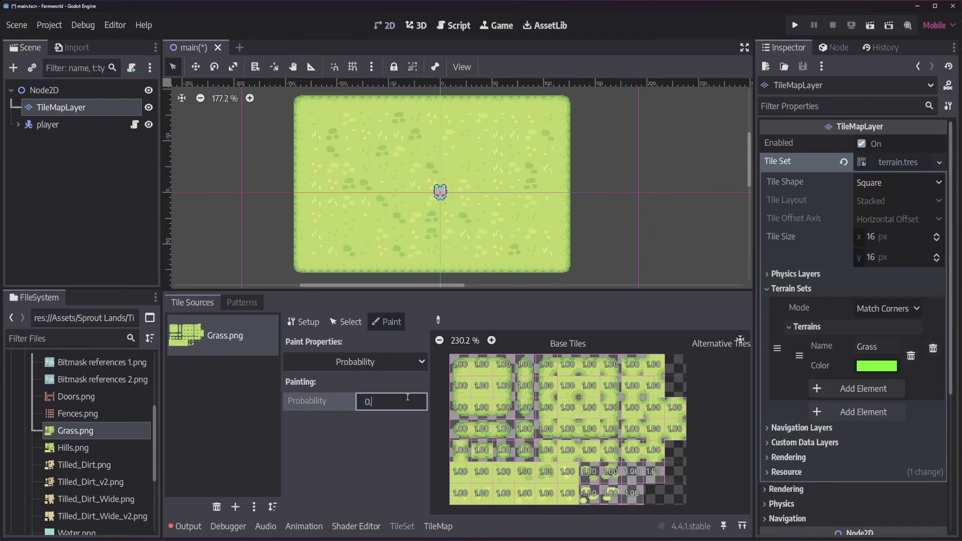
pyautogui.write('05')
pyautogui.moveTo(547, 472)
pyautogui.mouseDown()
pyautogui.moveTo(568, 471)
pyautogui.moveTo(461, 491)
pyautogui.mouseUp()
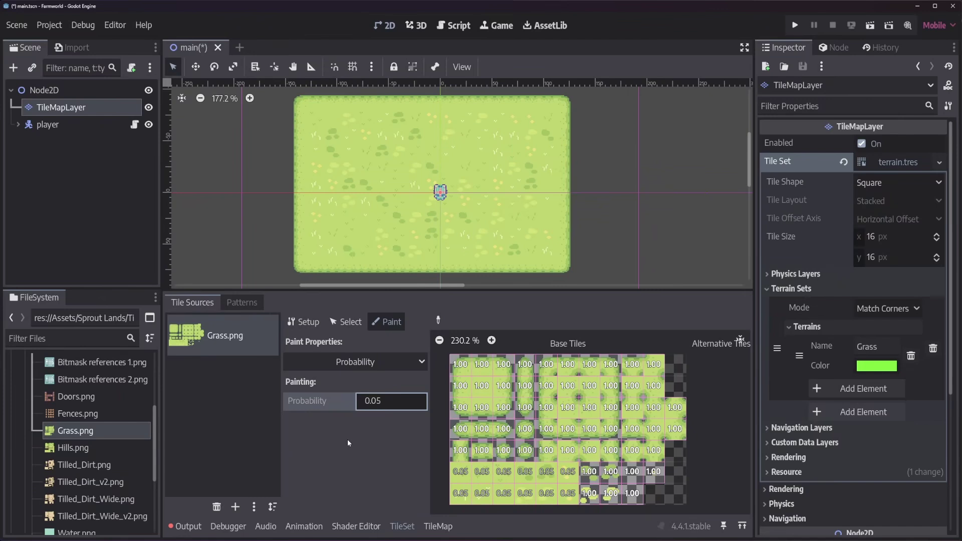
# Step: Repaint the whole grass rectangle on the tile map with the Grass terrain
pyautogui.click(438, 526)
pyautogui.click(206, 354)
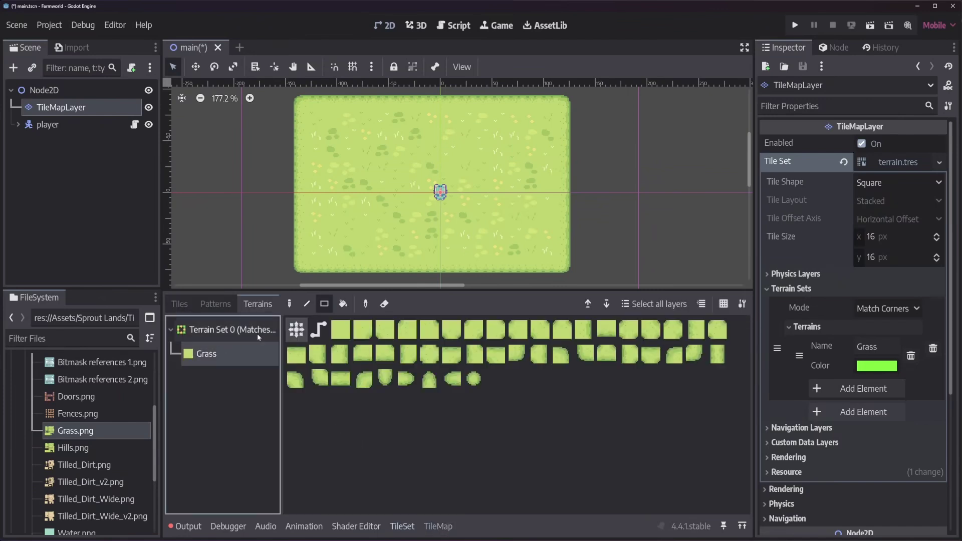
pyautogui.moveTo(301, 266)
pyautogui.mouseDown()
pyautogui.moveTo(483, 131)
pyautogui.moveTo(564, 104)
pyautogui.mouseUp()
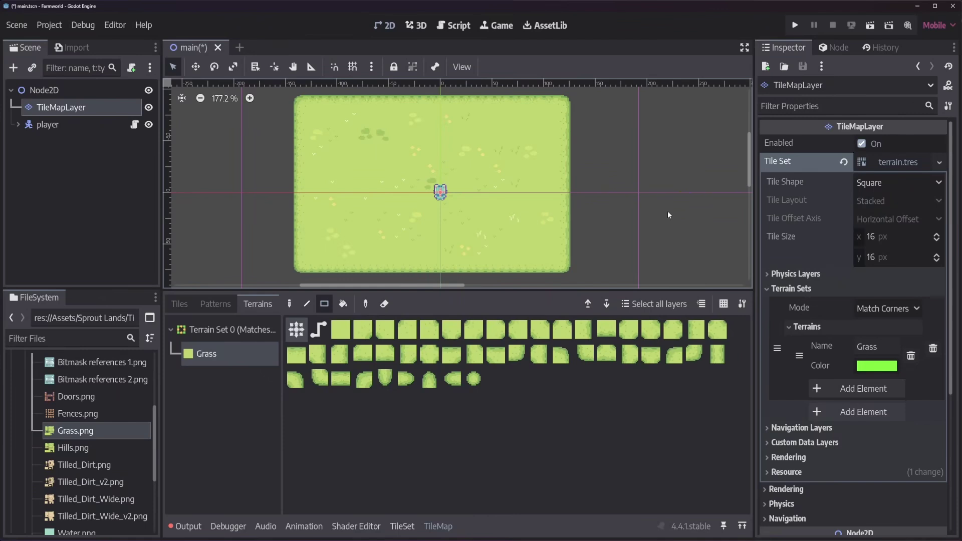
# Step: Run the project, walk the player around the grass field, stop the game and close the output log
pyautogui.click(795, 25)
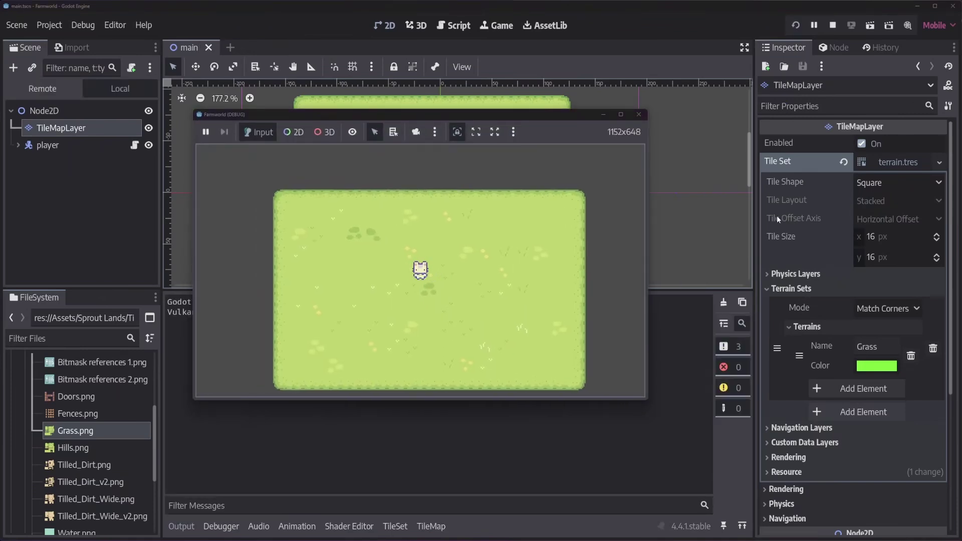
pyautogui.press('Left')
pyautogui.press('Down')
pyautogui.press('Right')
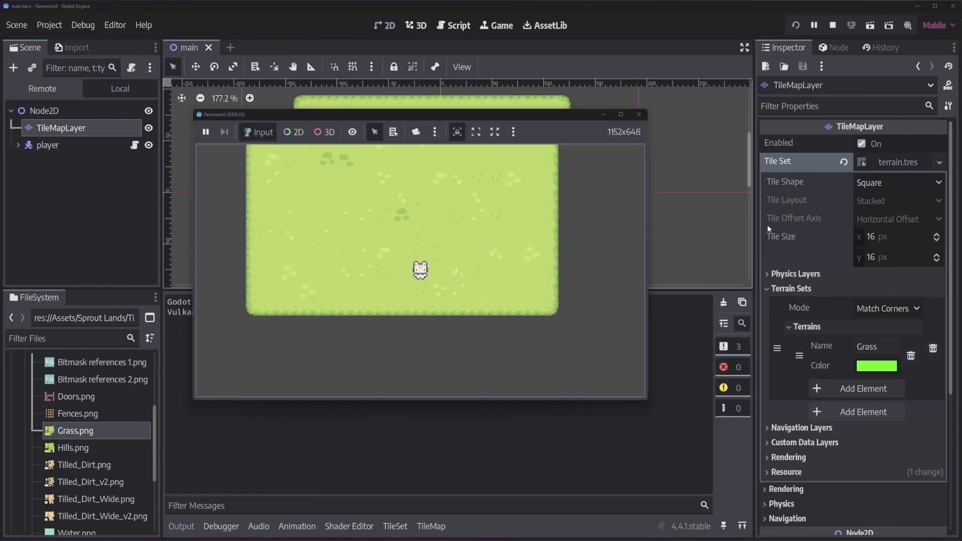
pyautogui.press('Left')
pyautogui.press('Up')
pyautogui.click(832, 25)
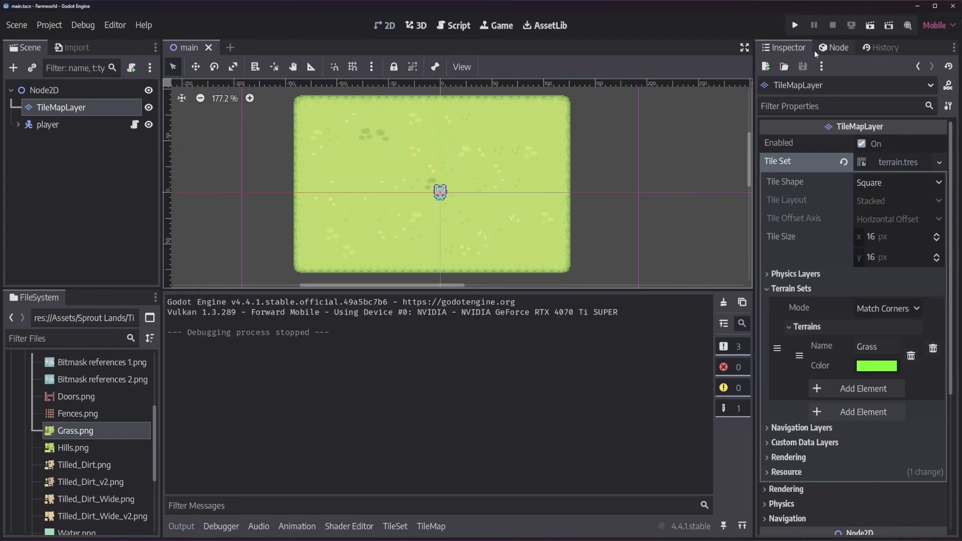
pyautogui.click(181, 526)
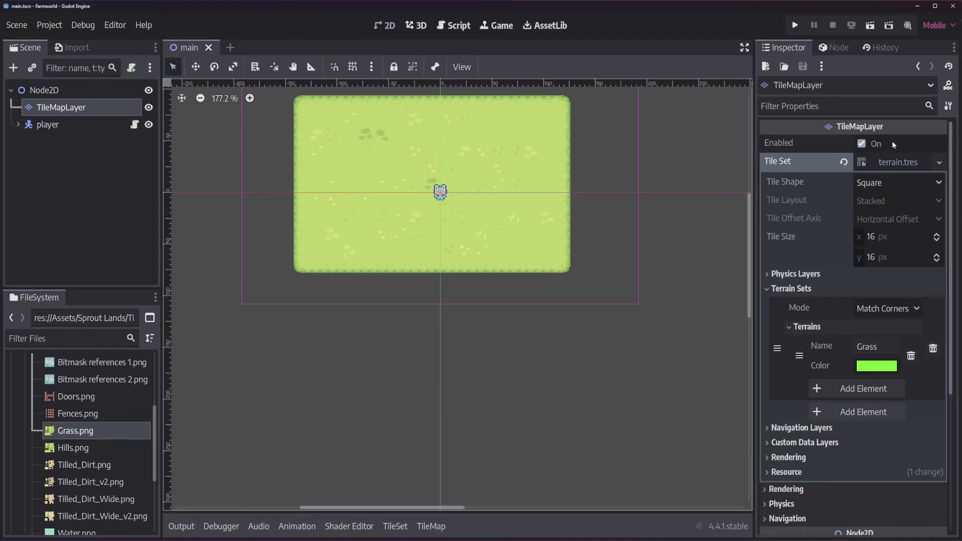
# Step: Add a second terrain set containing one terrain to the tile set, and open the new terrain's name for editing
pyautogui.click(902, 162)
pyautogui.click(903, 162)
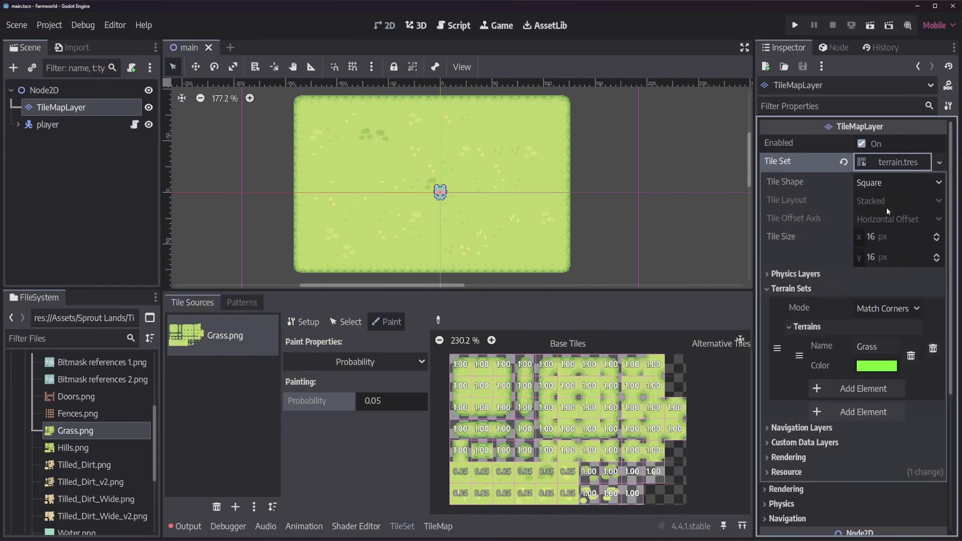
pyautogui.click(864, 412)
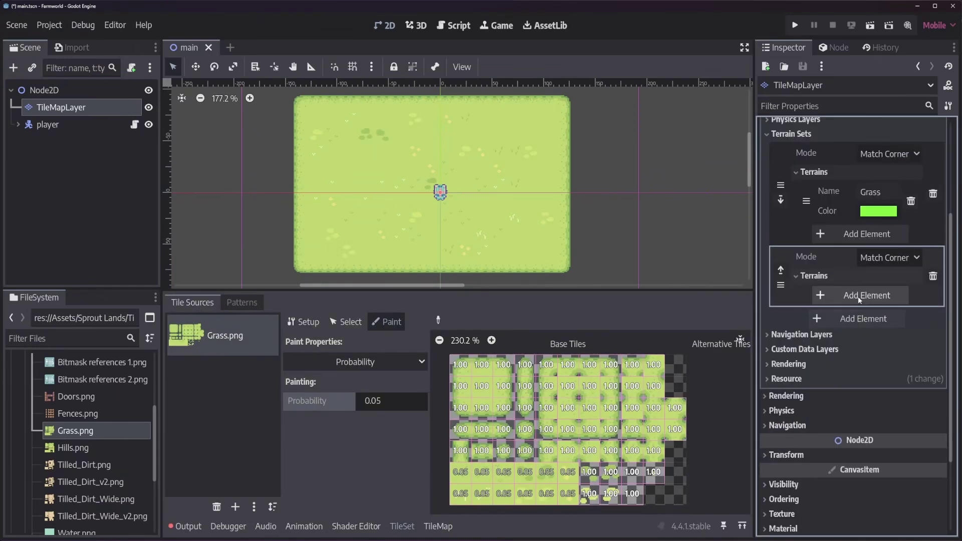
pyautogui.click(858, 296)
pyautogui.doubleClick(867, 296)
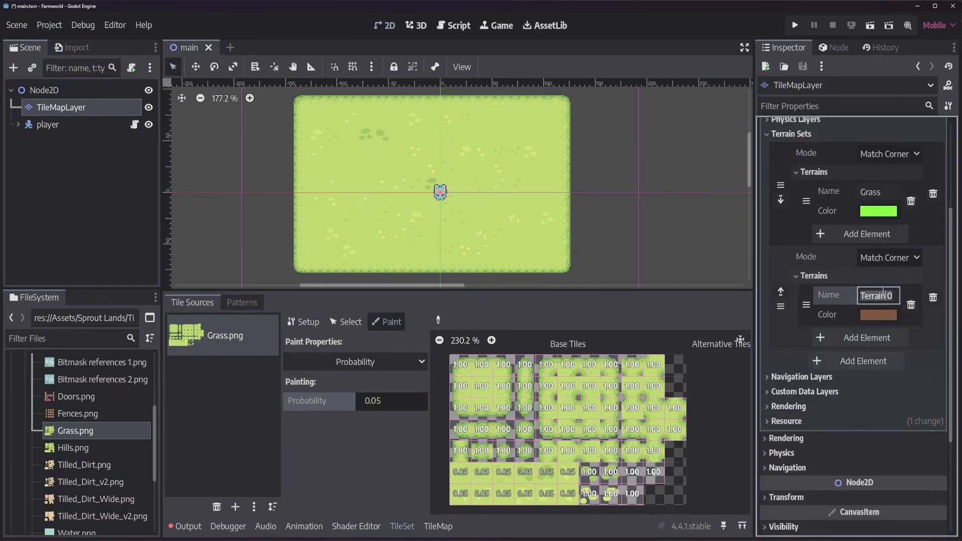
# Step: Name the terrain in the second terrain set Structures and set its colour to hex 007173
pyautogui.write('Structures')
pyautogui.click(882, 314)
pyautogui.write('007810')
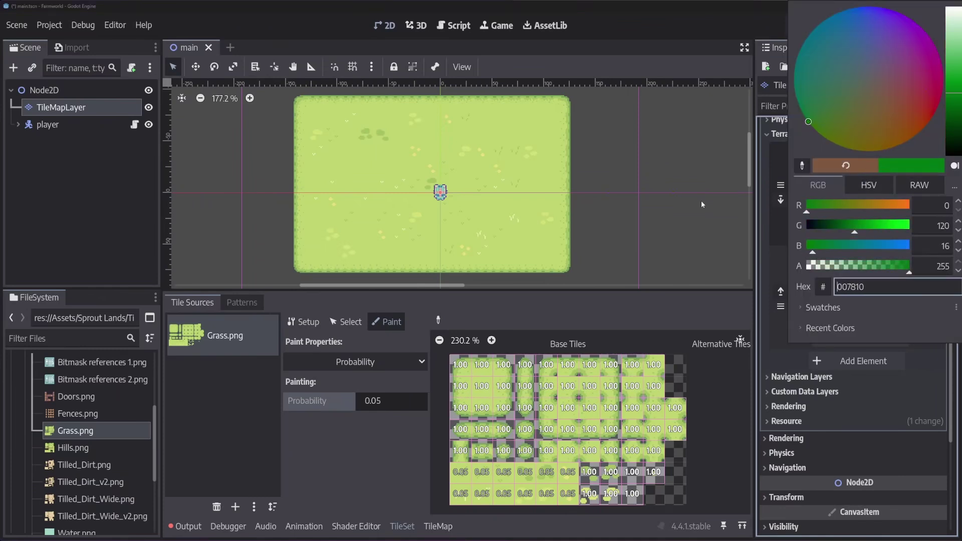
pyautogui.press('BackSpace')
pyautogui.press('BackSpace')
pyautogui.press('BackSpace')
pyautogui.write('173')
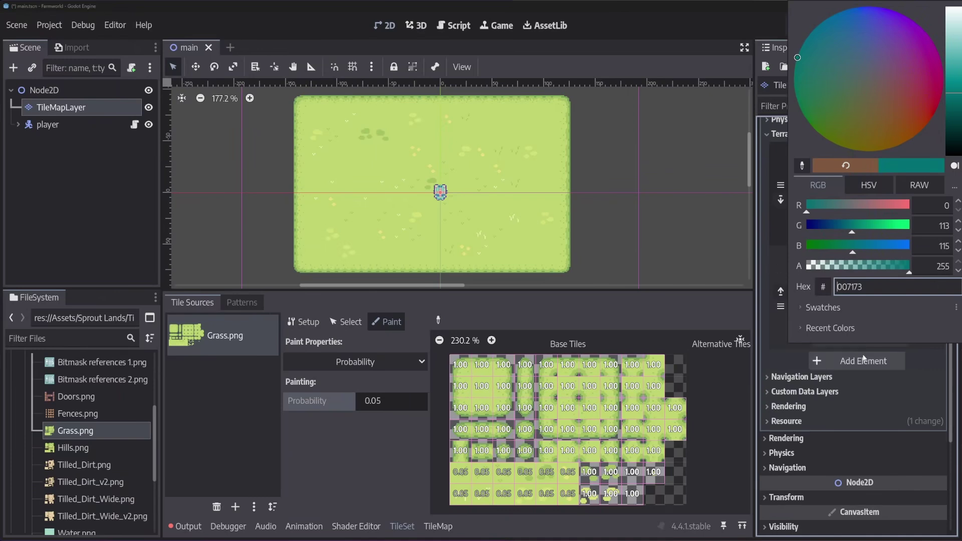
pyautogui.click(923, 366)
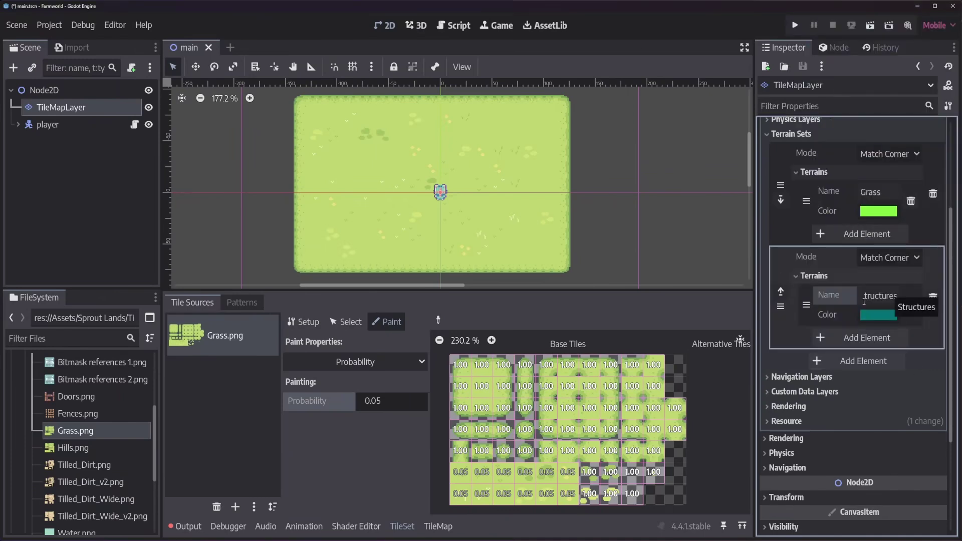
# Step: Add the Wooden_House_Walls image to the tile set as a new atlas source with automatically created tiles
pyautogui.scroll(1, 88, 422)
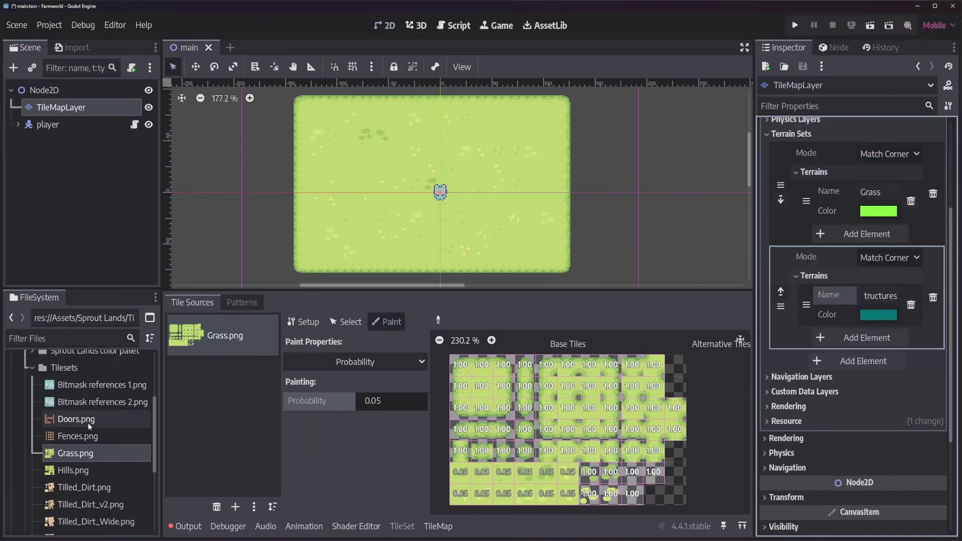
pyautogui.scroll(-4, 89, 422)
pyautogui.moveTo(96, 500); pyautogui.dragTo(206, 396)
pyautogui.click(475, 298)
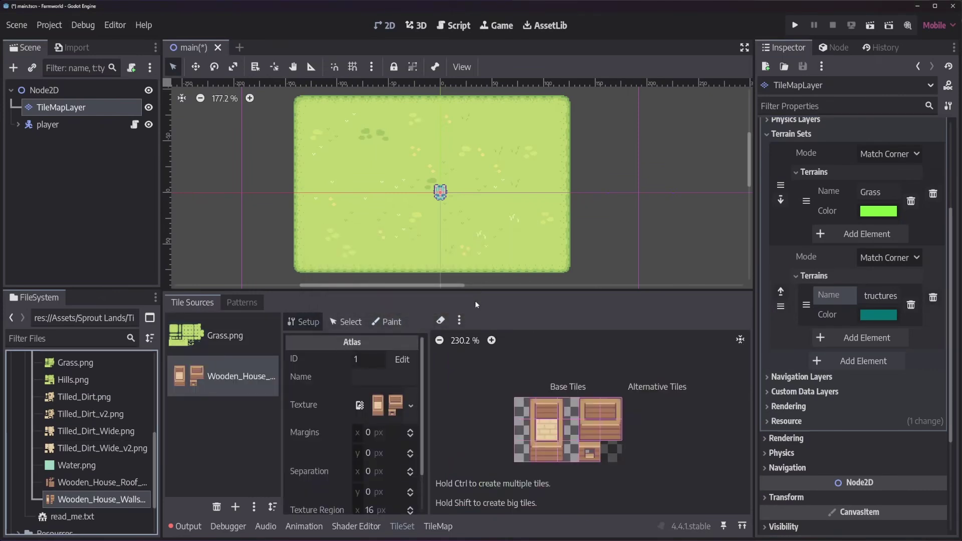
pyautogui.moveTo(484, 387)
pyautogui.mouseDown(button='middle')
pyautogui.moveTo(472, 394)
pyautogui.moveTo(475, 380)
pyautogui.mouseUp(button='middle')
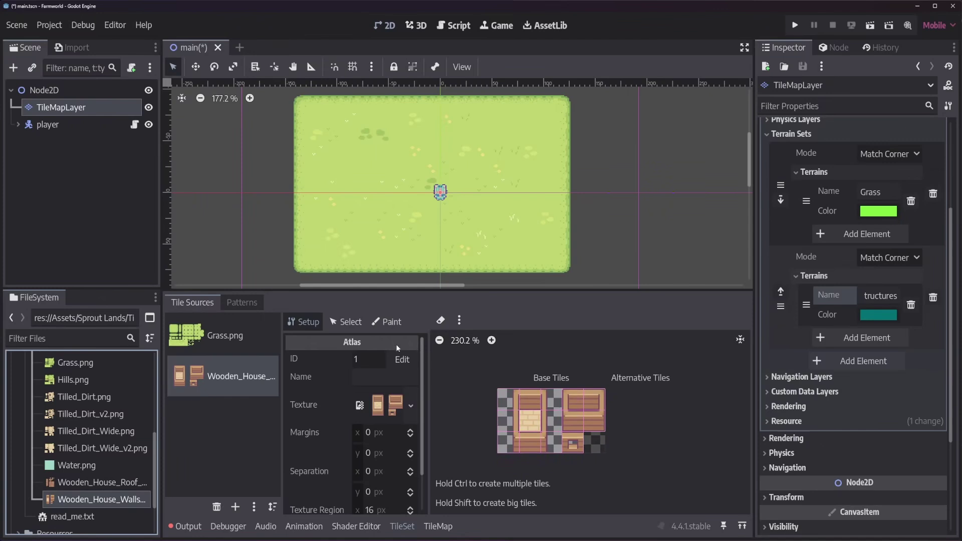
# Step: Assign all wooden house wall tiles to terrain set 1 and terrain 0
pyautogui.click(345, 321)
pyautogui.moveTo(498, 392); pyautogui.dragTo(607, 440)
pyautogui.click(352, 386)
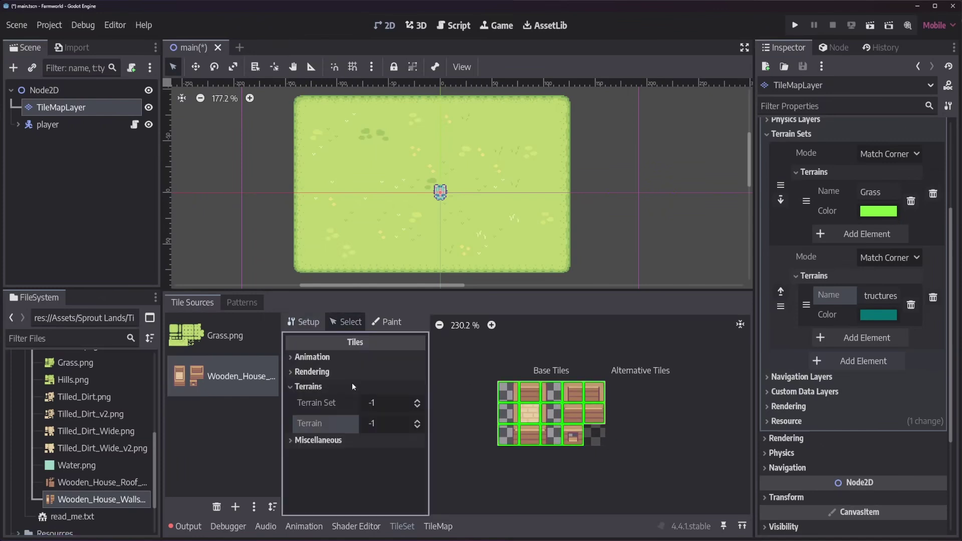
pyautogui.click(416, 400)
pyautogui.click(417, 401)
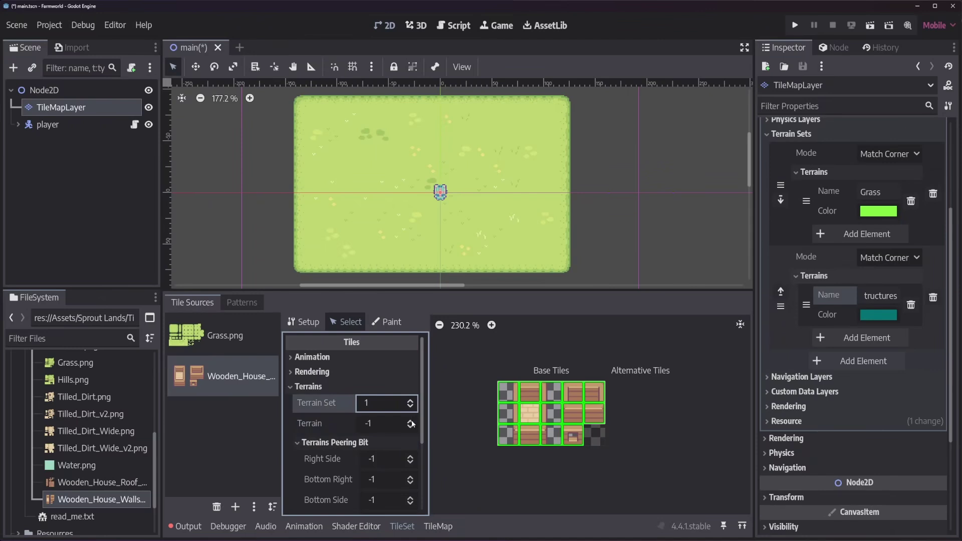
pyautogui.click(411, 423)
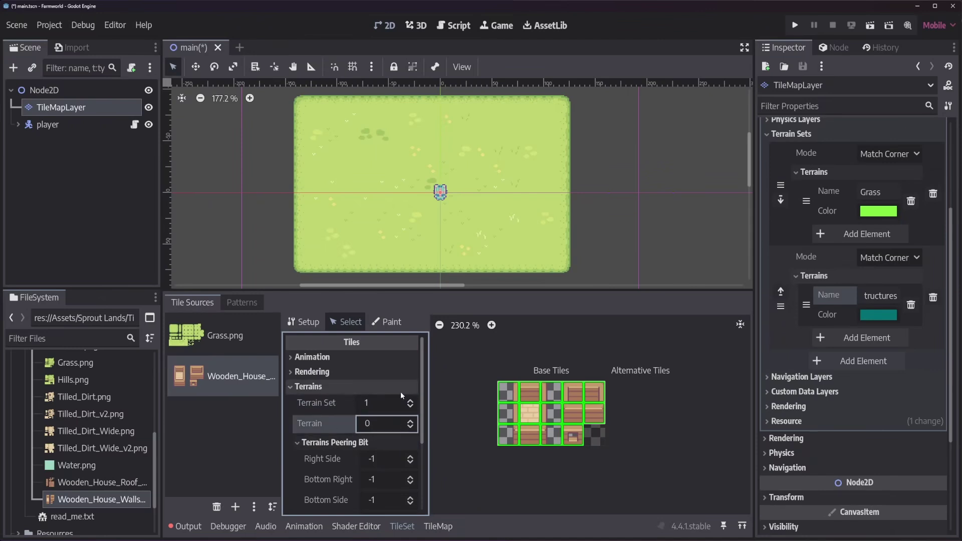
pyautogui.click(322, 387)
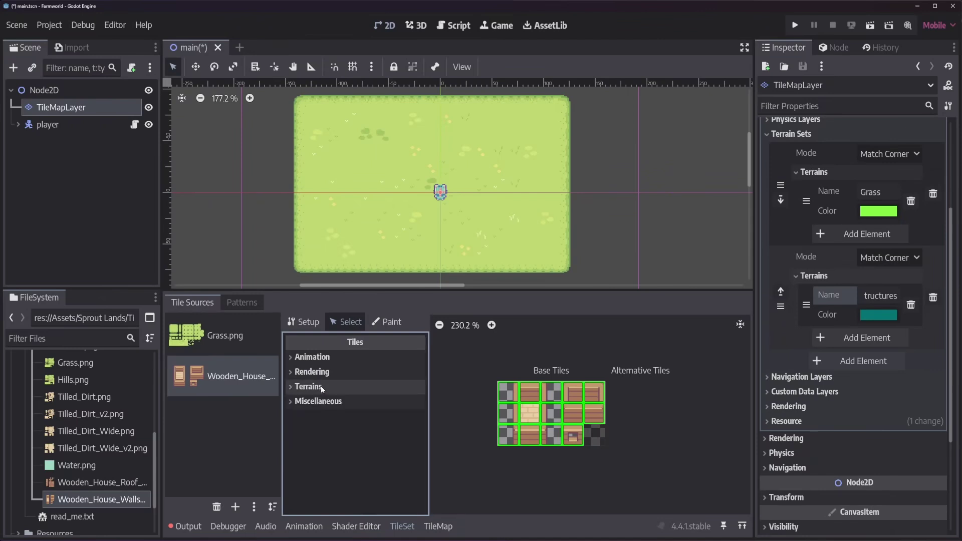
# Step: Paint the Structures terrain of Terrain Set 1 onto the peering bits of the wooden house wall tiles
pyautogui.click(376, 324)
pyautogui.click(354, 361)
pyautogui.click(350, 376)
pyautogui.click(391, 423)
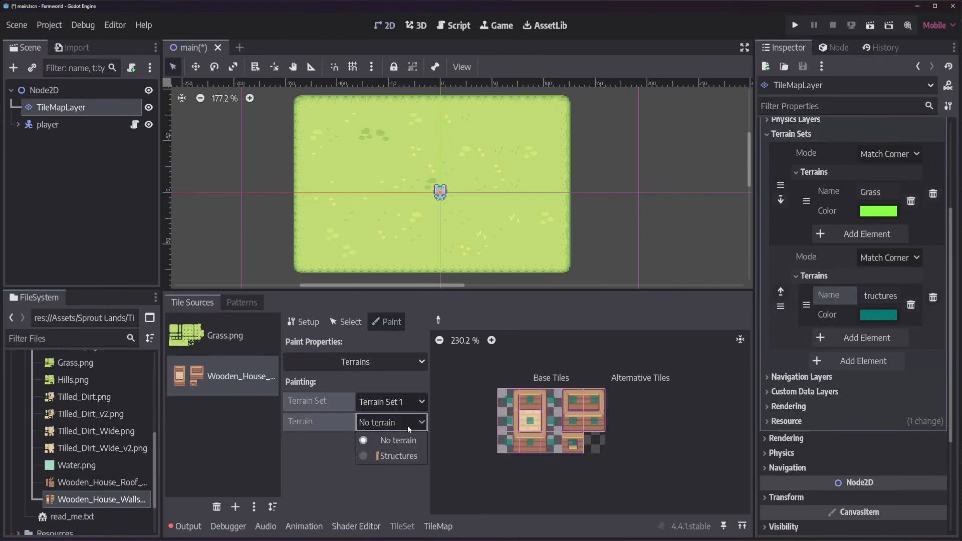
pyautogui.click(393, 456)
pyautogui.scroll(5, 564, 417)
pyautogui.moveTo(563, 417)
pyautogui.mouseDown()
pyautogui.moveTo(496, 369)
pyautogui.moveTo(549, 448)
pyautogui.moveTo(481, 431)
pyautogui.moveTo(535, 419)
pyautogui.mouseUp()
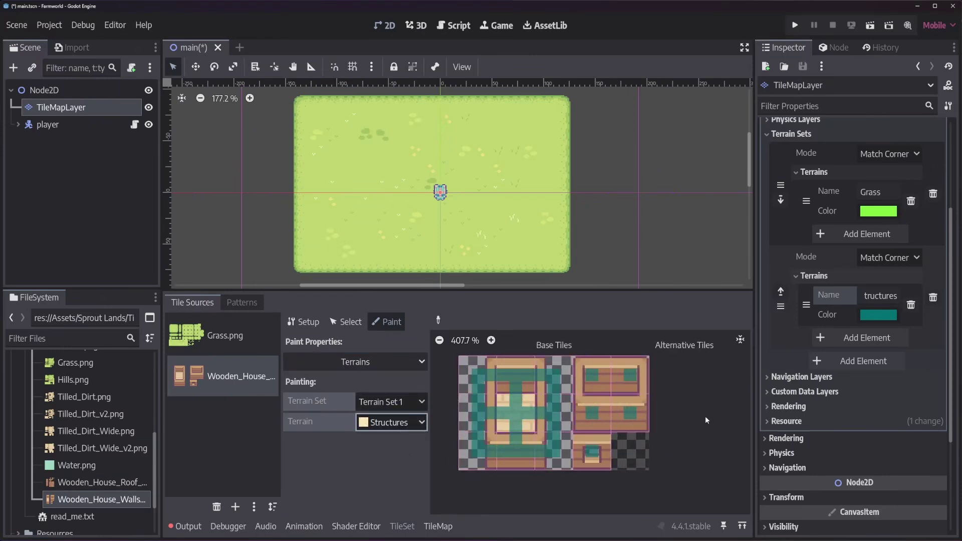
# Step: Paint a rectangular house with the Structures terrain on the existing grass layer, around the player
pyautogui.click(438, 526)
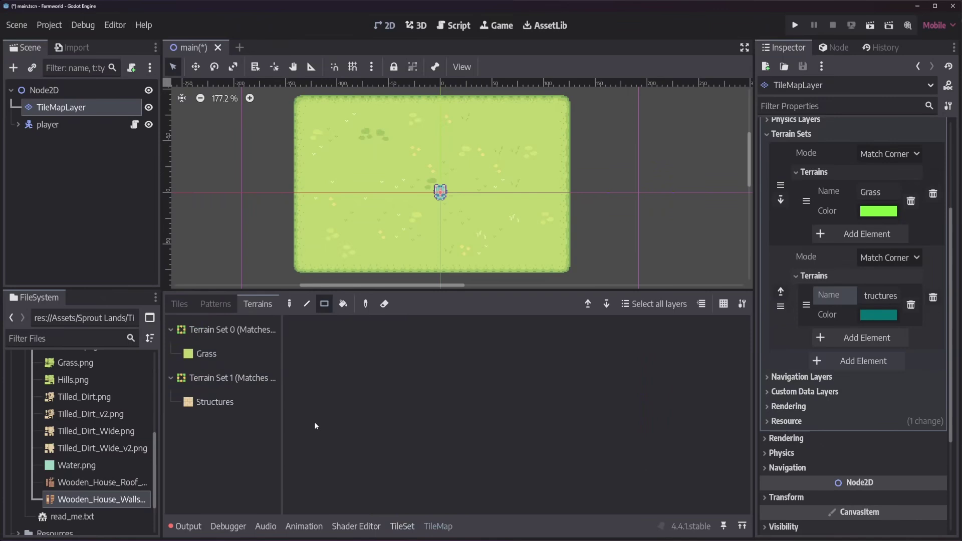
pyautogui.click(225, 405)
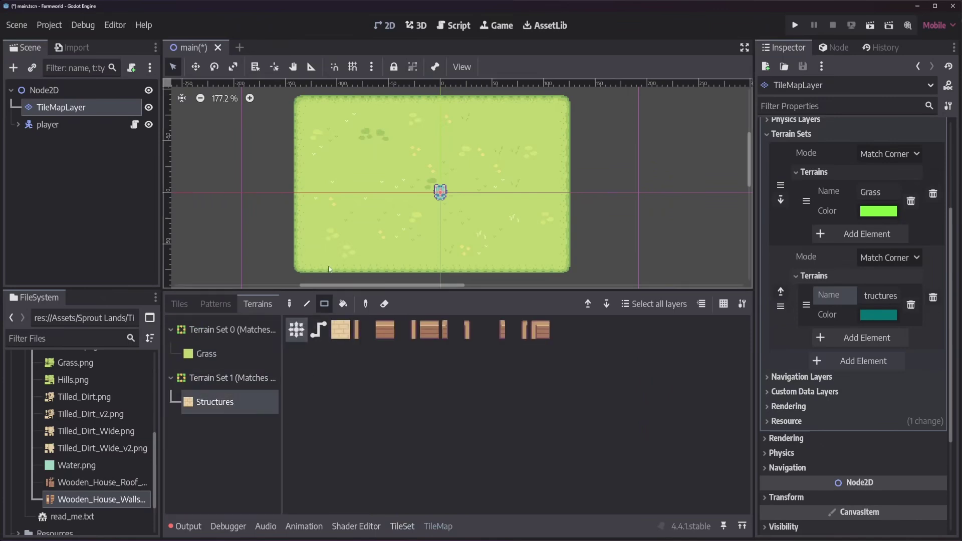
pyautogui.moveTo(362, 122); pyautogui.dragTo(525, 248)
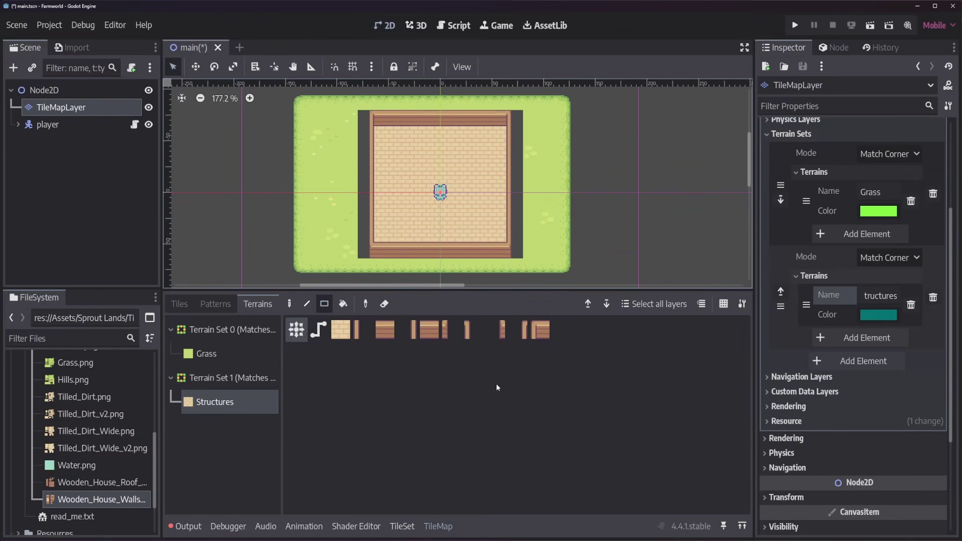
# Step: Show the Z Index paint property for the wooden house wall tiles
pyautogui.click(403, 527)
pyautogui.click(387, 363)
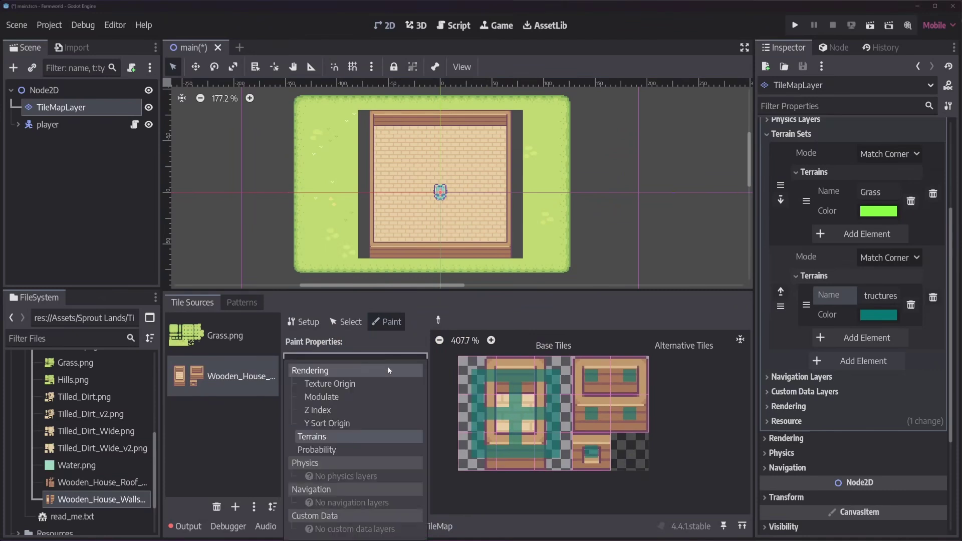
pyautogui.click(376, 412)
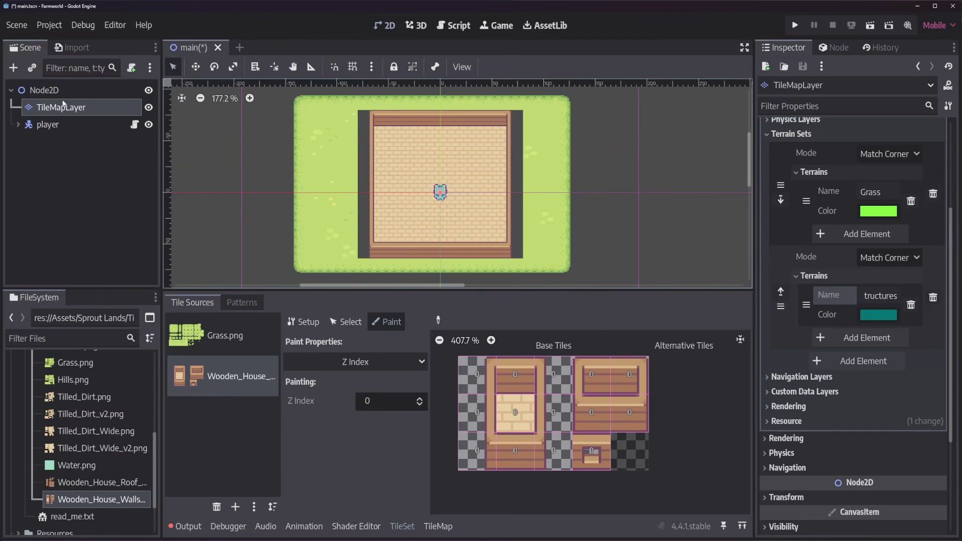
# Step: Add a second TileMapLayer node under Node2D and place it between the first tile map layer and the player
pyautogui.click(62, 92)
pyautogui.rightClick(61, 92)
pyautogui.click(95, 102)
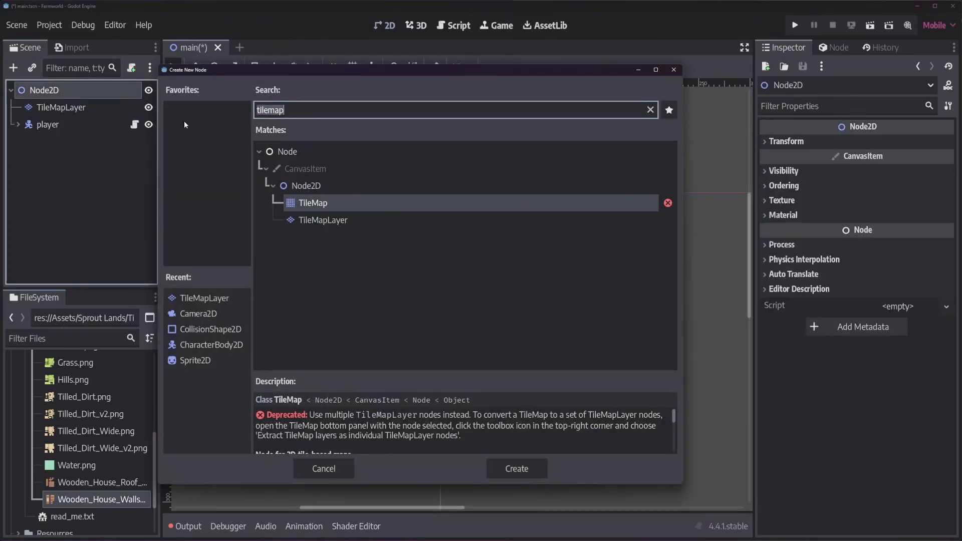
pyautogui.click(354, 221)
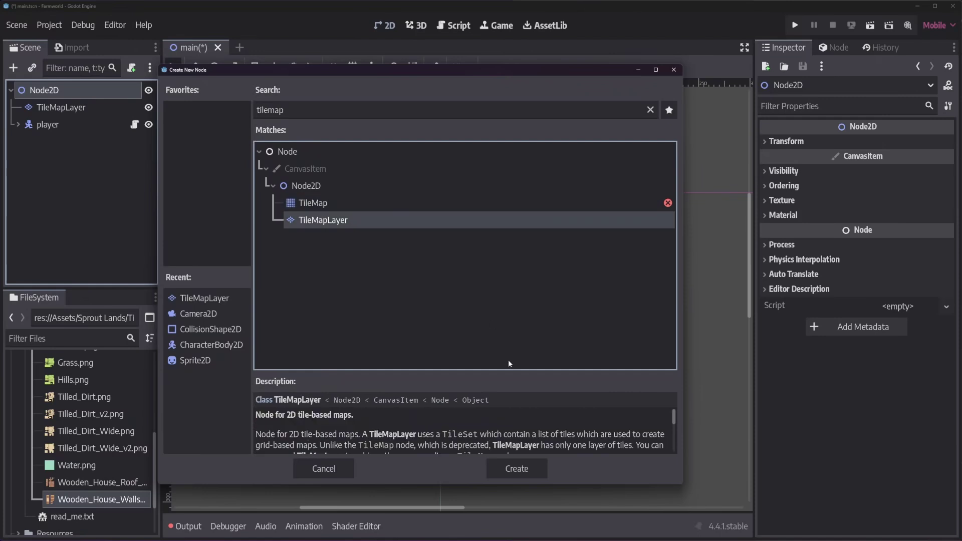
pyautogui.click(522, 467)
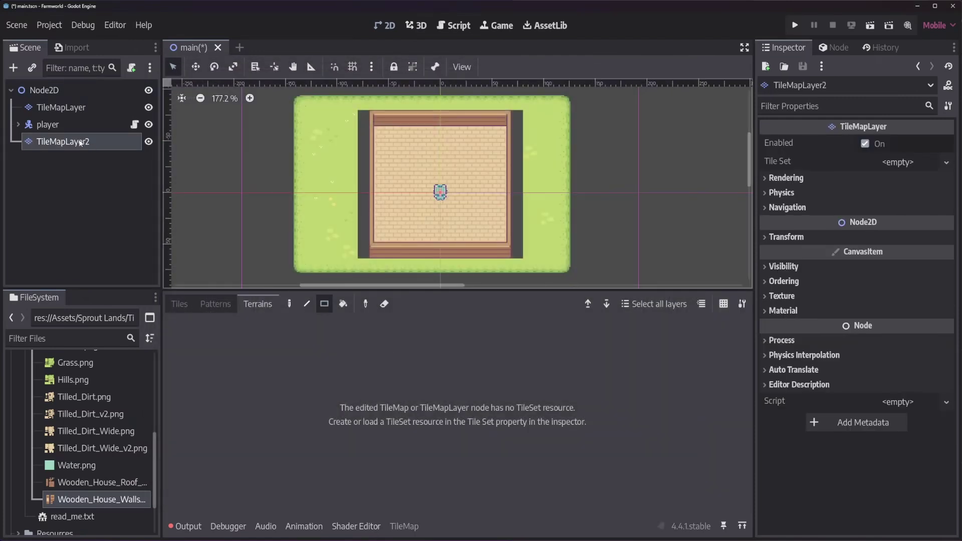
pyautogui.moveTo(80, 143); pyautogui.dragTo(72, 125)
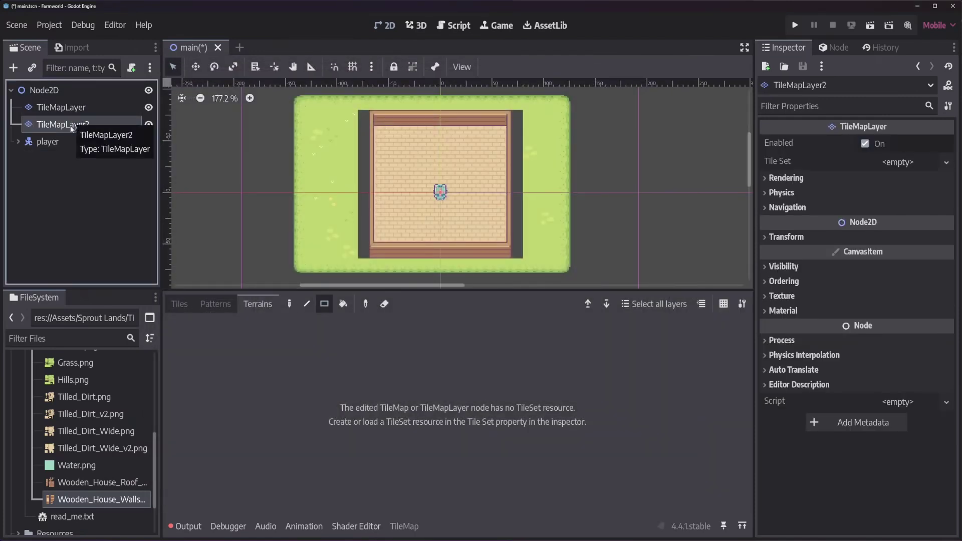
# Step: Rename the new tile map layer to structures and the original one to terrain
pyautogui.doubleClick(66, 124)
pyautogui.write('struc')
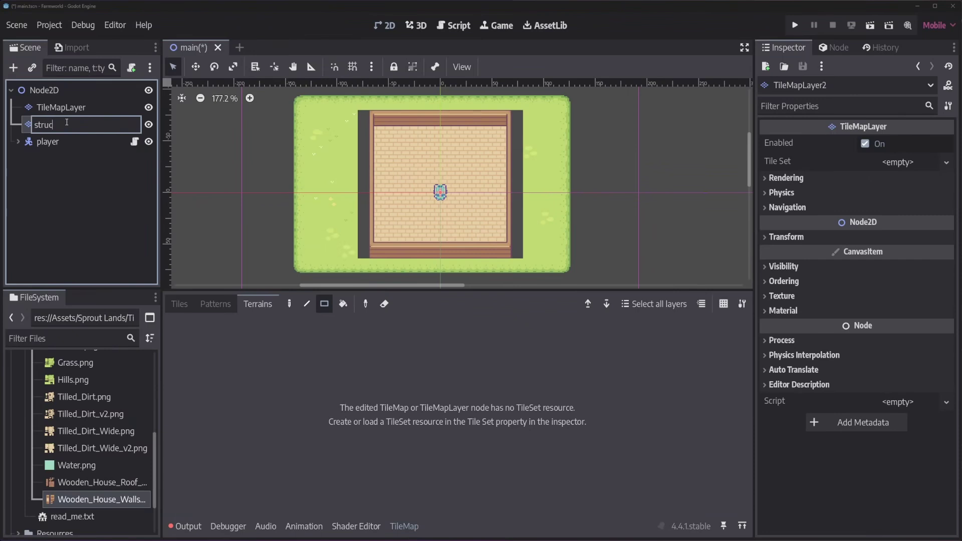
pyautogui.write('tures')
pyautogui.press('Return')
pyautogui.doubleClick(89, 108)
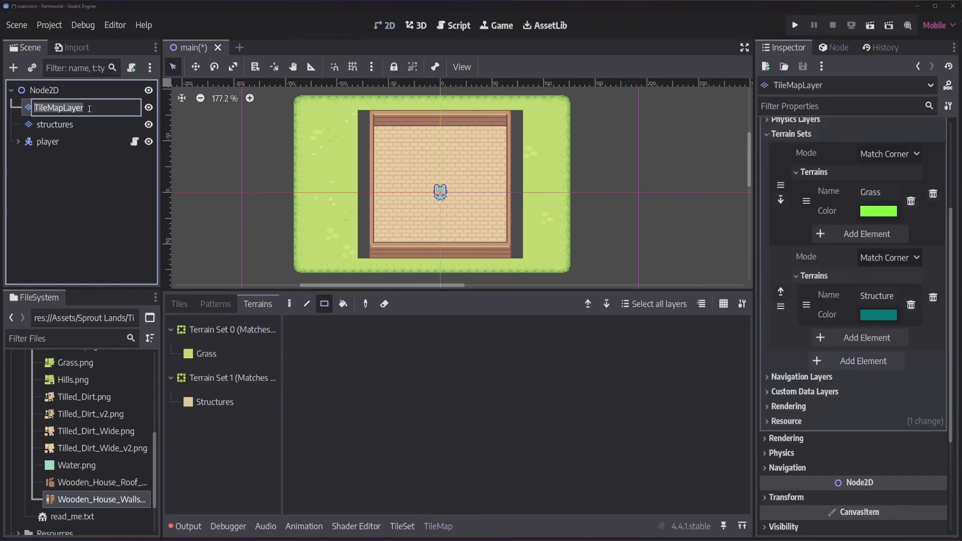
pyautogui.write('terrain')
pyautogui.press('Return')
# Step: Load terrain.tres from the Resources folder as the tile set of the structures layer
pyautogui.click(84, 125)
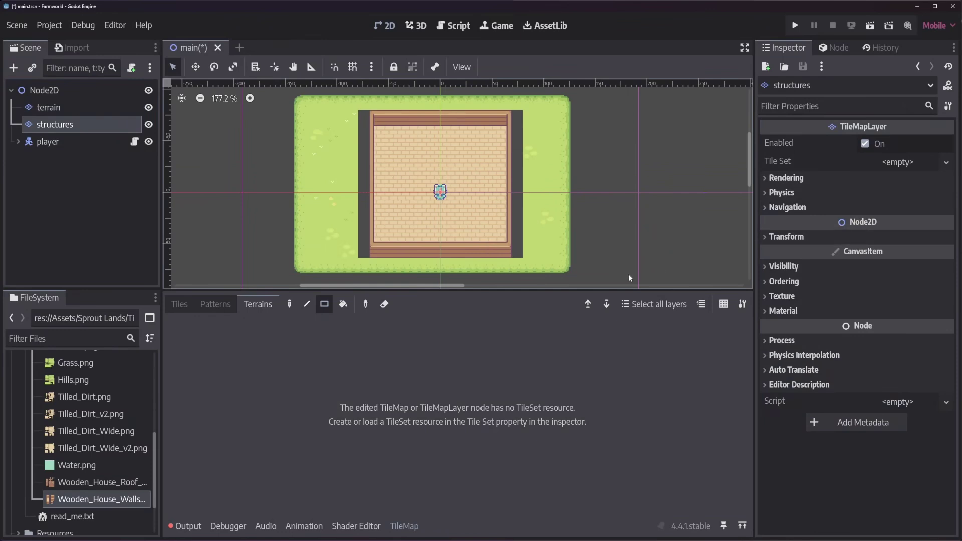
pyautogui.click(947, 162)
pyautogui.click(932, 217)
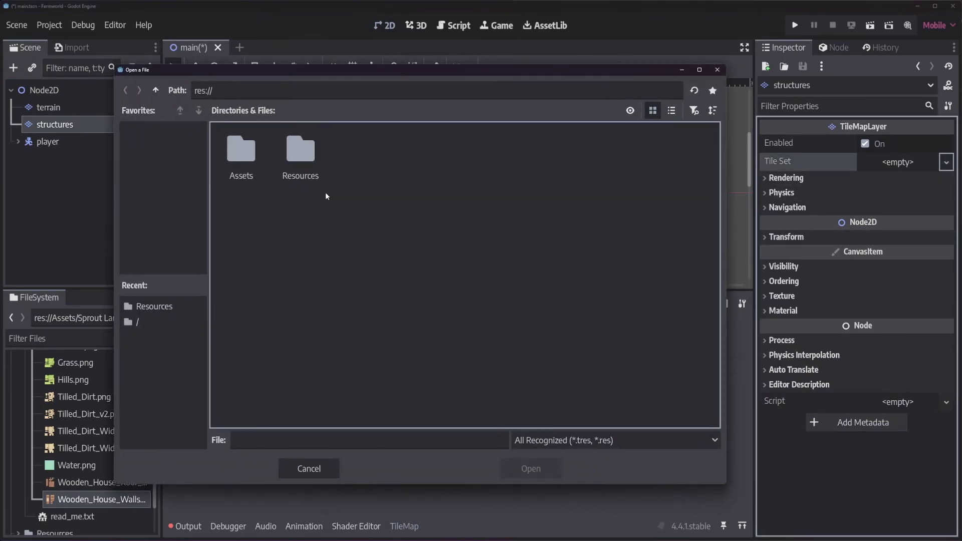
pyautogui.doubleClick(314, 160)
pyautogui.doubleClick(260, 158)
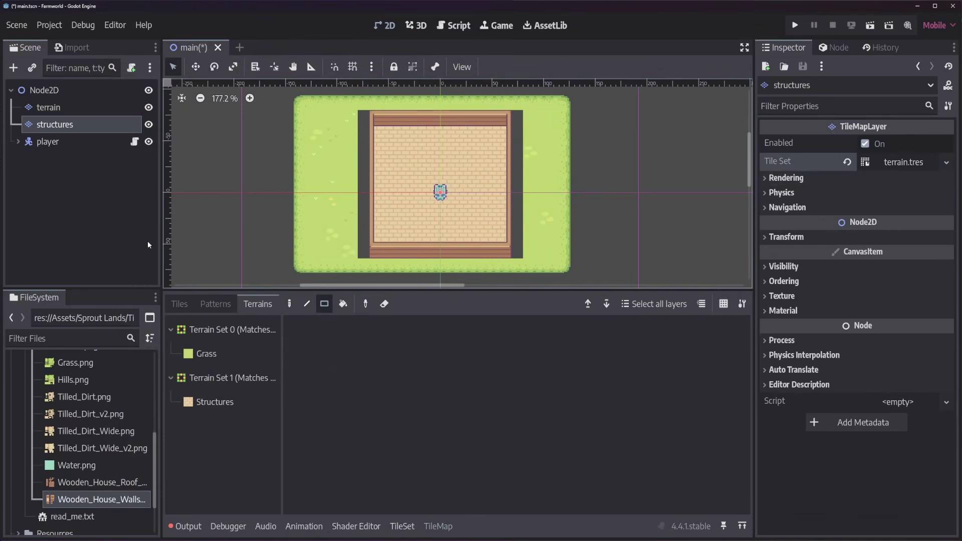
# Step: Repaint the whole rectangular field with the Grass terrain on the terrain layer, covering the house
pyautogui.click(102, 108)
pyautogui.click(235, 356)
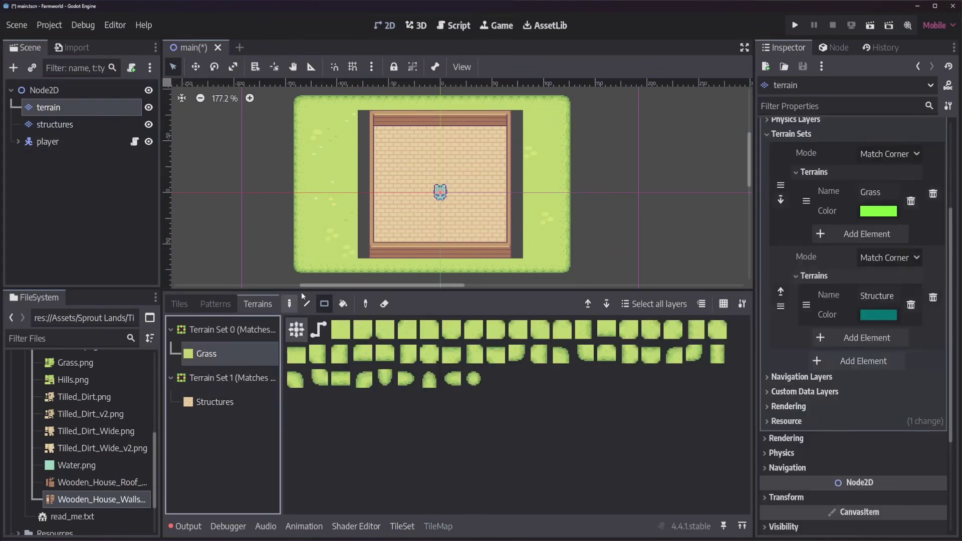
pyautogui.moveTo(298, 102)
pyautogui.mouseDown()
pyautogui.moveTo(543, 245)
pyautogui.moveTo(570, 274)
pyautogui.mouseUp()
# Step: Paint a rectangular house with the Structures terrain on the structures layer, around the player
pyautogui.click(90, 125)
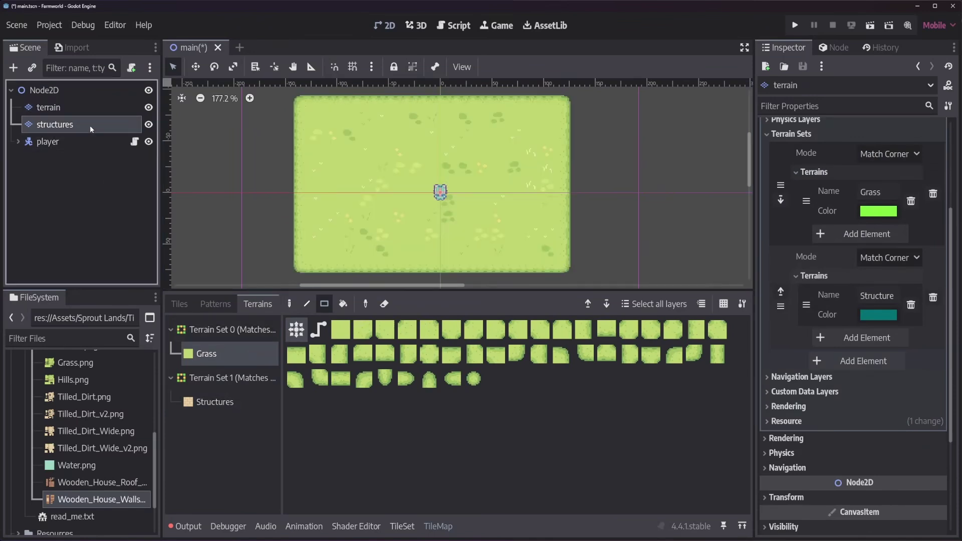
pyautogui.click(226, 402)
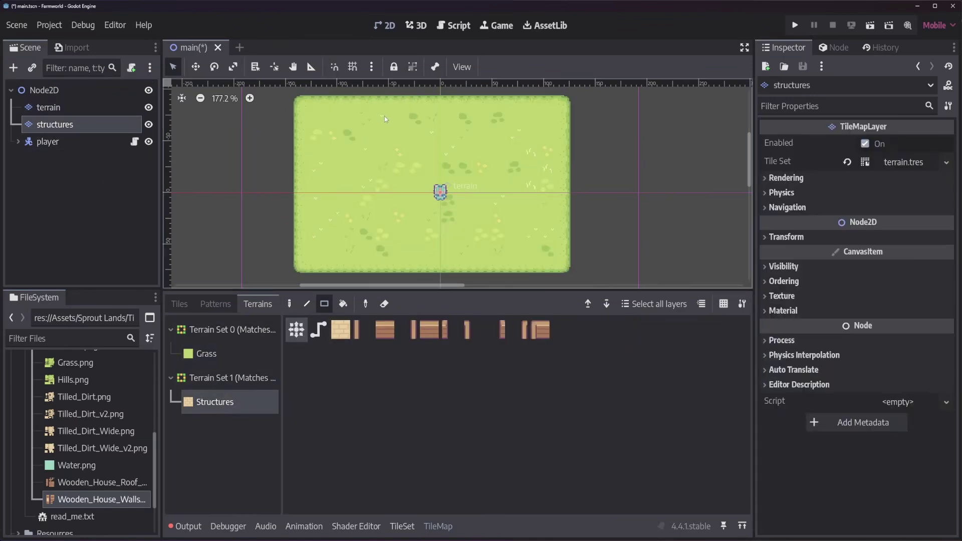
pyautogui.moveTo(360, 112)
pyautogui.mouseDown()
pyautogui.moveTo(443, 206)
pyautogui.moveTo(505, 249)
pyautogui.mouseUp()
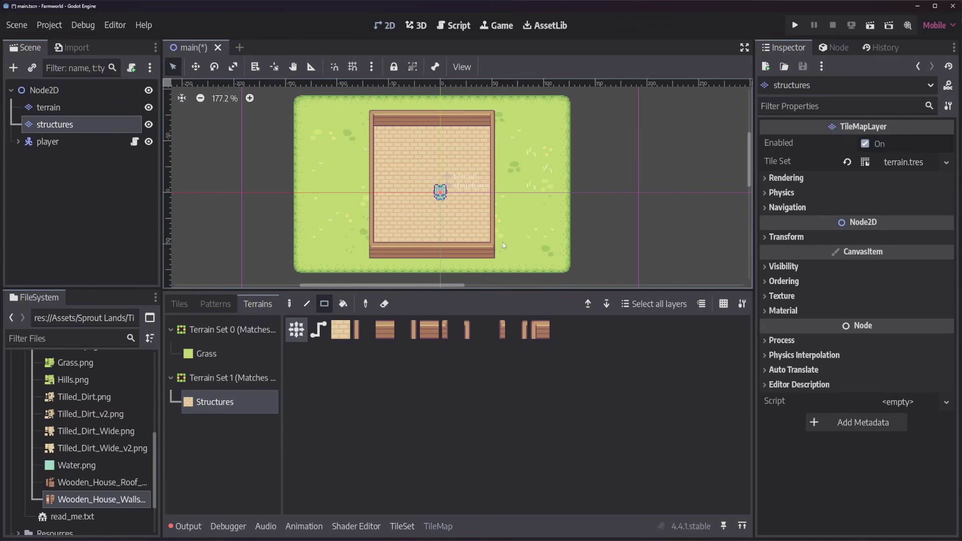
# Step: Run the project and walk the player around the grass and through the house to test the layers
pyautogui.click(793, 27)
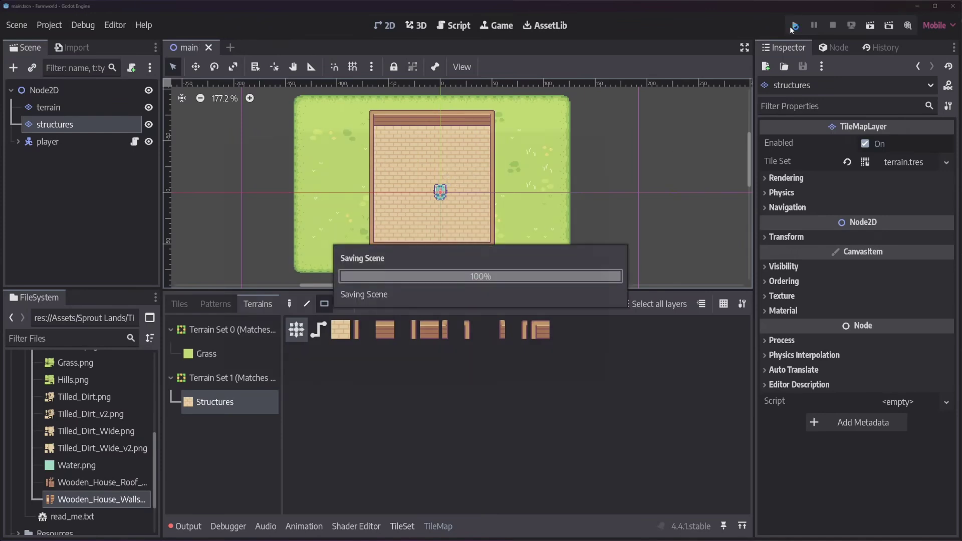
pyautogui.press('Up')
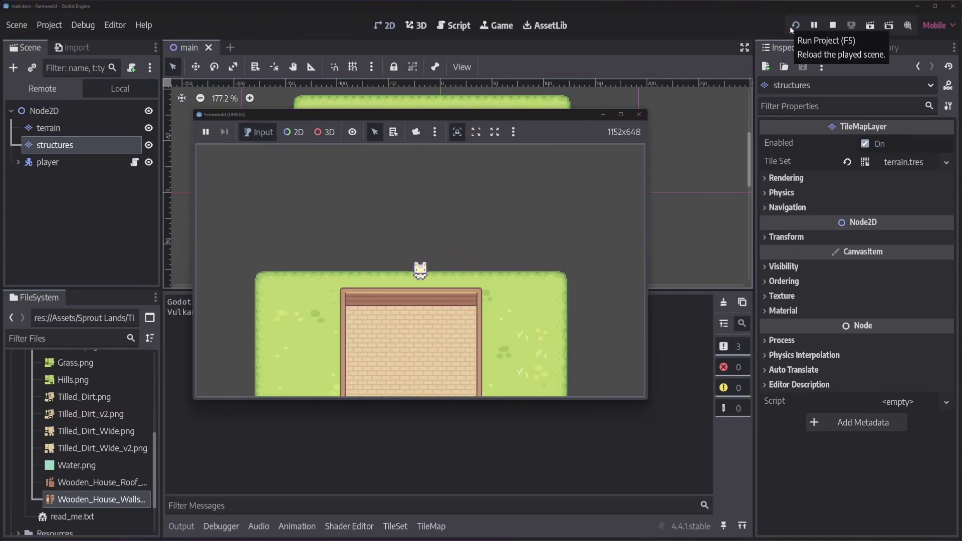
pyautogui.press('Down')
pyautogui.press('Left')
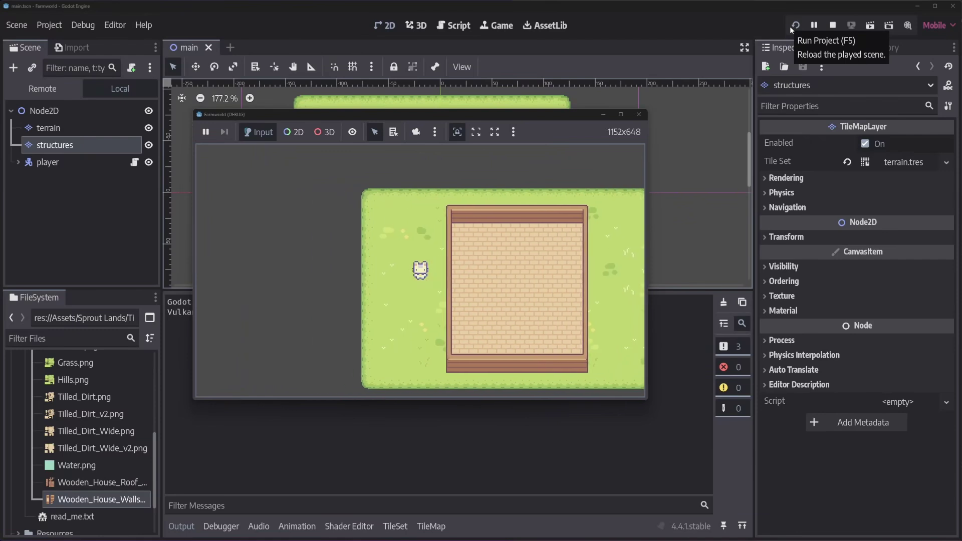
pyautogui.press('Right')
pyautogui.press('Right')
pyautogui.press('Left')
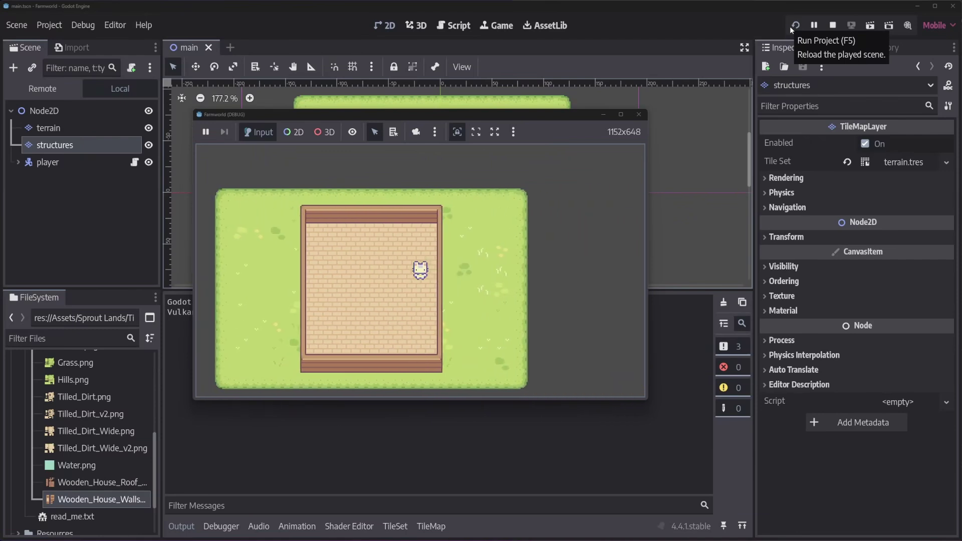
pyautogui.press('Down')
pyautogui.press('Up')
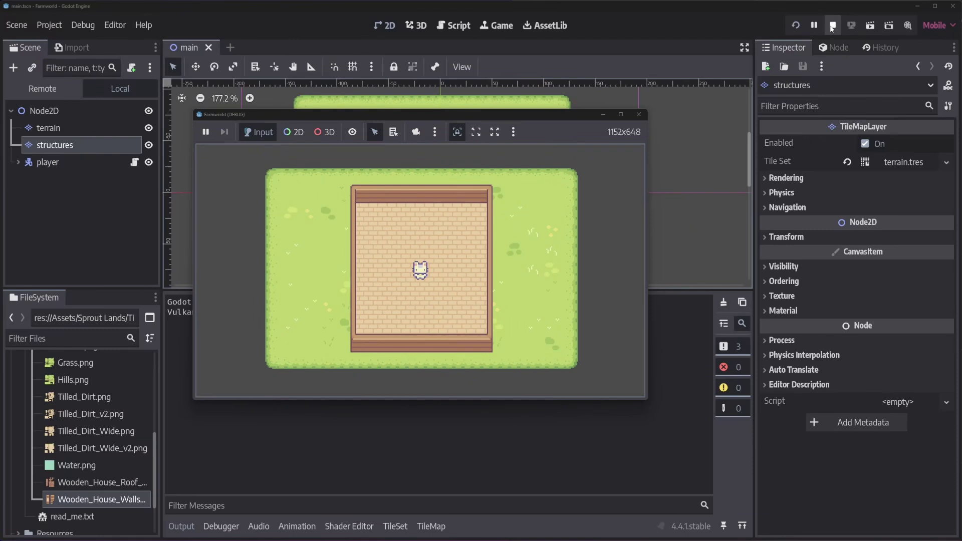
# Step: Stop the running project and look closely at the house around the player in the scene
pyautogui.click(831, 26)
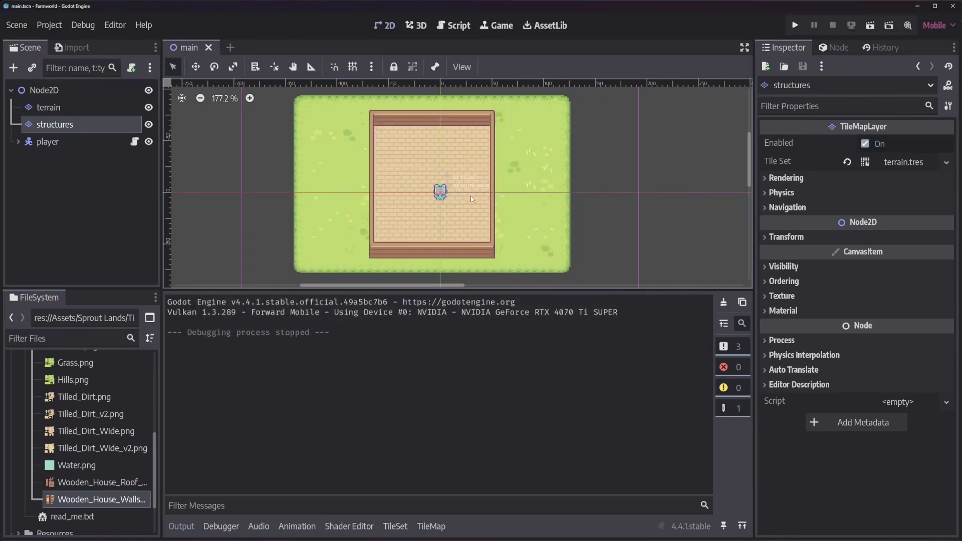
pyautogui.scroll(6, 471, 197)
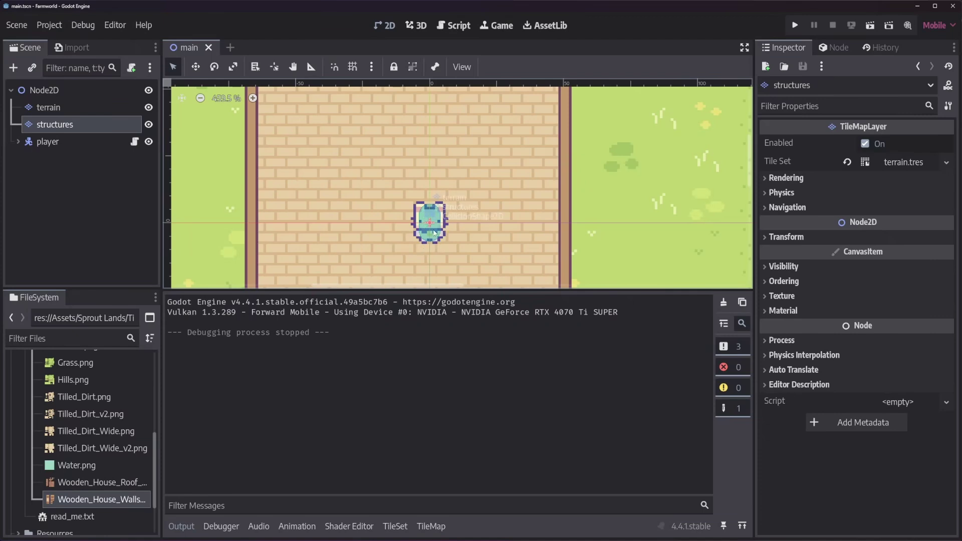
pyautogui.scroll(-6, 487, 221)
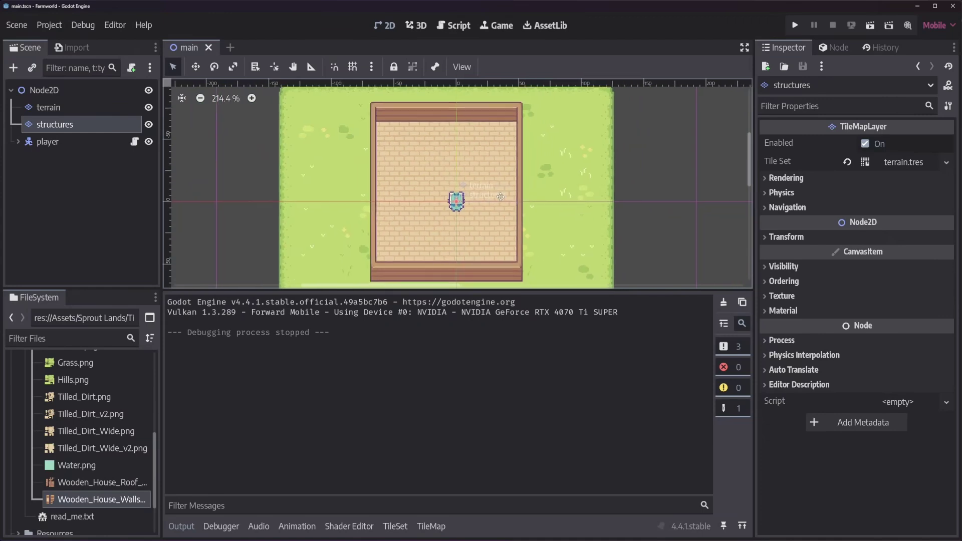
# Step: Add a physics layer to the terrain.tres tile set used by the structures layer
pyautogui.click(431, 526)
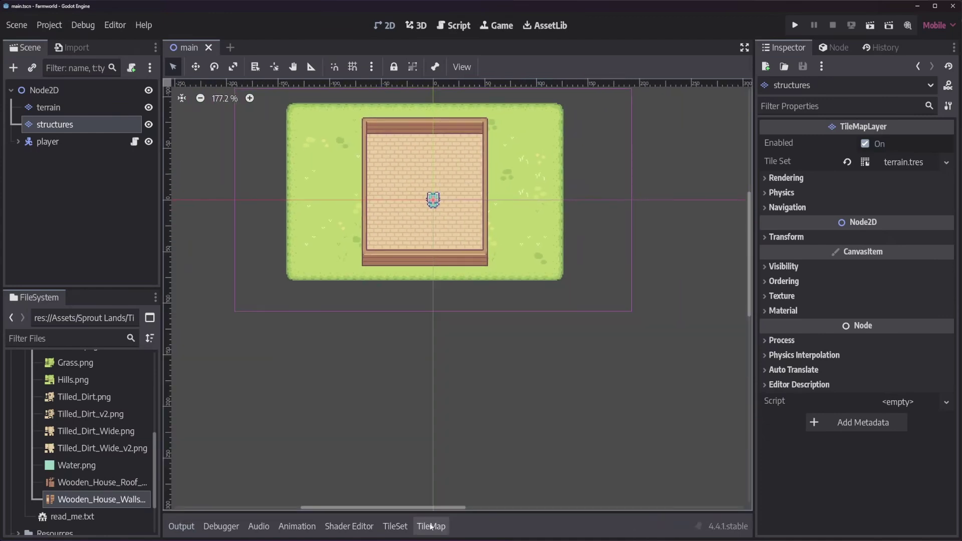
pyautogui.click(396, 526)
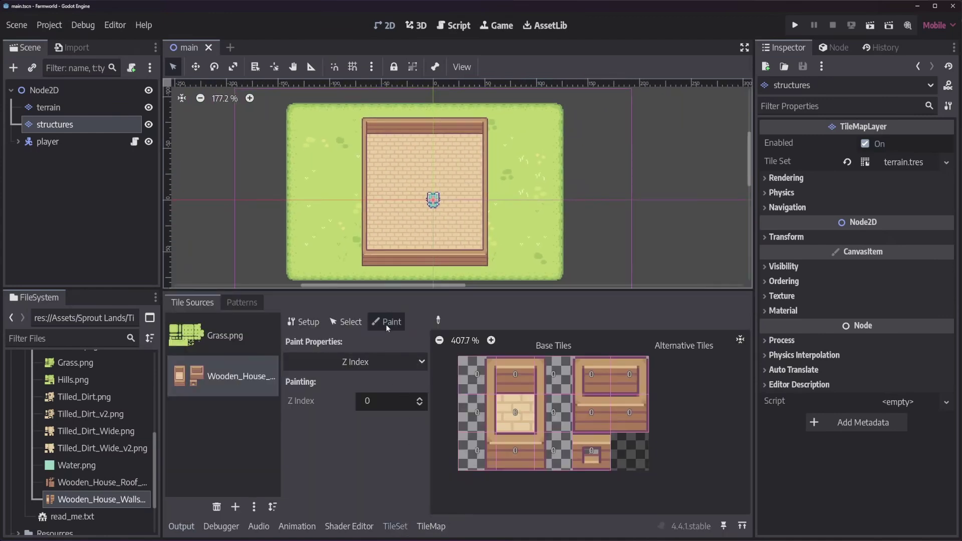
pyautogui.click(398, 362)
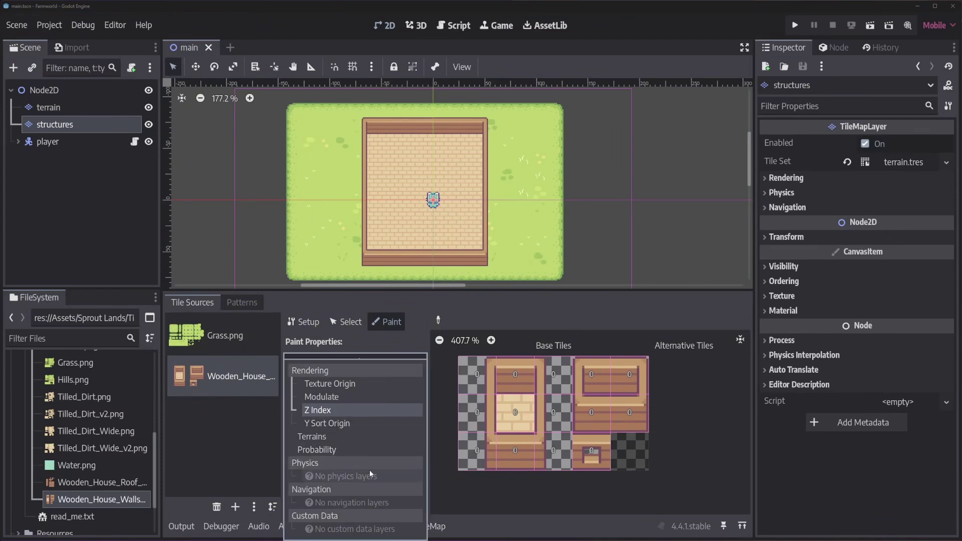
pyautogui.click(351, 410)
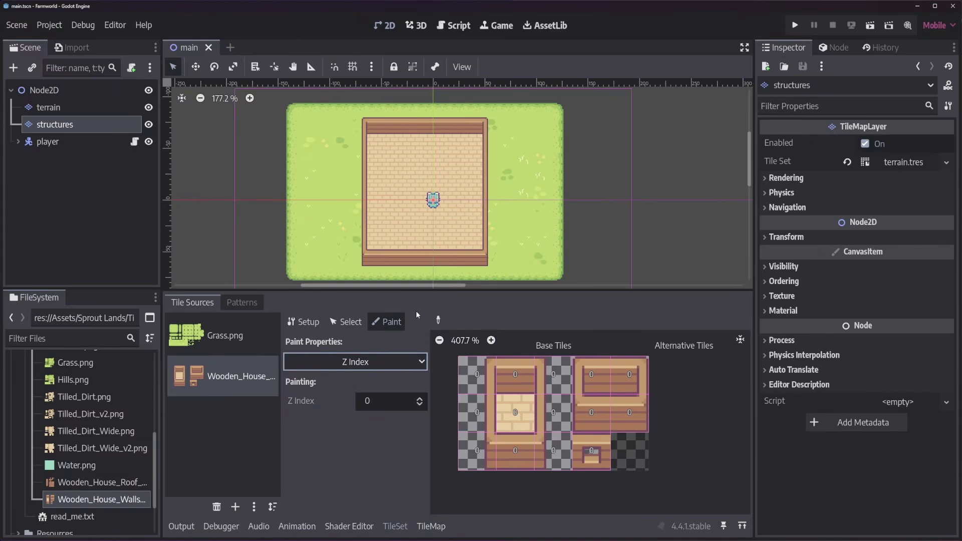
pyautogui.click(908, 163)
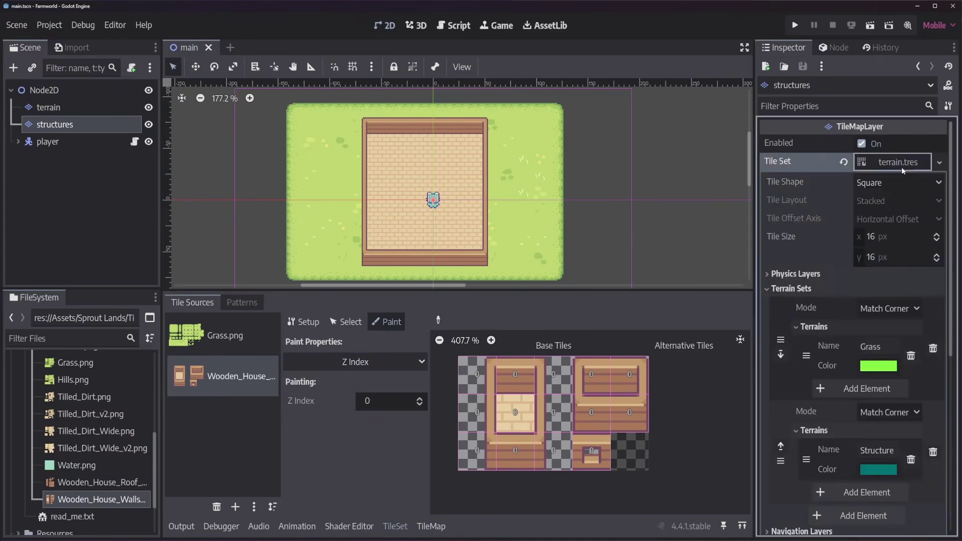
pyautogui.click(827, 288)
pyautogui.click(827, 274)
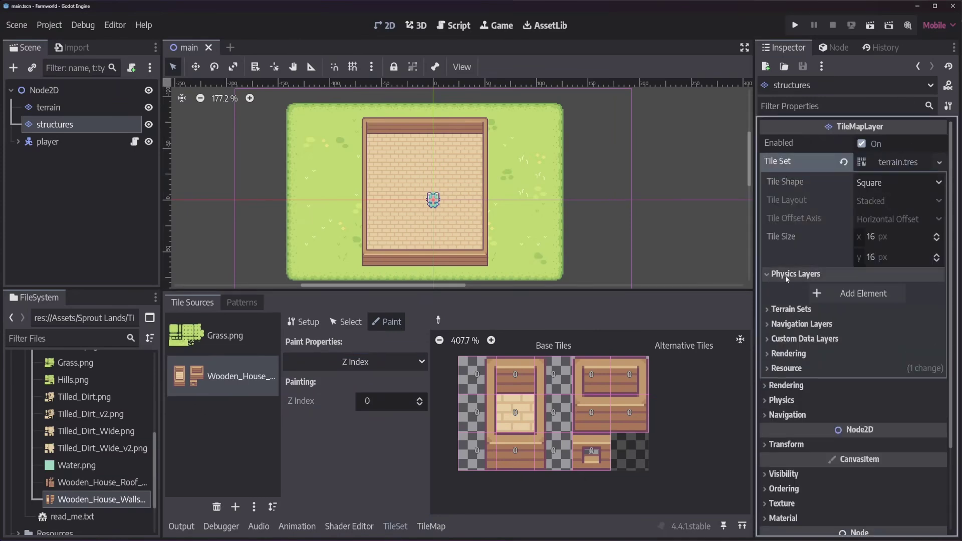
pyautogui.click(864, 295)
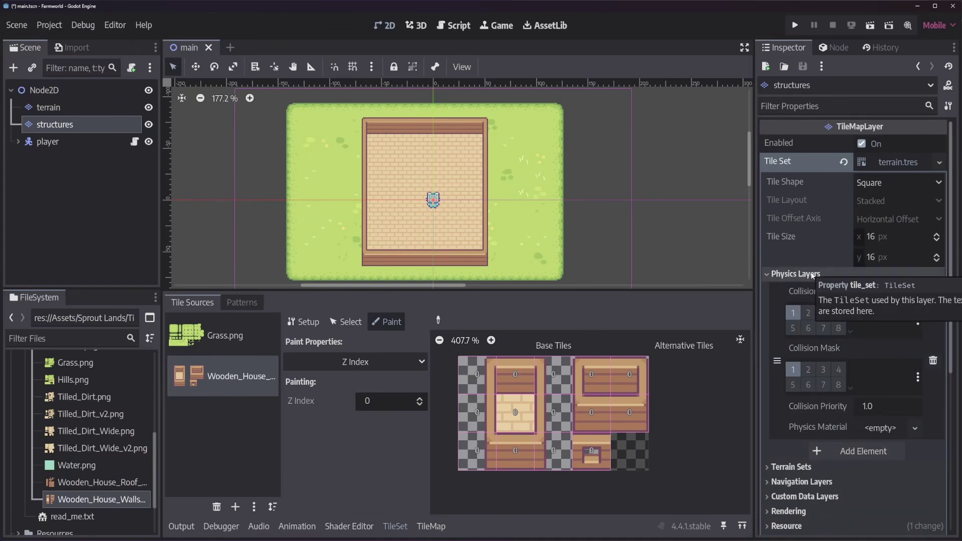
pyautogui.click(812, 274)
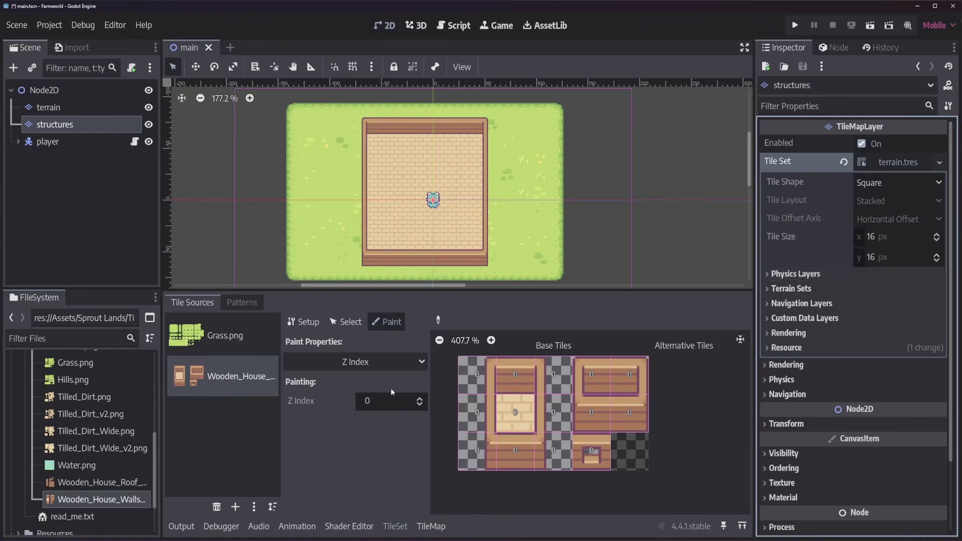
# Step: Set up painting of Physics Layer 0 with a narrow vertical collision strip along the tile's right edge, using Half-Pixel Snap
pyautogui.click(356, 362)
pyautogui.click(360, 475)
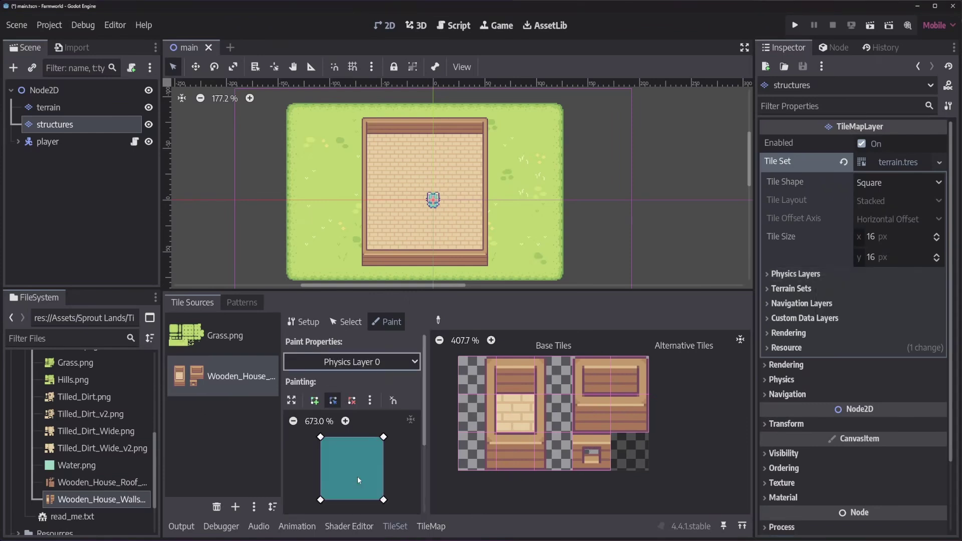
pyautogui.click(383, 446)
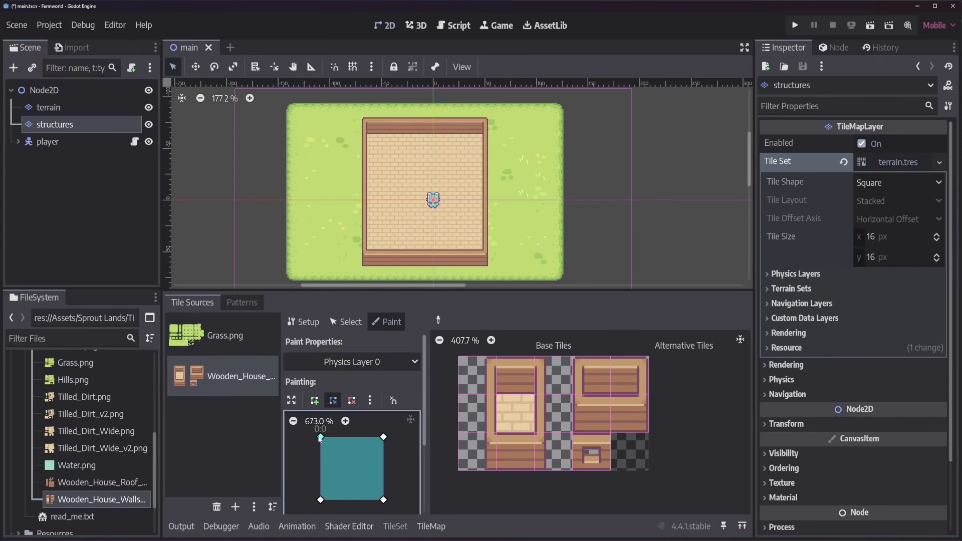
pyautogui.moveTo(321, 437); pyautogui.dragTo(366, 437)
pyautogui.moveTo(320, 499); pyautogui.dragTo(365, 500)
pyautogui.click(392, 402)
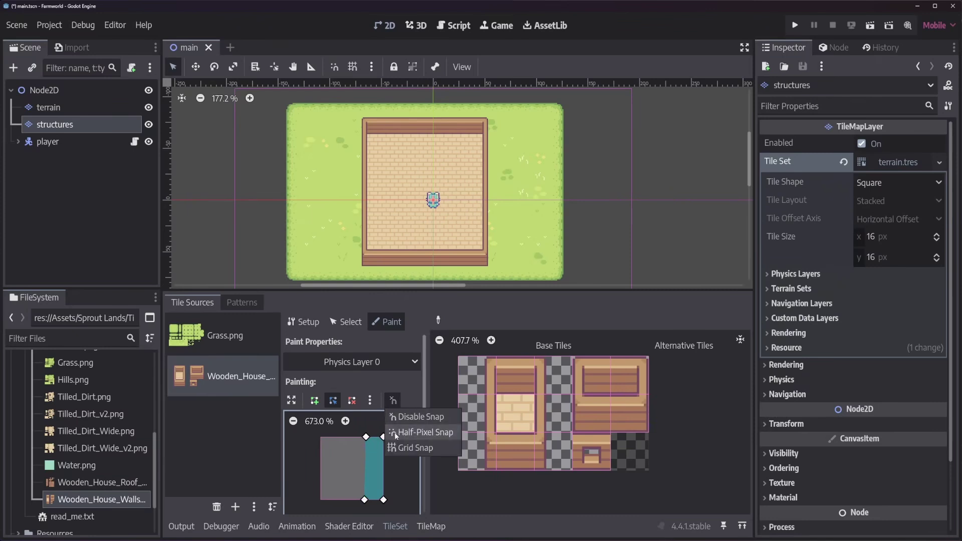
pyautogui.click(396, 433)
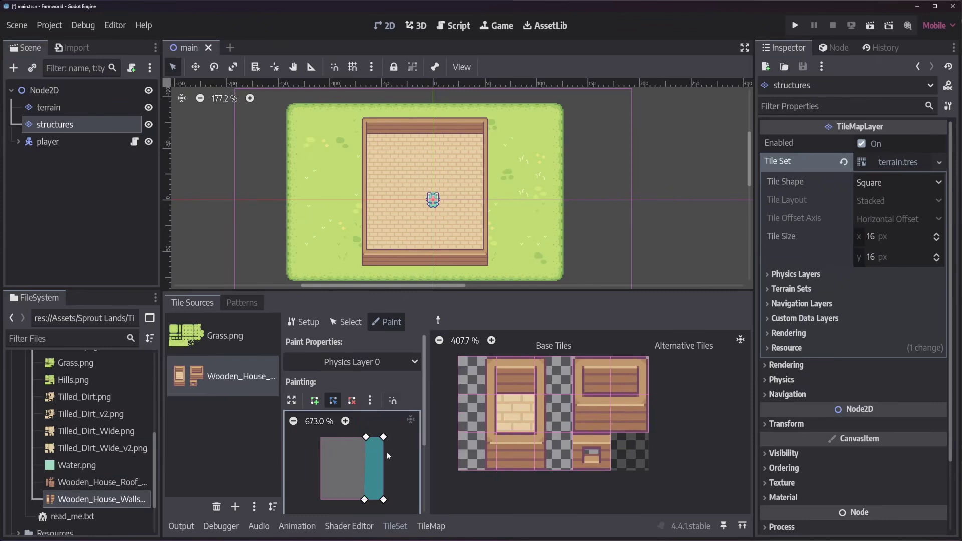
# Step: Fit the collision strip to the wall thickness and paint it on the three left wall tiles of the wooden house
pyautogui.click(484, 379)
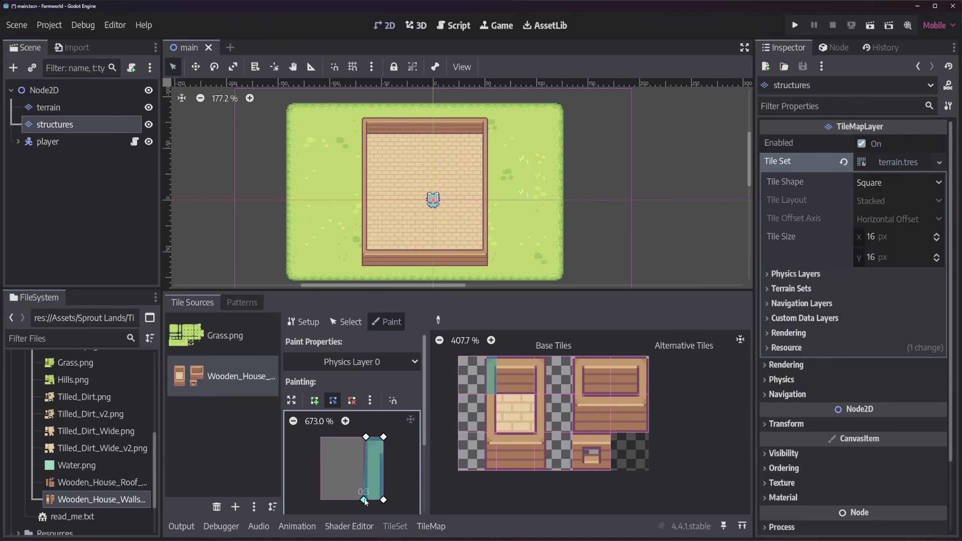
pyautogui.moveTo(366, 437); pyautogui.dragTo(364, 437)
pyautogui.click(481, 414)
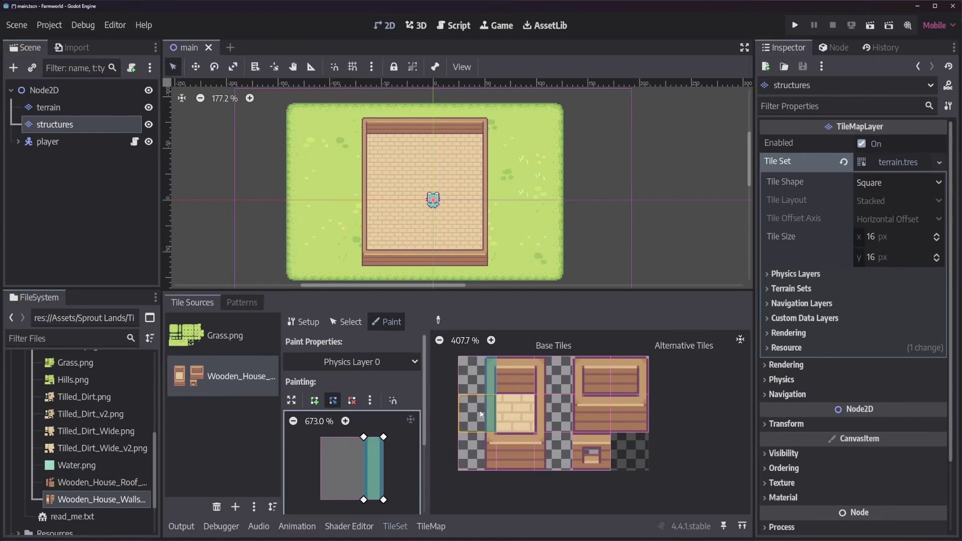
pyautogui.click(483, 446)
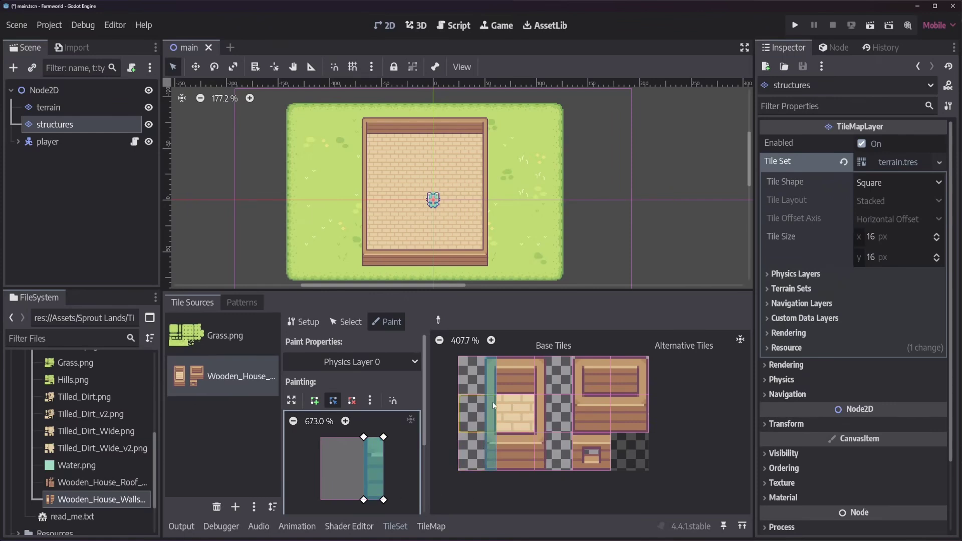
# Step: Paint full-tile collision on the top and bottom middle wall tiles, and a narrow left-edge strip on the three right wall tiles
pyautogui.click(519, 365)
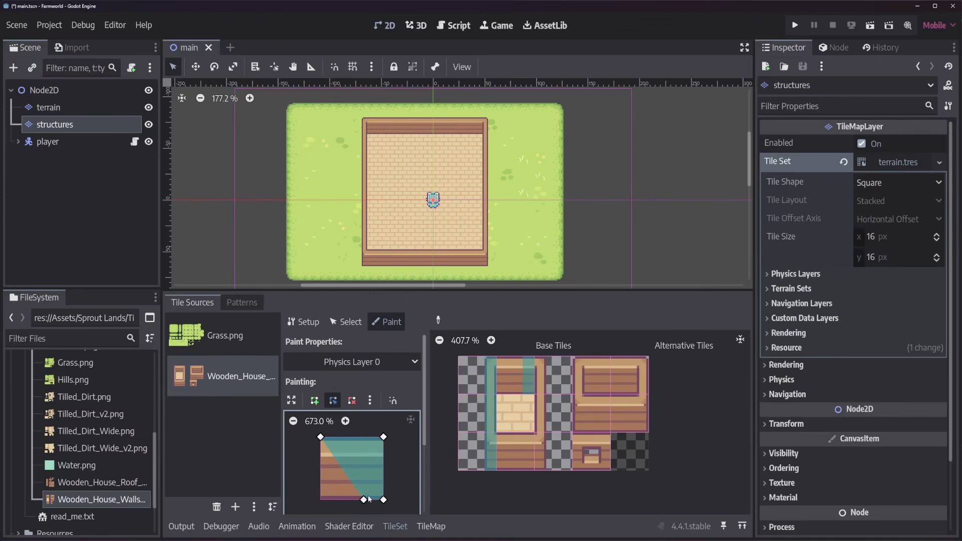
pyautogui.click(520, 446)
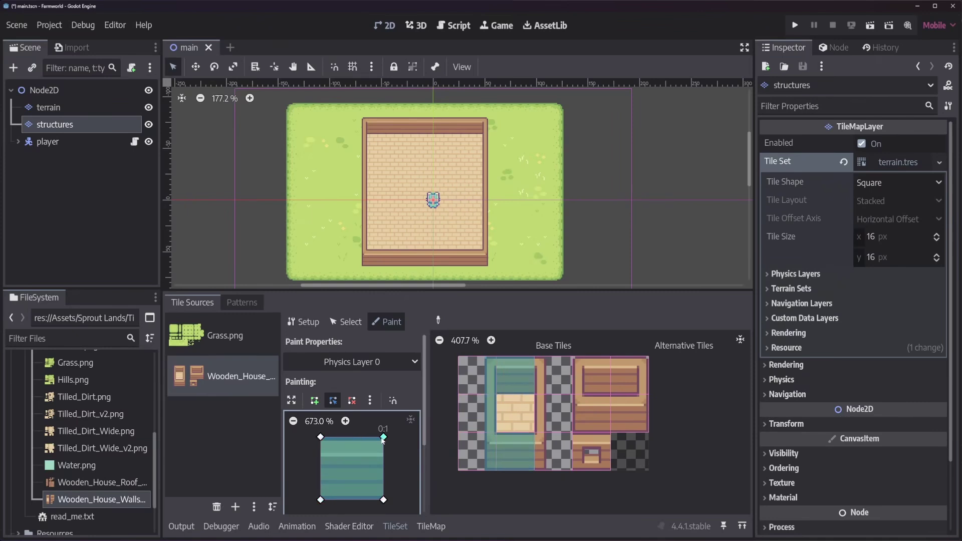
pyautogui.moveTo(383, 437); pyautogui.dragTo(338, 437)
pyautogui.moveTo(383, 500); pyautogui.dragTo(339, 500)
pyautogui.click(542, 457)
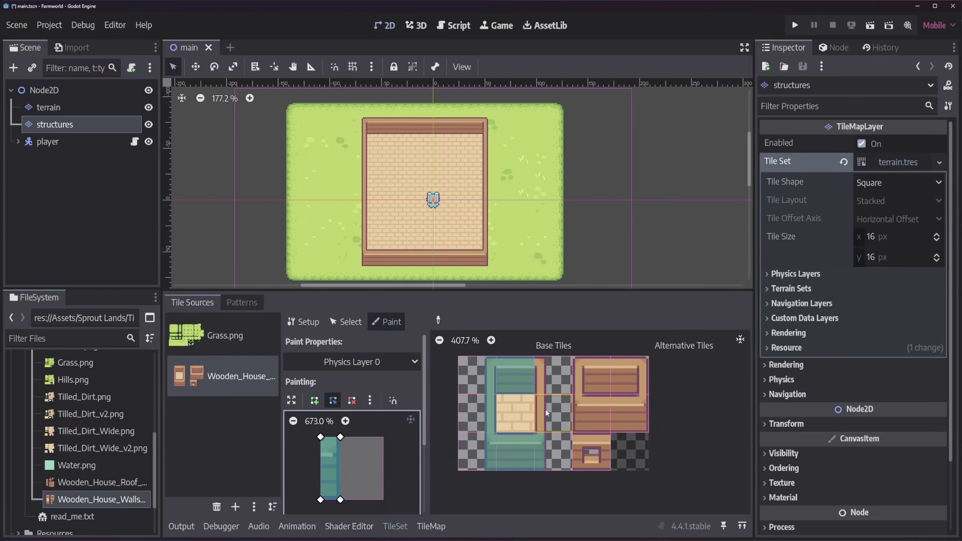
pyautogui.click(548, 373)
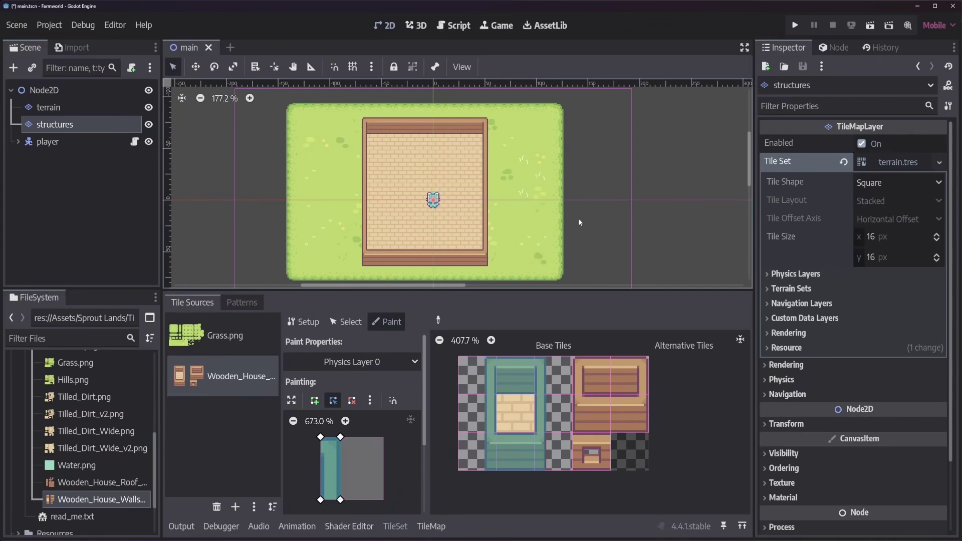
# Step: Save the scene, then run the project and walk the player against the house walls to test their collision
pyautogui.hotkey('ctrl', 's')
pyautogui.click(796, 25)
pyautogui.press('Down')
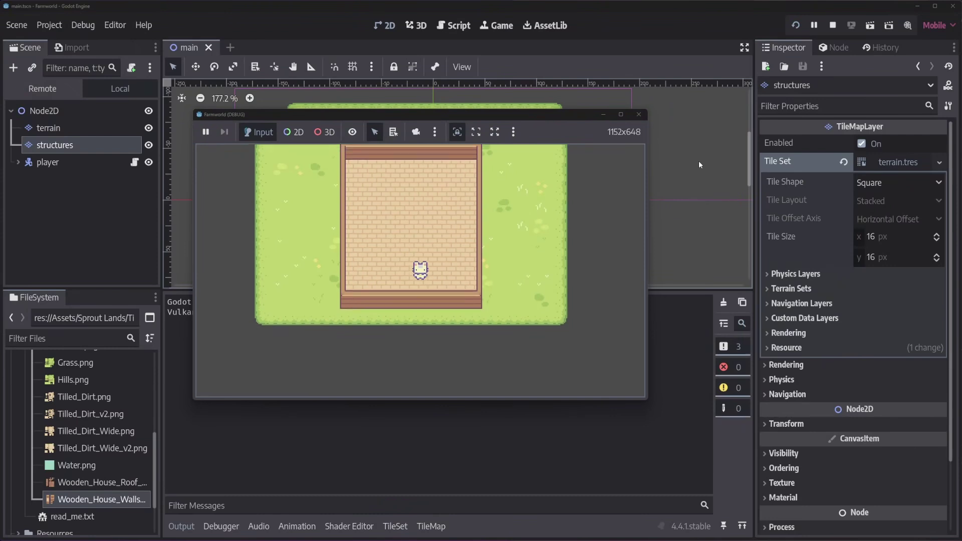
pyautogui.press('Left')
pyautogui.press('Up')
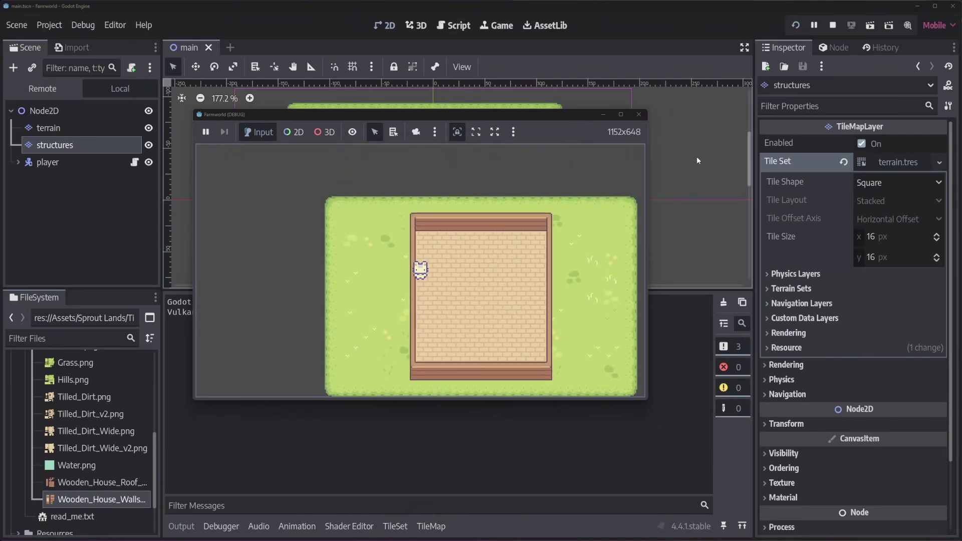
pyautogui.press('Right')
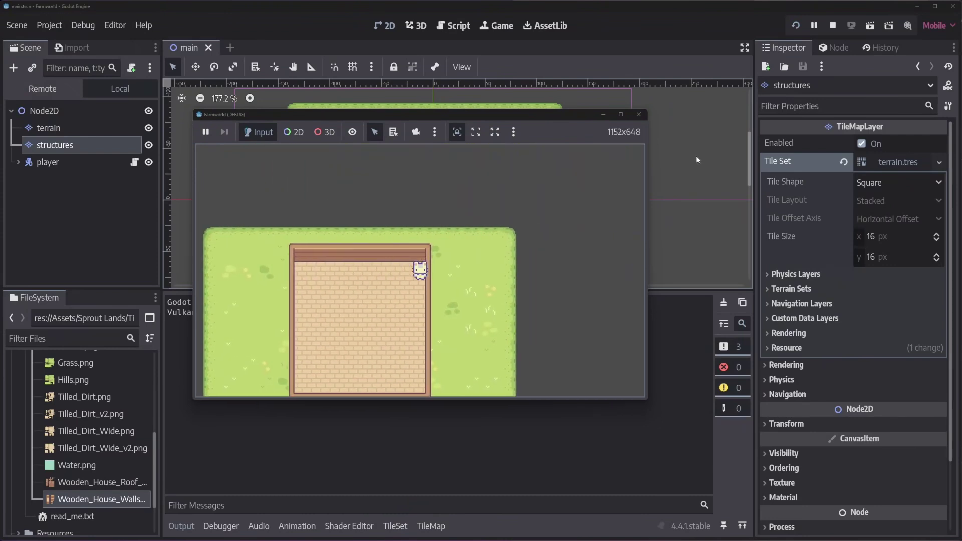
pyautogui.press('Down')
pyautogui.press('Left')
pyautogui.press('Left')
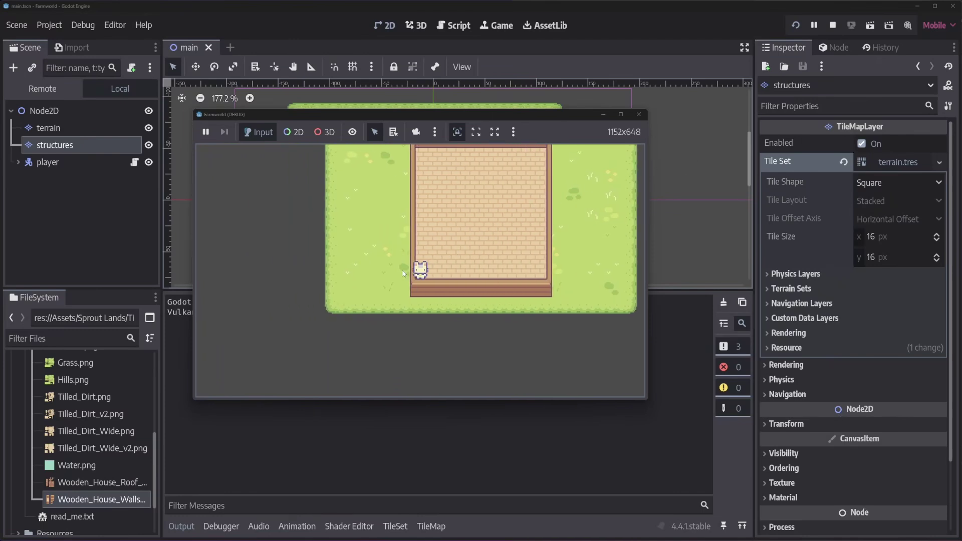
pyautogui.press('Up')
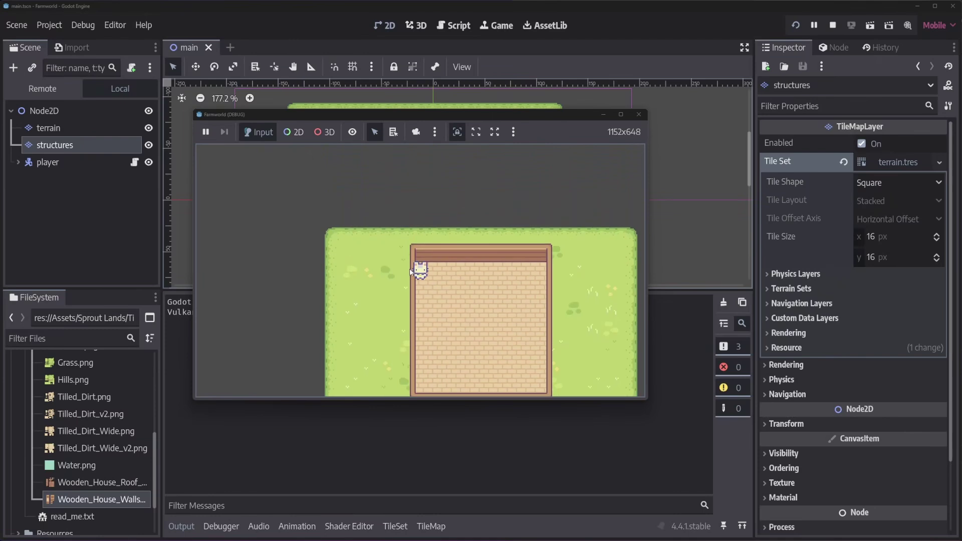
pyautogui.press('Right')
pyautogui.press('Left')
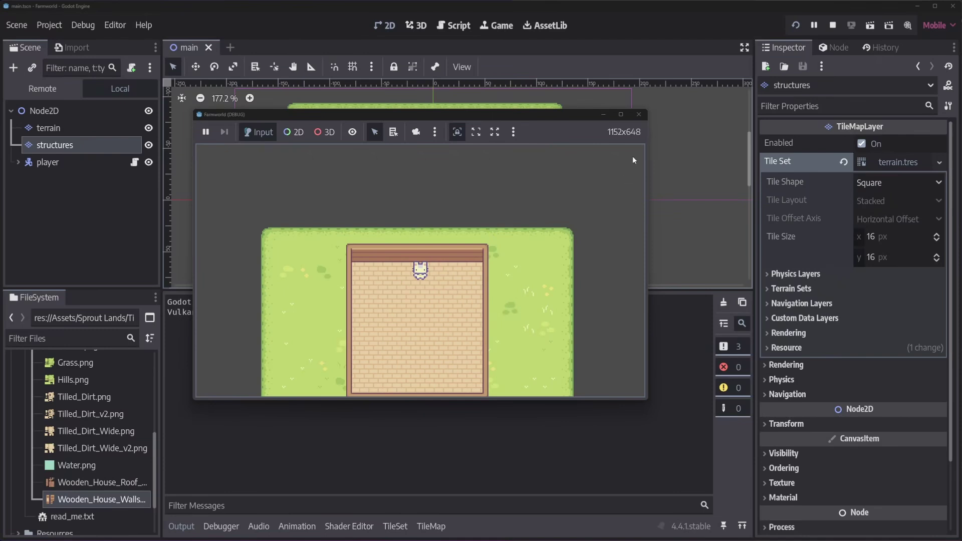
pyautogui.click(639, 115)
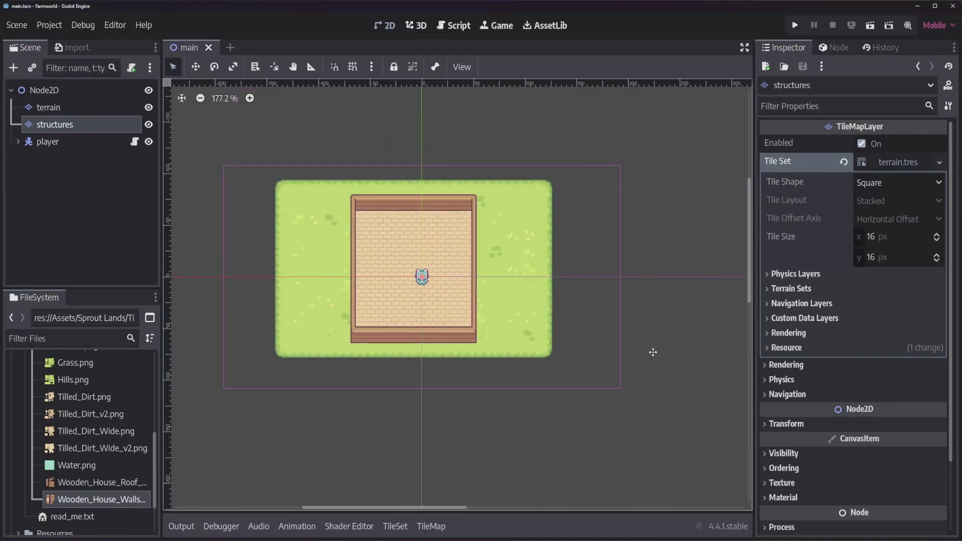
# Step: Clear the node selection and examine the Doors.png texture in the Tilesets folder
pyautogui.moveTo(653, 345); pyautogui.dragTo(661, 334, button='middle')
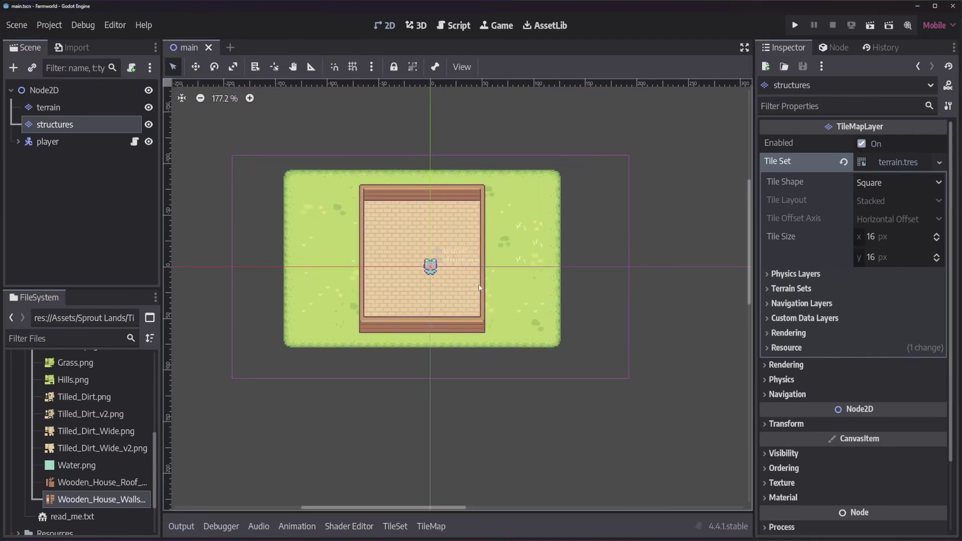
pyautogui.moveTo(437, 292); pyautogui.dragTo(483, 342, button='middle')
pyautogui.scroll(3, 437, 301)
pyautogui.click(705, 289)
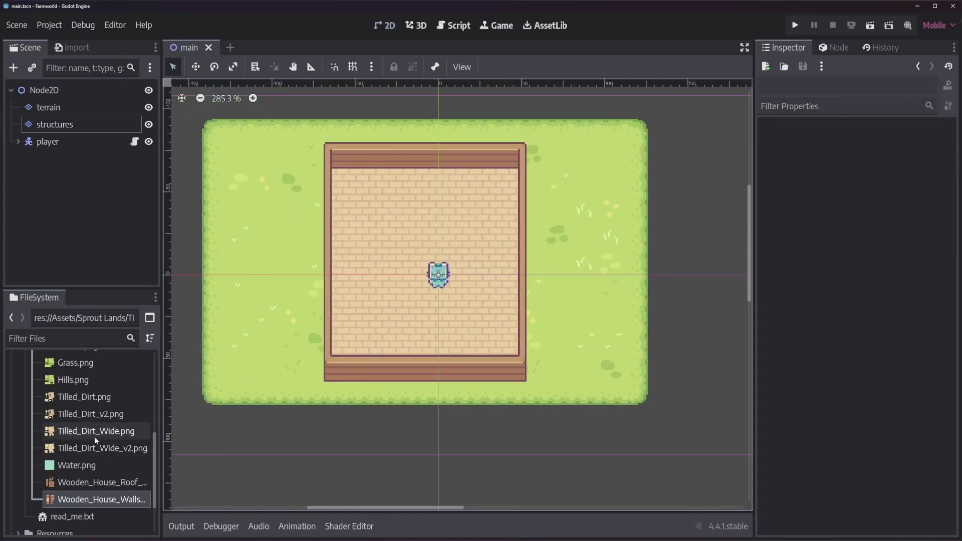
pyautogui.scroll(5, 94, 437)
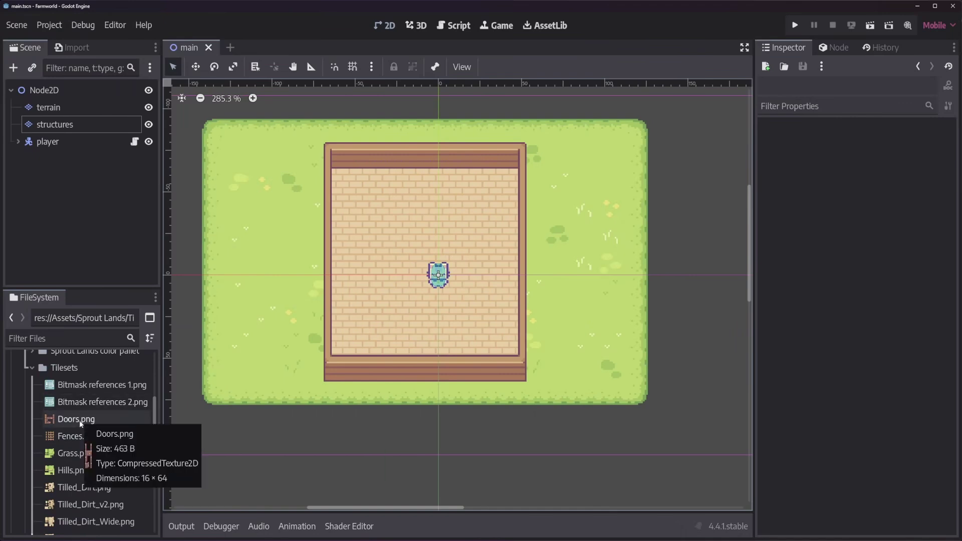
pyautogui.click(76, 420)
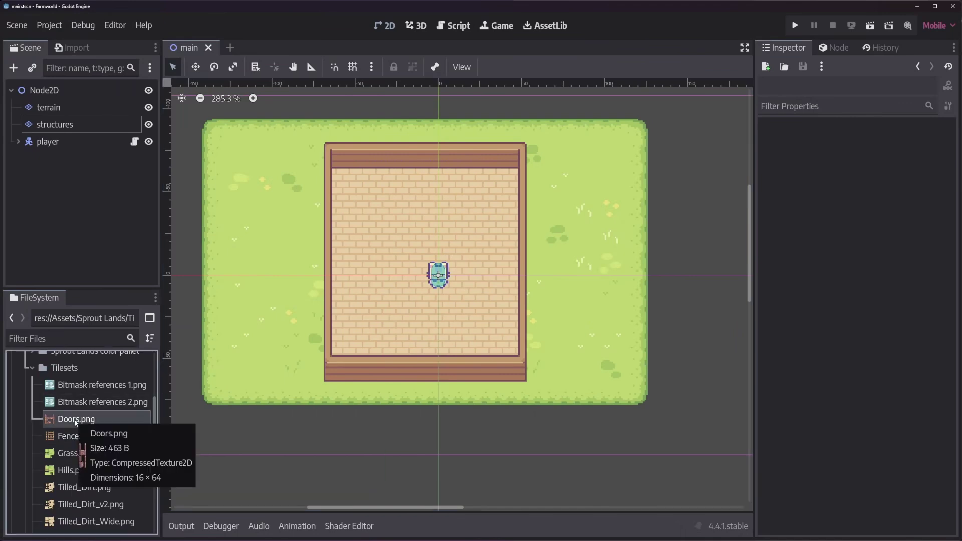
pyautogui.scroll(1, 72, 415)
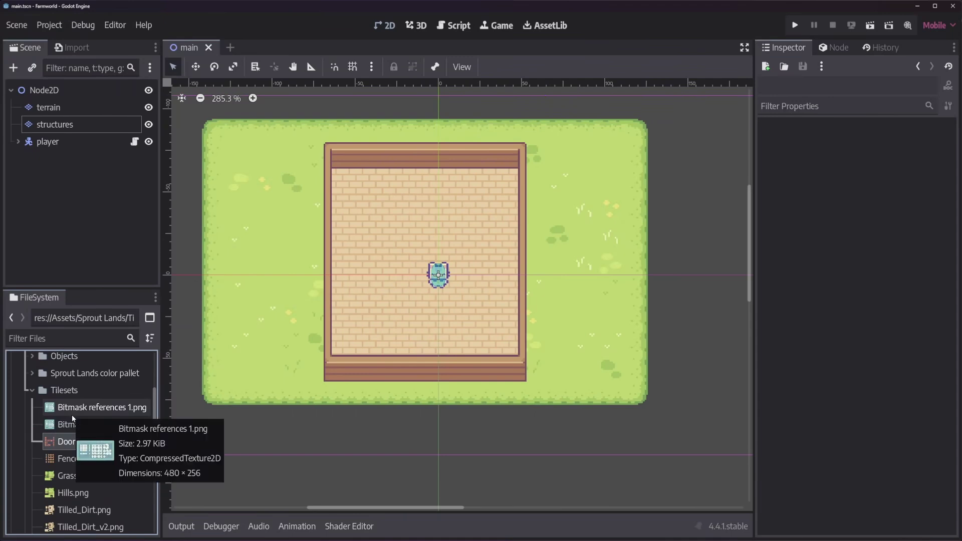
pyautogui.scroll(-1, 71, 415)
# Step: Add an AnimatedSprite2D node as a child of the root Node2D
pyautogui.rightClick(95, 90)
pyautogui.click(103, 100)
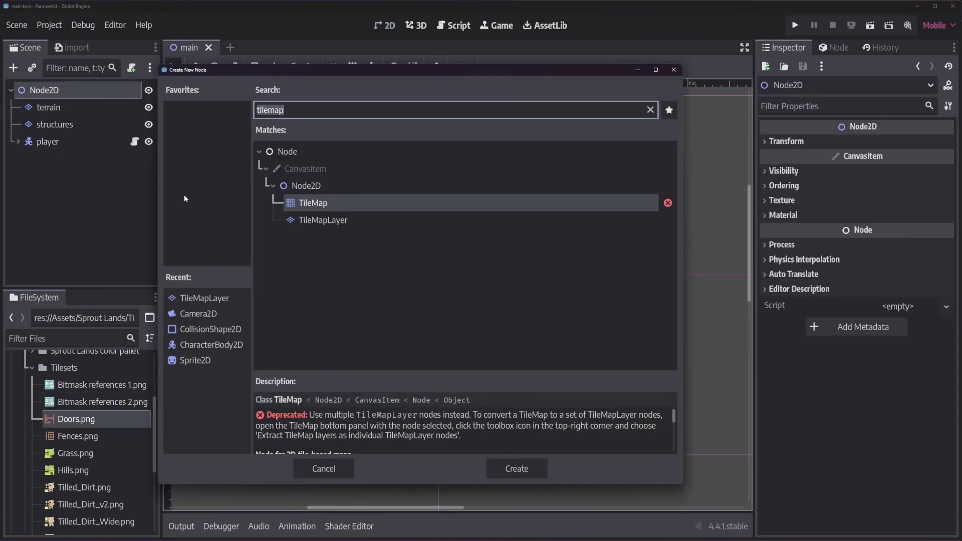
pyautogui.write('animated')
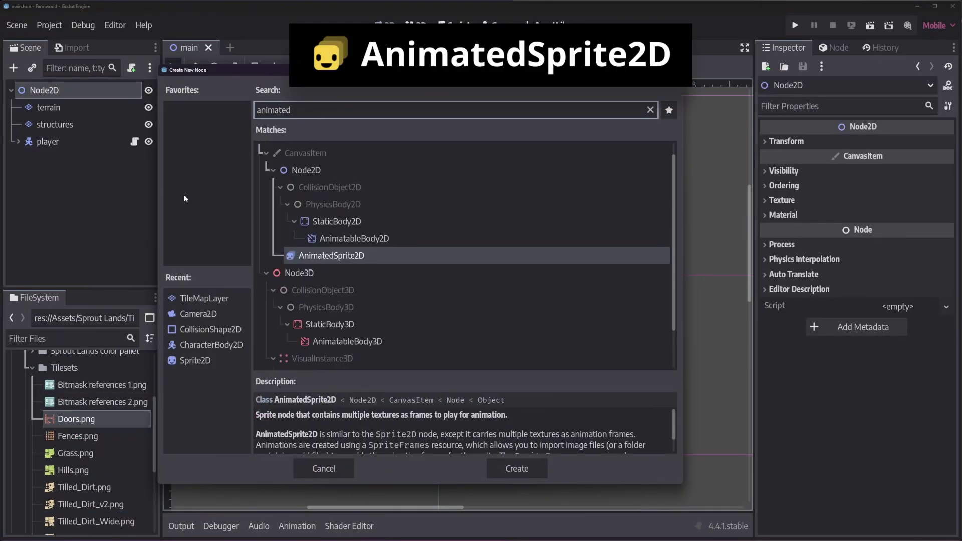
pyautogui.press('Return')
pyautogui.moveTo(135, 162)
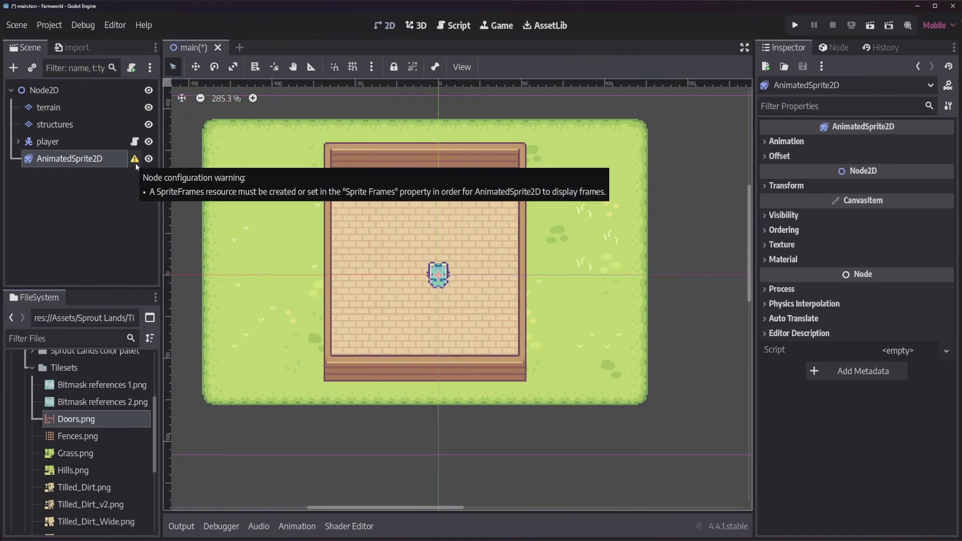
# Step: Give the animated sprite a new SpriteFrames resource and save it as door.tres in the Resources folder
pyautogui.click(784, 141)
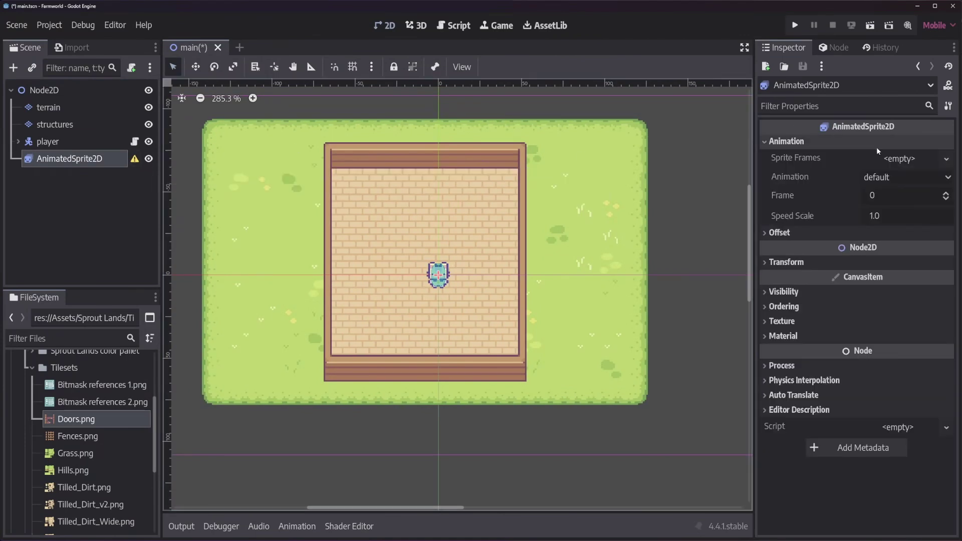
pyautogui.click(947, 159)
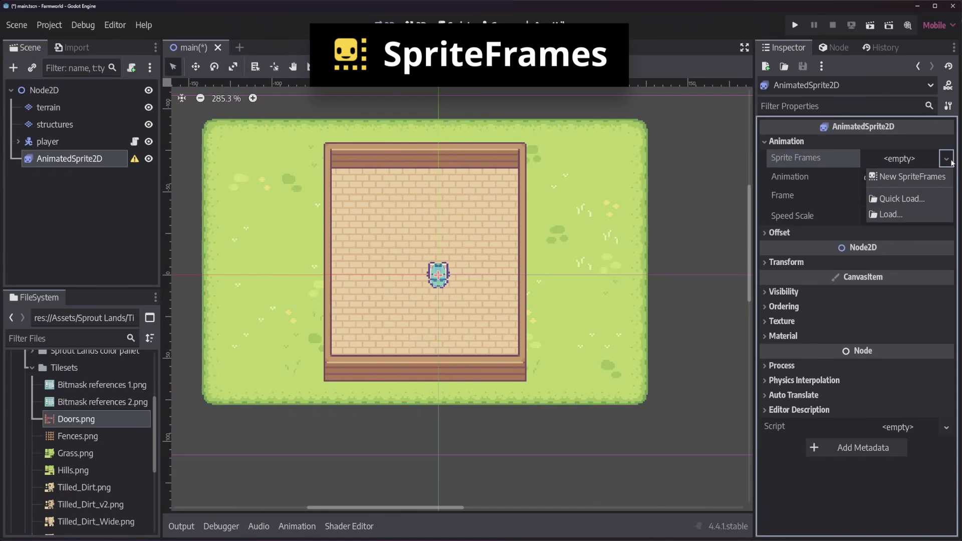
pyautogui.click(927, 175)
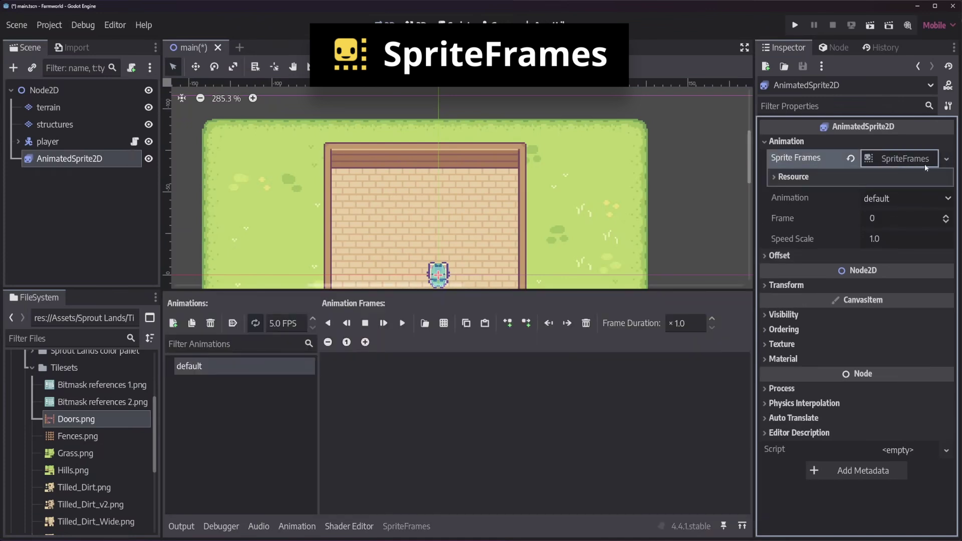
pyautogui.click(946, 159)
pyautogui.click(917, 291)
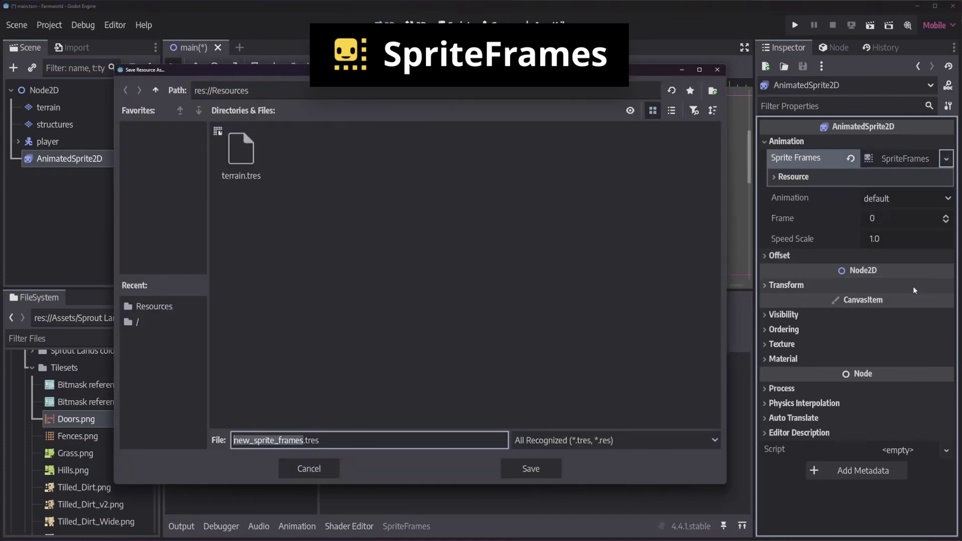
pyautogui.write('door')
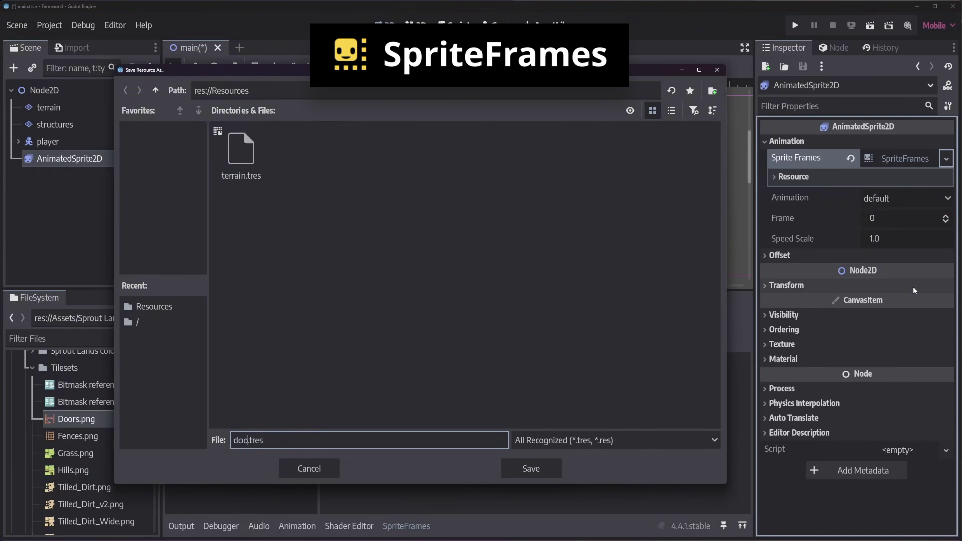
pyautogui.press('Return')
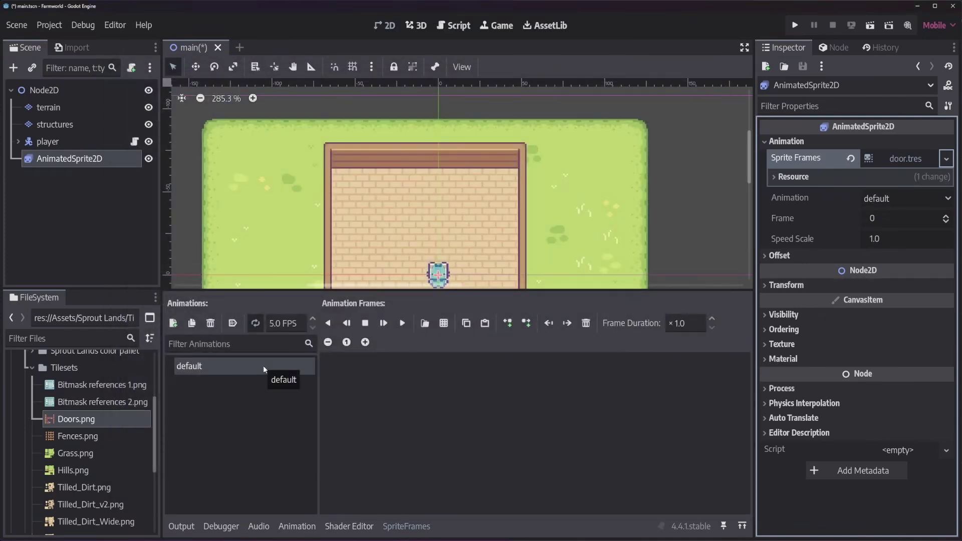
# Step: Rename the default animation of the sprite frames to open_close
pyautogui.doubleClick(264, 366)
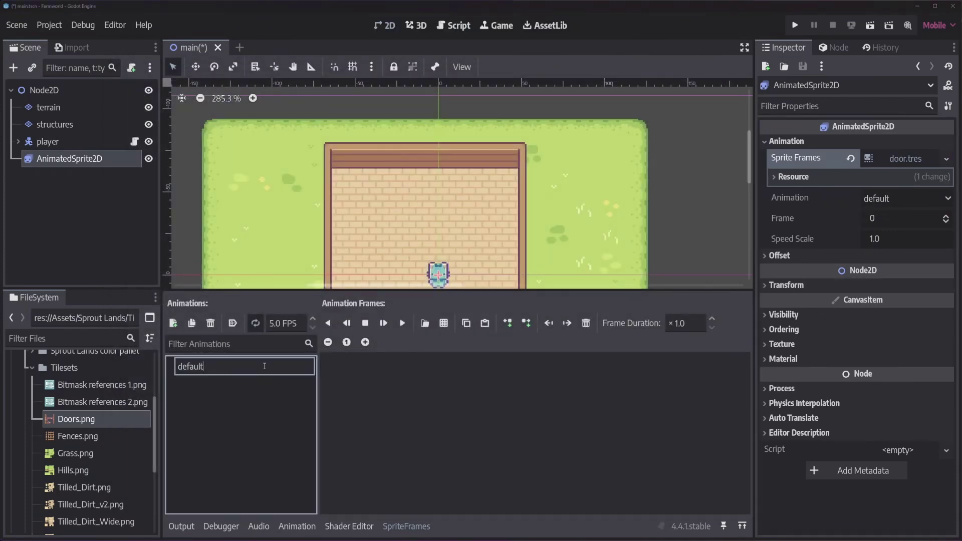
pyautogui.write('open_close')
pyautogui.press('Return')
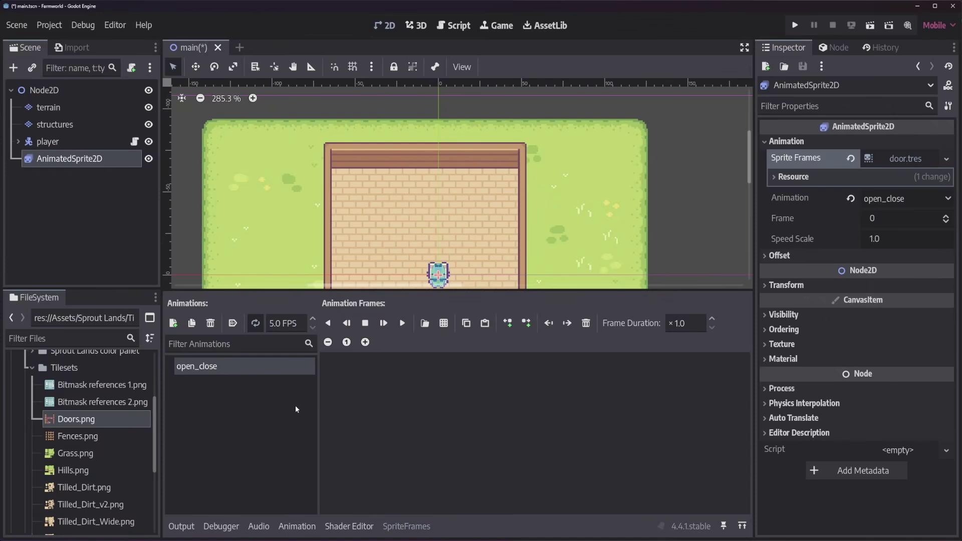
# Step: Add all four door frames from the Doors.png sprite sheet in the Tilesets folder to the open_close animation
pyautogui.click(446, 325)
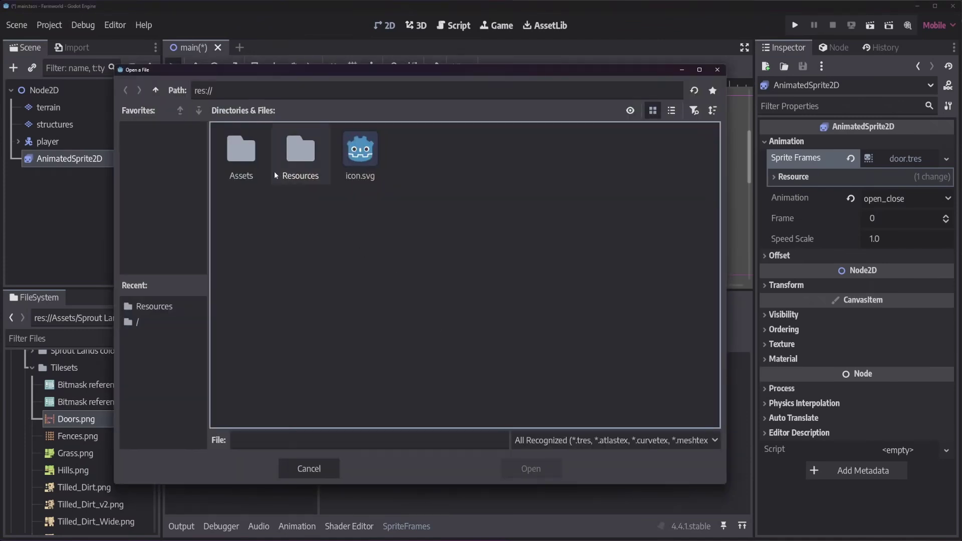
pyautogui.doubleClick(256, 163)
pyautogui.doubleClick(256, 164)
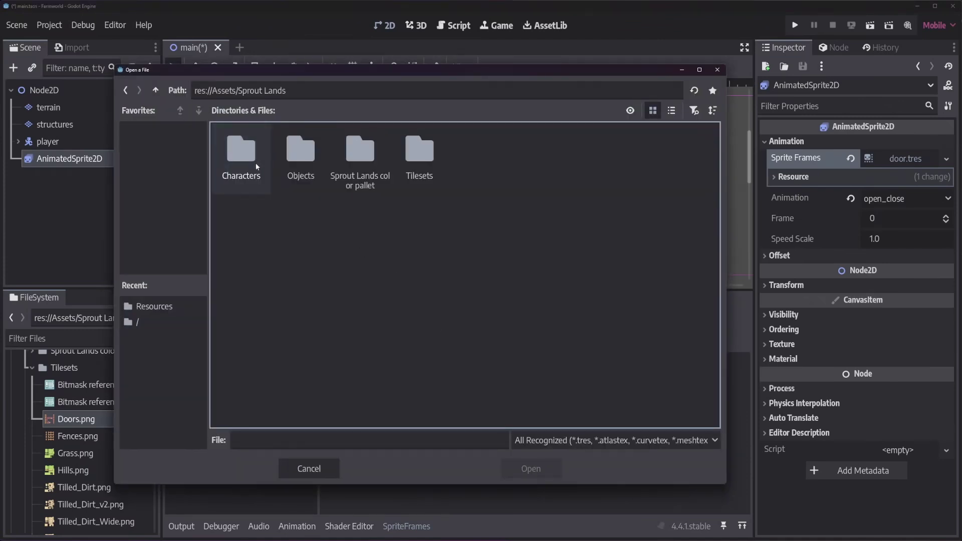
pyautogui.doubleClick(419, 156)
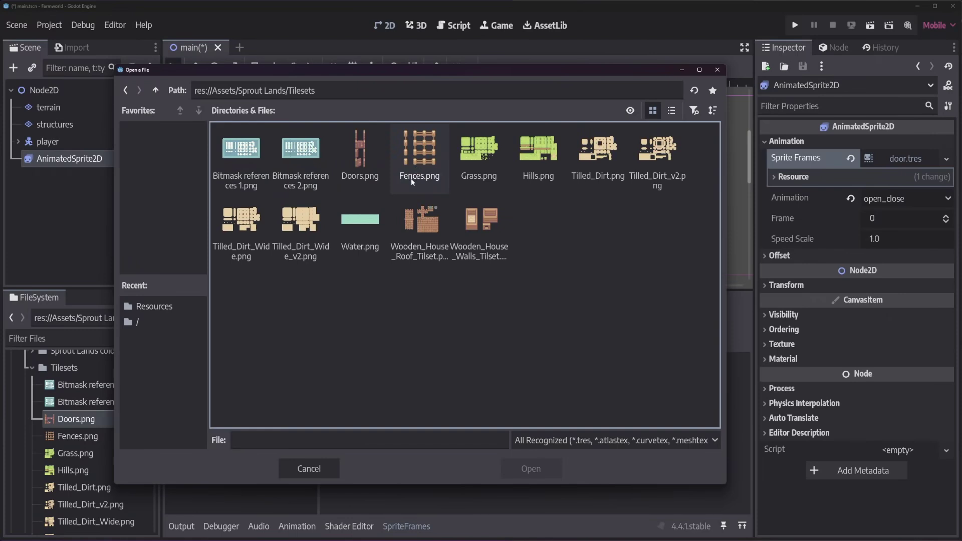
pyautogui.click(360, 153)
pyautogui.click(529, 470)
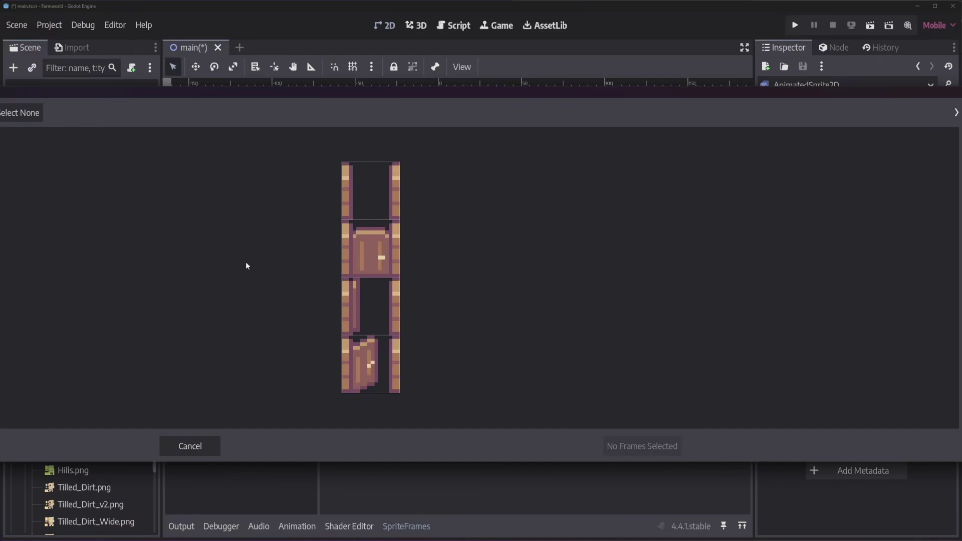
pyautogui.moveTo(370, 190); pyautogui.dragTo(371, 364)
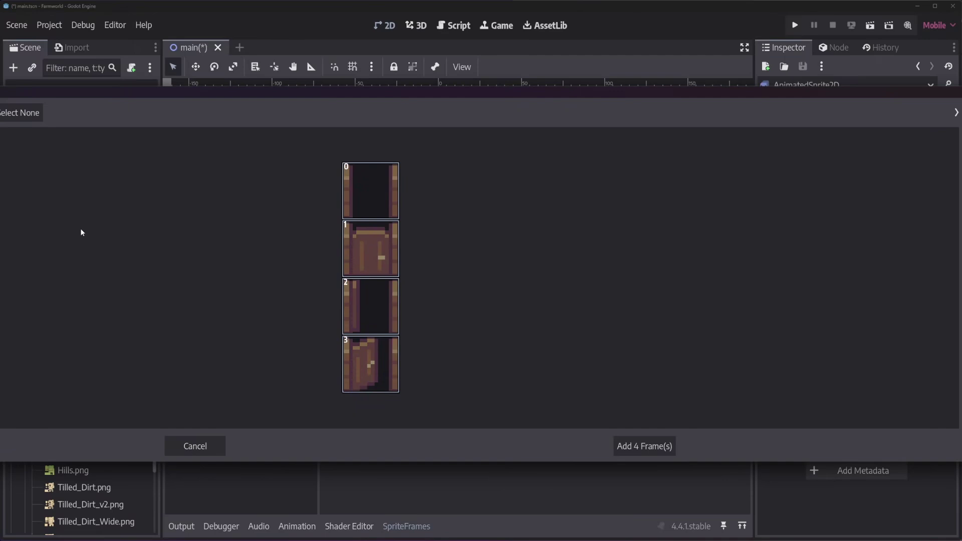
pyautogui.click(657, 445)
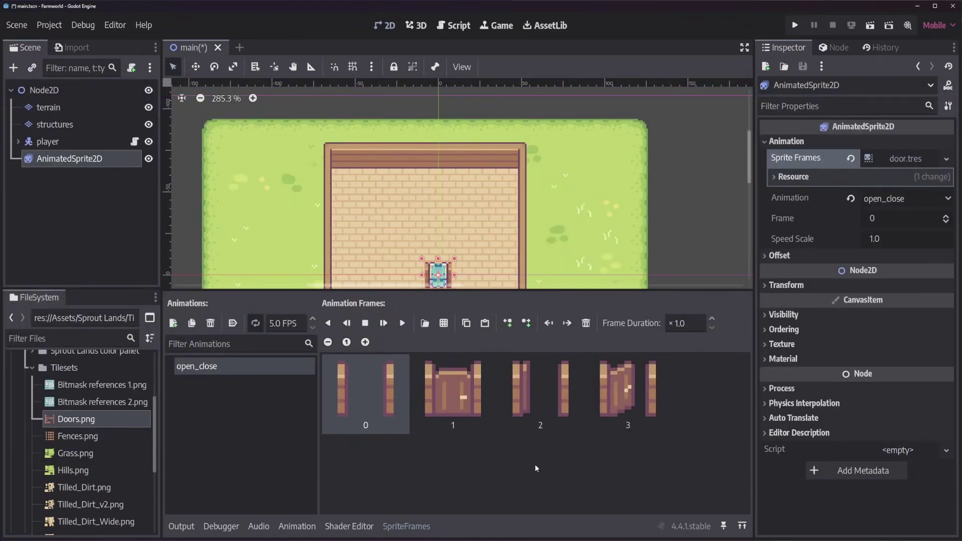
# Step: Reorder the animation frames to run from the closed door through half-open and fully open to the empty door frame
pyautogui.moveTo(454, 389); pyautogui.dragTo(361, 396)
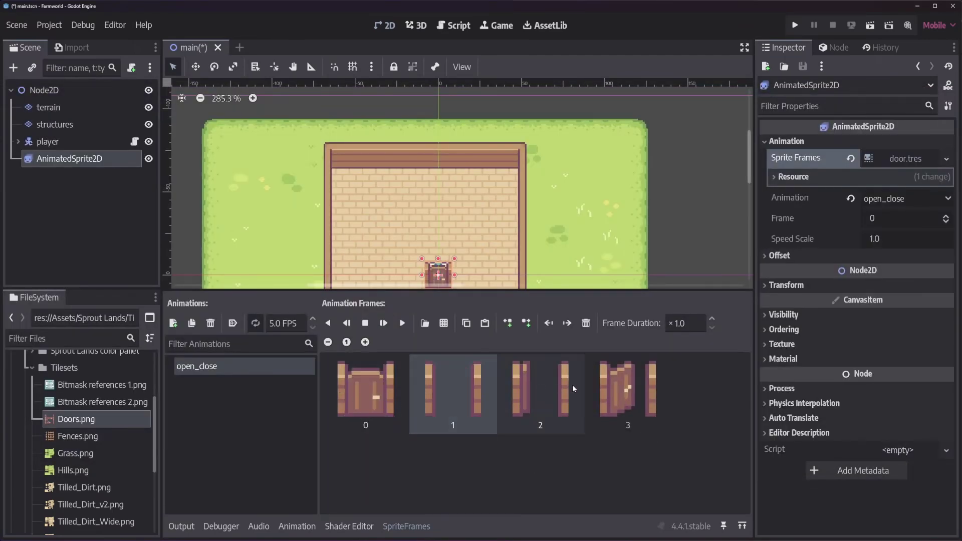
pyautogui.click(622, 401)
pyautogui.moveTo(622, 401); pyautogui.dragTo(523, 407)
# Step: Move the door sprite off the player onto the floor beside it, then preview and stop the open_close animation
pyautogui.moveTo(499, 249); pyautogui.dragTo(504, 165, button='middle')
pyautogui.scroll(4, 450, 205)
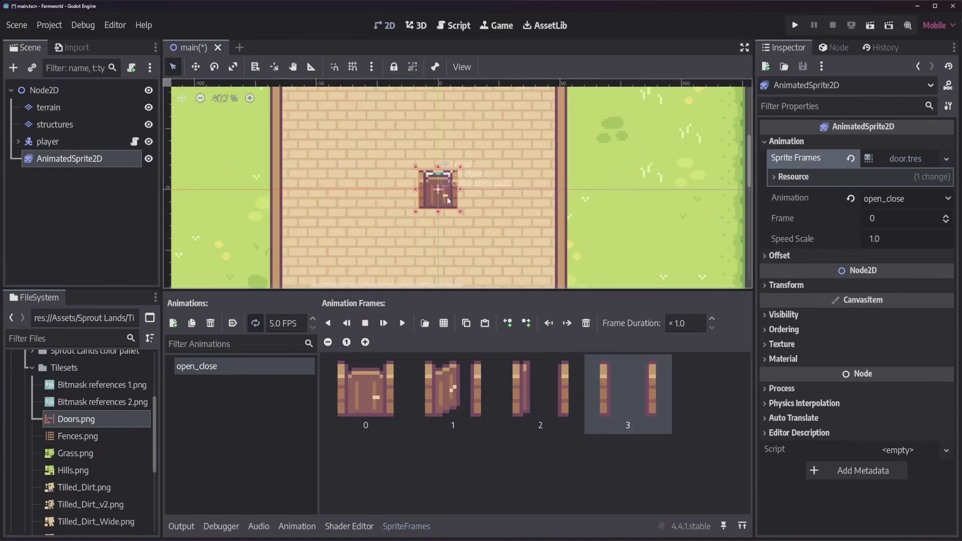
pyautogui.moveTo(443, 200); pyautogui.dragTo(314, 196)
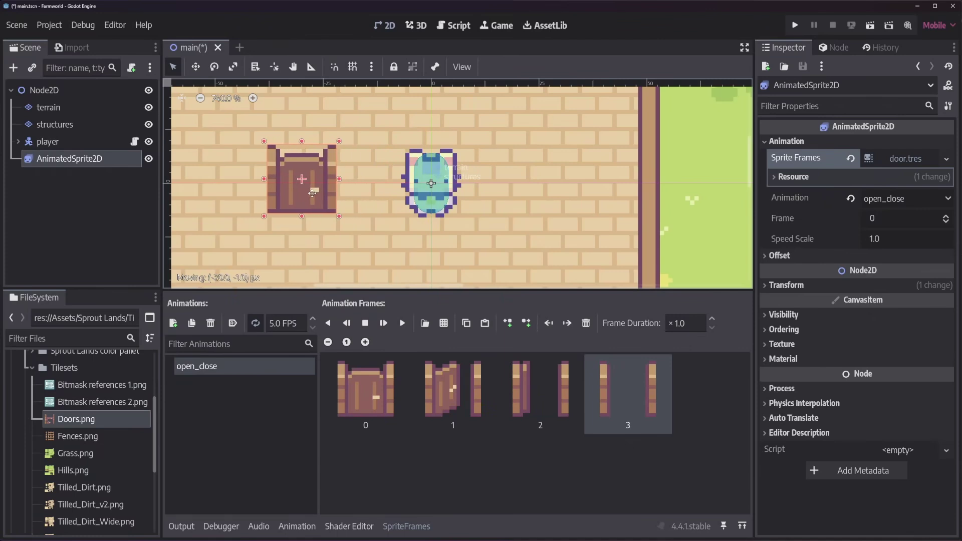
pyautogui.click(406, 327)
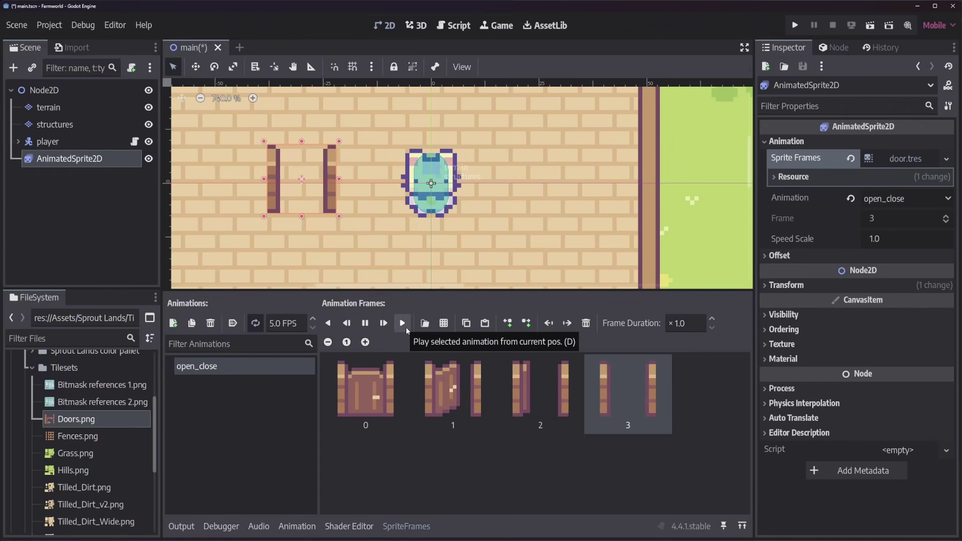
pyautogui.click(365, 322)
# Step: Place the door sprite on the bottom wall of the house and play its animation there
pyautogui.scroll(-3, 406, 159)
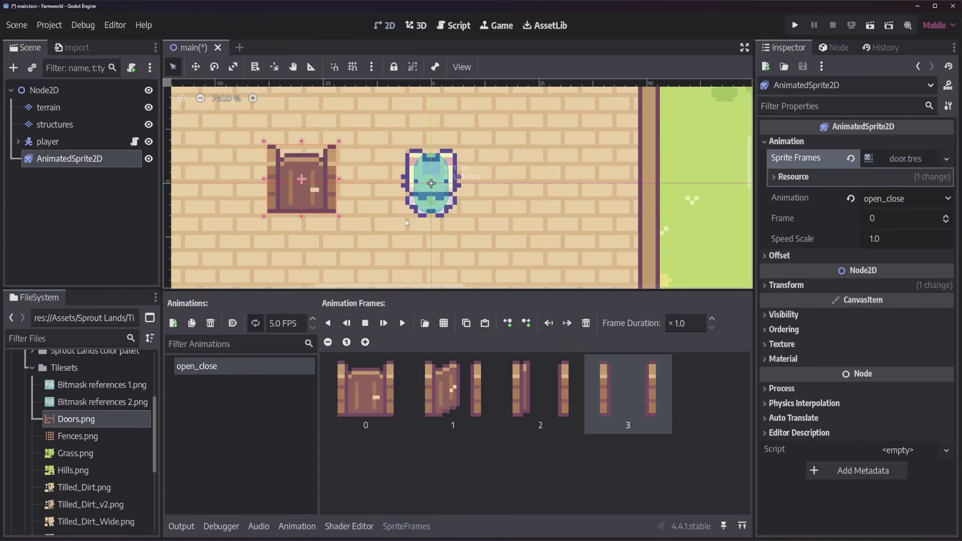
pyautogui.moveTo(344, 134); pyautogui.dragTo(386, 271)
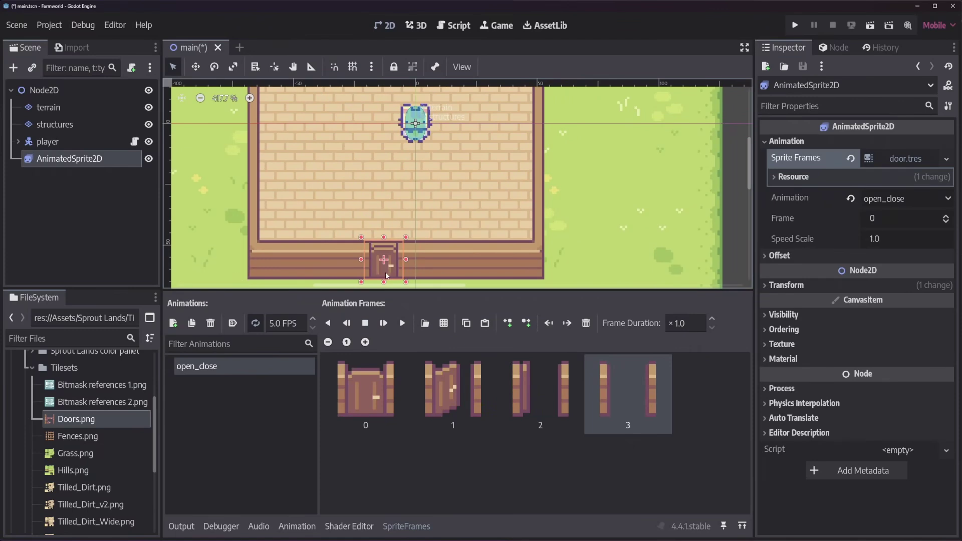
pyautogui.click(402, 323)
pyautogui.scroll(-3, 451, 251)
pyautogui.scroll(1, 467, 248)
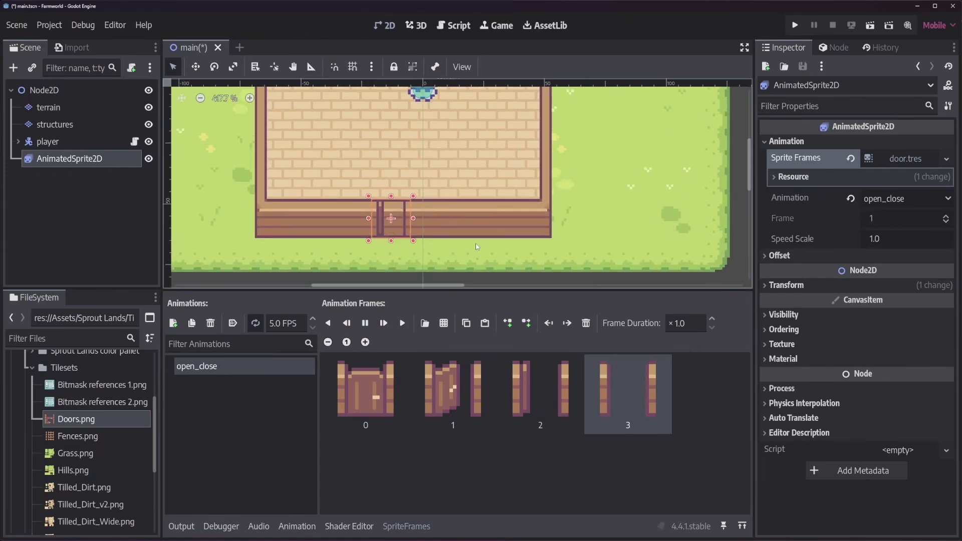
# Step: Paint one Structures floor tile into the bottom wall on the structures layer as a doorway, and move the door sprite over it
pyautogui.click(90, 125)
pyautogui.click(236, 401)
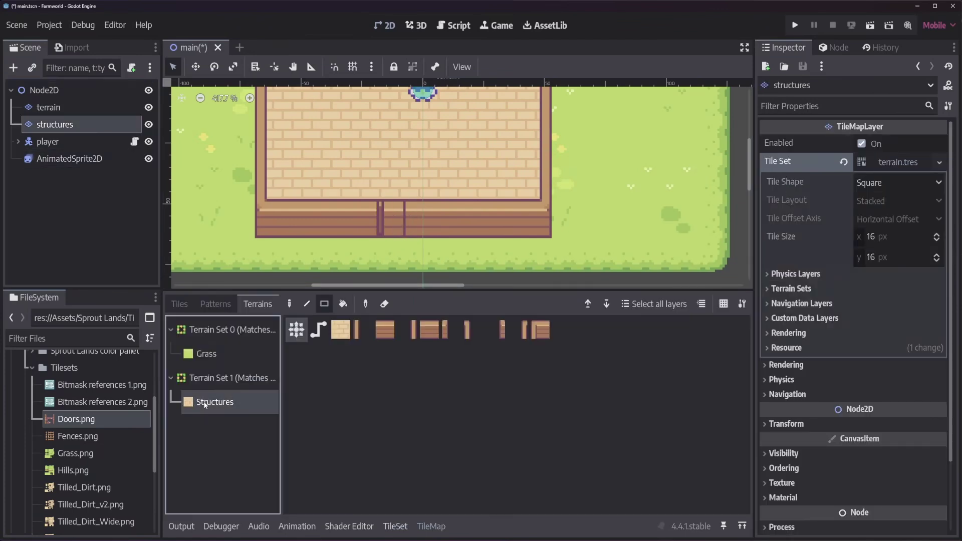
pyautogui.click(348, 332)
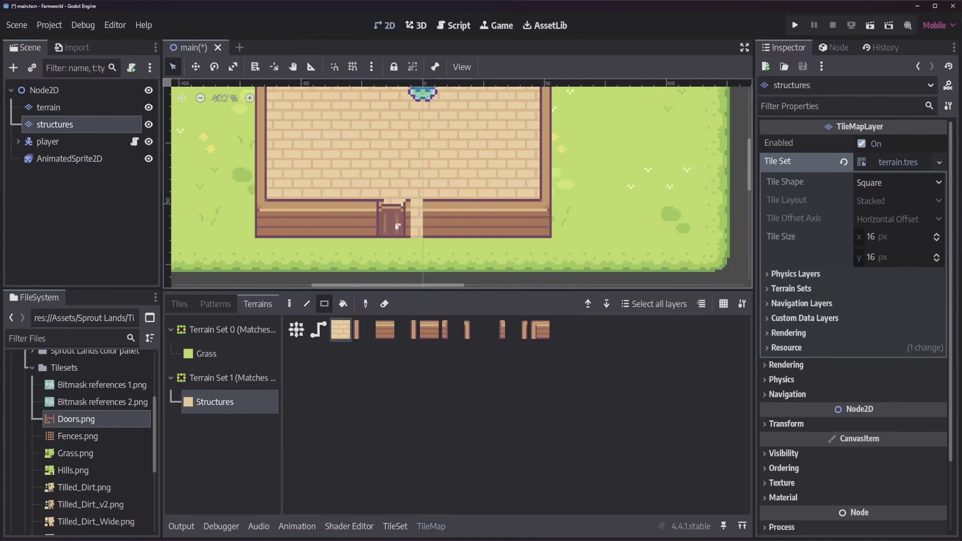
pyautogui.click(84, 161)
pyautogui.moveTo(392, 218); pyautogui.dragTo(404, 218)
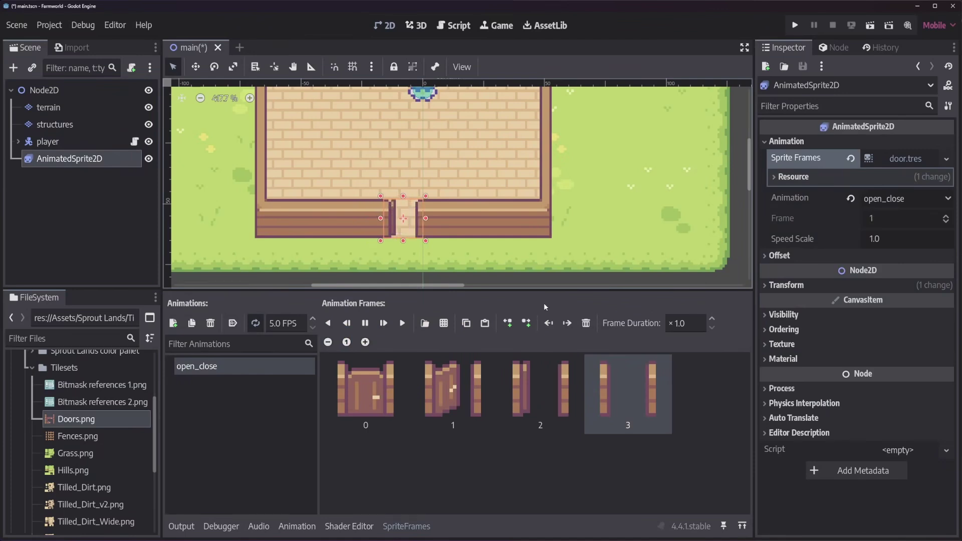
# Step: Run the project, walk the player to and through the doorway to test it, and stop the game
pyautogui.click(567, 261)
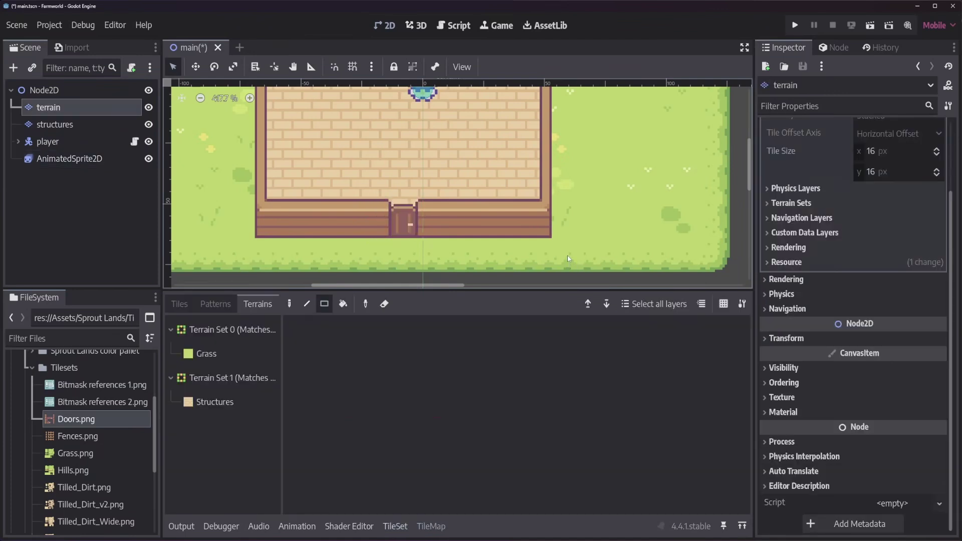
pyautogui.press('F5')
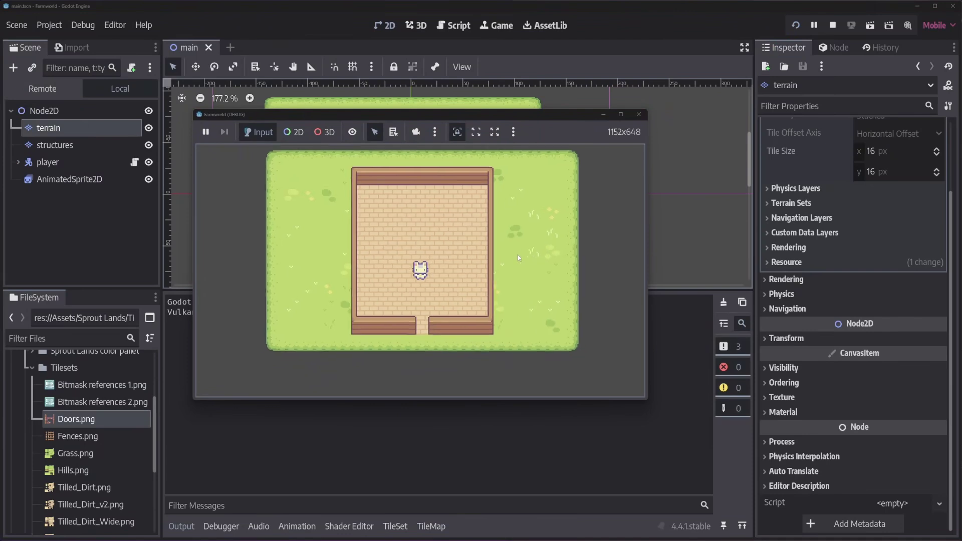
pyautogui.press('Down')
pyautogui.press('Up')
pyautogui.press('Left')
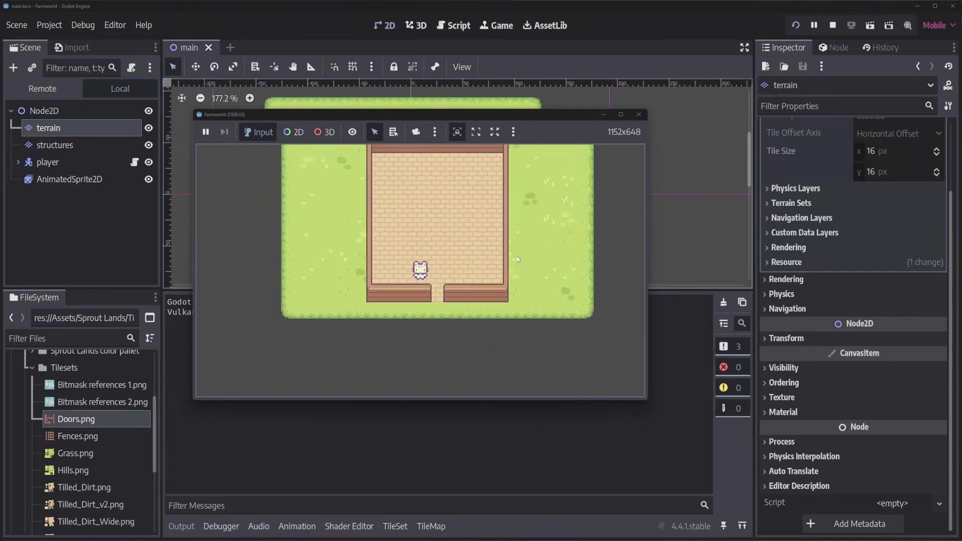
pyautogui.press('Right')
pyautogui.press('Down')
pyautogui.press('Up')
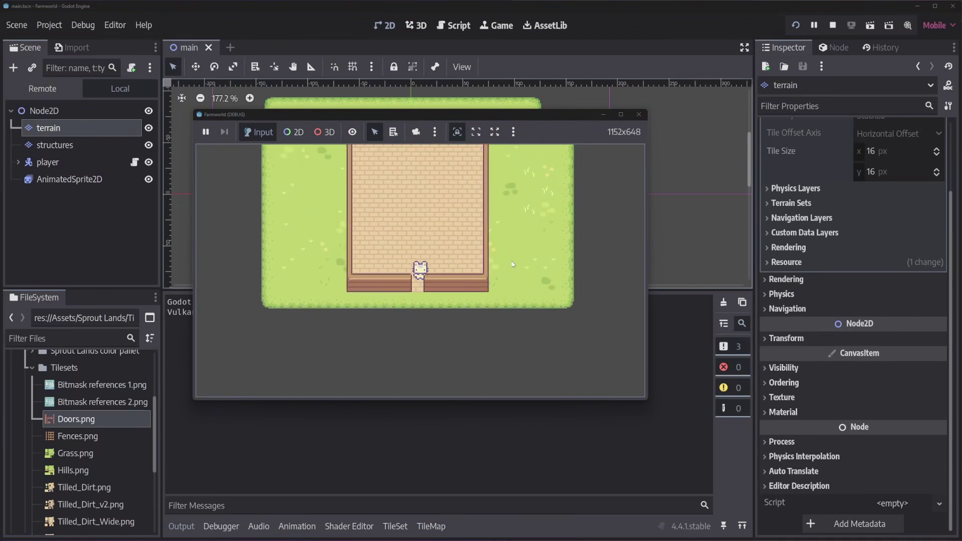
pyautogui.press('Down')
pyautogui.press('Up')
pyautogui.click(834, 25)
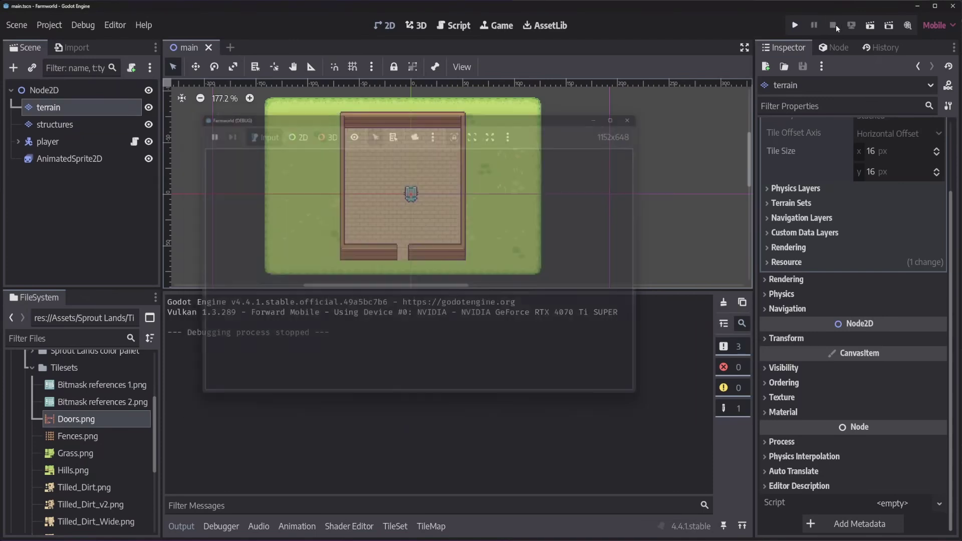
# Step: Reparent the door's AnimatedSprite2D to a new StaticBody2D node
pyautogui.click(119, 202)
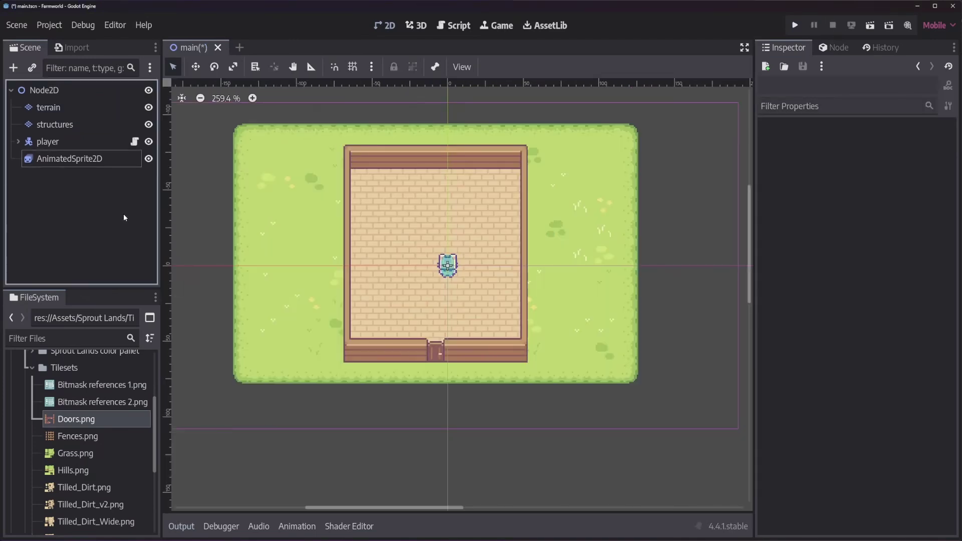
pyautogui.rightClick(101, 158)
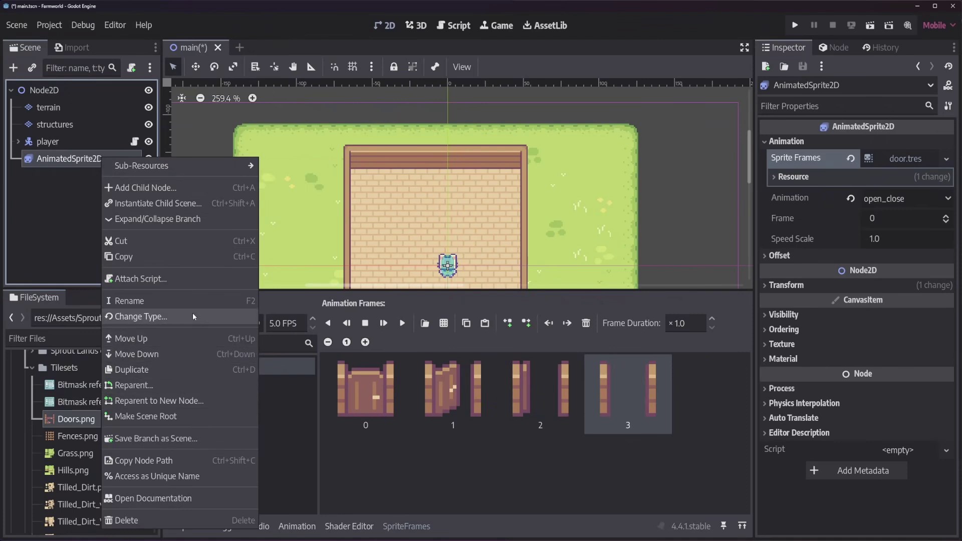
pyautogui.click(208, 401)
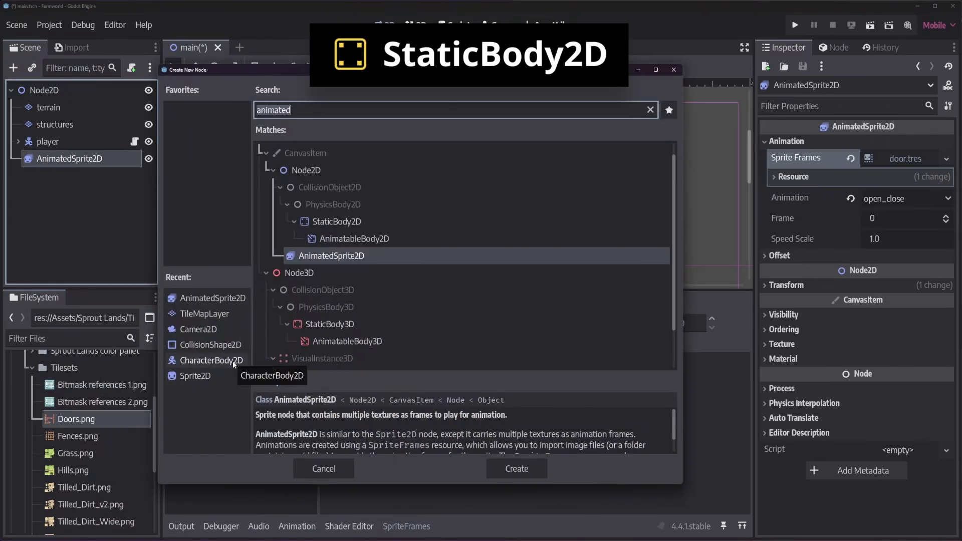
pyautogui.click(337, 222)
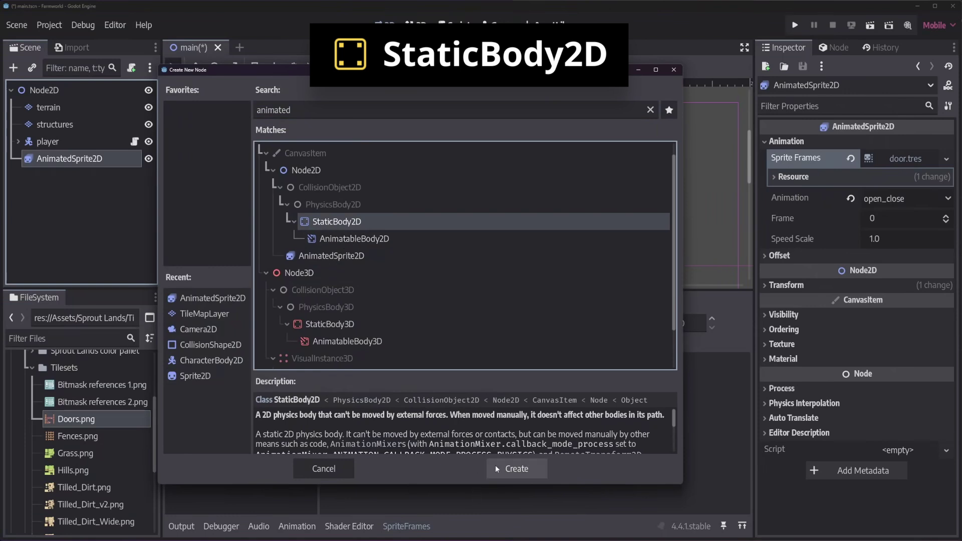
pyautogui.click(509, 470)
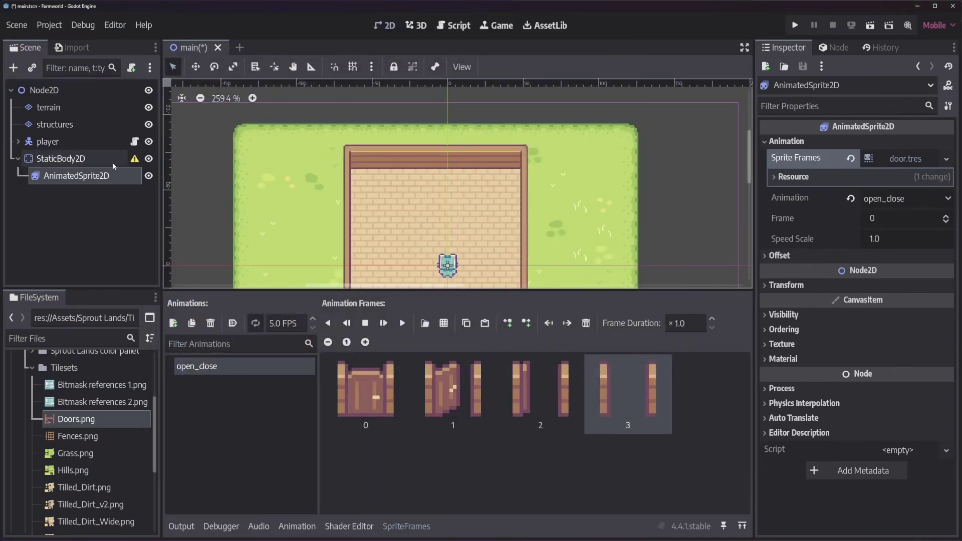
# Step: Add a CollisionShape2D as a child of the StaticBody2D that holds the door sprite
pyautogui.click(115, 160)
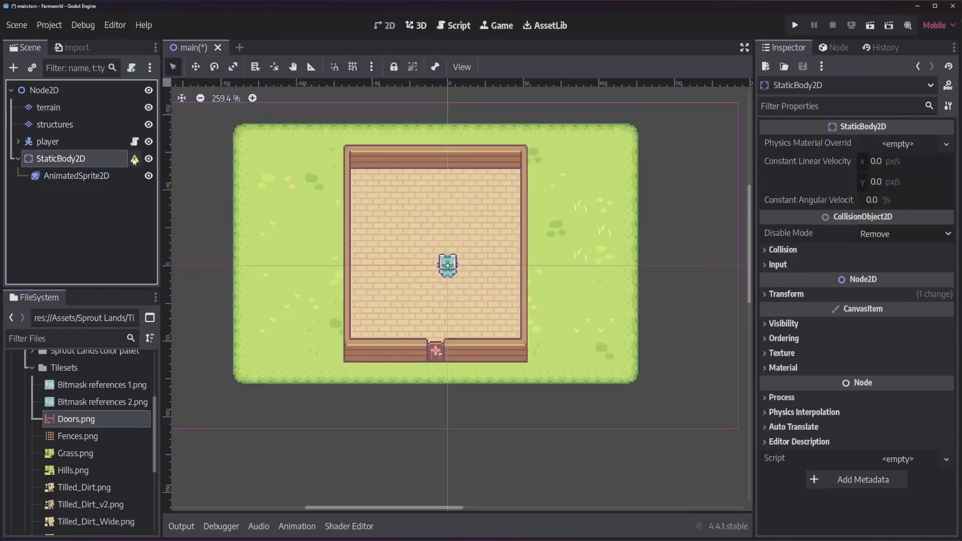
pyautogui.moveTo(135, 160)
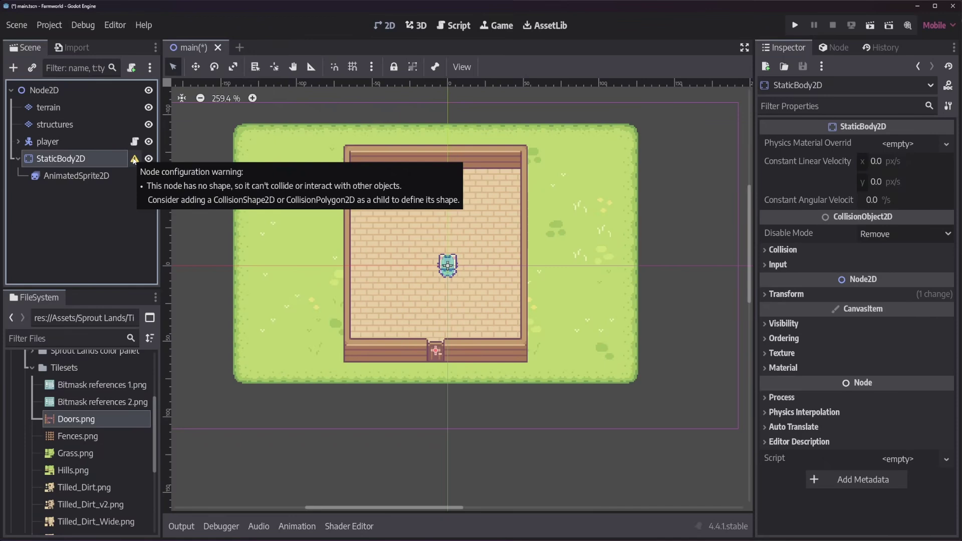
pyautogui.rightClick(87, 158)
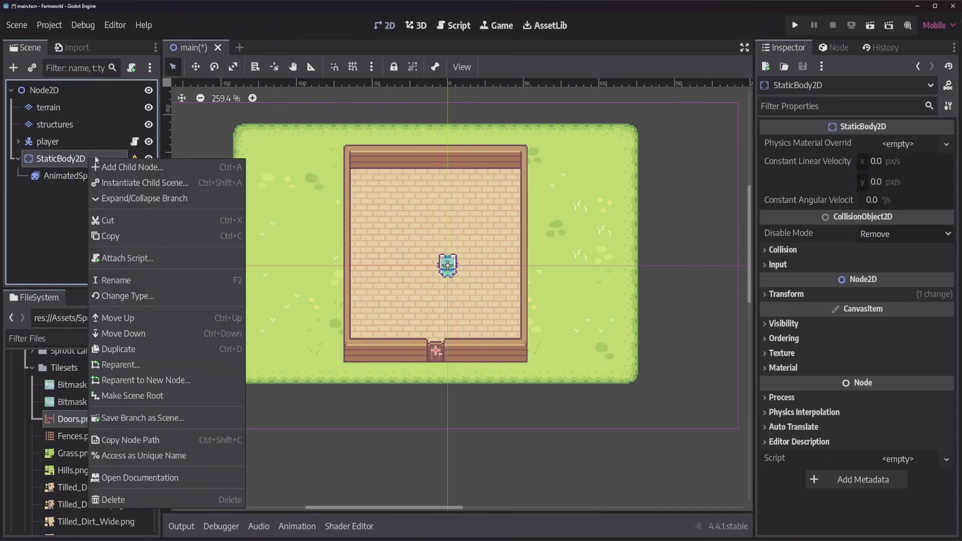
pyautogui.click(165, 167)
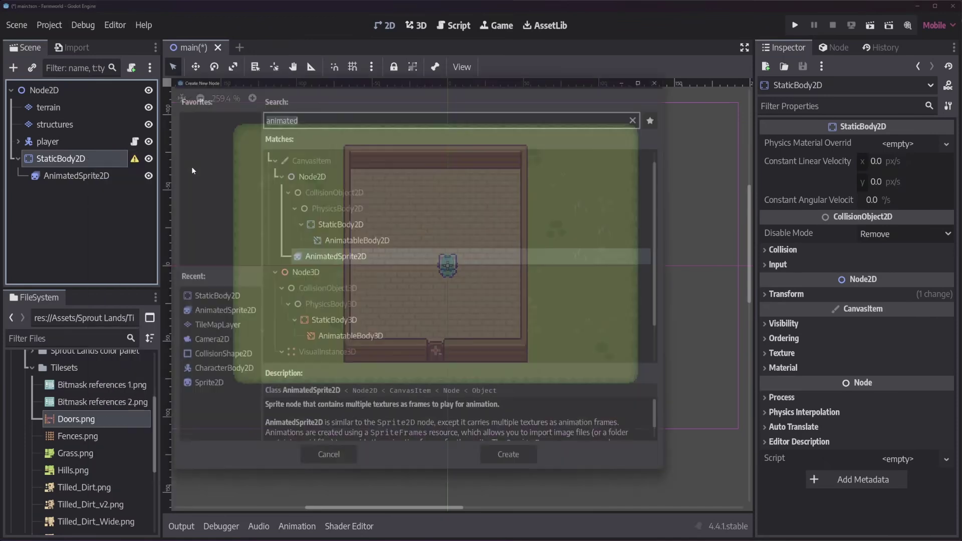
pyautogui.write('coll')
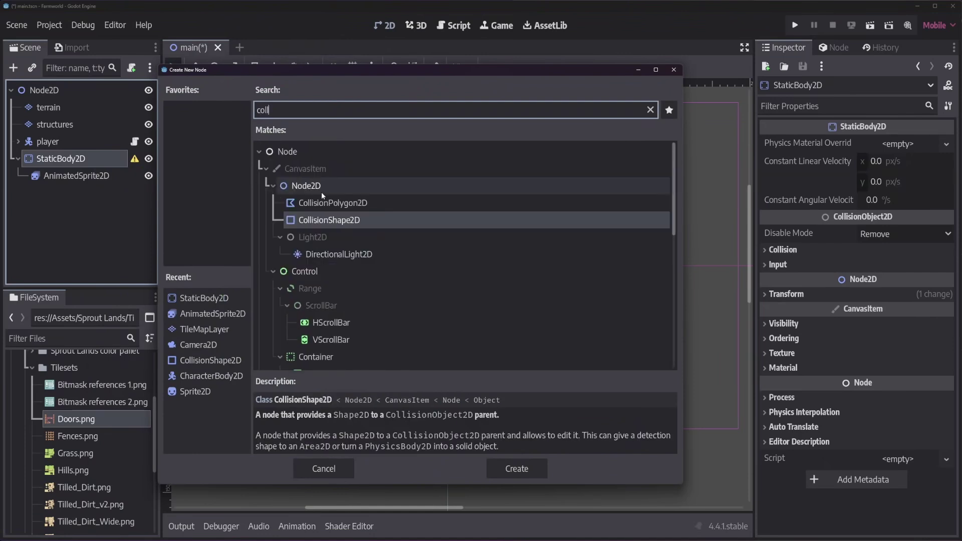
pyautogui.click(517, 469)
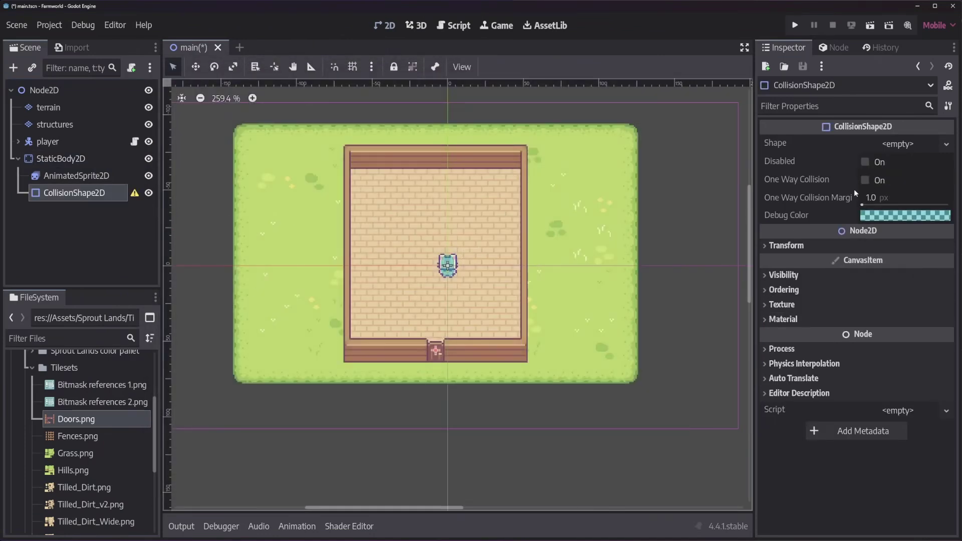
# Step: Assign a new SegmentShape2D as the shape of the door's CollisionShape2D
pyautogui.scroll(5, 456, 344)
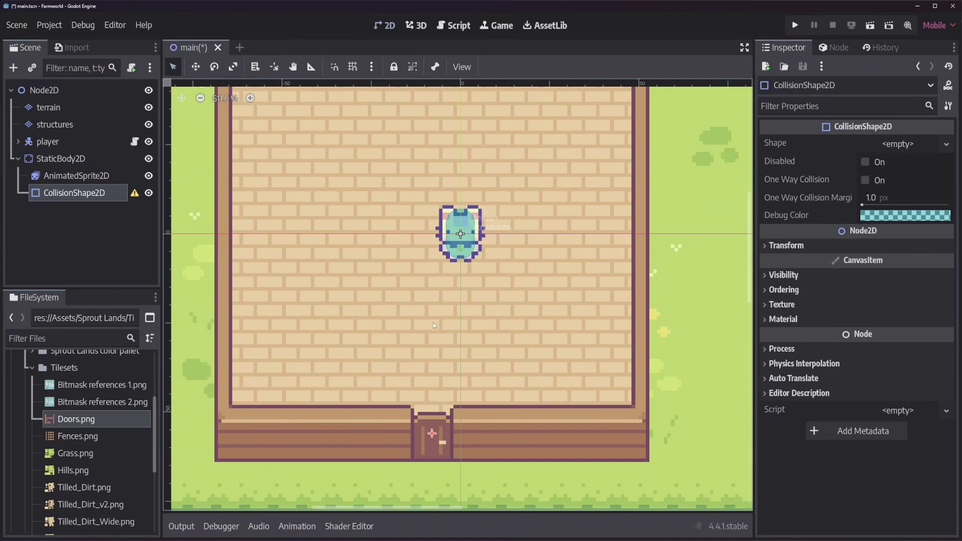
pyautogui.scroll(-3, 442, 339)
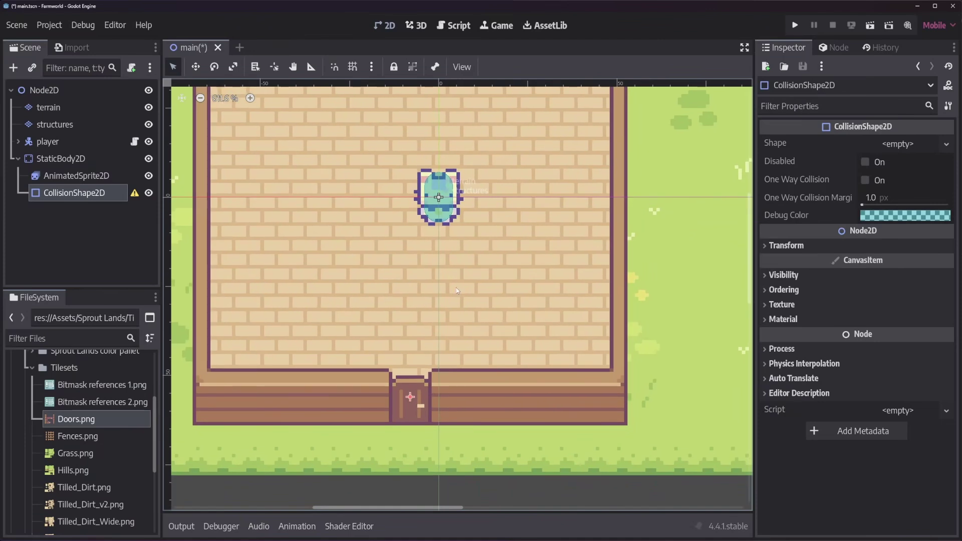
pyautogui.click(913, 145)
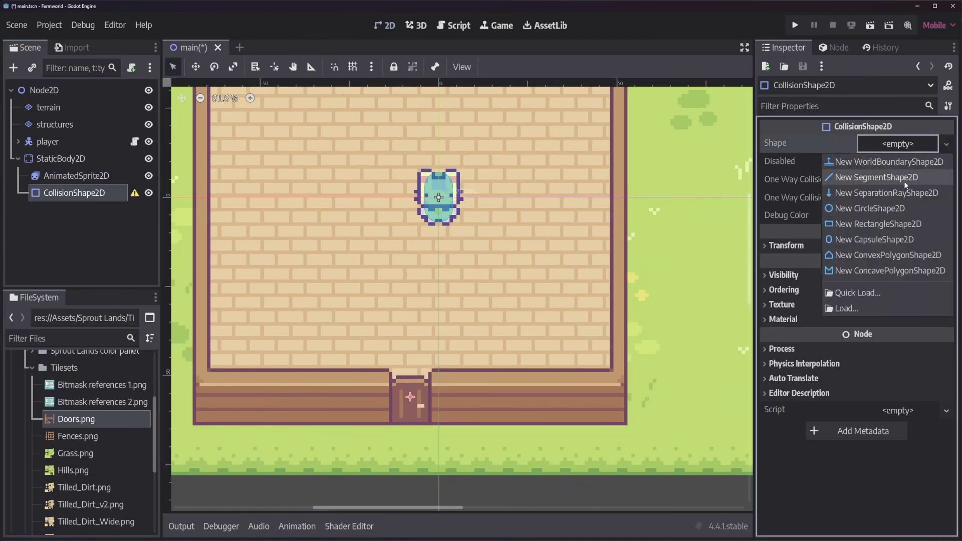
pyautogui.click(877, 177)
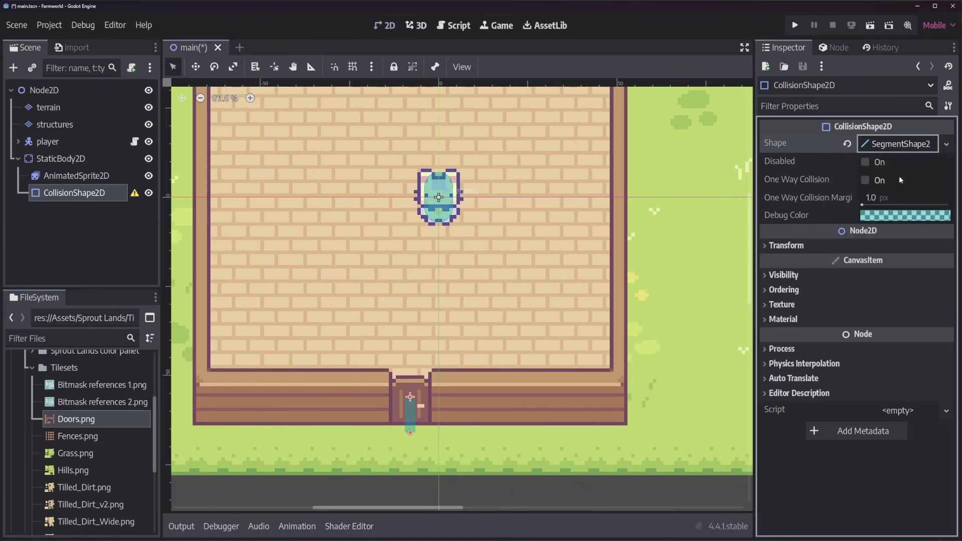
# Step: Lay the collision segment horizontally across the door's middle, with its endpoints on the outer edges of the door frame
pyautogui.scroll(4, 419, 406)
pyautogui.scroll(1, 419, 406)
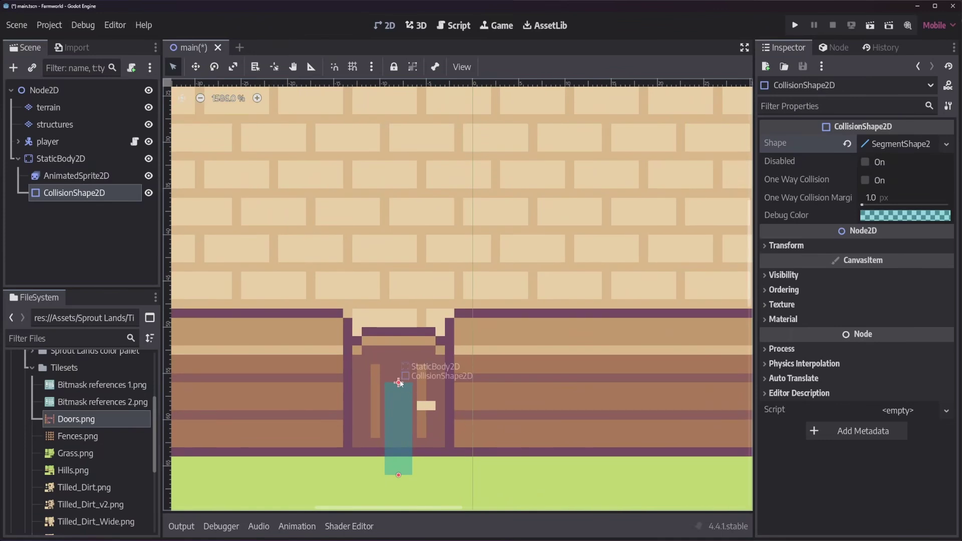
pyautogui.moveTo(399, 383); pyautogui.dragTo(350, 384)
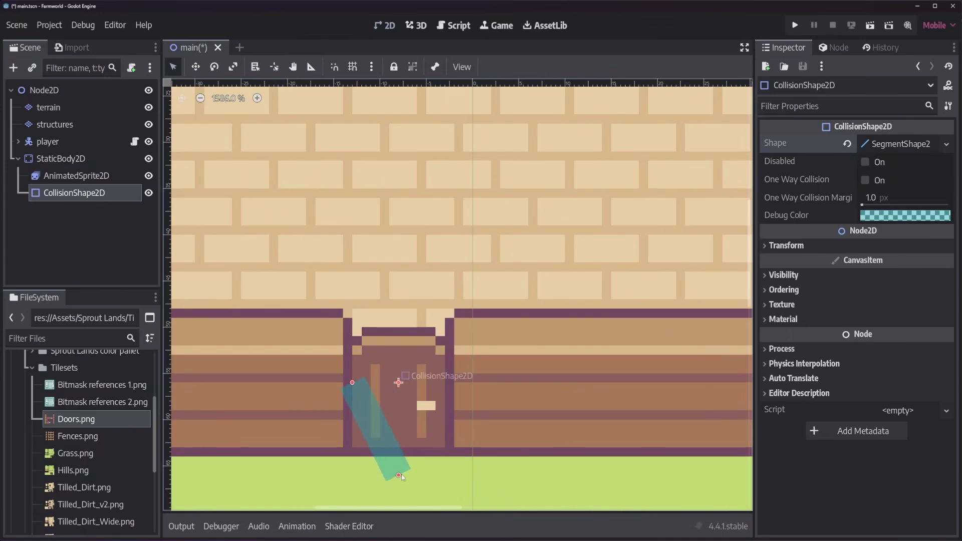
pyautogui.moveTo(399, 475); pyautogui.dragTo(455, 383)
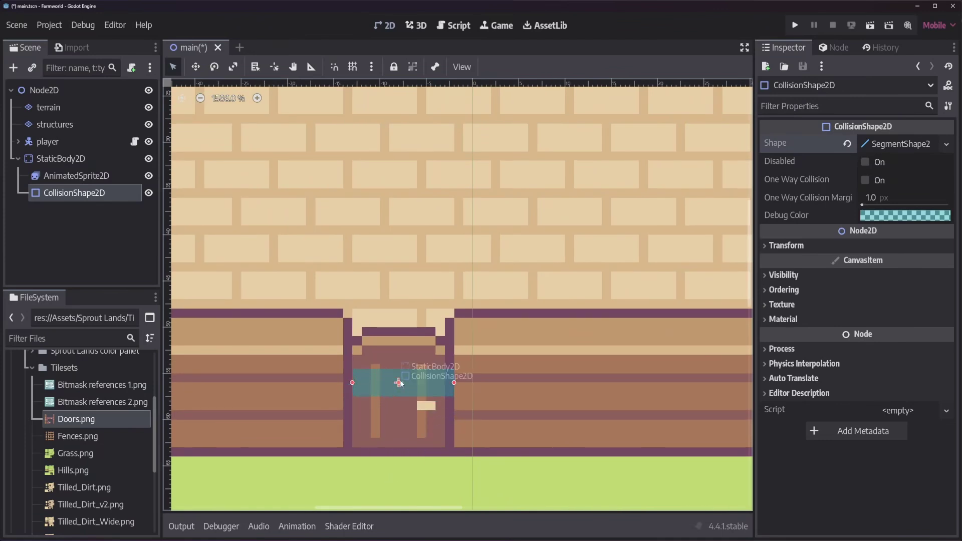
pyautogui.moveTo(352, 384); pyautogui.dragTo(343, 383)
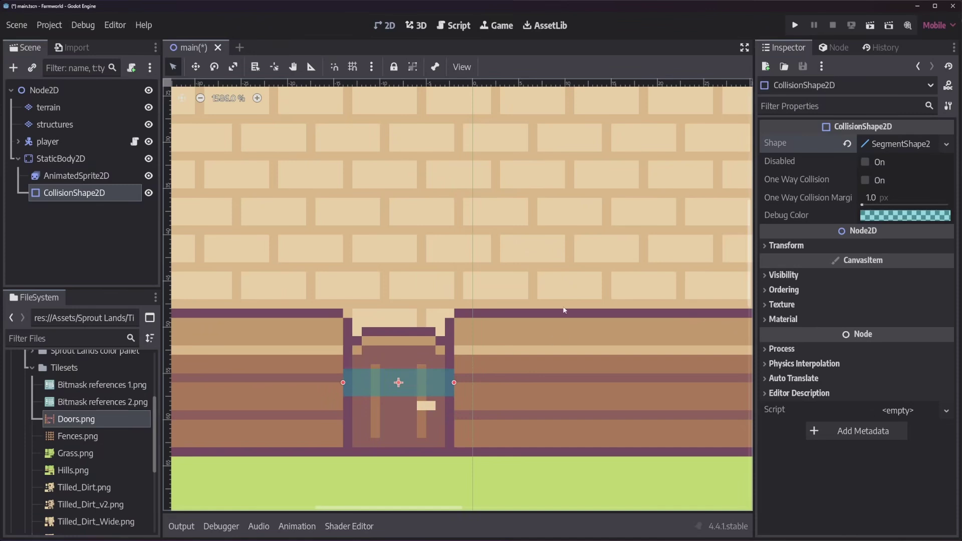
# Step: Run the project, walk the player down against the door and sideways to test its collision, then stop the game and hide the output log
pyautogui.scroll(-9, 530, 356)
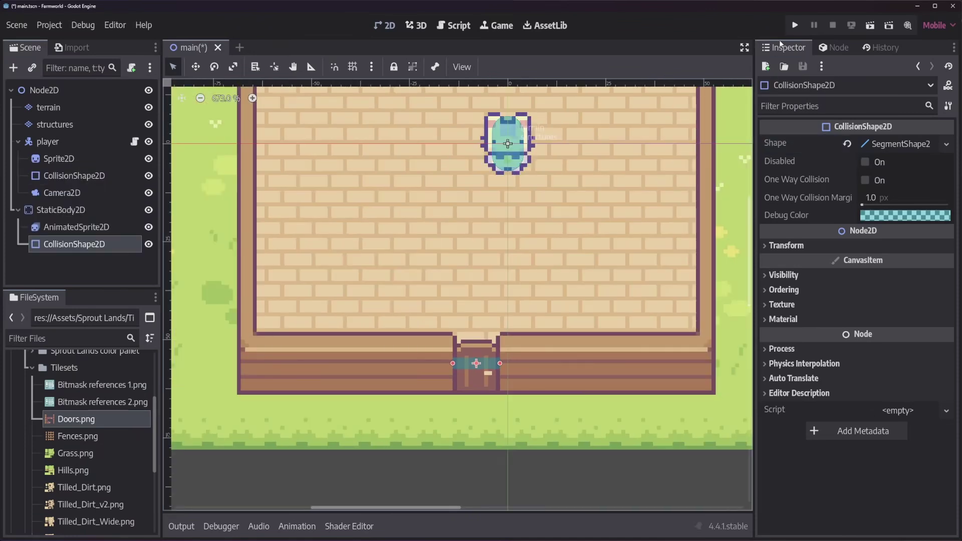
pyautogui.click(795, 25)
pyautogui.press('Down')
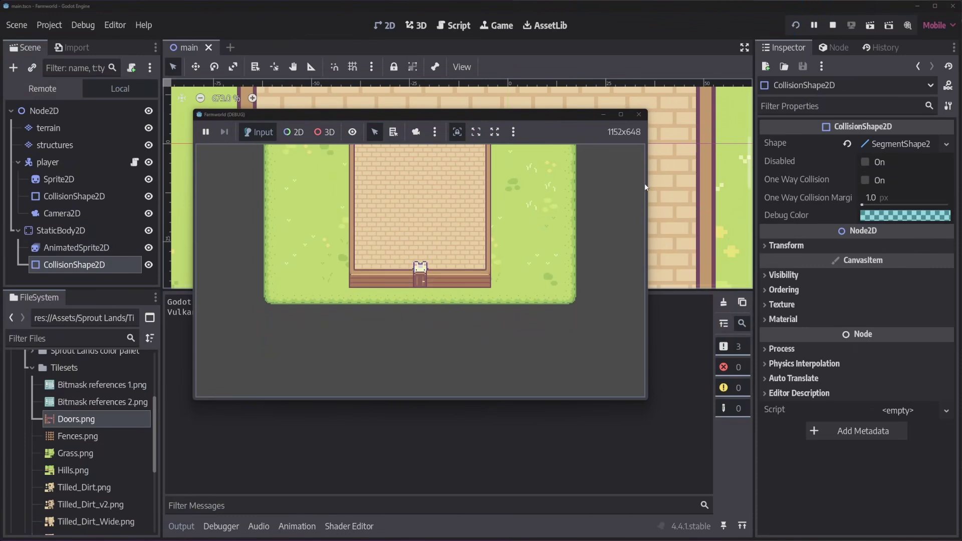
pyautogui.press('Left')
pyautogui.press('Right')
pyautogui.press('Left')
pyautogui.press('Right')
pyautogui.press('Left')
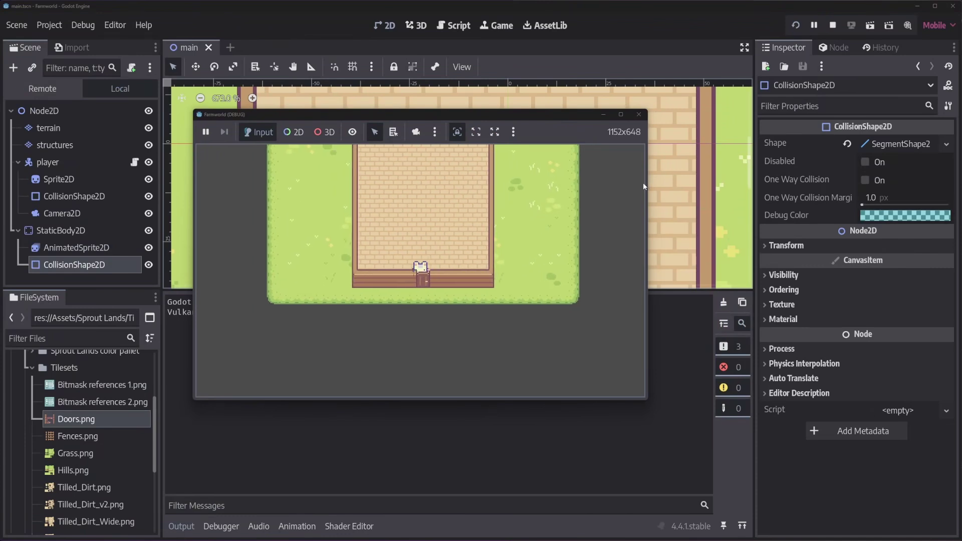
pyautogui.click(833, 25)
pyautogui.click(182, 527)
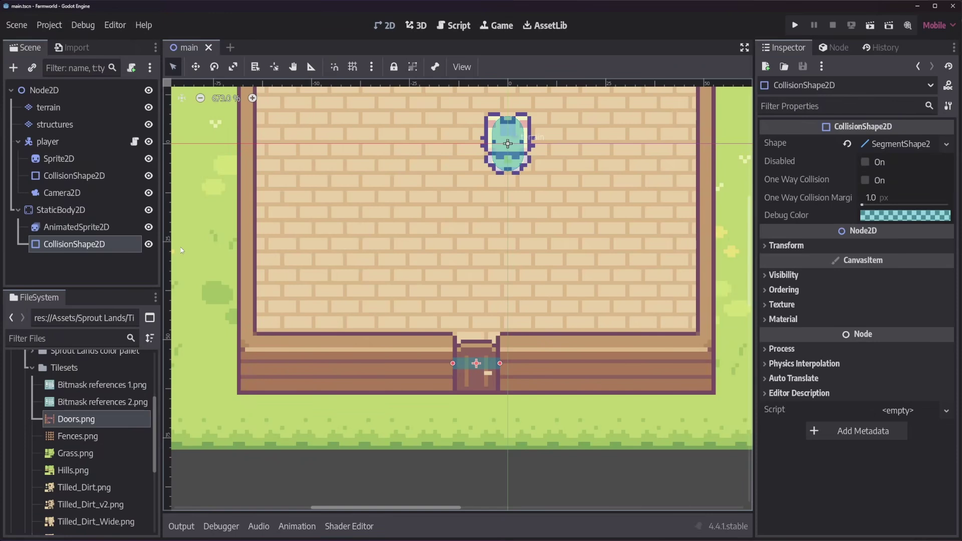
# Step: Rename the StaticBody2D node to door and attach a new GDScript file door.gd to it
pyautogui.click(118, 210)
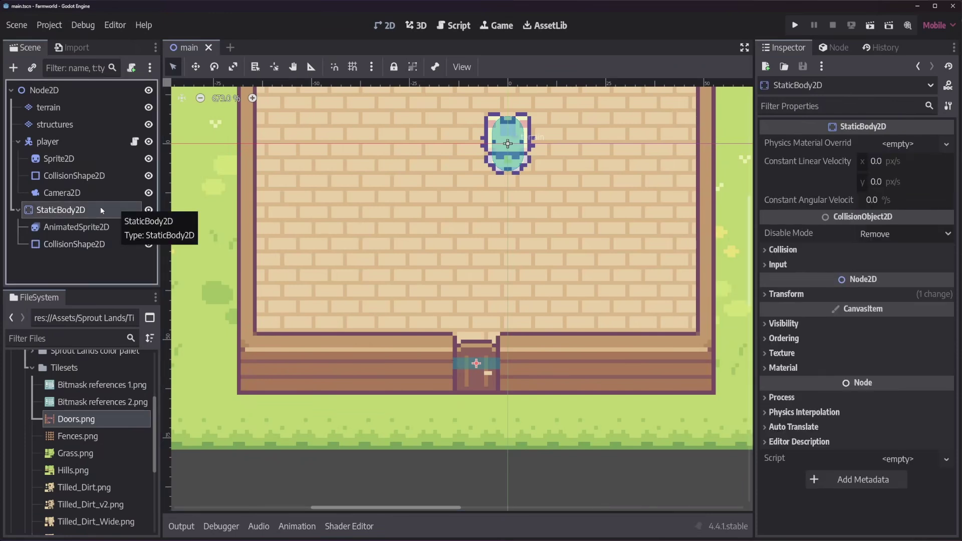
pyautogui.doubleClick(101, 209)
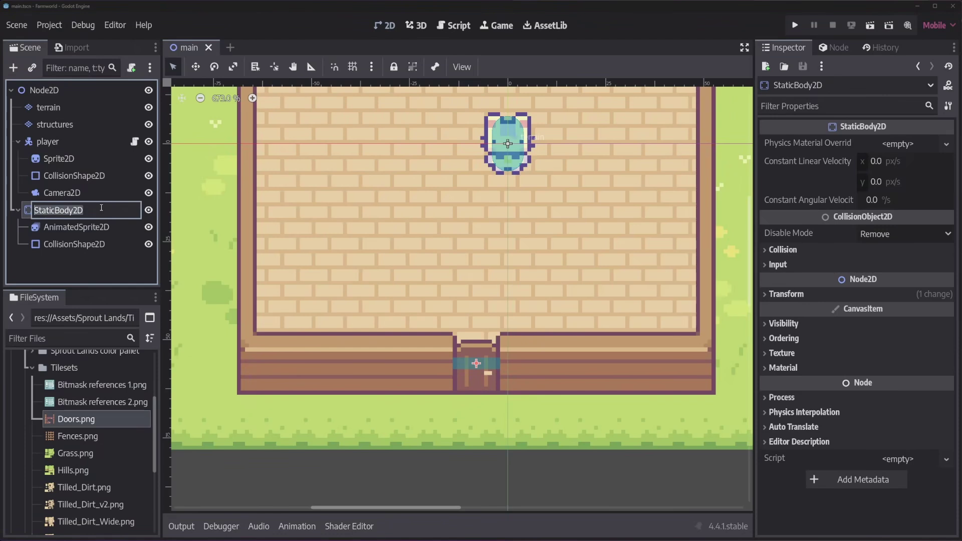
pyautogui.write('door')
pyautogui.press('Return')
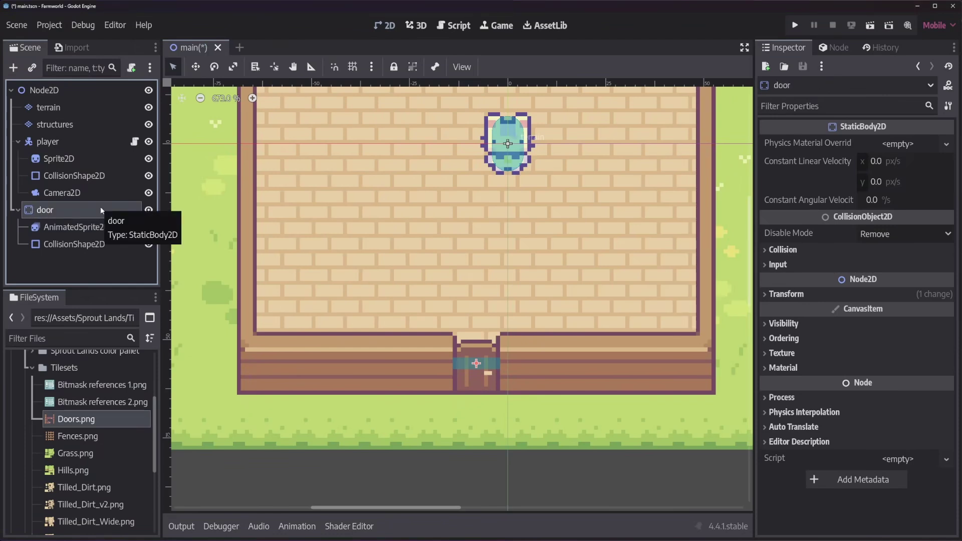
pyautogui.rightClick(101, 209)
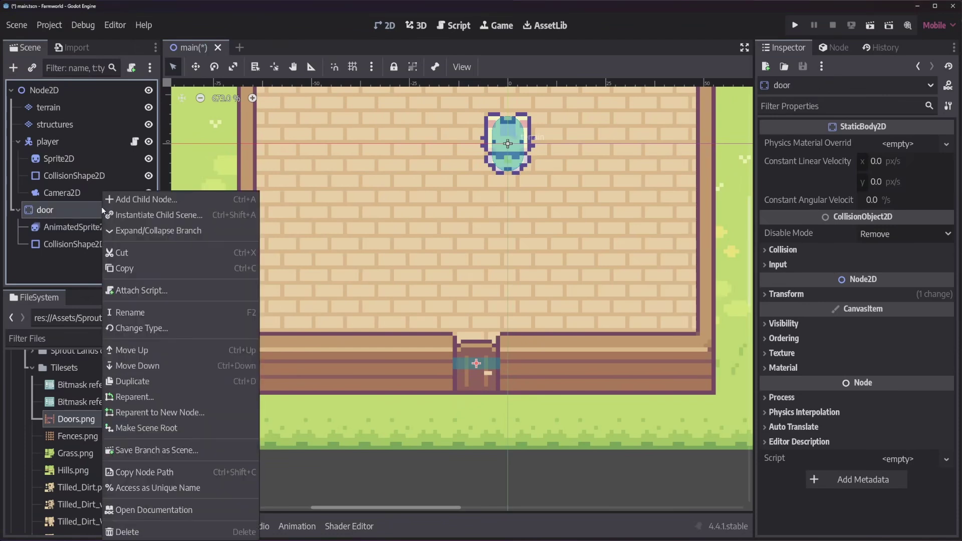
pyautogui.click(151, 294)
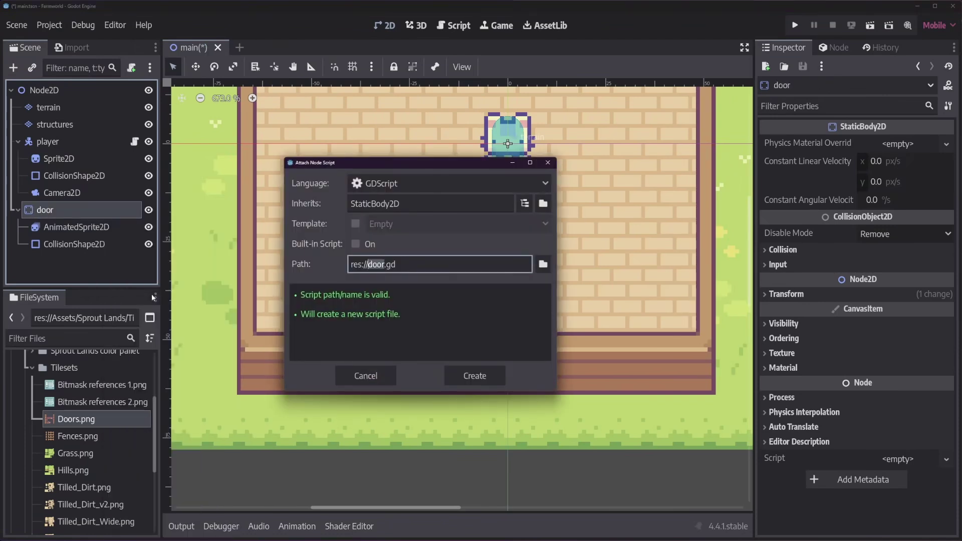
pyautogui.click(479, 377)
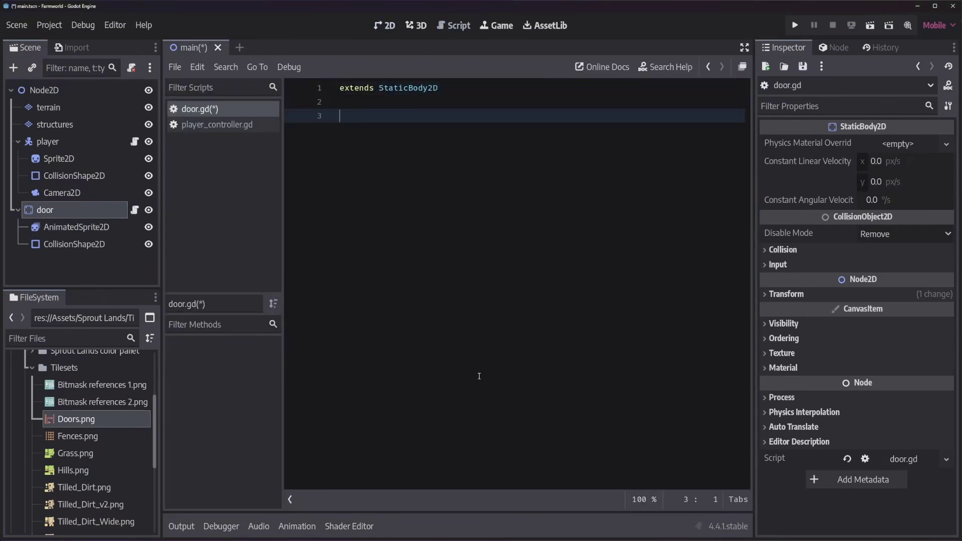
# Step: Declare the variable isOpen := false in door.gd below the extends line
pyautogui.write('var ')
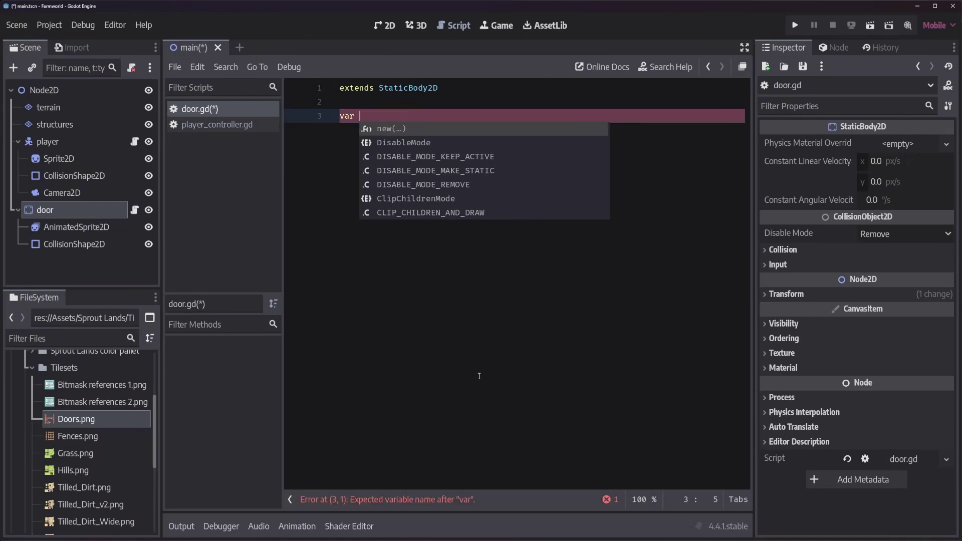
pyautogui.write('isOpe')
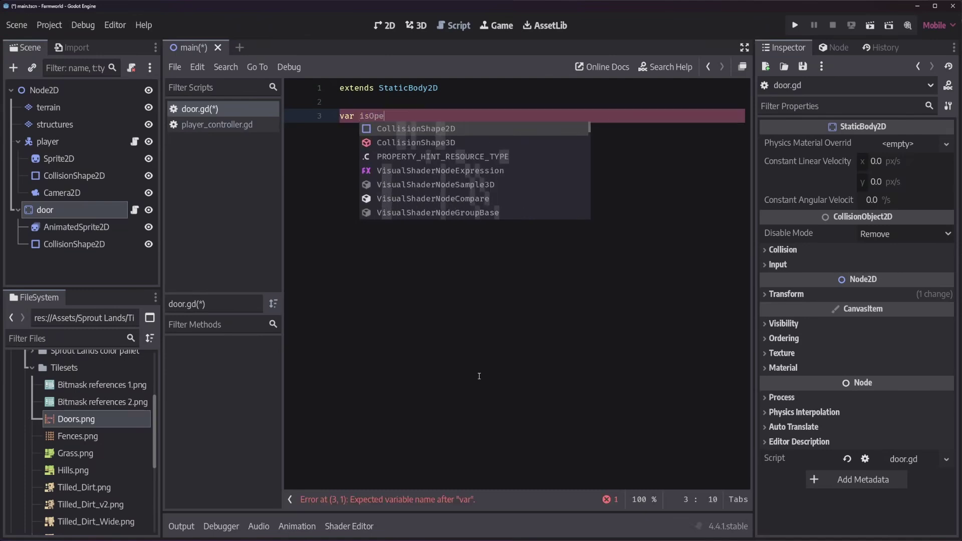
pyautogui.write('n := false')
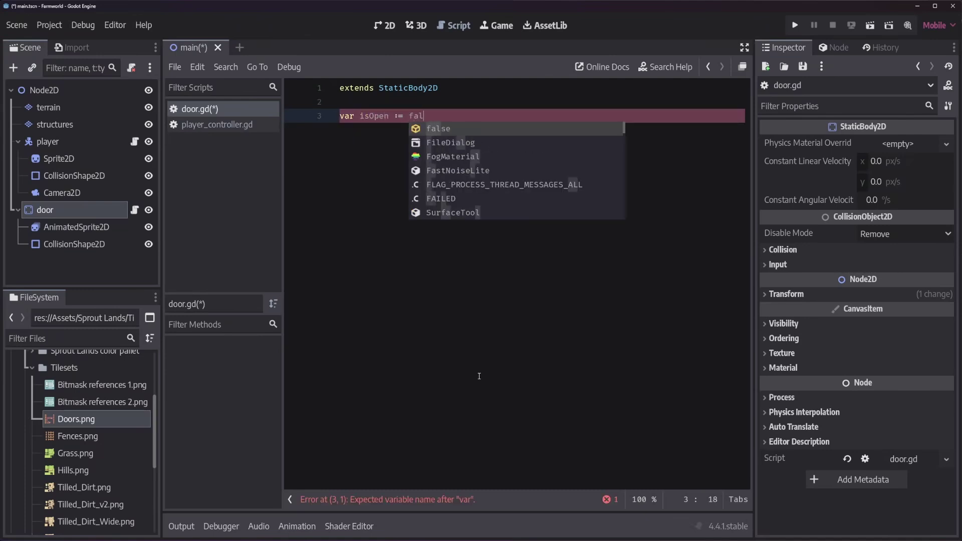
pyautogui.press('Return')
pyautogui.press('Return')
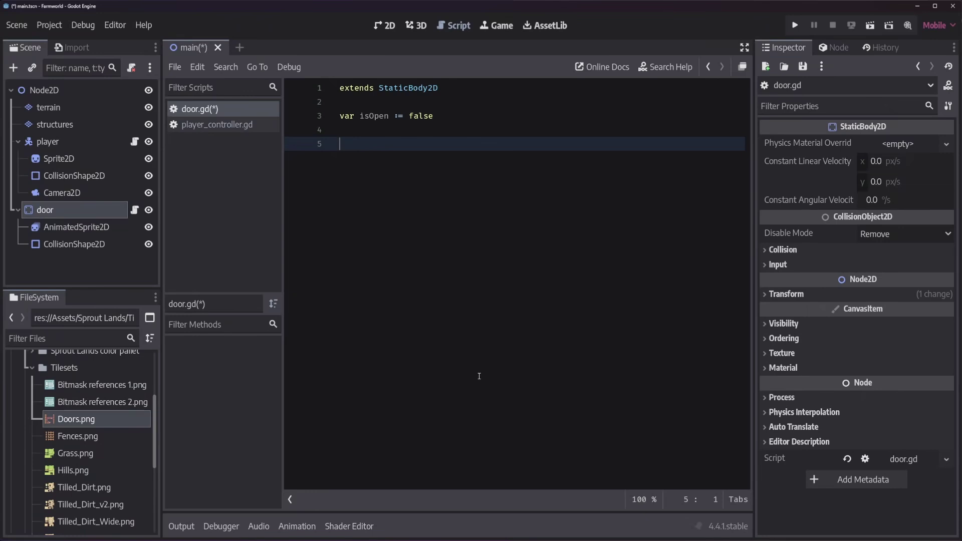
# Step: Add an open() function to door.gd that sets isOpen = true
pyautogui.write('func open():')
pyautogui.press('Return')
pyautogui.write('is')
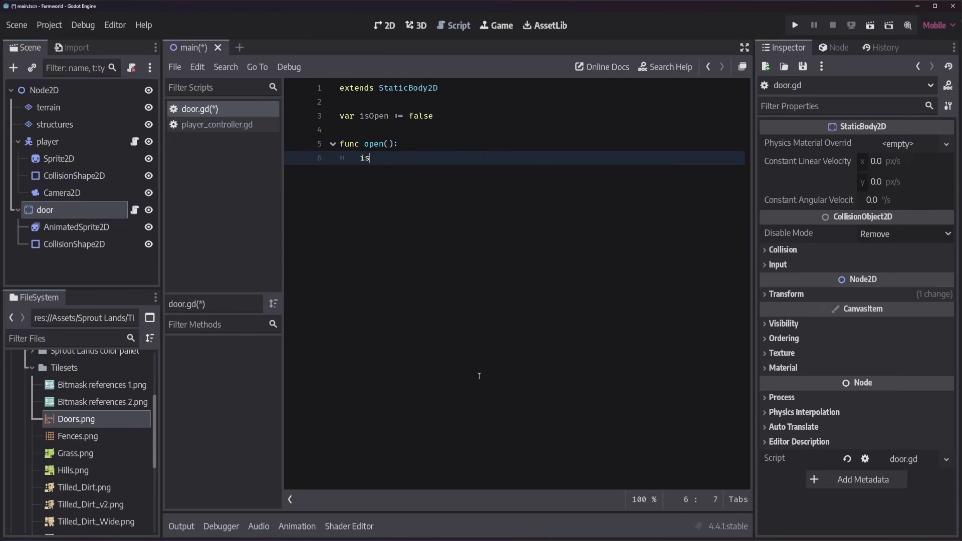
pyautogui.write('Open = true')
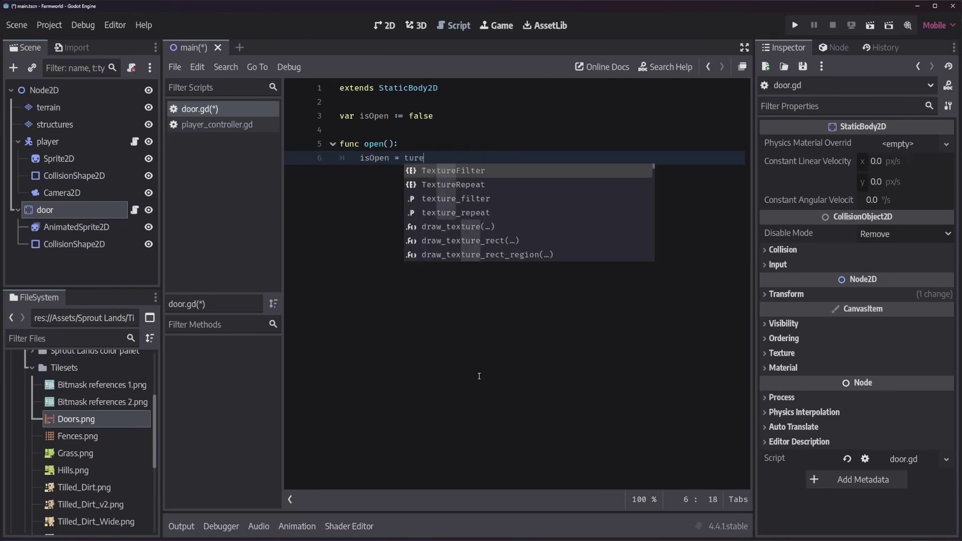
pyautogui.press('Return')
pyautogui.press('Return')
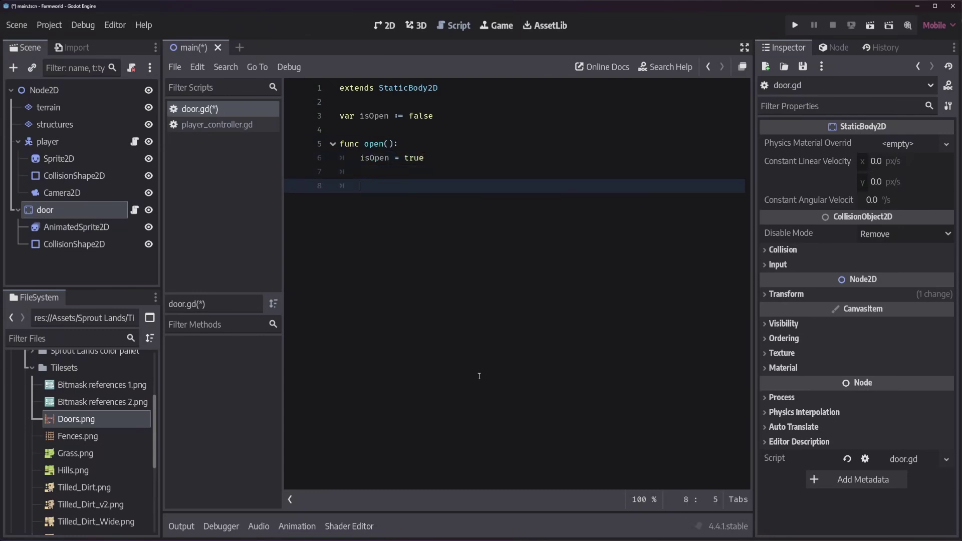
# Step: Add a close() function below open() that sets isOpen = false
pyautogui.press('BackSpace')
pyautogui.write('func close():')
pyautogui.press('Return')
pyautogui.write('ui')
pyautogui.press('BackSpace')
pyautogui.press('BackSpace')
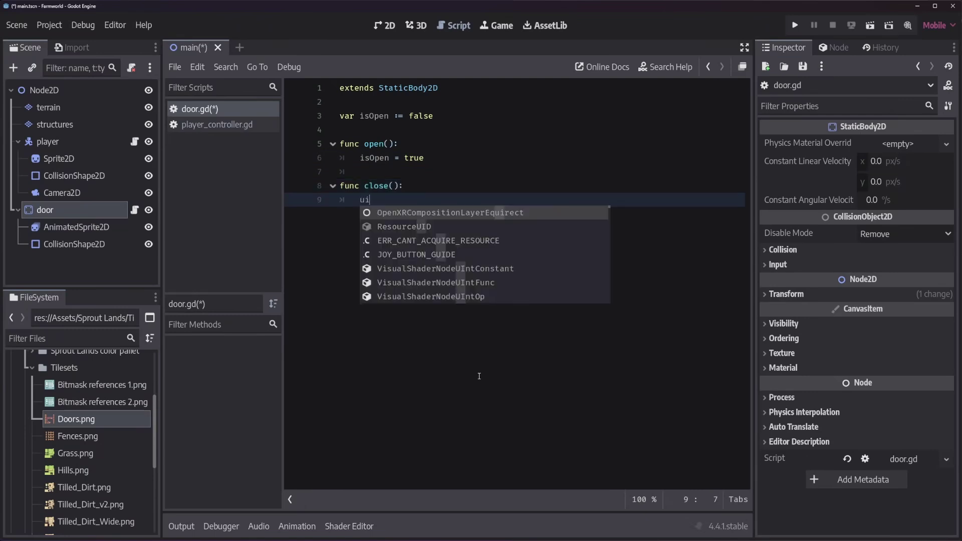
pyautogui.write('isOpen')
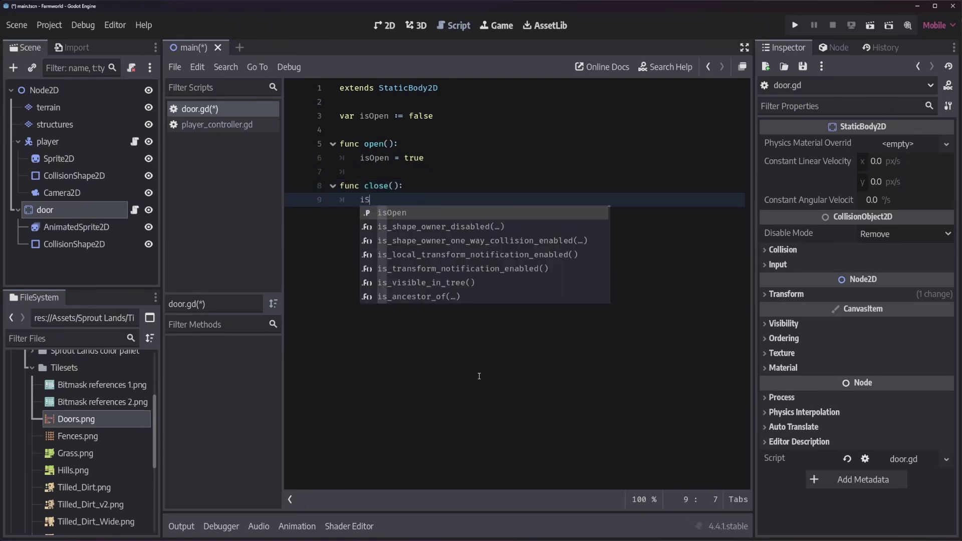
pyautogui.write(' = false')
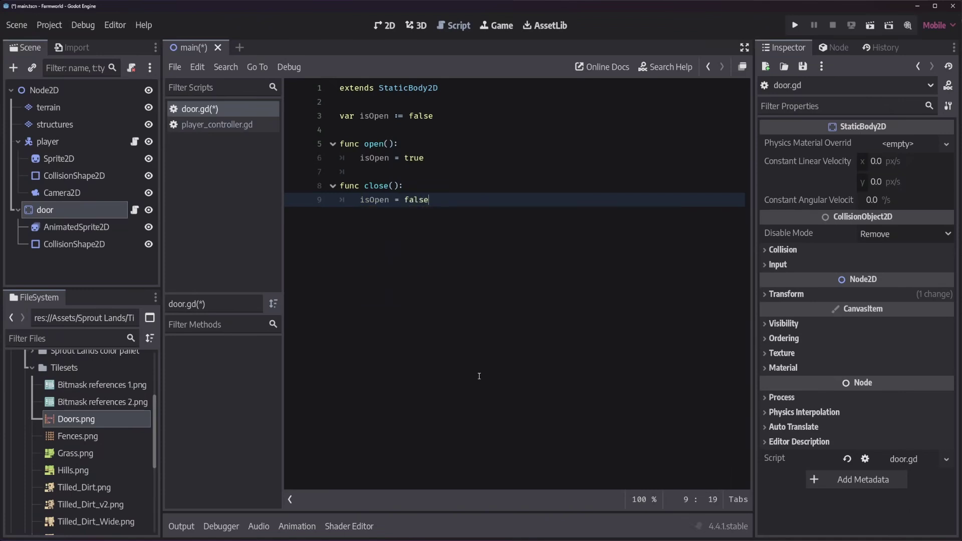
pyautogui.click(451, 144)
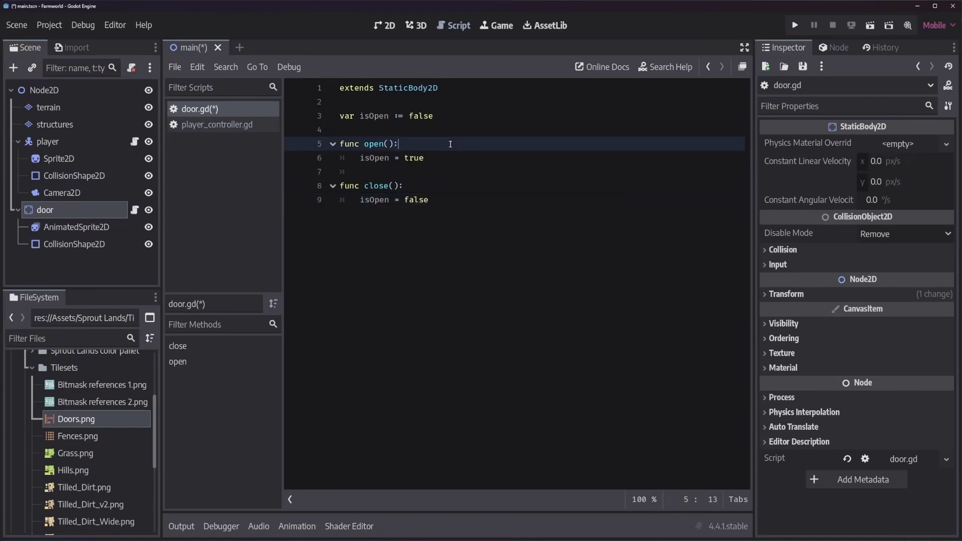
pyautogui.press('Return')
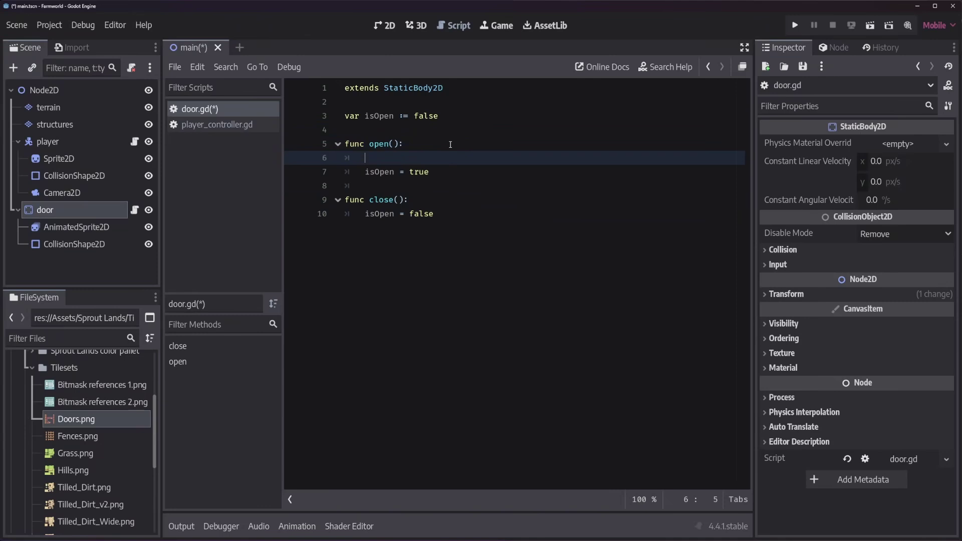
pyautogui.click(469, 116)
pyautogui.press('Return')
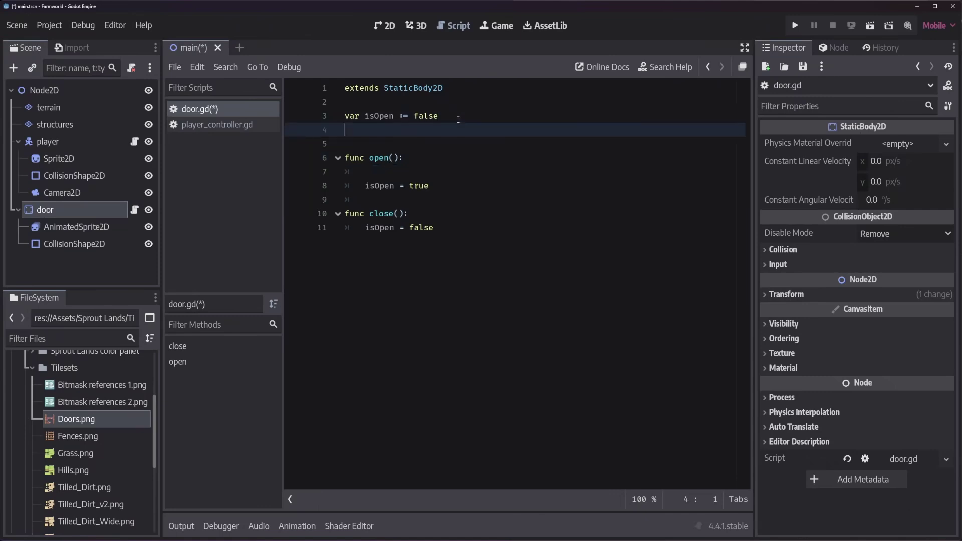
pyautogui.write('@onre')
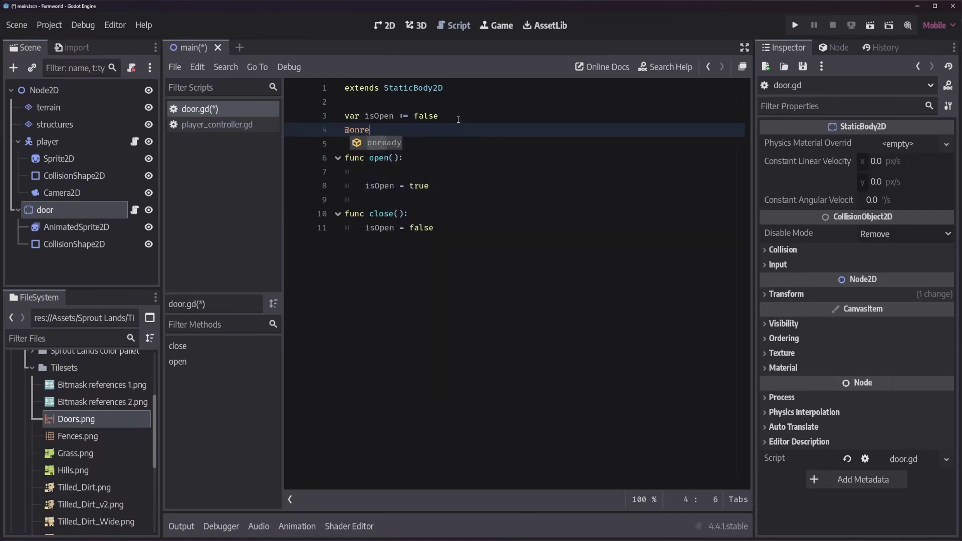
pyautogui.write('ady')
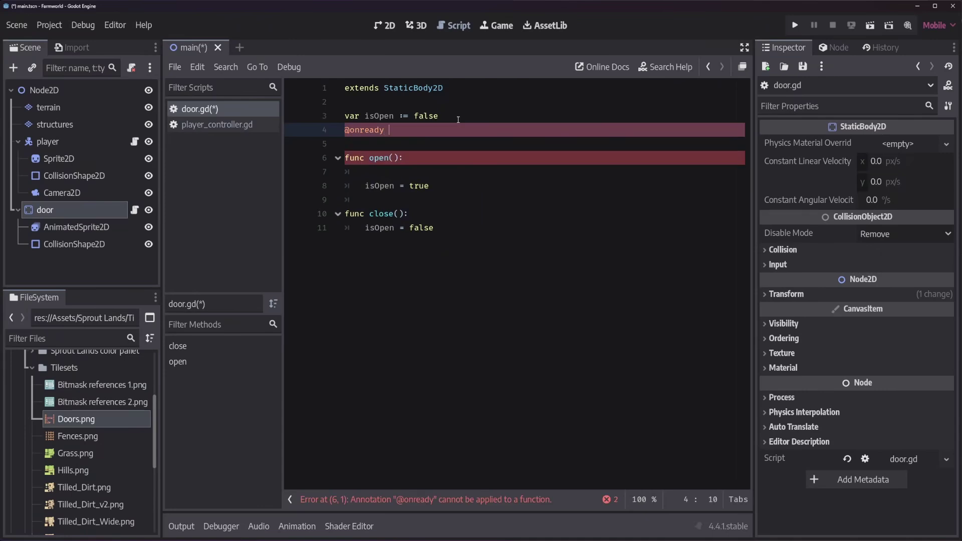
pyautogui.write(' var ')
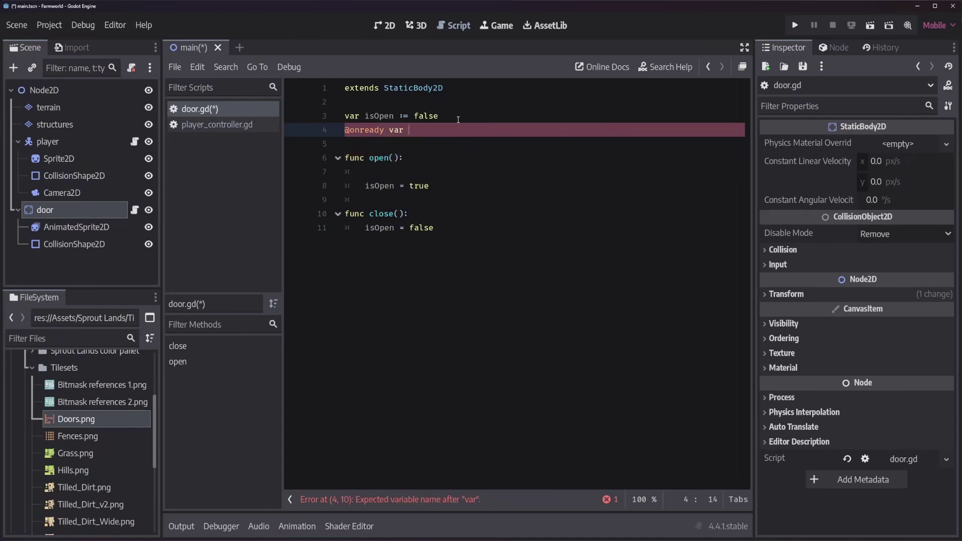
pyautogui.write('sprite')
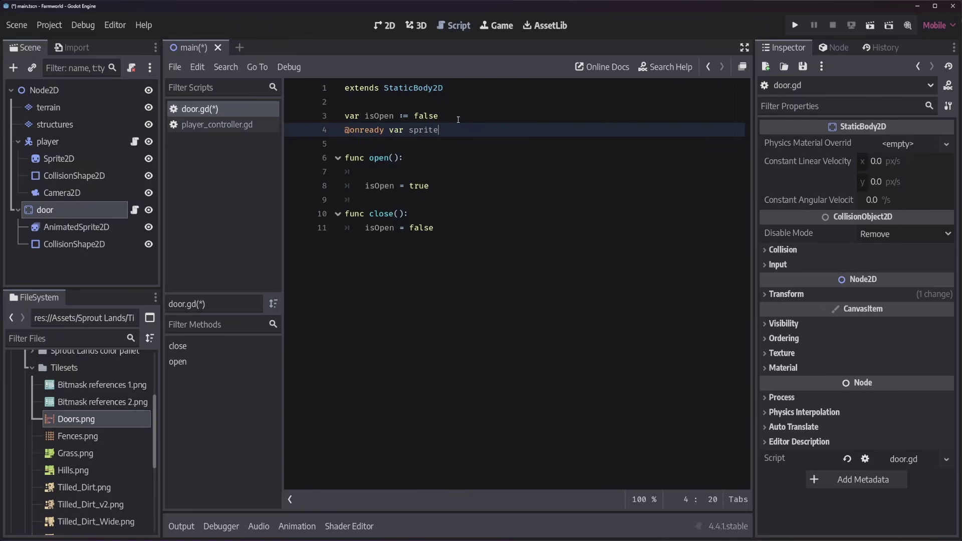
pyautogui.write(' = ')
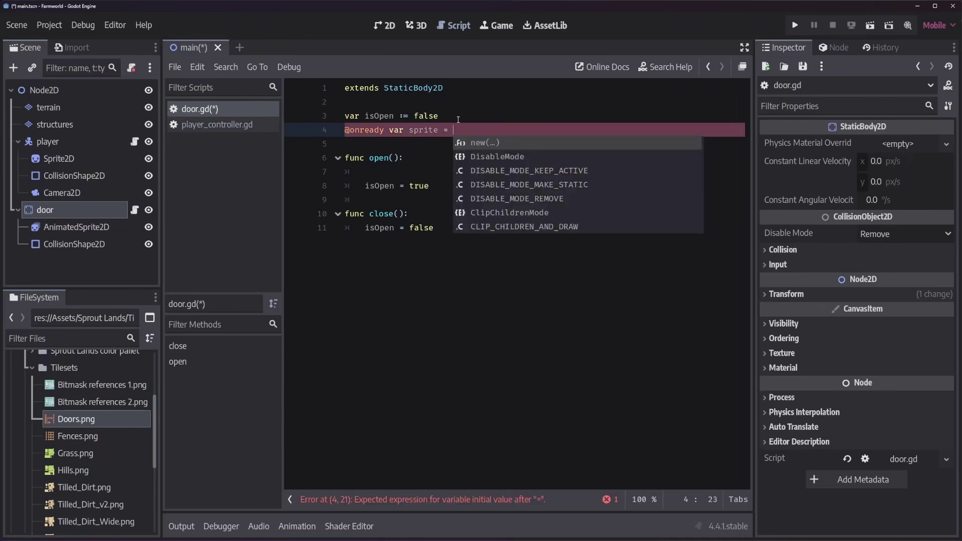
pyautogui.write('$AnimatedSprite2D')
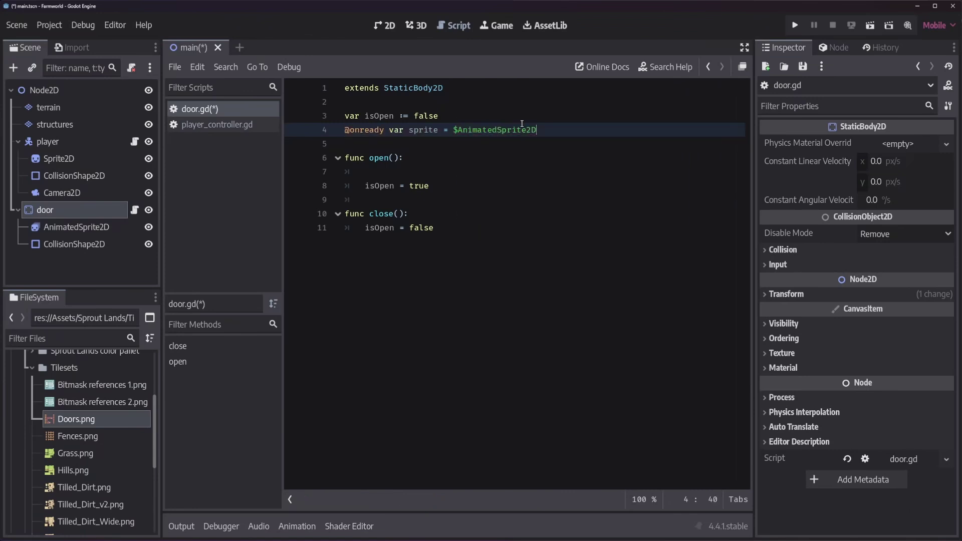
pyautogui.moveTo(548, 131); pyautogui.dragTo(455, 130)
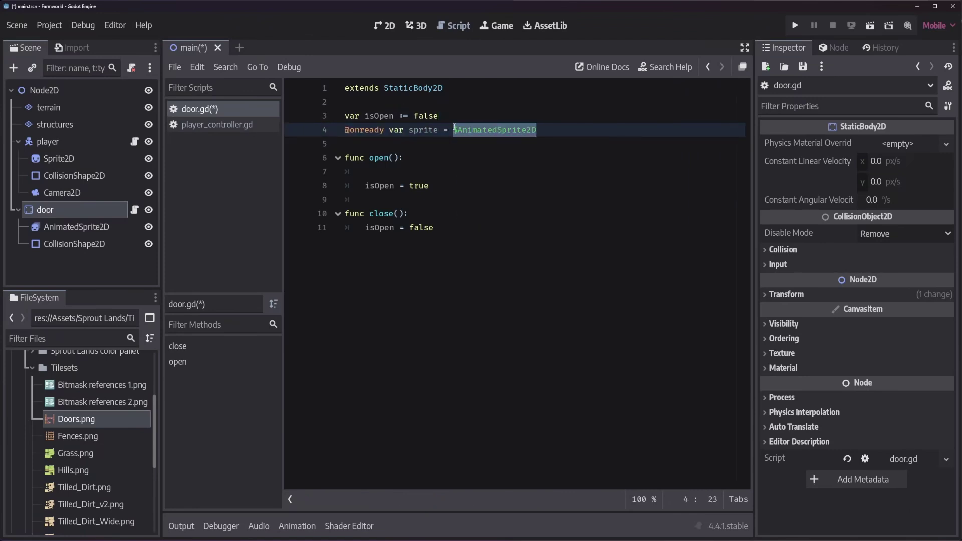
pyautogui.click(454, 130)
# Step: Call sprite.play() on the empty line inside open(), above the isOpen assignment
pyautogui.click(459, 228)
pyautogui.click(459, 171)
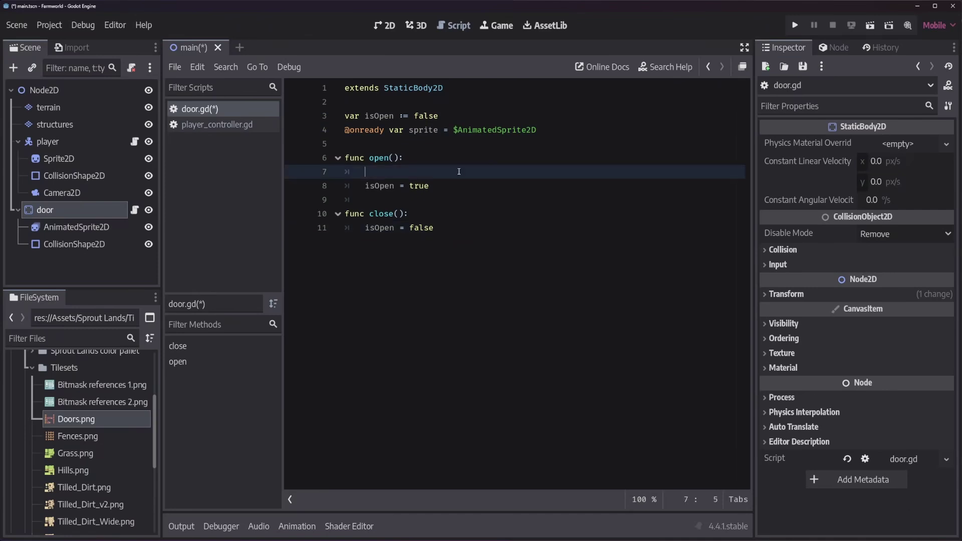
pyautogui.write('sprite.')
pyautogui.doubleClick(495, 242)
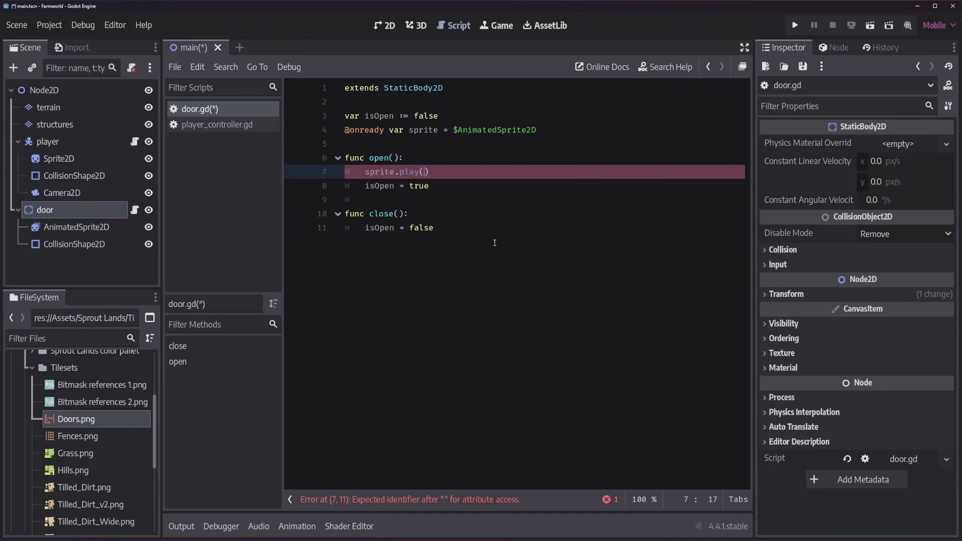
# Step: Call sprite.play_backwards() at the start of close() and save the scene with its script
pyautogui.click(457, 213)
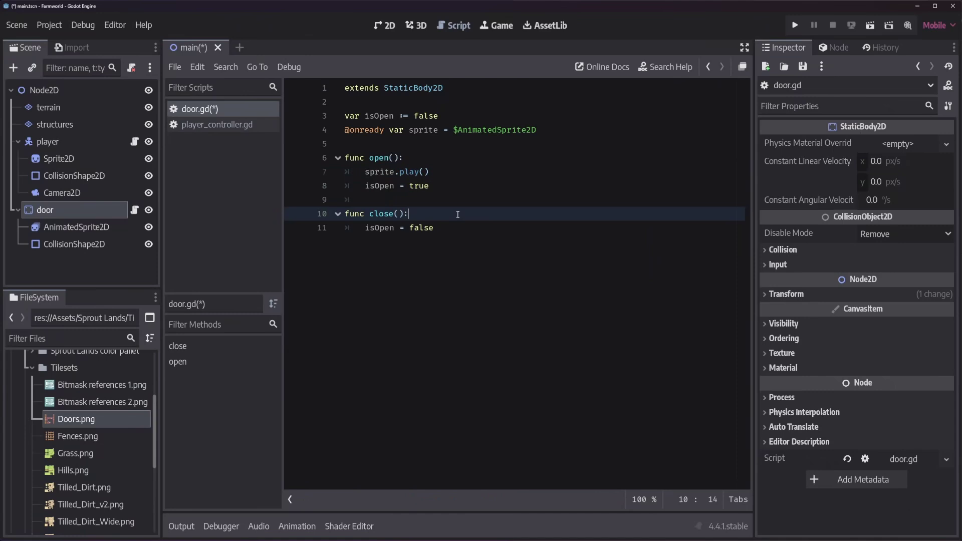
pyautogui.press('Return')
pyautogui.write('sprite')
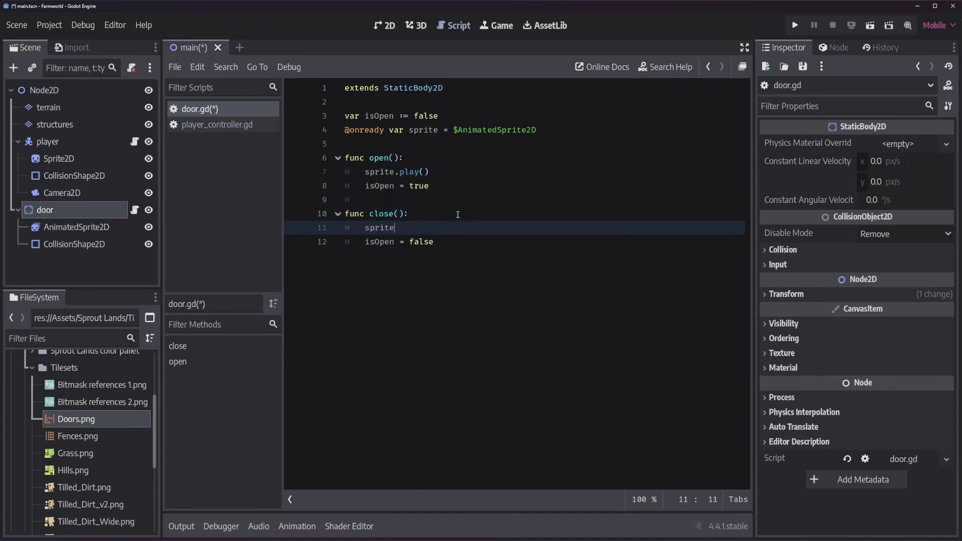
pyautogui.write('.play_b')
pyautogui.press('Return')
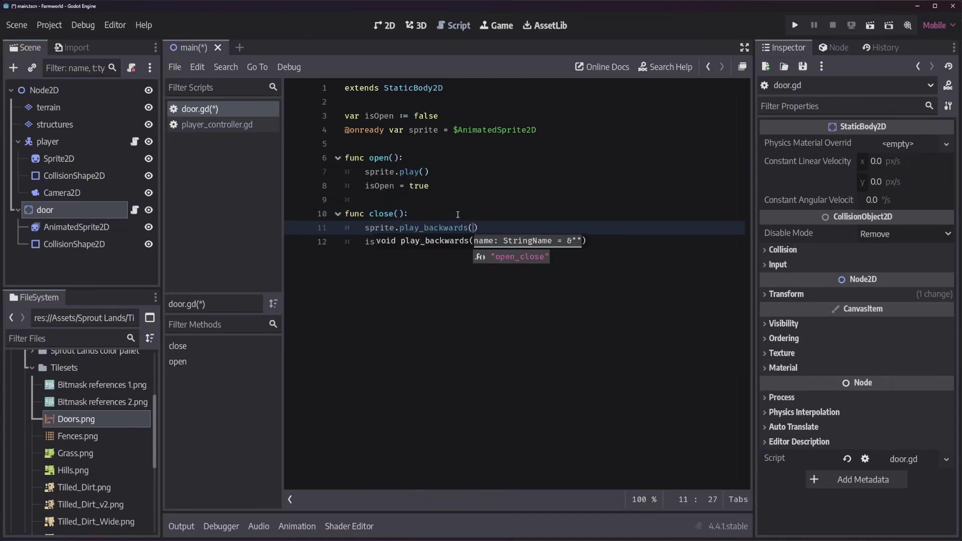
pyautogui.hotkey('ctrl', 's')
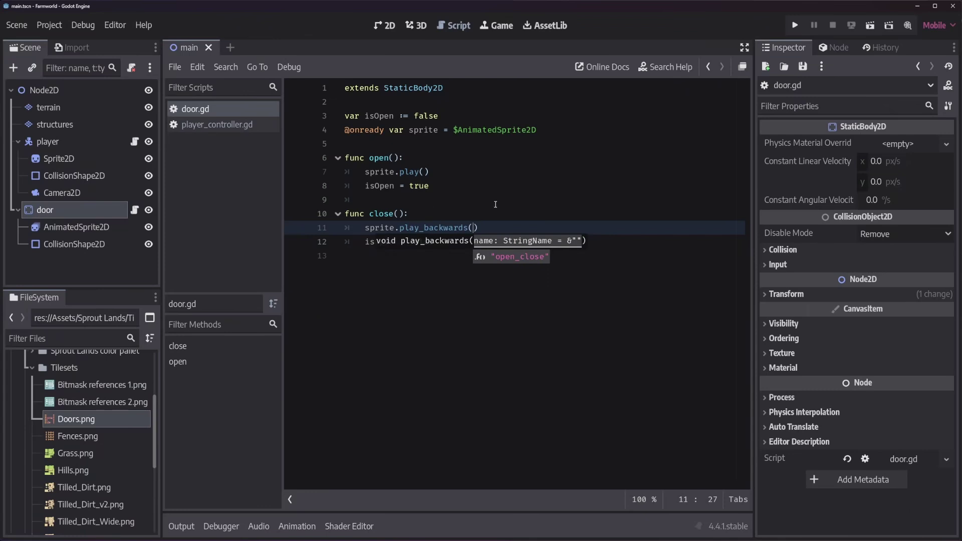
pyautogui.click(649, 251)
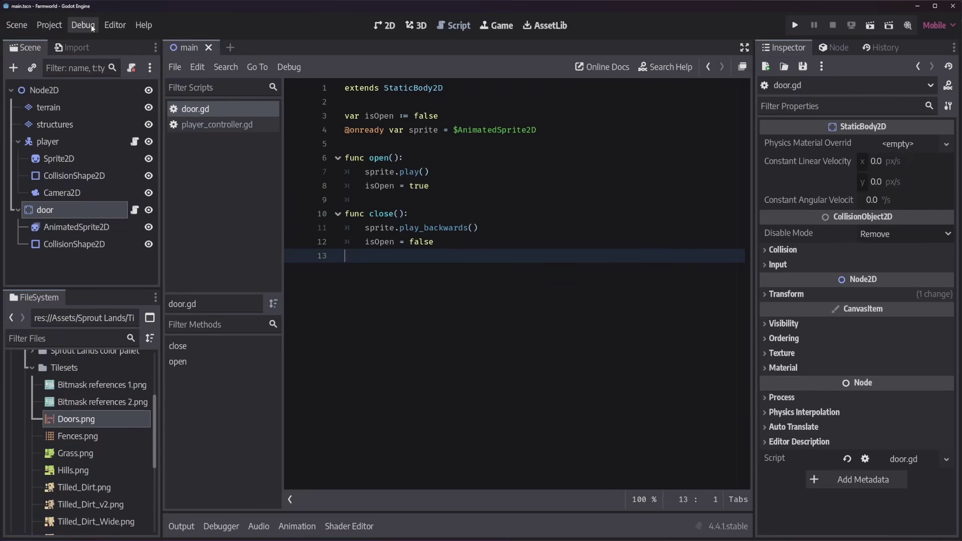
# Step: Add an input action named interact to the project's input map and bind it to the physical E key
pyautogui.click(46, 26)
pyautogui.click(67, 41)
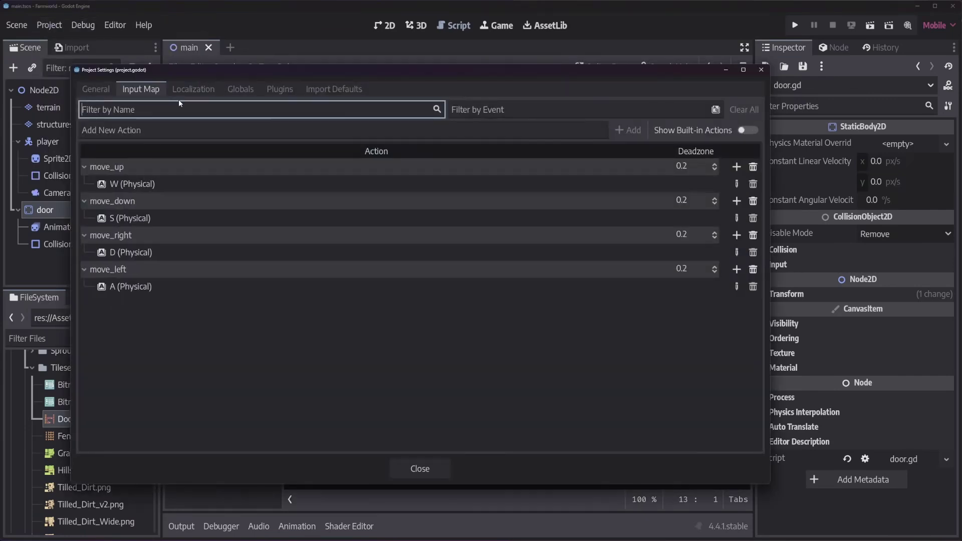
pyautogui.click(561, 131)
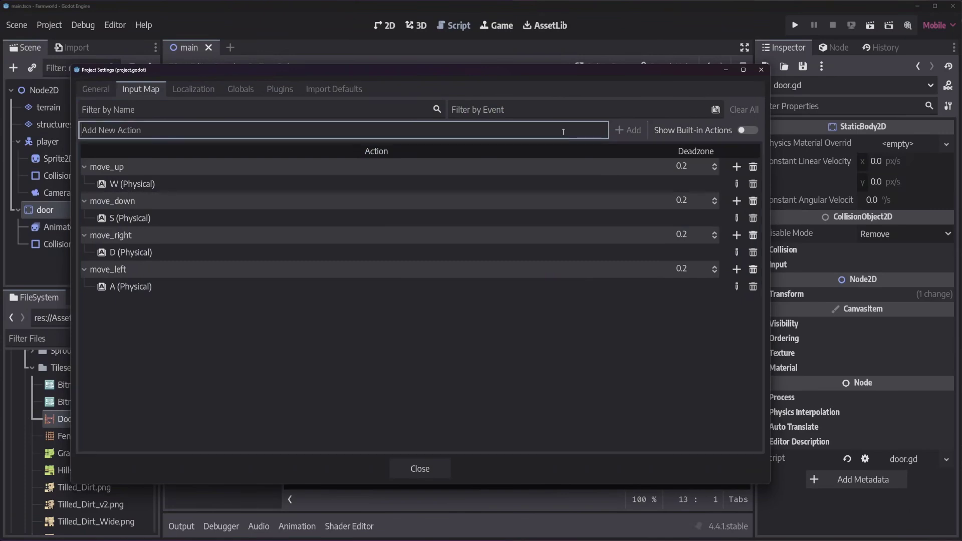
pyautogui.write('interact')
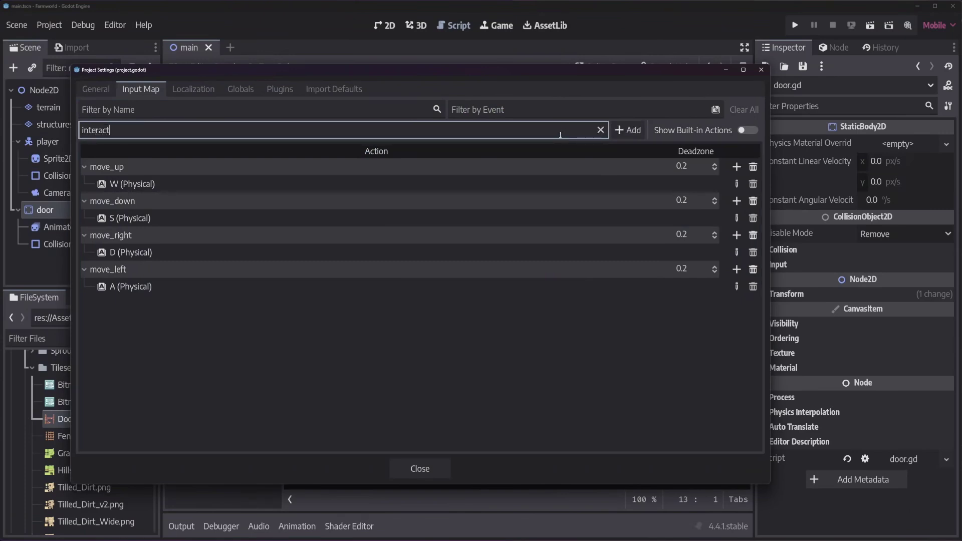
pyautogui.press('Return')
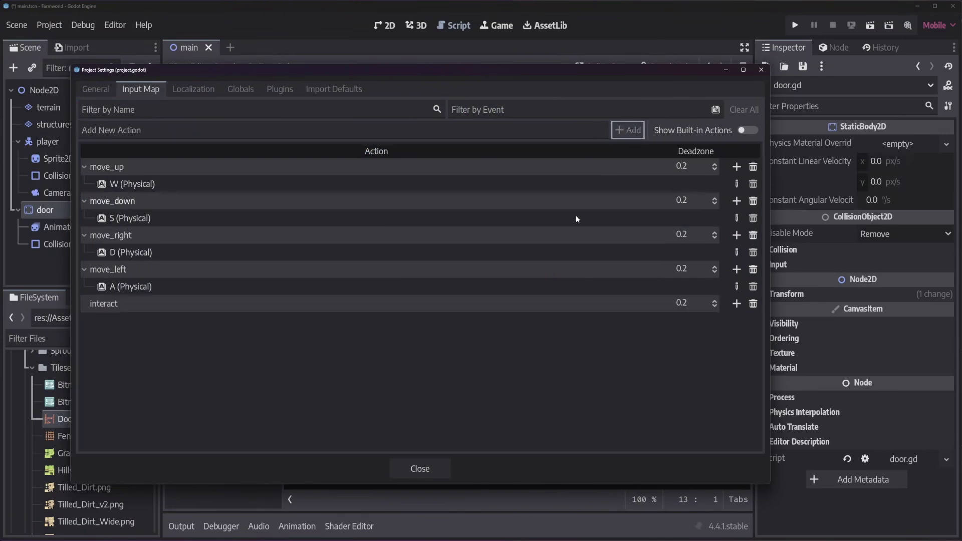
pyautogui.click(737, 303)
pyautogui.press('e')
pyautogui.click(478, 467)
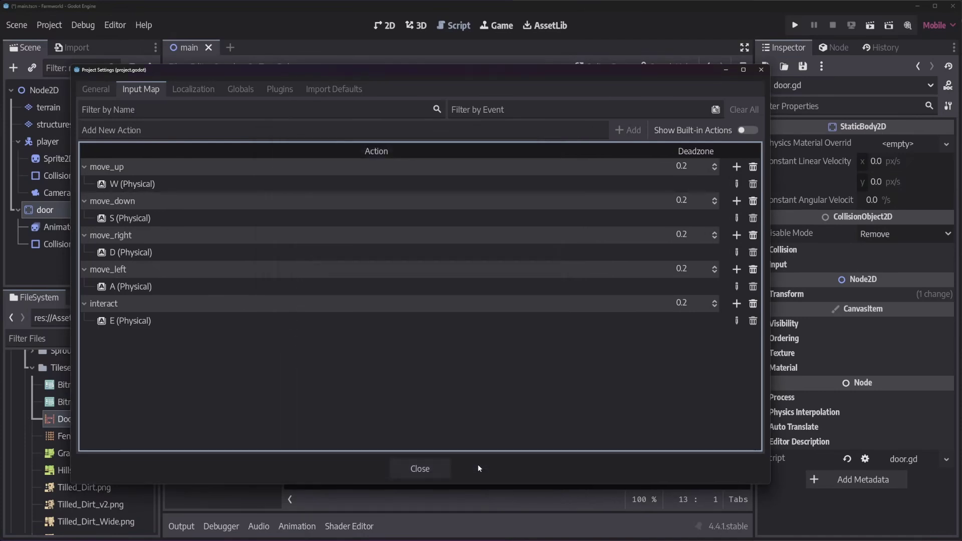
pyautogui.click(445, 466)
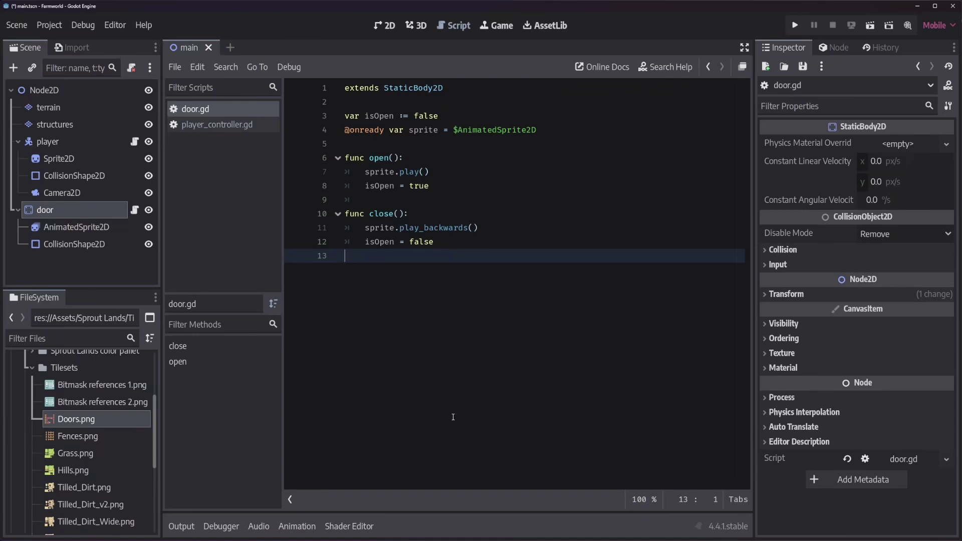
# Step: Declare a function _input(event) below close() in the door script, separated by an empty line
pyautogui.press('Return')
pyautogui.write('func ')
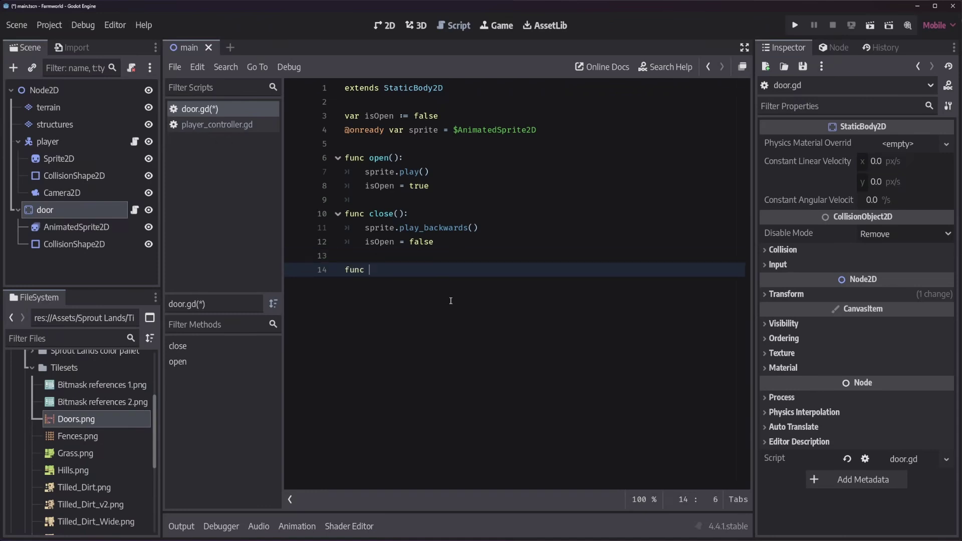
pyautogui.write('_input(event):')
pyautogui.press('Return')
# Step: Begin the body of _input with the condition if Input.is_action_pressed("interact"): and start its indented block
pyautogui.write('if In')
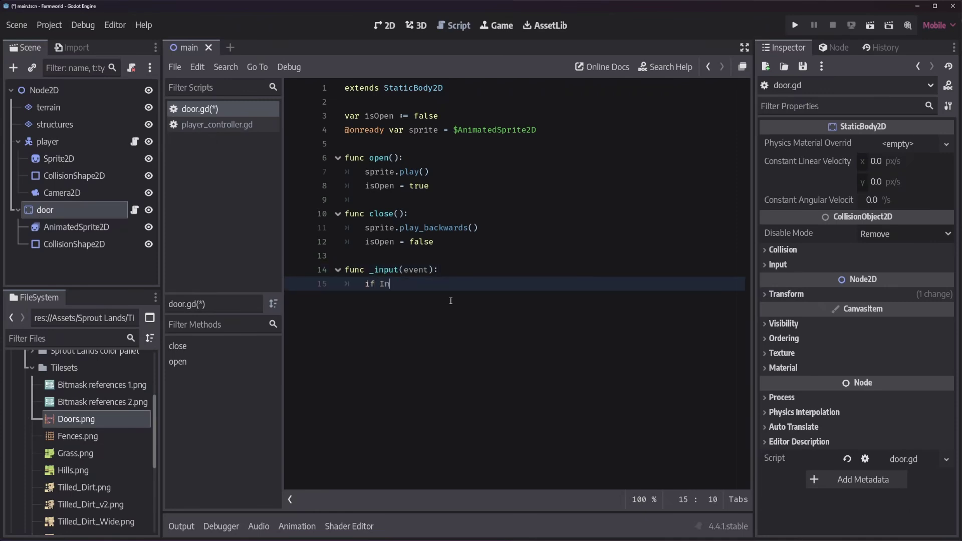
pyautogui.write('put.is')
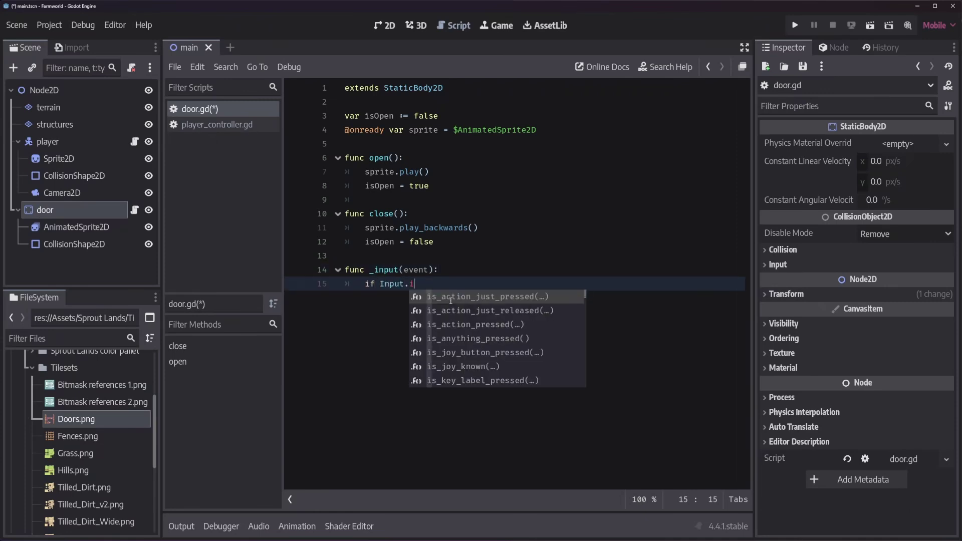
pyautogui.press('Down')
pyautogui.press('Down')
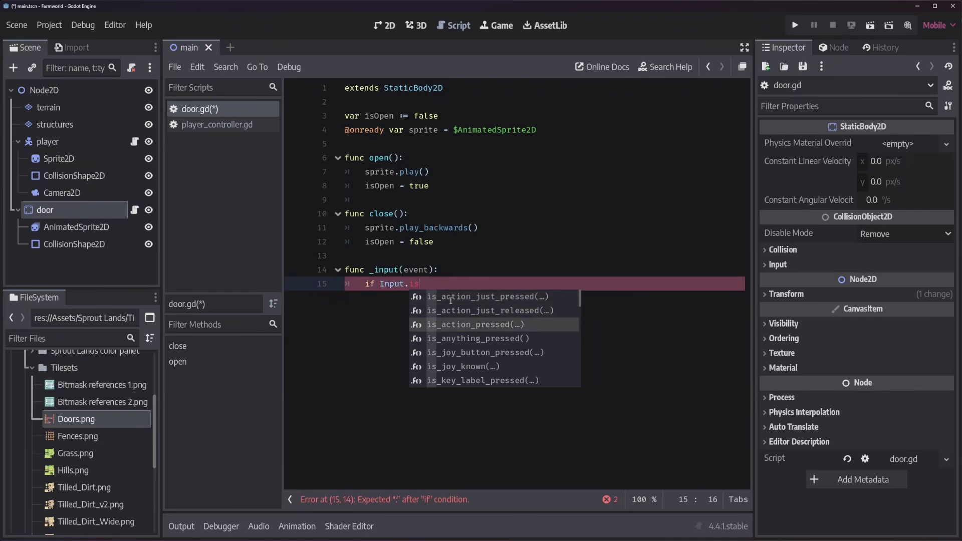
pyautogui.press('Return')
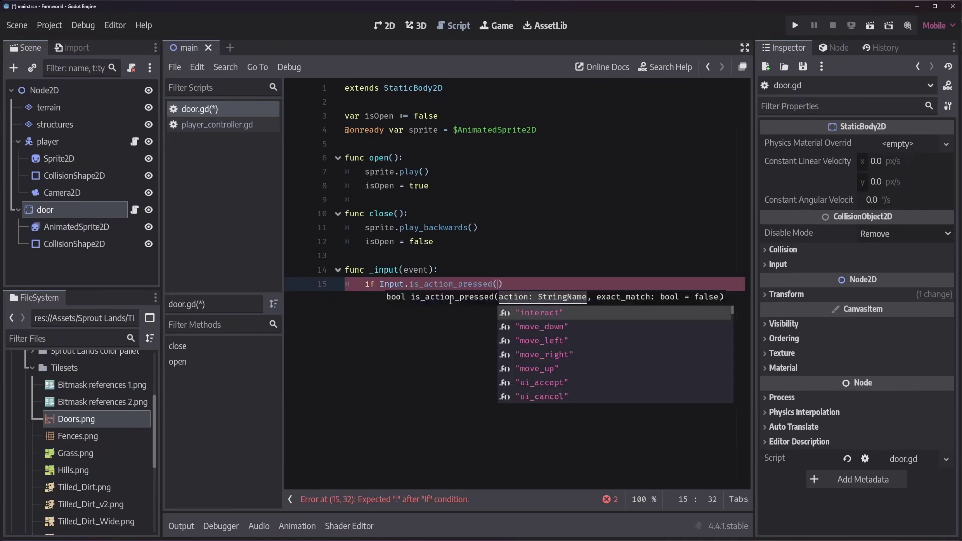
pyautogui.press('Return')
pyautogui.write(')"')
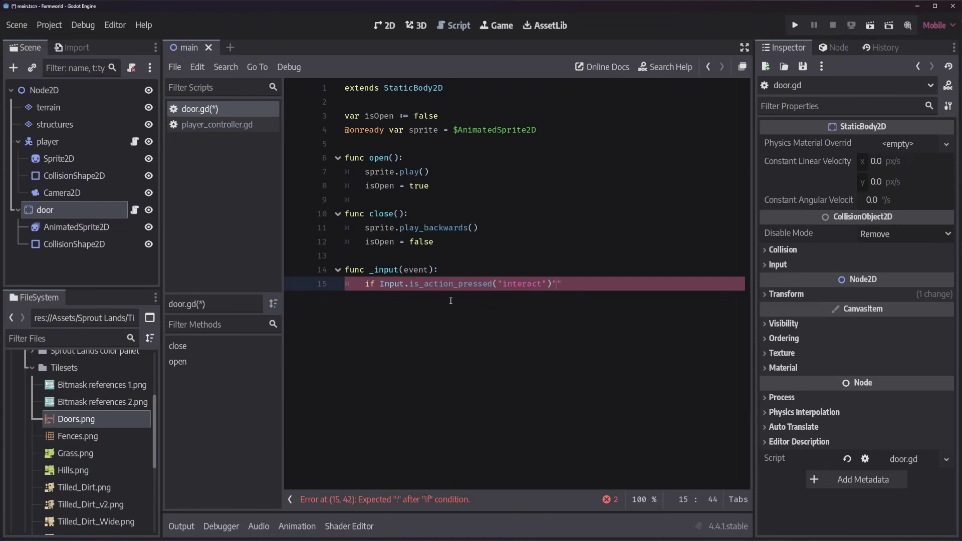
pyautogui.press('BackSpace')
pyautogui.write(':')
pyautogui.press('Return')
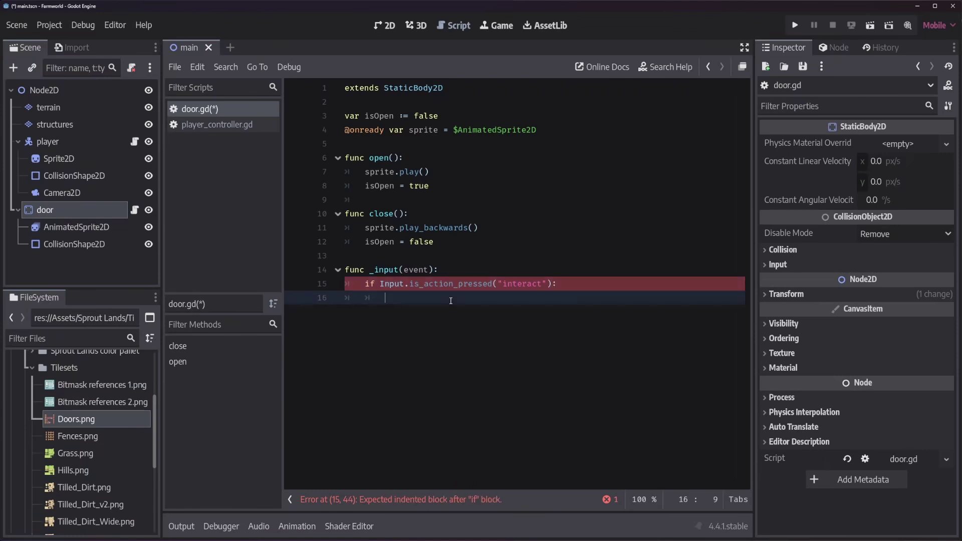
# Step: Inside the interact condition, call close() if isOpen and otherwise call open(), and save the script
pyautogui.write('if isOpen:')
pyautogui.press('Return')
pyautogui.write('close()')
pyautogui.press('Return')
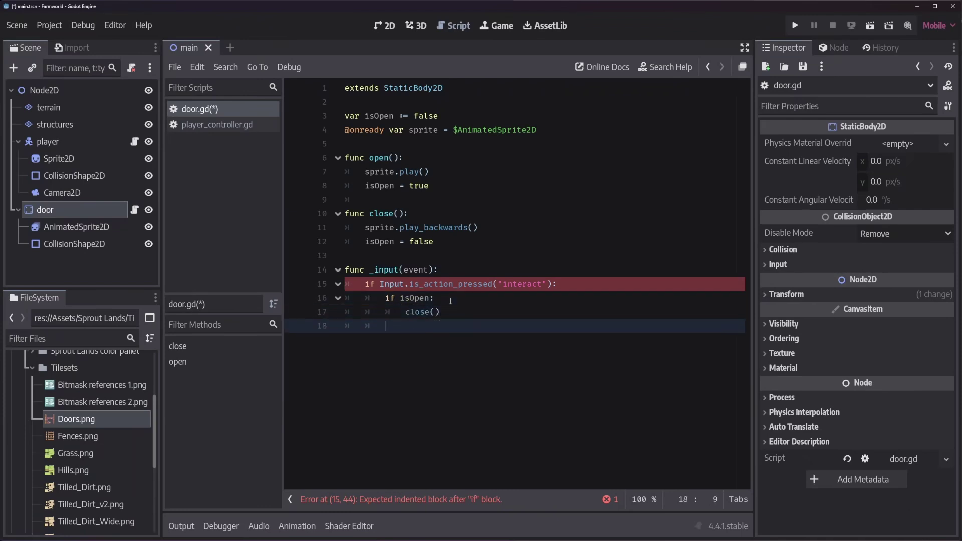
pyautogui.write('else:')
pyautogui.press('Return')
pyautogui.write('op')
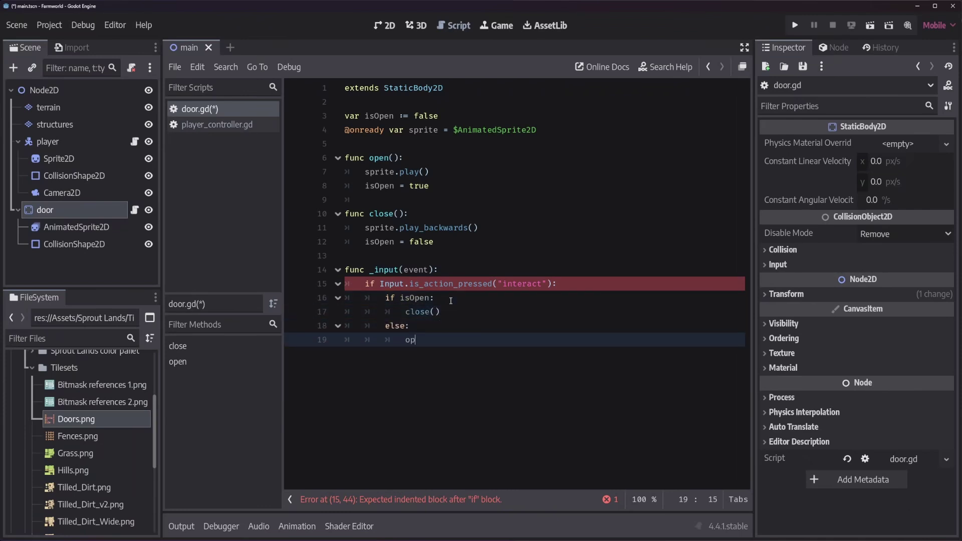
pyautogui.write('en()')
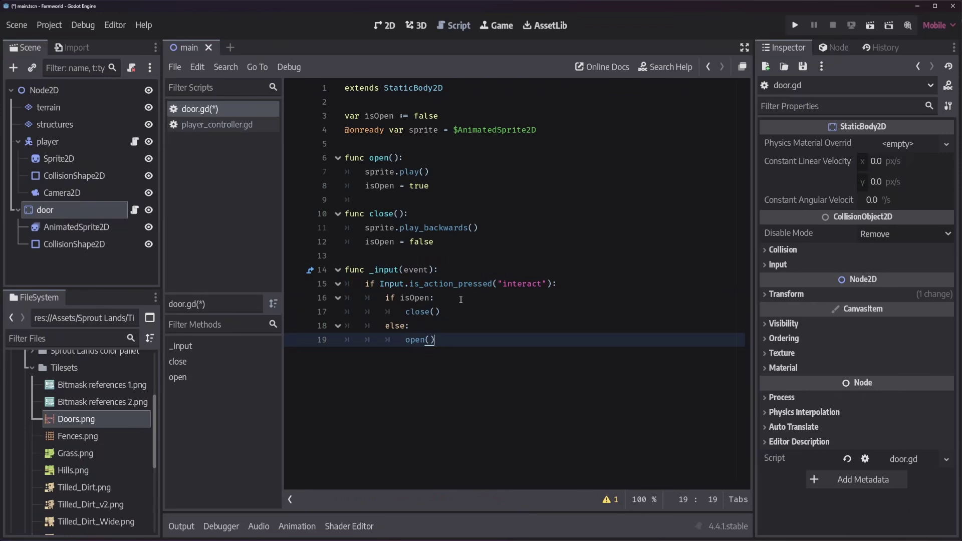
pyautogui.hotkey('ctrl', 's')
# Step: Test-run the project briefly and turn off looping for the door sprite's open_close animation
pyautogui.click(796, 25)
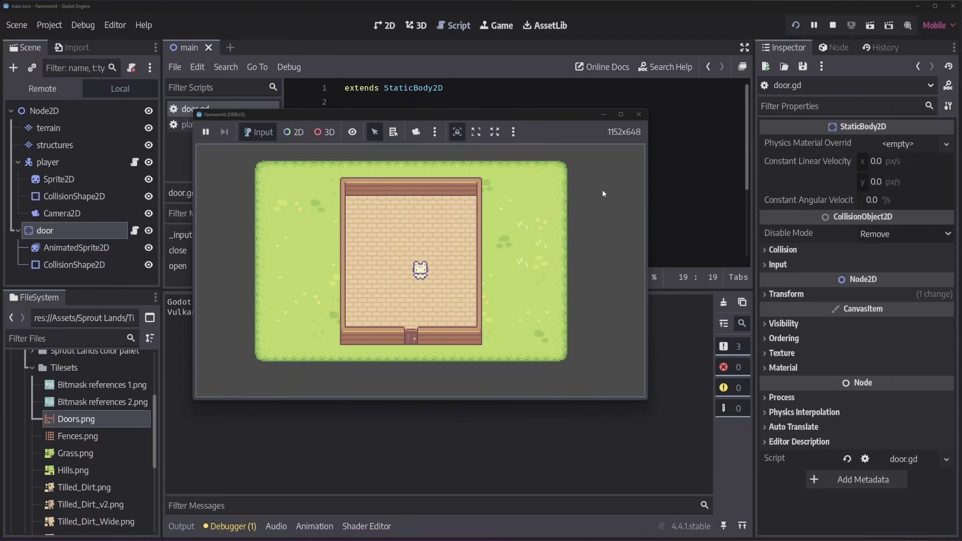
pyautogui.click(833, 26)
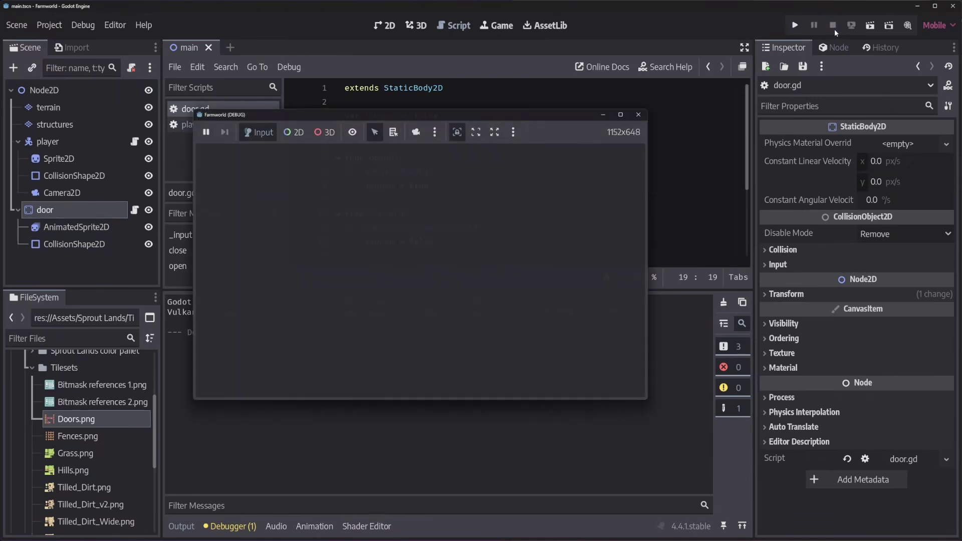
pyautogui.click(71, 226)
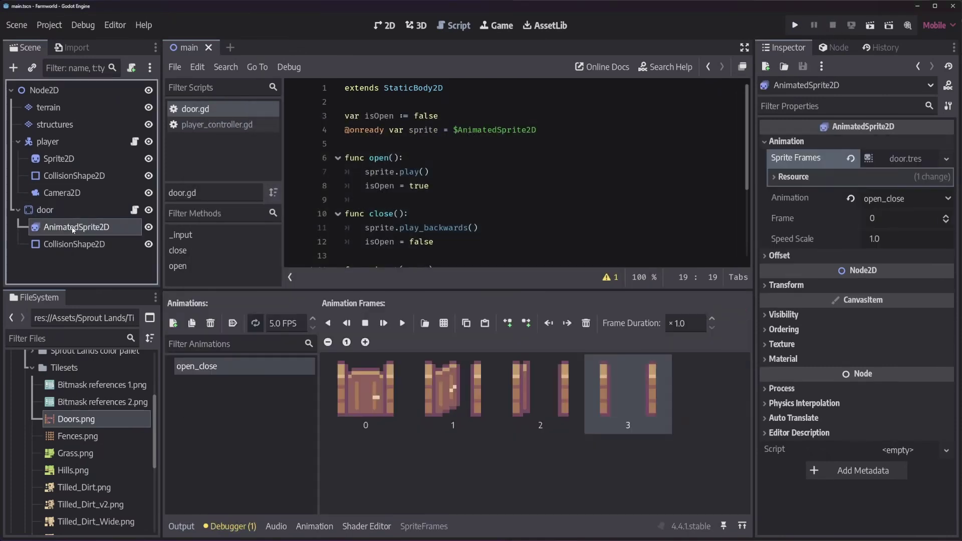
pyautogui.click(256, 324)
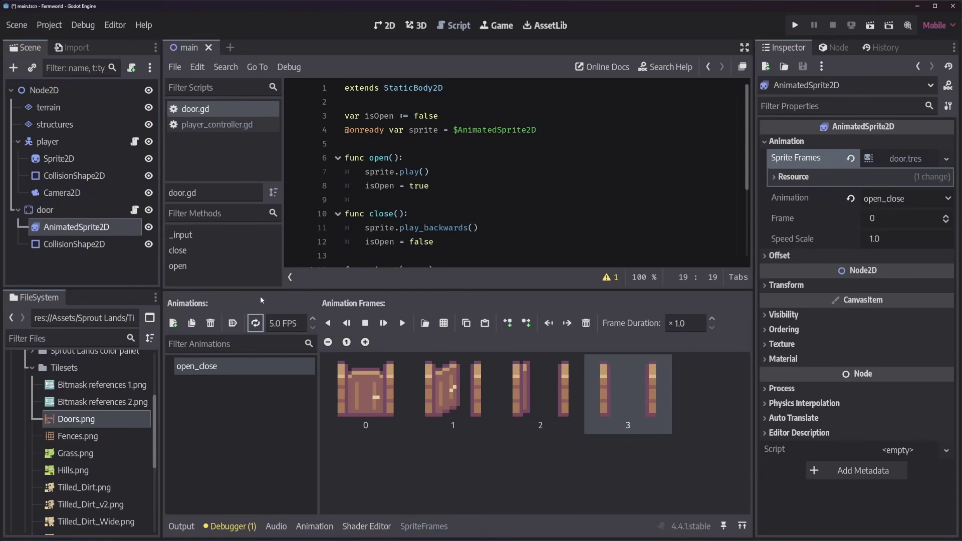
# Step: Run the project, walk the player to the house door, test passing through it, and stop the game
pyautogui.click(795, 25)
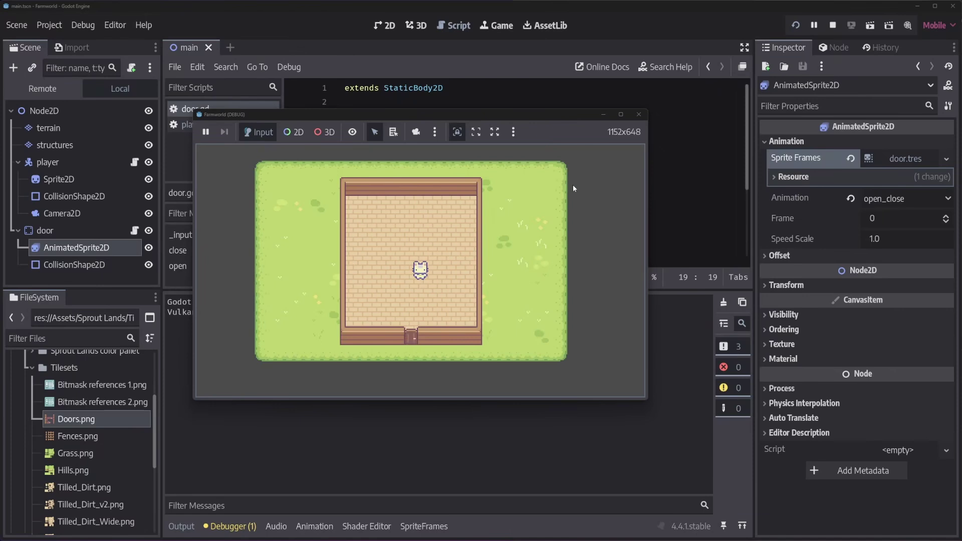
pyautogui.press('Down')
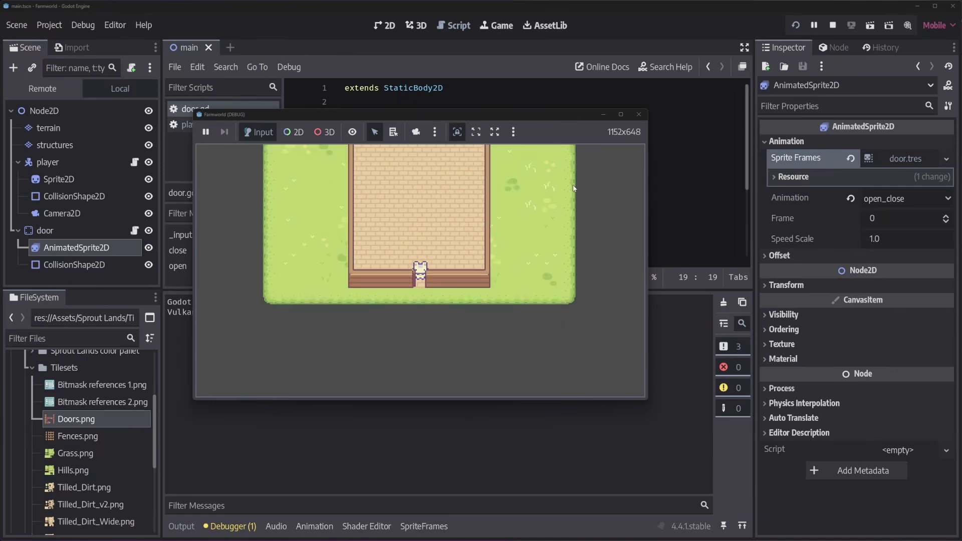
pyautogui.press('Right')
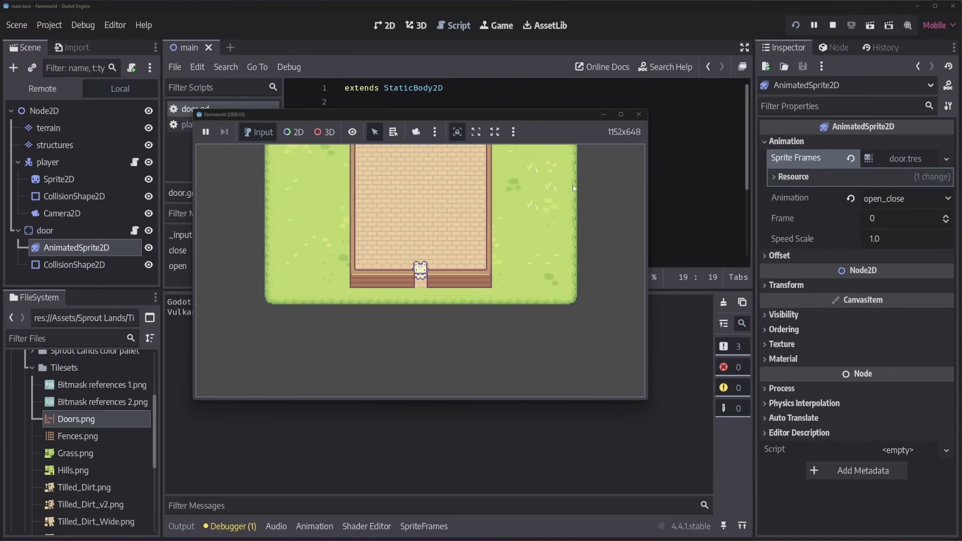
pyautogui.press('Left')
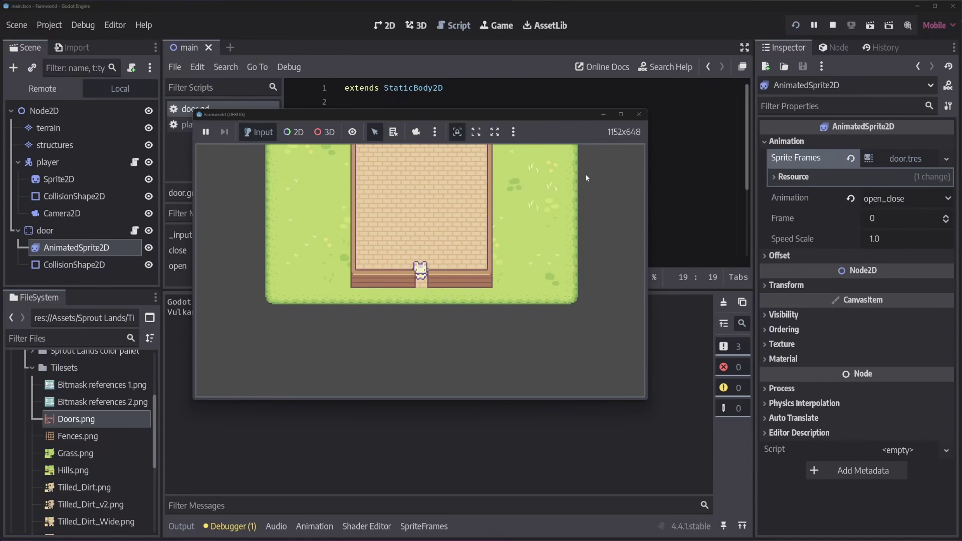
pyautogui.click(831, 26)
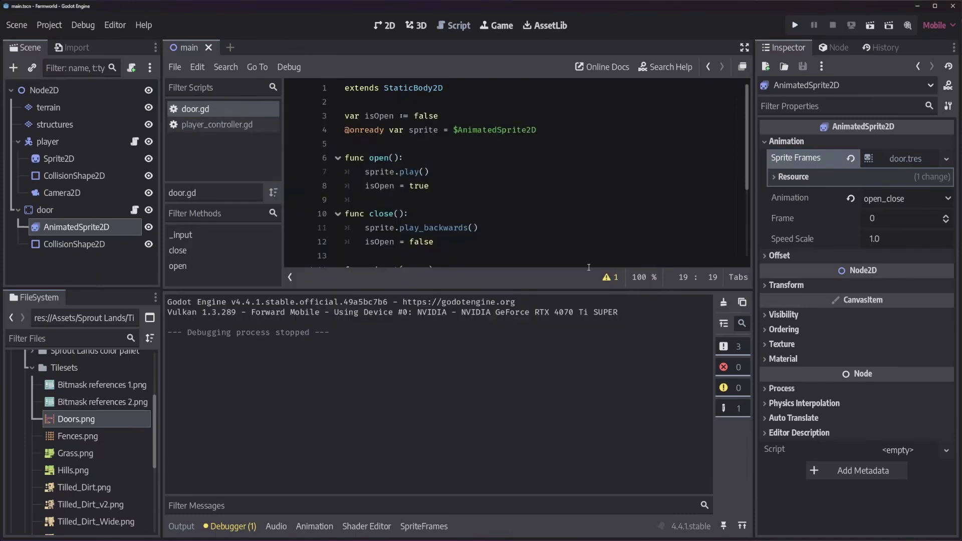
pyautogui.click(562, 133)
pyautogui.press('Return')
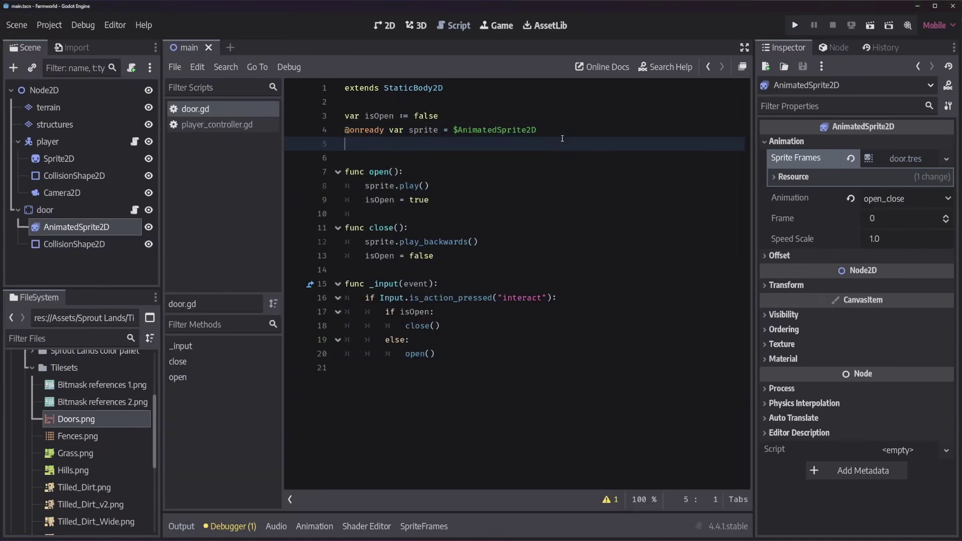
pyautogui.write('@onready var collider = $CollisionShape2D')
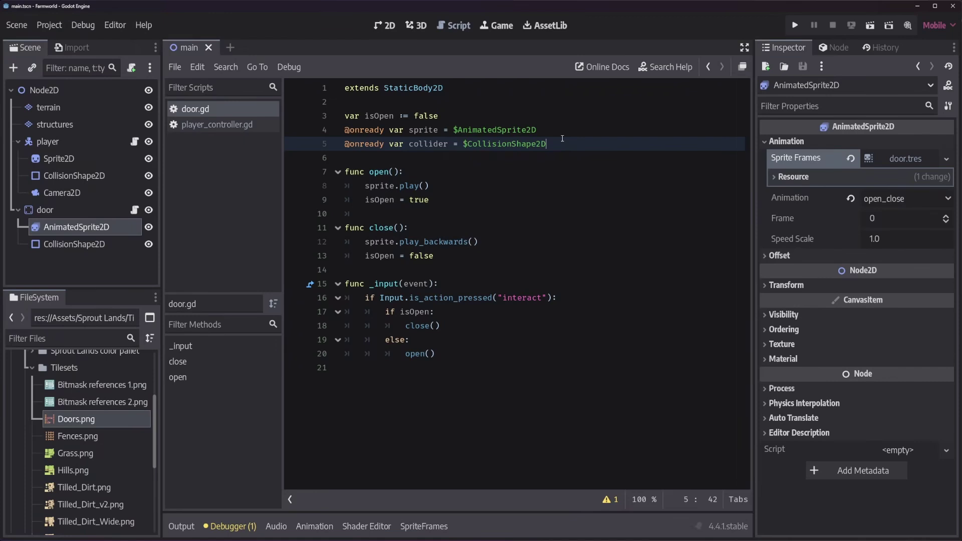
# Step: Add the condition if collider.shape is SegmentShape2D: at the start of open(), with an indented line below it
pyautogui.click(480, 169)
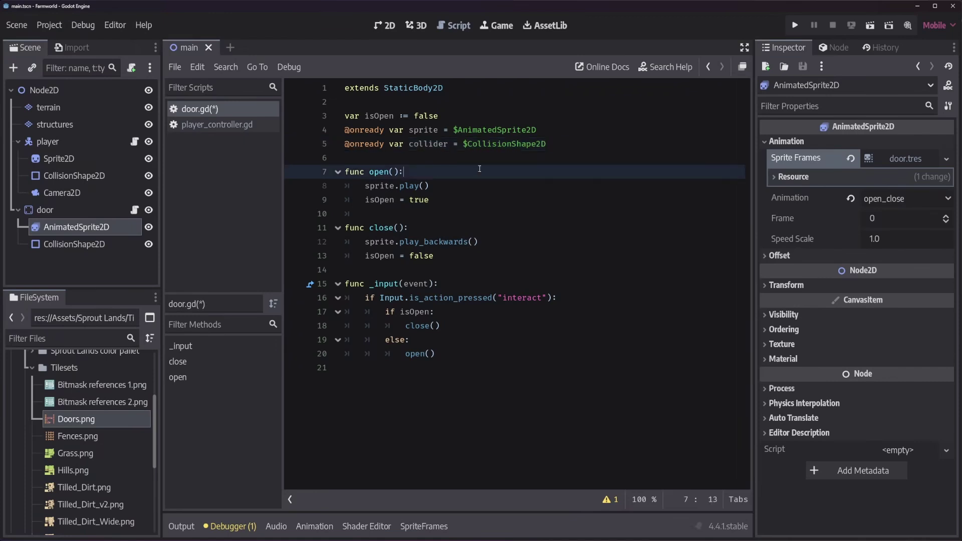
pyautogui.press('Return')
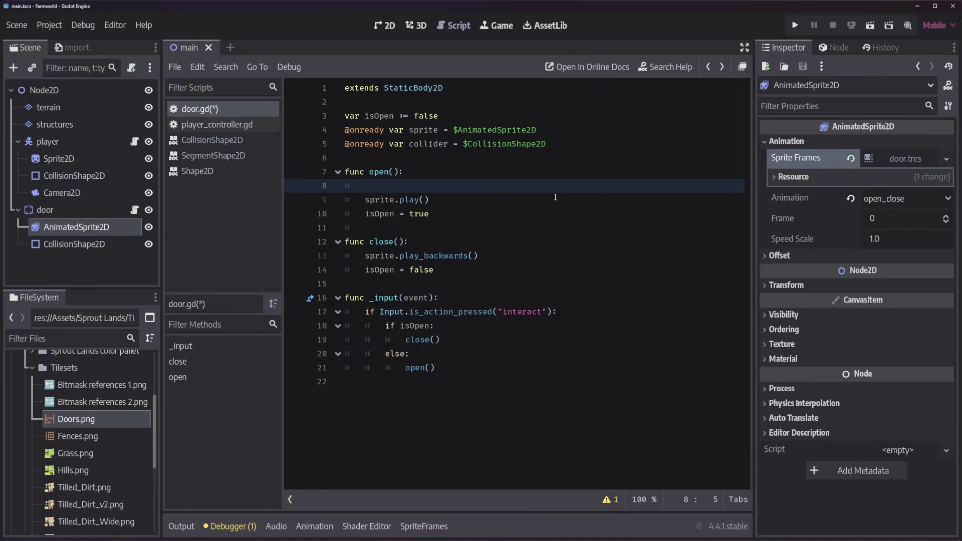
pyautogui.write('if collider.shape is Segement')
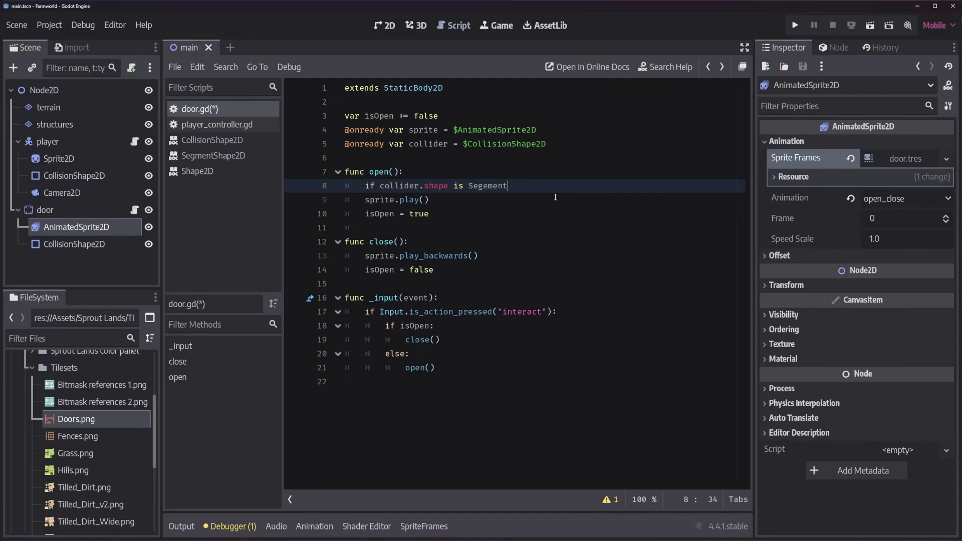
pyautogui.press('BackSpace')
pyautogui.press('BackSpace')
pyautogui.press('BackSpace')
pyautogui.press('BackSpace')
pyautogui.press('BackSpace')
pyautogui.write('ment')
pyautogui.press('Return')
pyautogui.write(':')
pyautogui.press('Return')
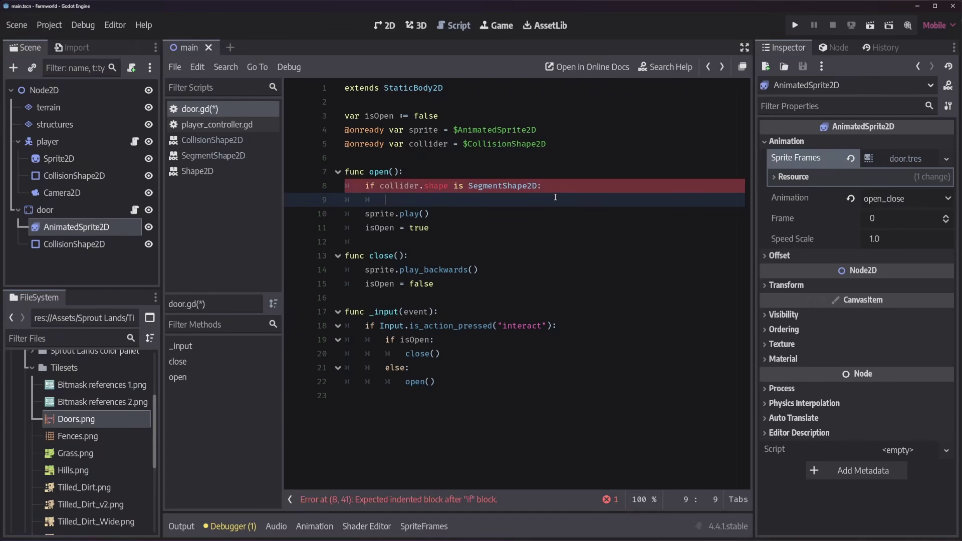
# Step: Assign Vector2(0,0) to collider.shape.b inside the segment shape condition of open()
pyautogui.write('collider.shape.b')
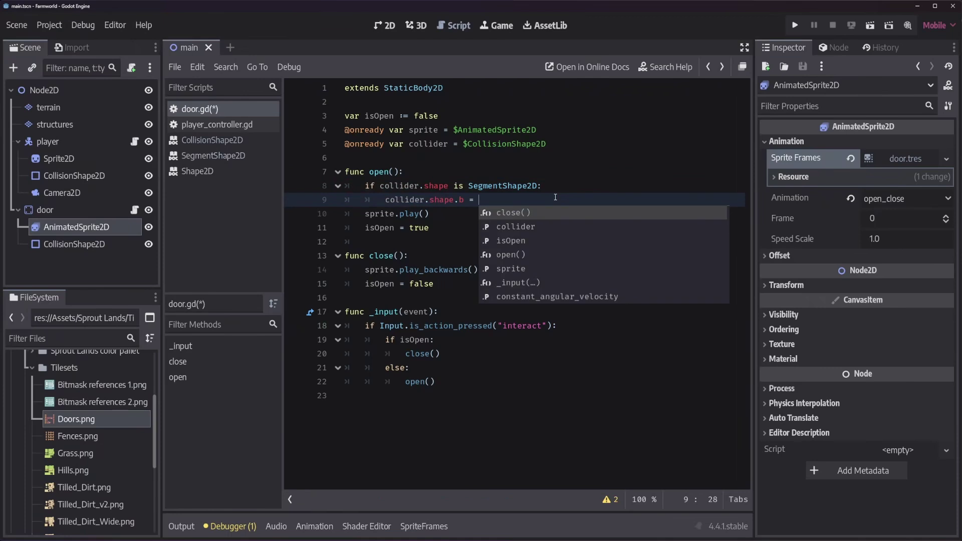
pyautogui.write(' = Vector')
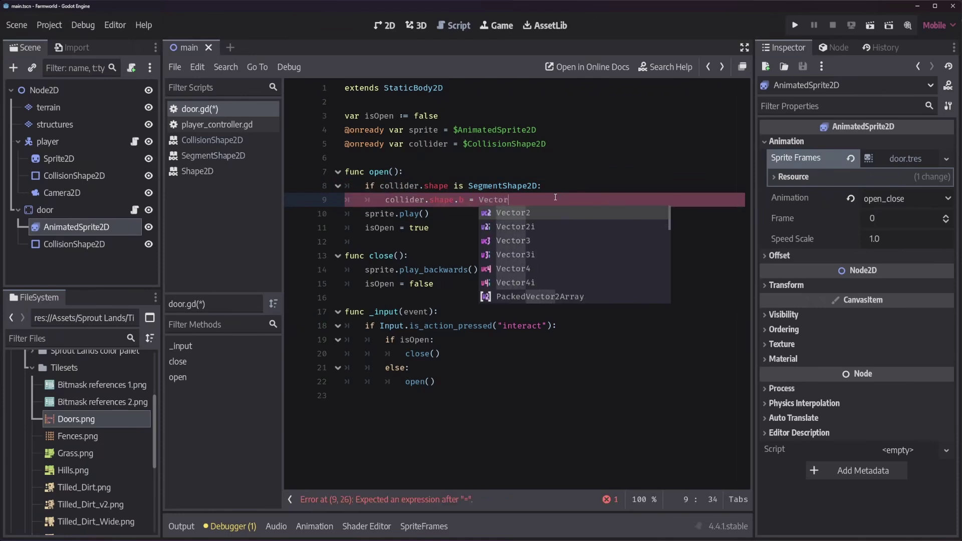
pyautogui.write('2(0,0)')
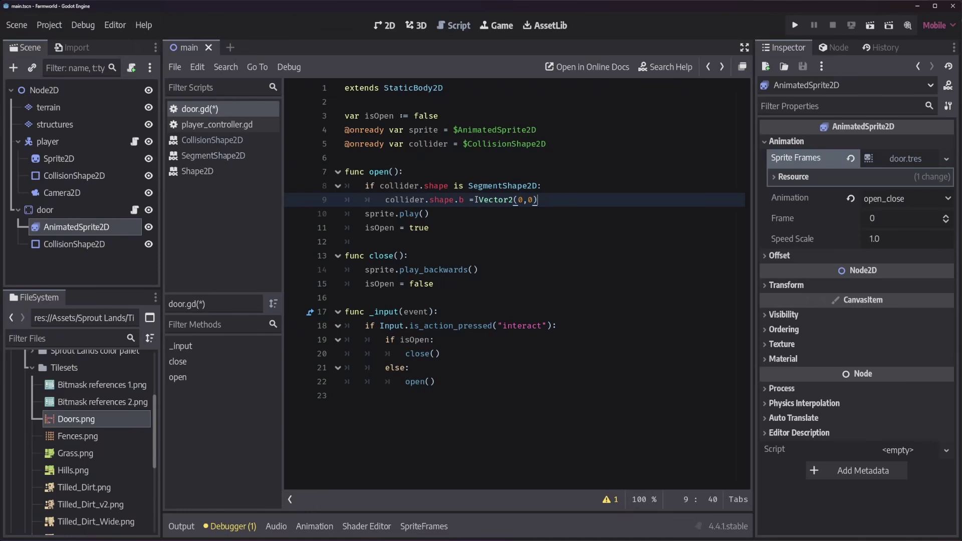
# Step: Check the endpoints of the door's collision segment, change the vector in open() to Vector2(-6,0), and save
pyautogui.click(74, 244)
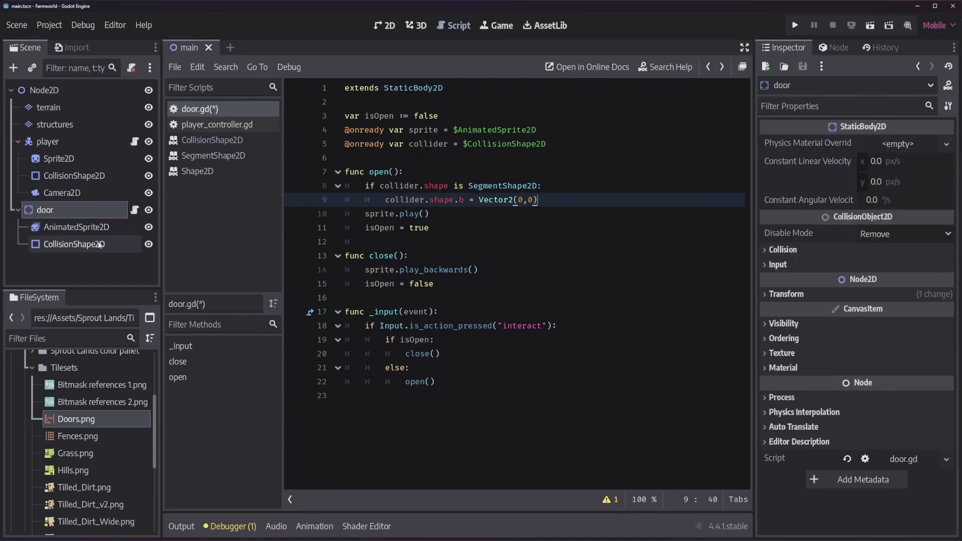
pyautogui.click(914, 144)
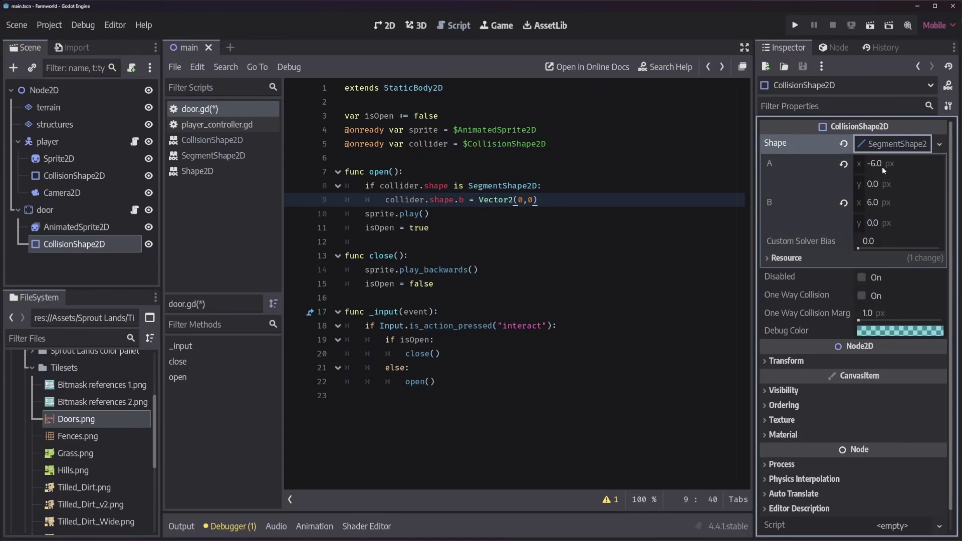
pyautogui.click(523, 200)
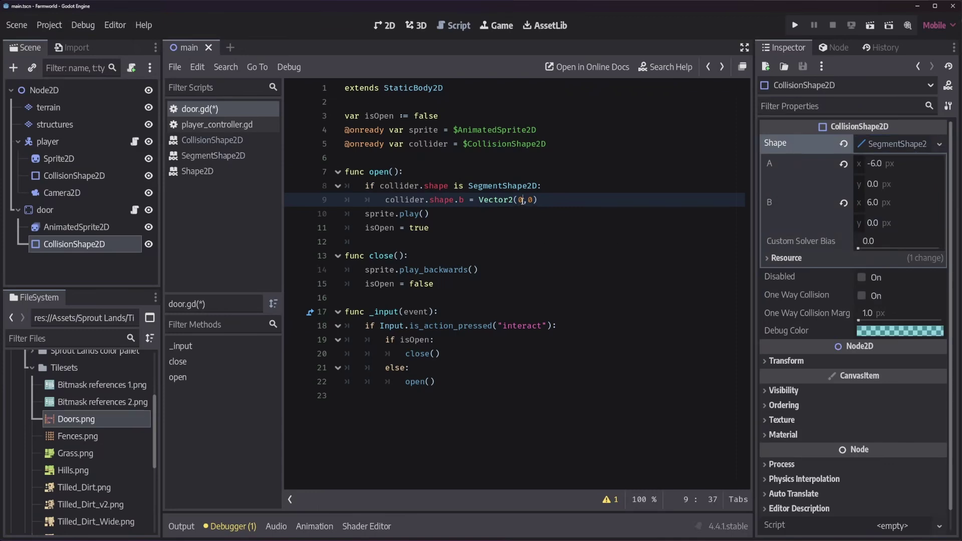
pyautogui.press('BackSpace')
pyautogui.write('-6')
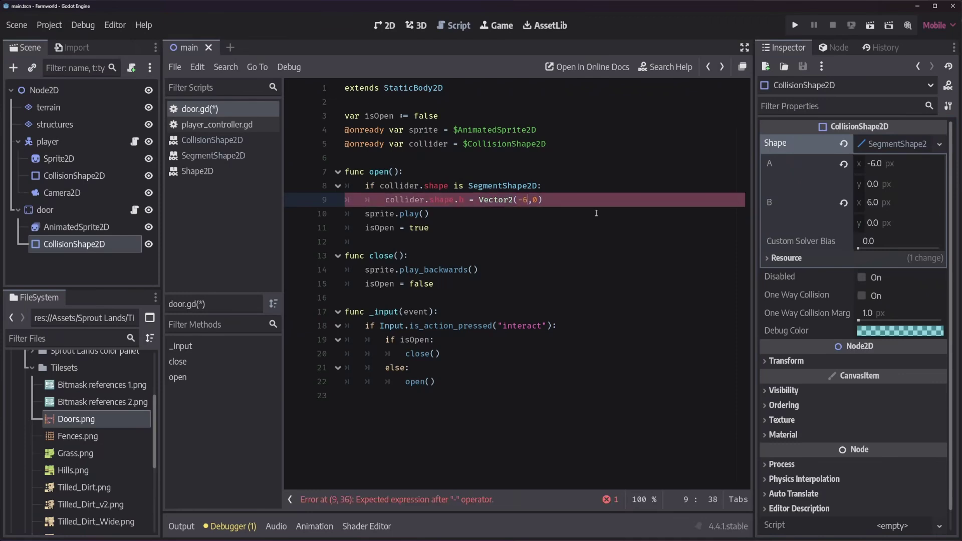
pyautogui.hotkey('ctrl', 's')
# Step: Copy the two-line segment shape condition from open() to the start of close()
pyautogui.press('Up')
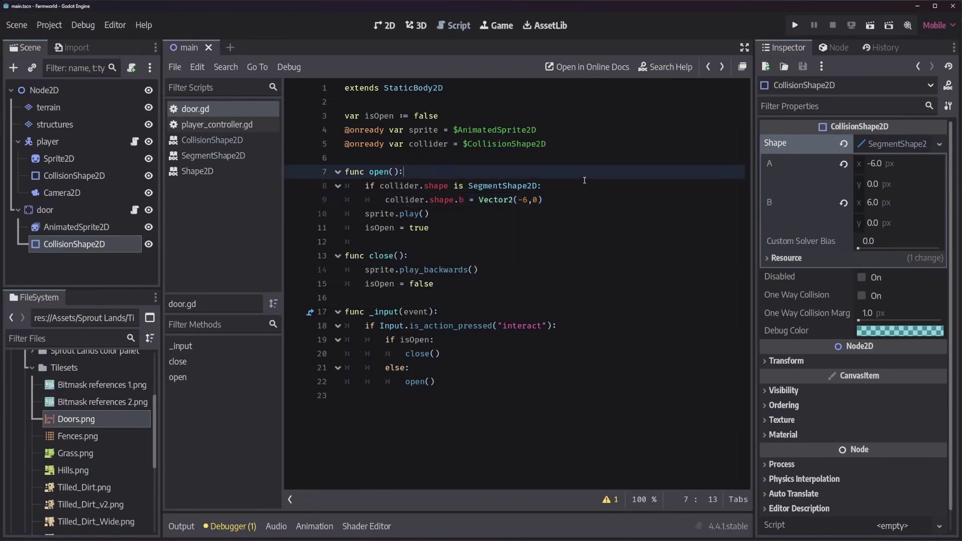
pyautogui.hotkey('shift', 'Up')
pyautogui.click(561, 197)
pyautogui.hotkey('shift', 'Up')
pyautogui.hotkey('shift', 'Up')
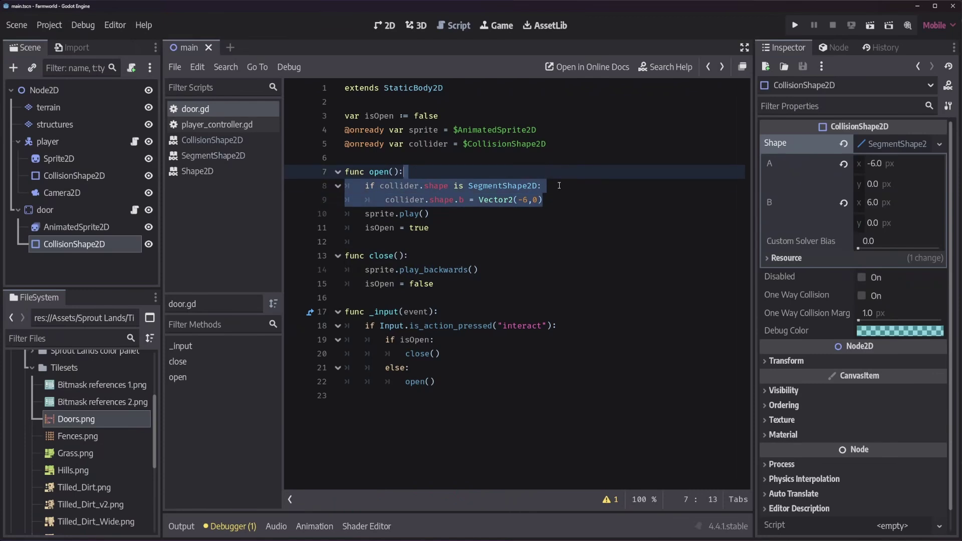
pyautogui.hotkey('ctrl', 'c')
pyautogui.click(562, 256)
pyautogui.hotkey('ctrl', 'v')
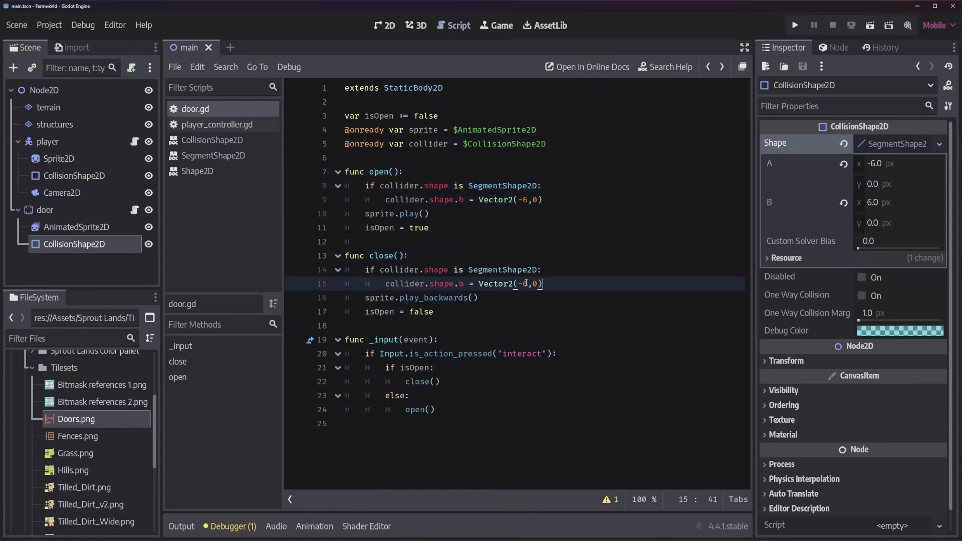
# Step: Change the vector assigned to collider.shape.b in close() to Vector2(6,0)
pyautogui.click(525, 284)
pyautogui.press('BackSpace')
pyautogui.click(571, 270)
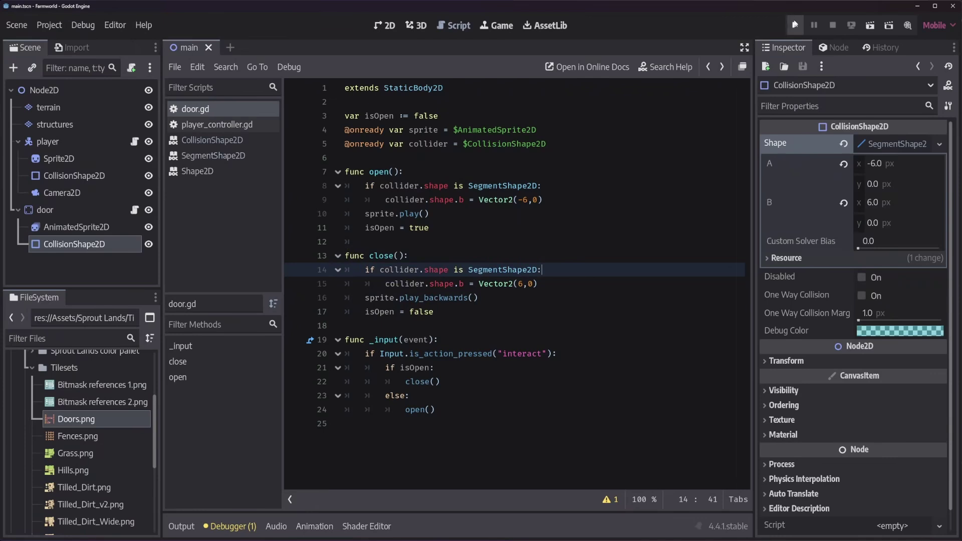
# Step: Run the project and test the door by opening and closing it while walking the player out of and back into the house
pyautogui.click(795, 24)
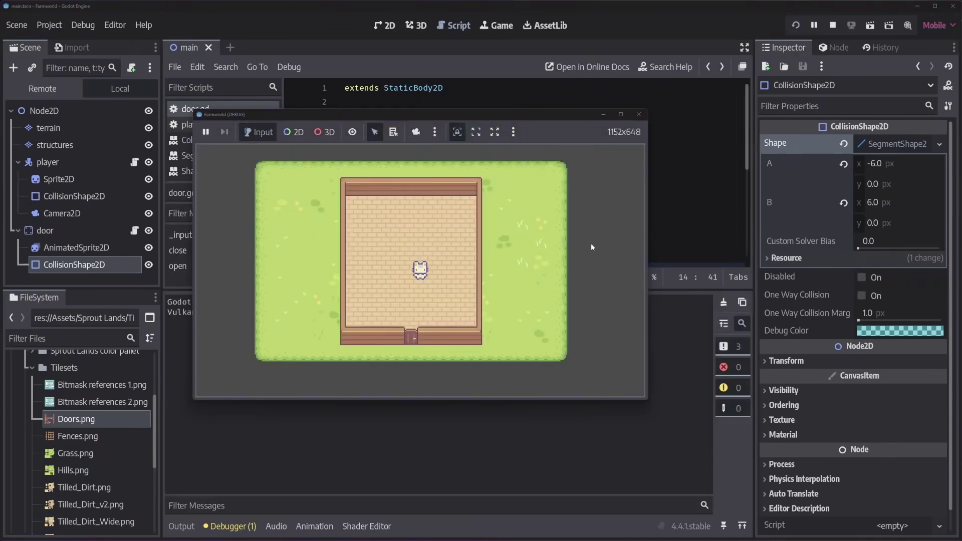
pyautogui.press('Left')
pyautogui.press('Down')
pyautogui.press('space')
pyautogui.press('Down')
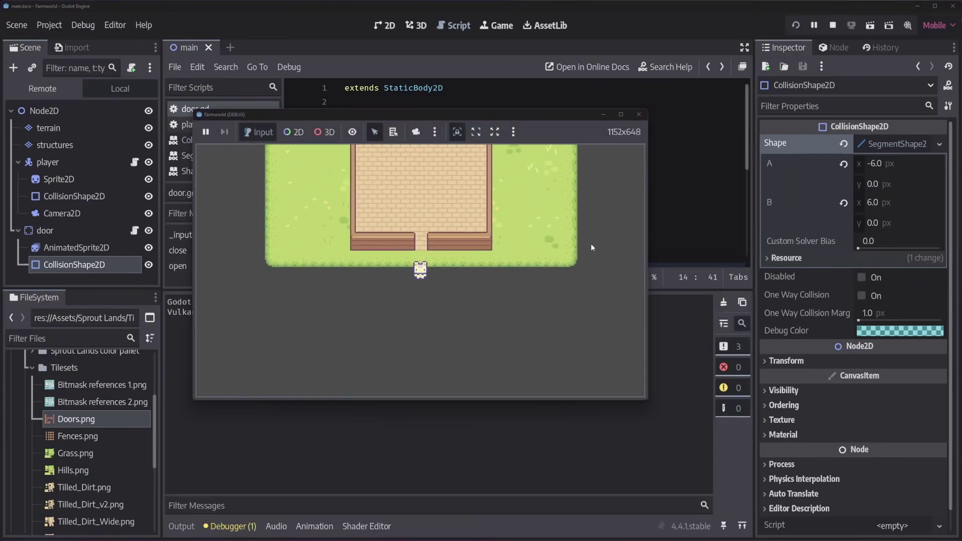
pyautogui.press('Up')
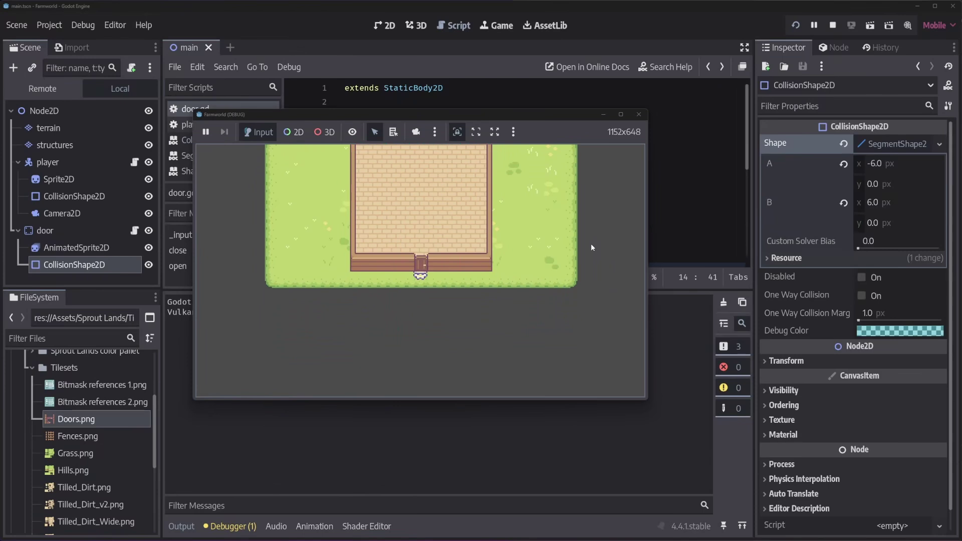
pyautogui.press('Up')
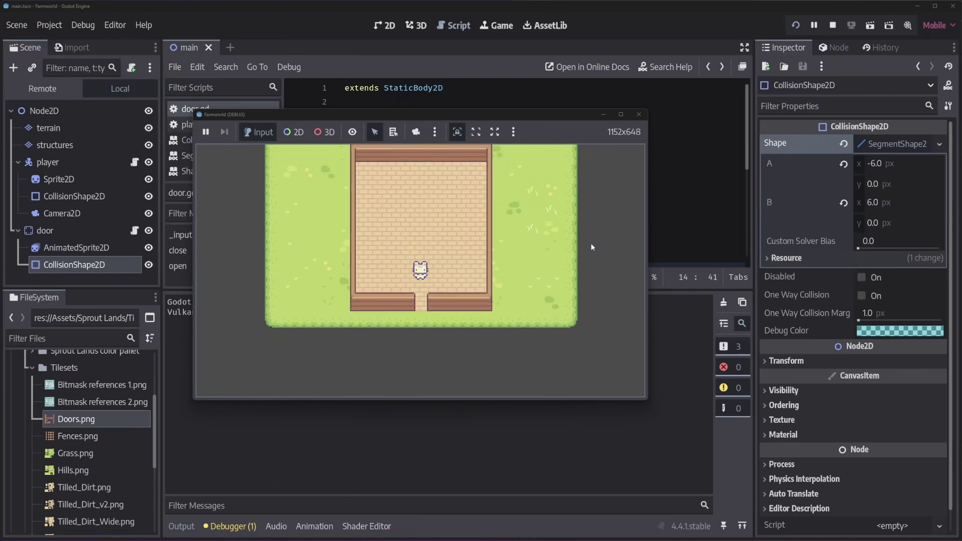